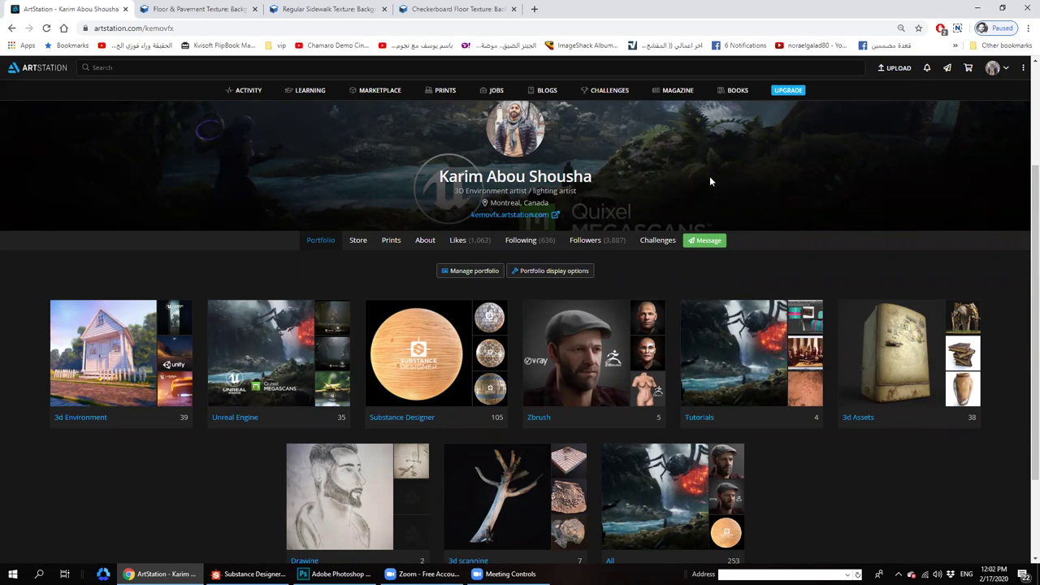
Switch to Substance Designer and examine the Wall graph's output nodes and the tiled wall material in the 3D preview
mouse_move(247, 573)
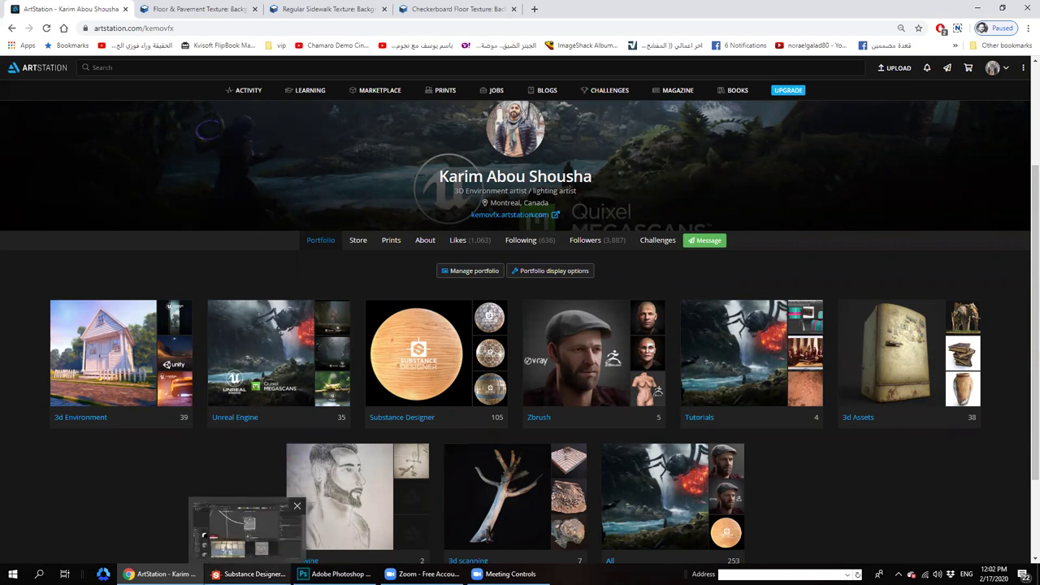
left_click(247, 573)
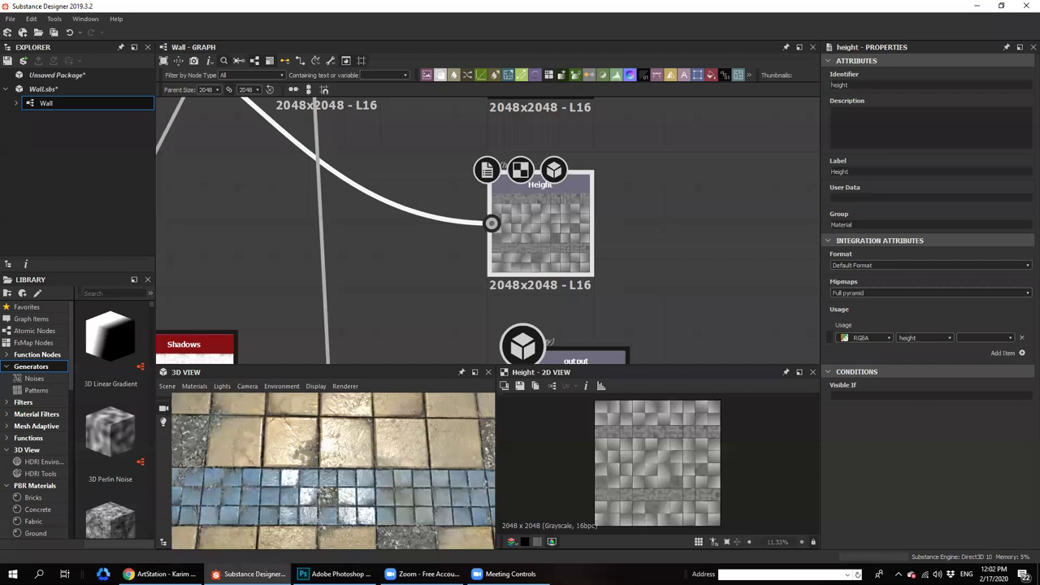
scroll(433, 217, "down", 5)
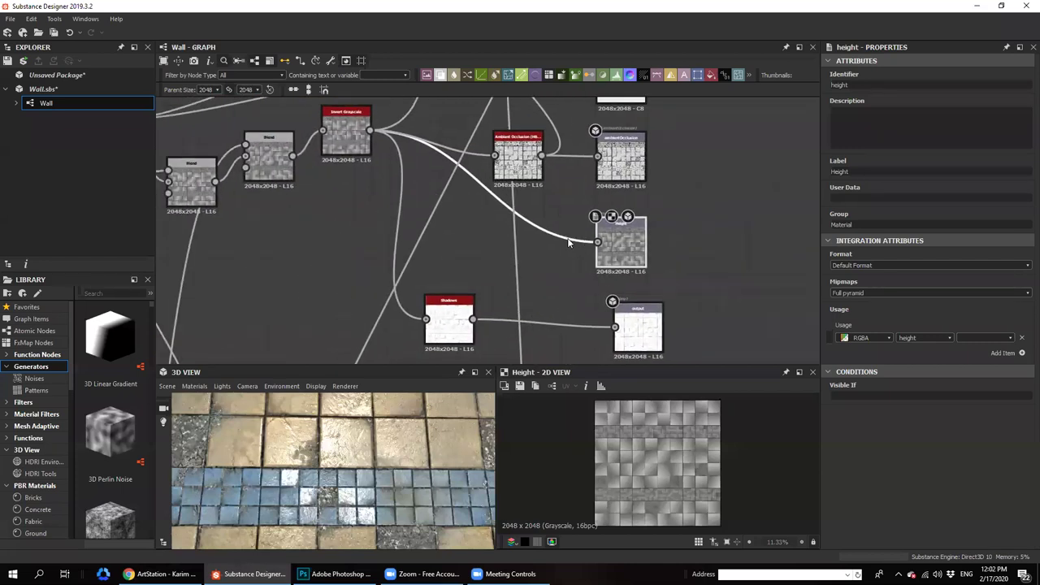
middle_click_drag(476, 306, 536, 304)
scroll(457, 421, "down", 3)
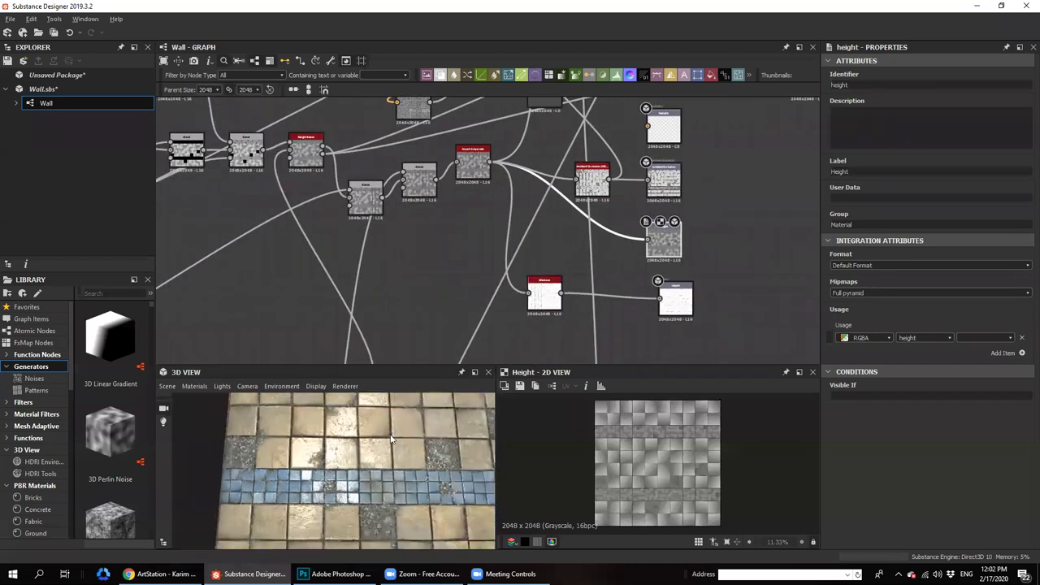
middle_click_drag(391, 435, 386, 440)
left_click_drag(397, 447, 376, 474)
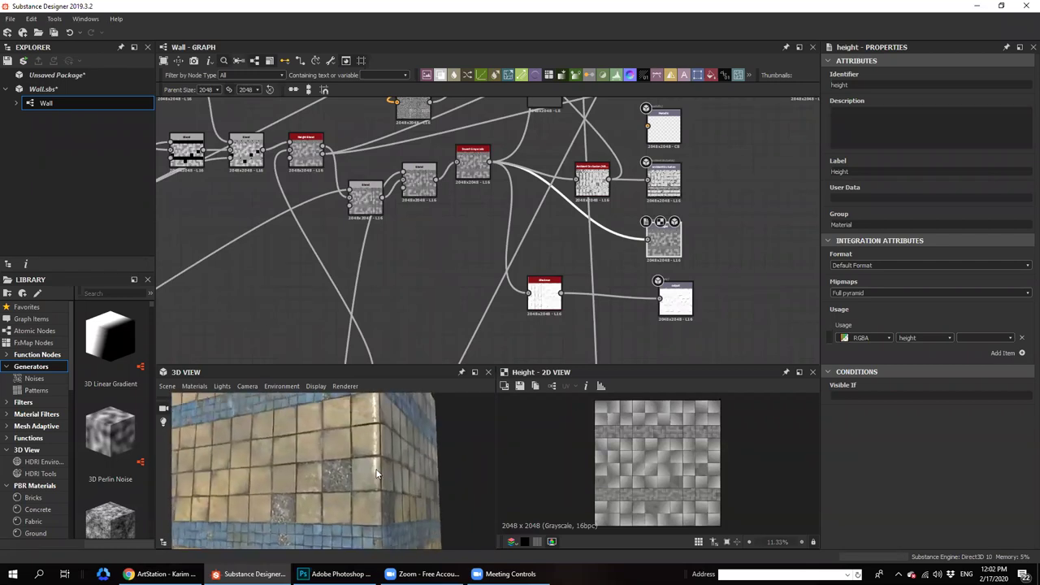
scroll(378, 475, "up", 2)
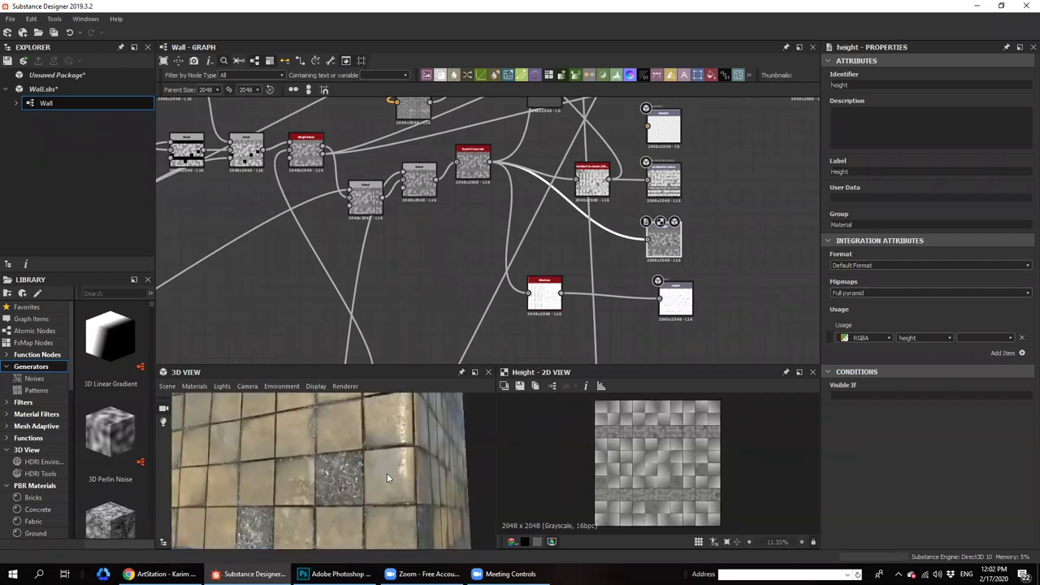
left_click_drag(386, 473, 383, 448)
middle_click_drag(422, 275, 424, 275)
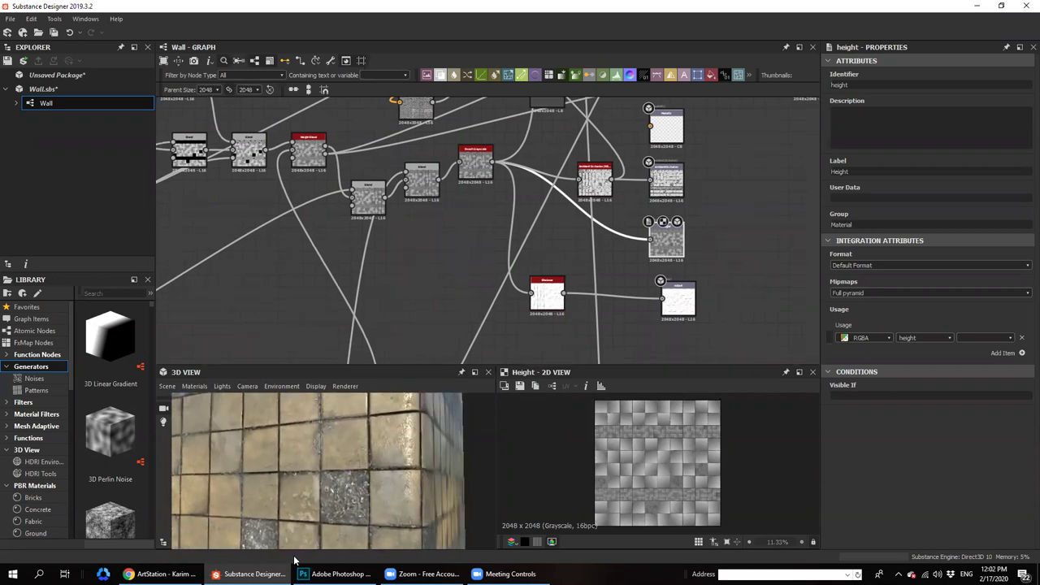
Switch to Chrome and browse the checkerboard floor tile photos on textures.com for reference
mouse_move(162, 573)
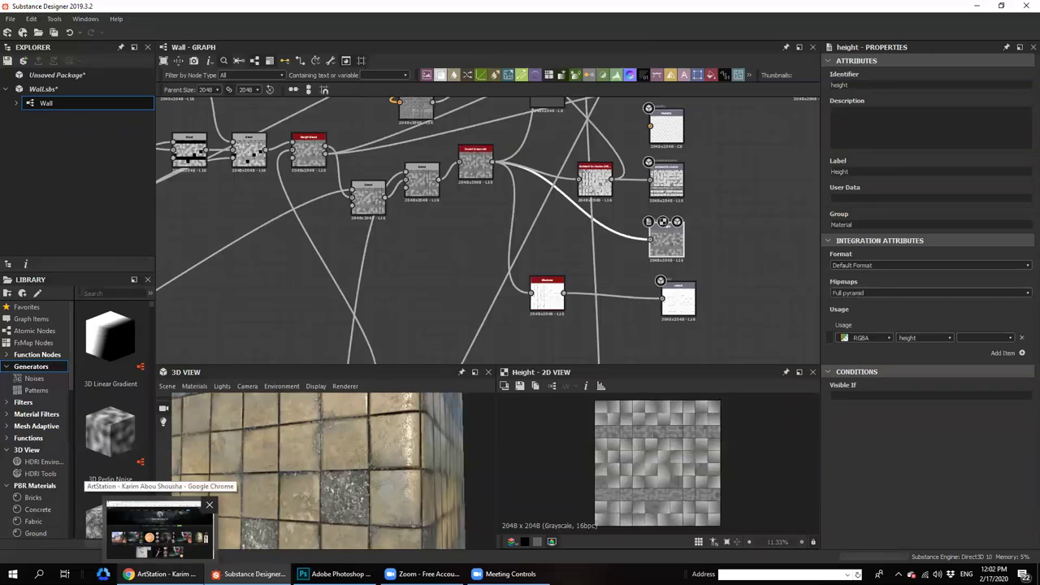
left_click(158, 532)
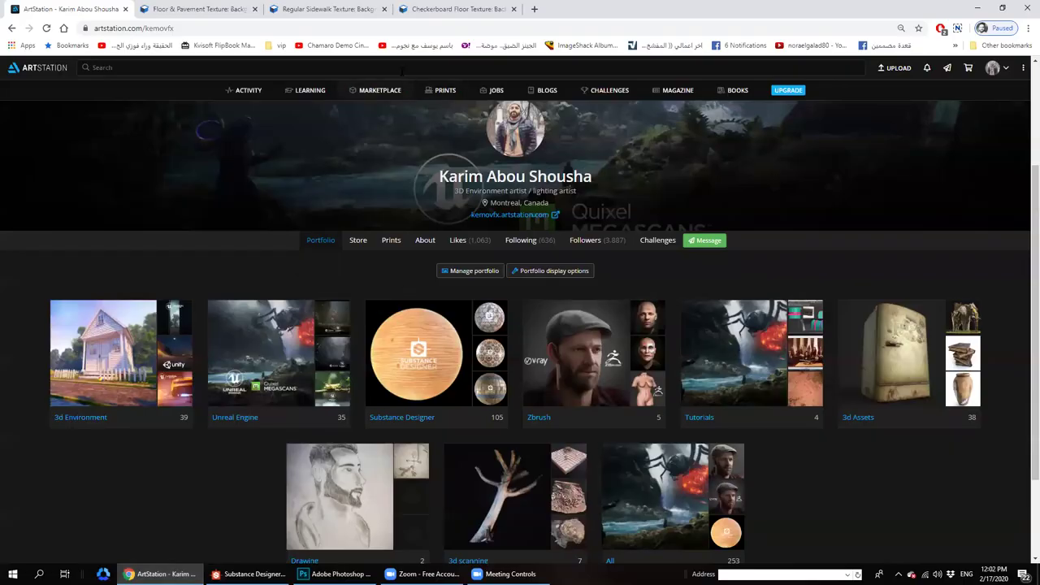
left_click(447, 9)
scroll(439, 277, "up", 5)
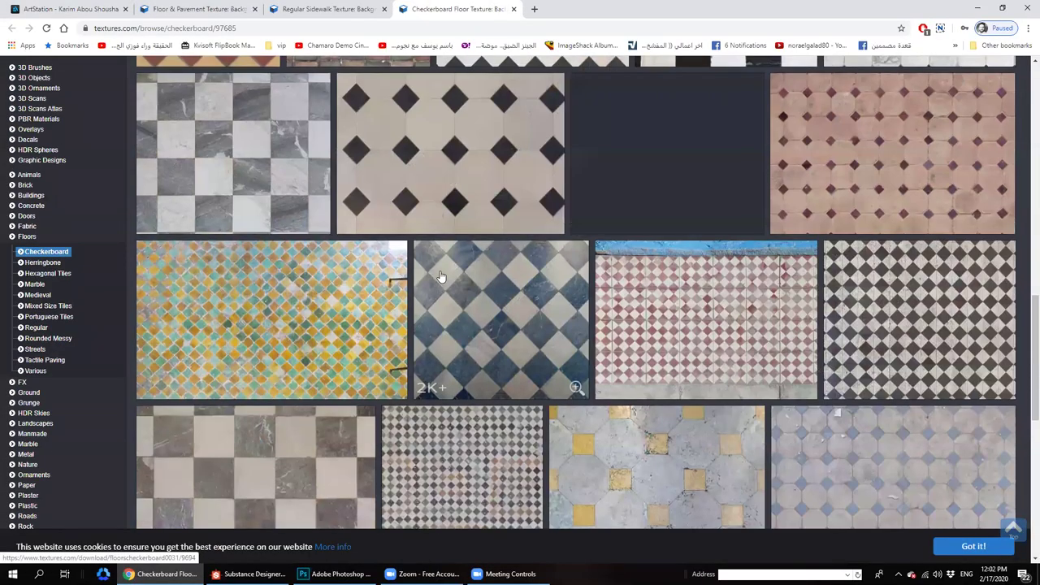
scroll(439, 277, "up", 5)
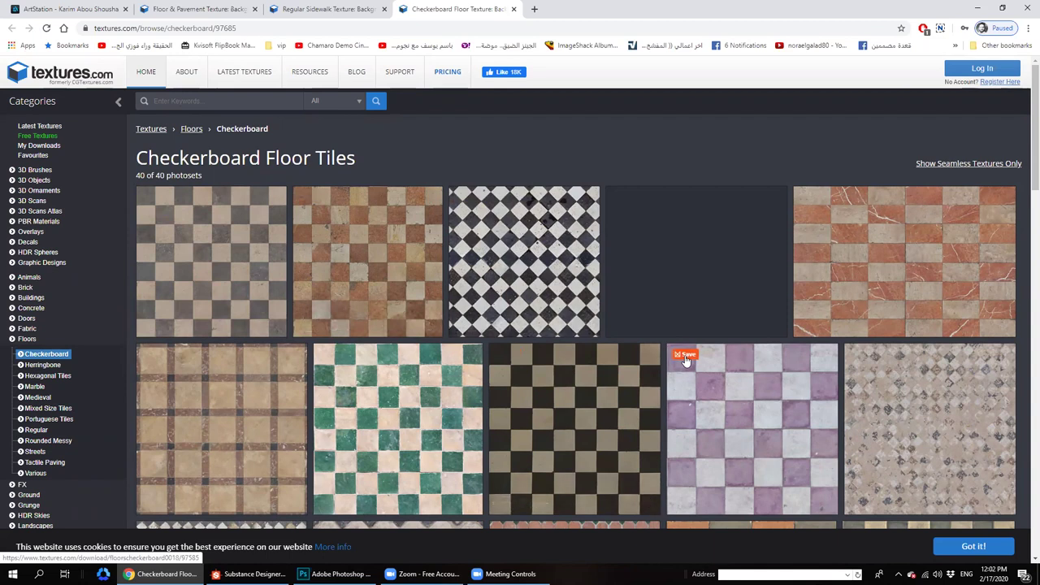
scroll(556, 423, "down", 1)
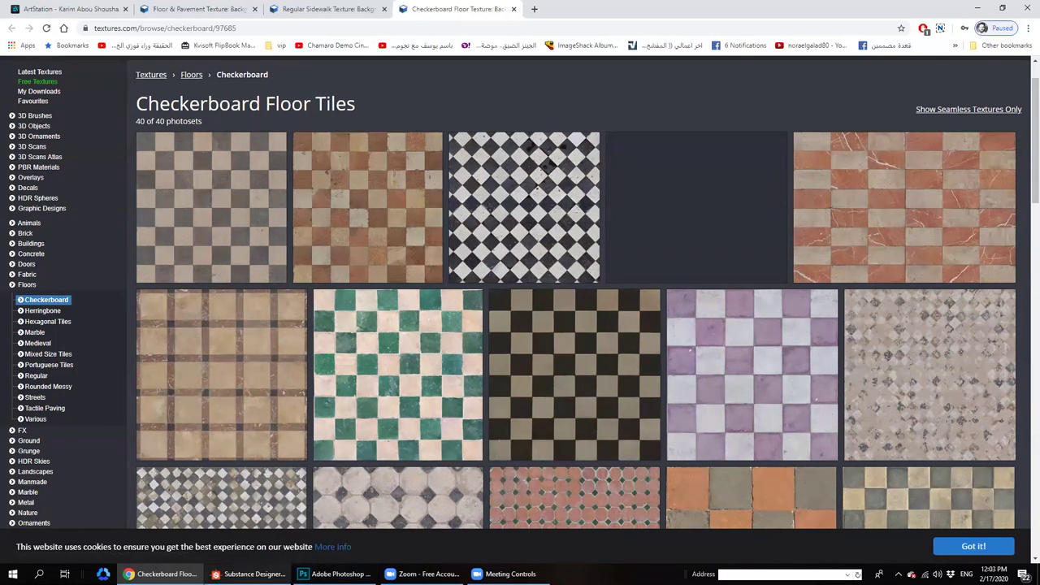
Switch back to Substance Designer, select the Shadows node in the Wall graph and inspect the tile shadows in the 3D preview
mouse_move(248, 573)
left_click(243, 528)
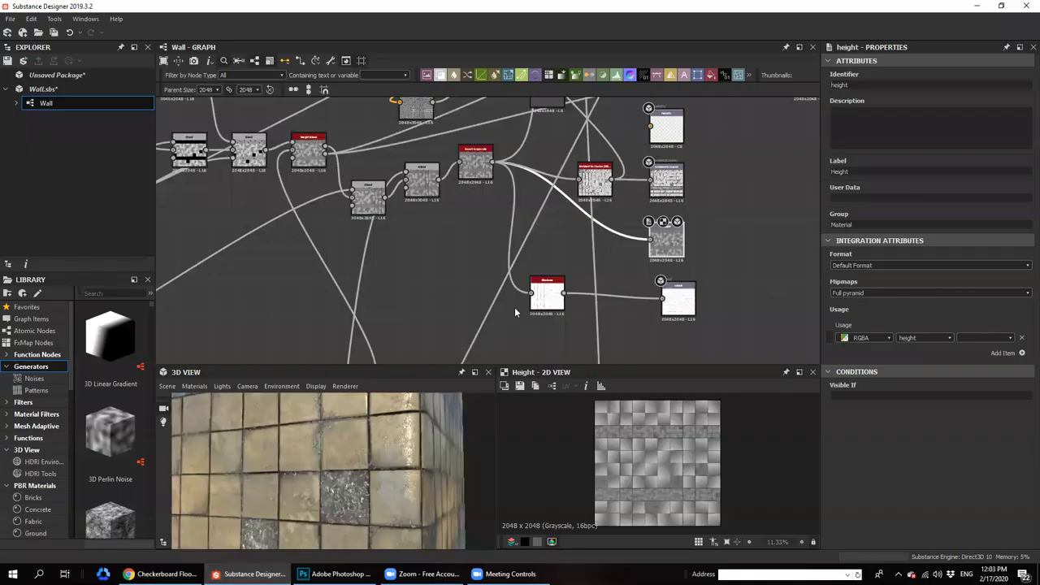
scroll(426, 309, "down", 1)
scroll(377, 514, "down", 1)
middle_click_drag(537, 313, 571, 315)
left_click(566, 299)
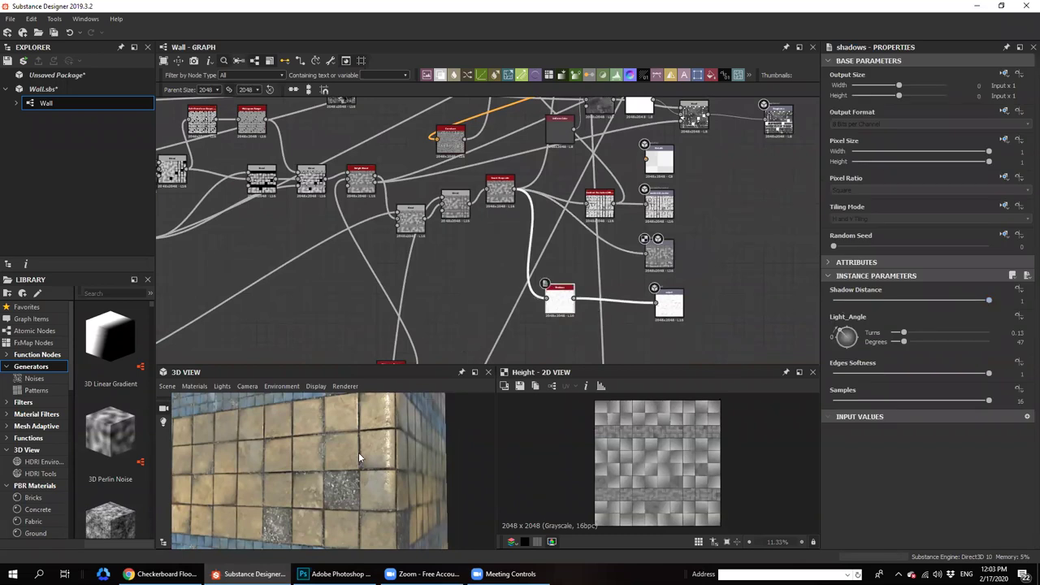
scroll(360, 457, "up", 2)
left_click_drag(362, 458, 354, 432)
scroll(375, 452, "up", 1)
scroll(378, 453, "down", 3)
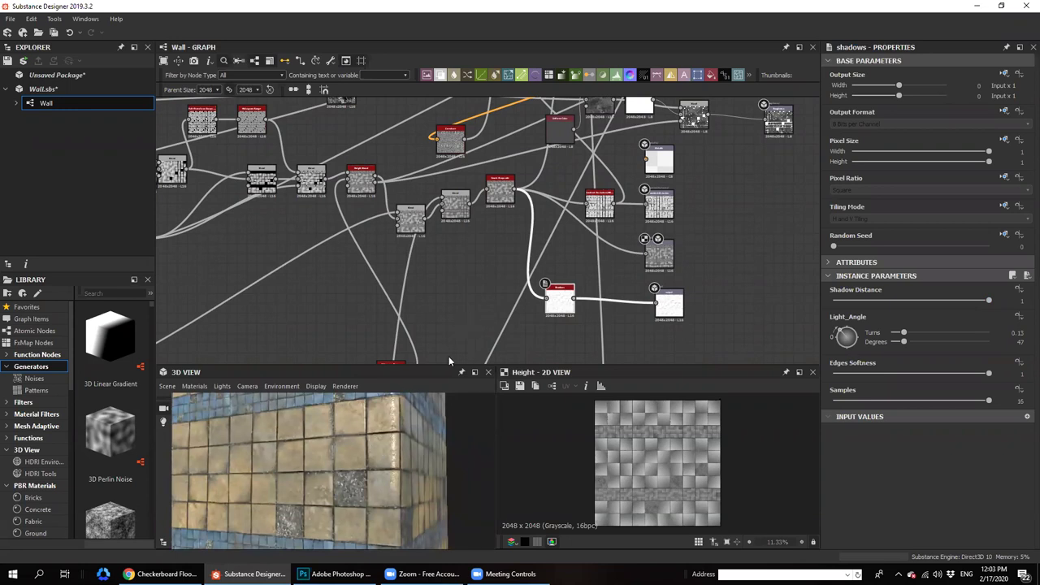
Enlarge the graph area slightly and move the Shadows node closer to its output node
left_click_drag(444, 365, 445, 381)
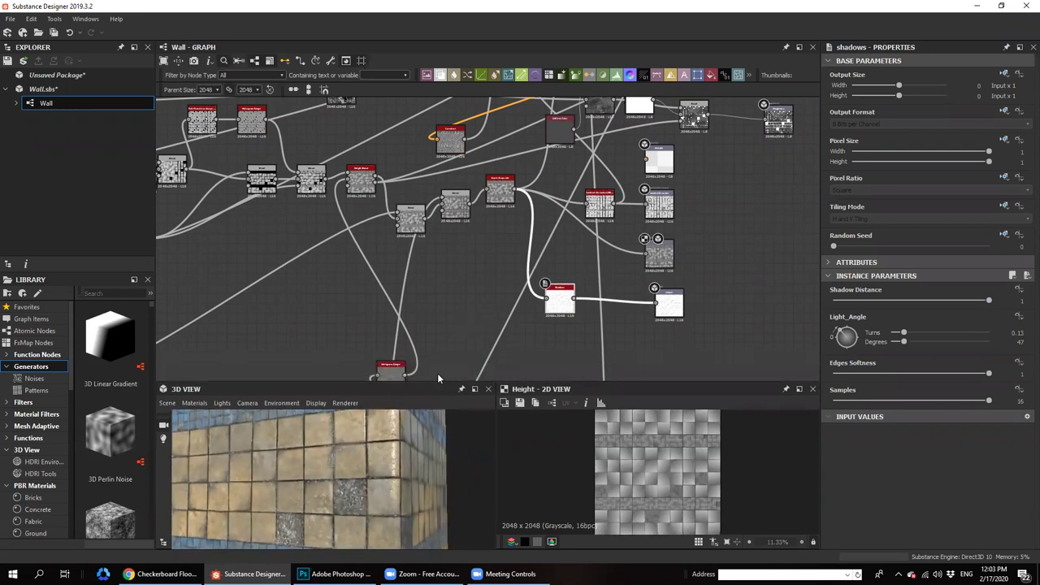
middle_click_drag(453, 330, 452, 320)
left_click_drag(553, 295, 553, 304)
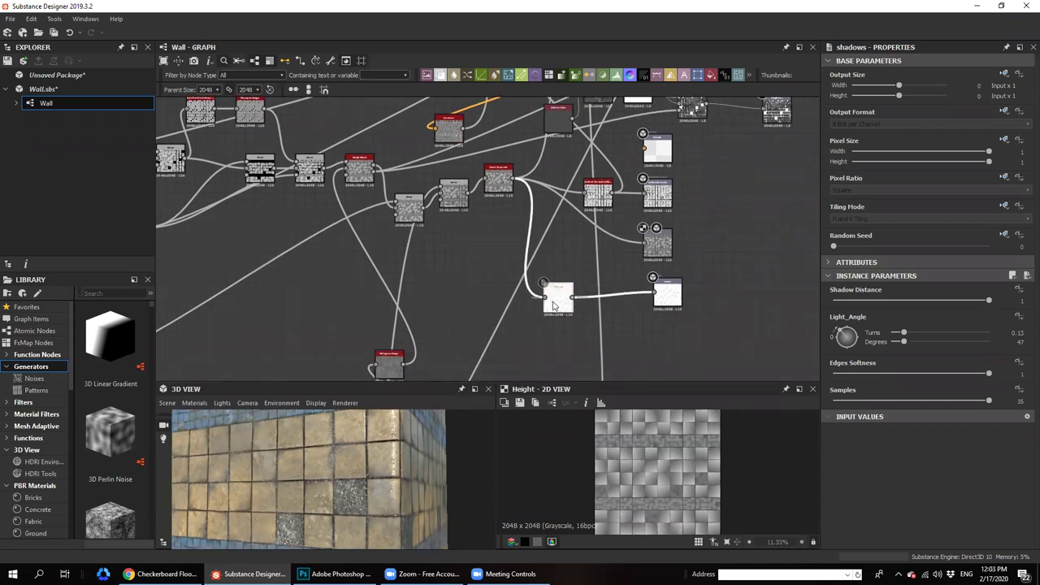
left_click_drag(550, 307, 562, 303)
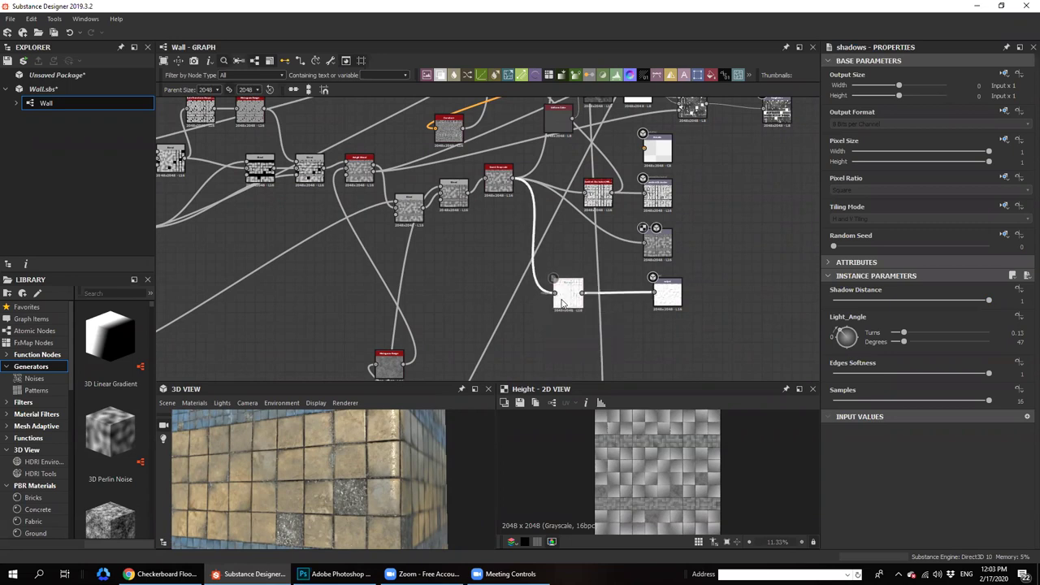
Examine the wall tiles under different lighting in the 3D preview and the whole Wall node graph, including the Concrete frame
scroll(429, 469, "up", 2)
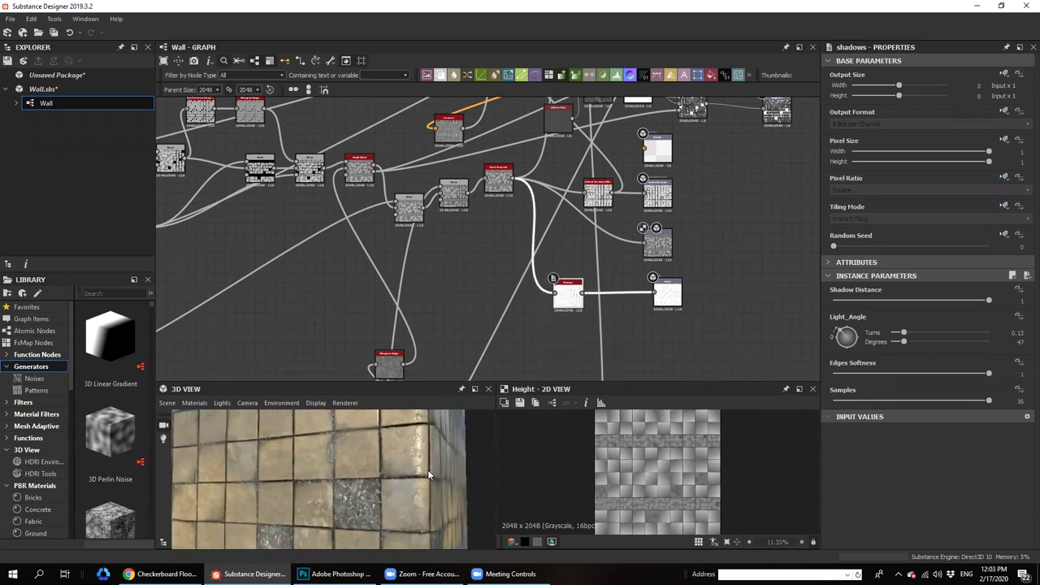
left_click_drag(428, 474, 409, 473)
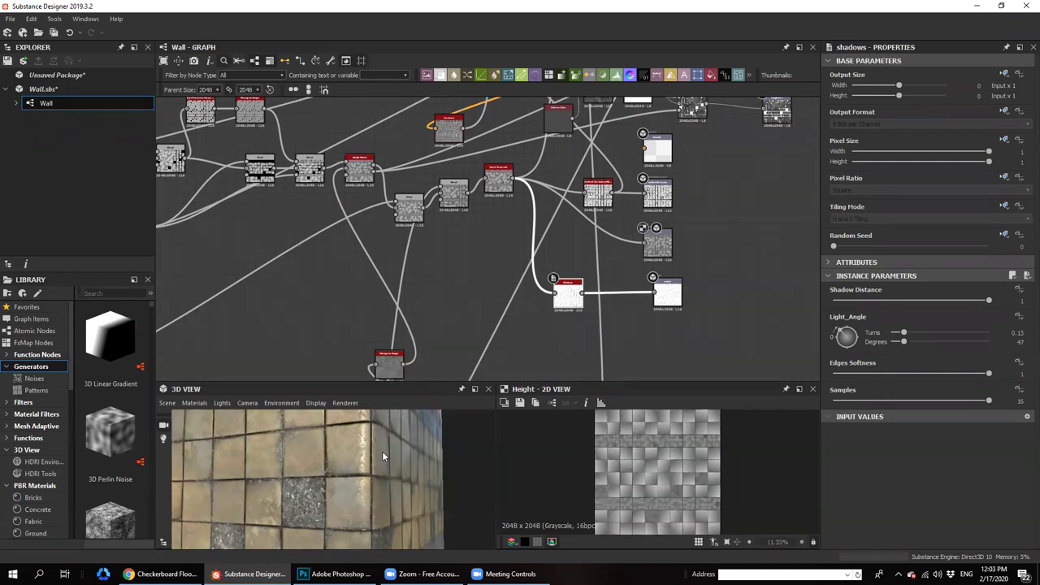
scroll(376, 284, "down", 3)
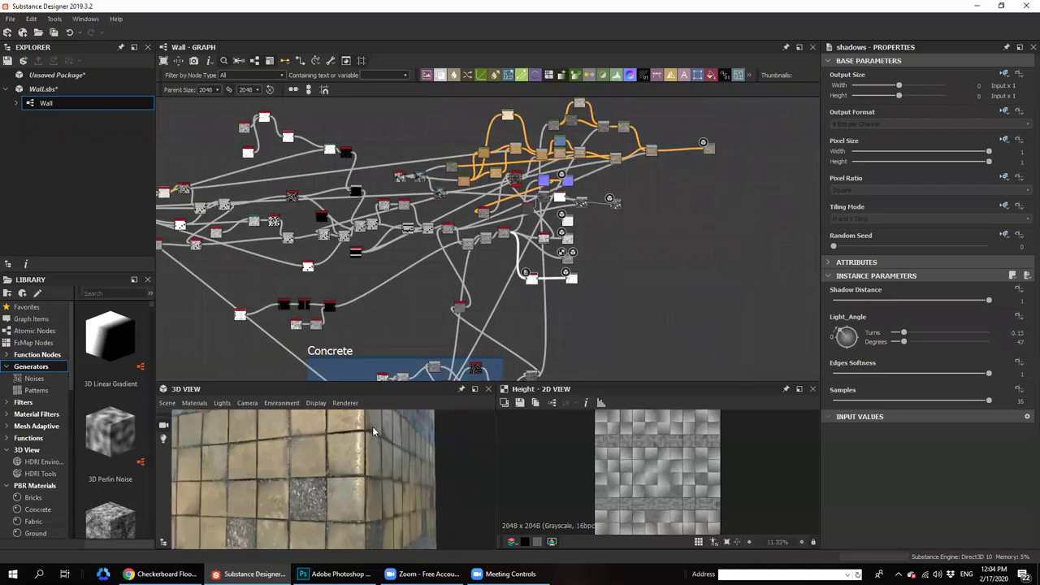
middle_click_drag(432, 281, 480, 243)
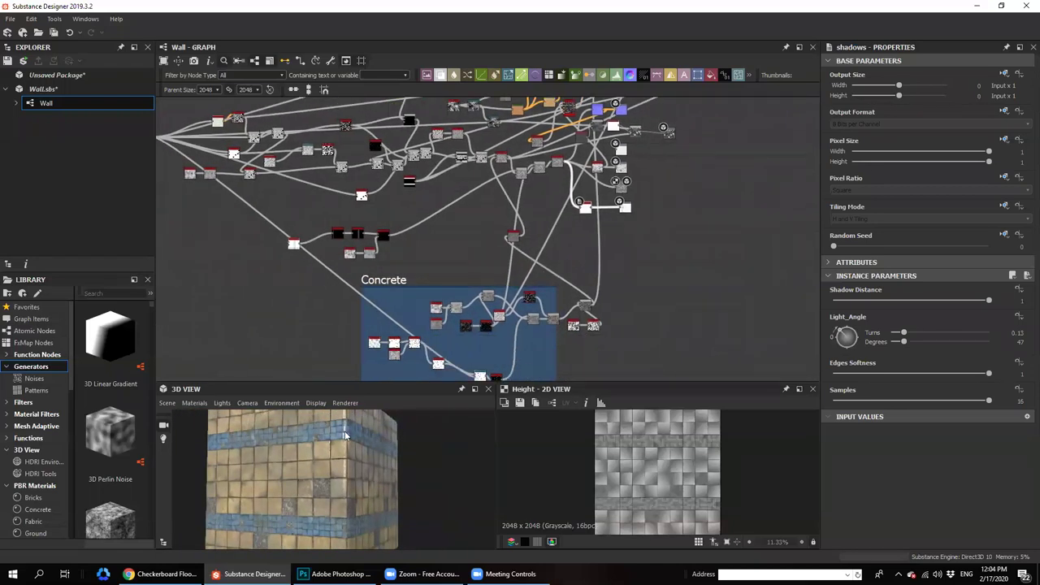
right_click_drag(344, 431, 320, 455)
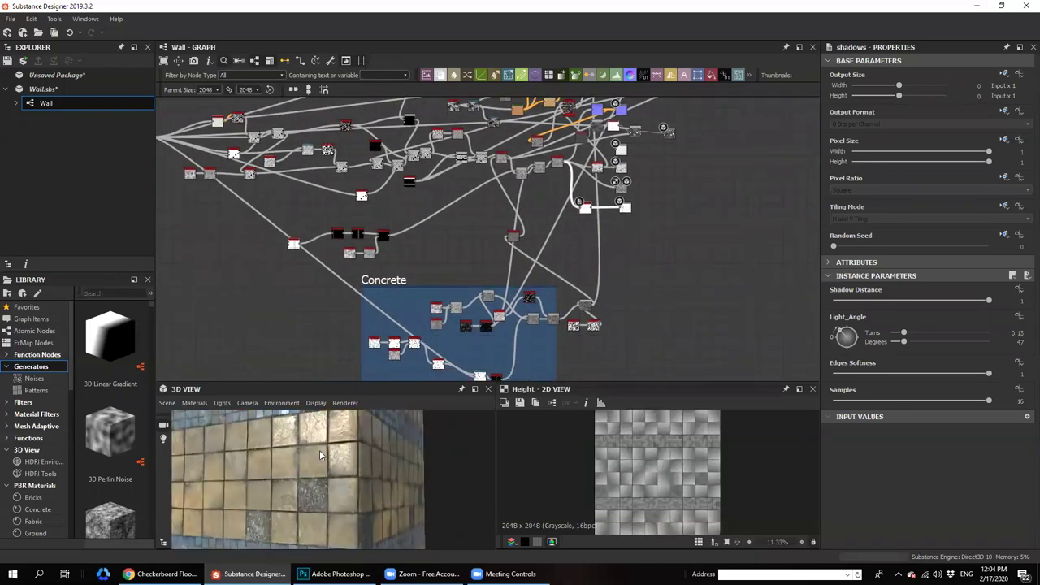
middle_click_drag(319, 336, 401, 324)
scroll(402, 325, "down", 3)
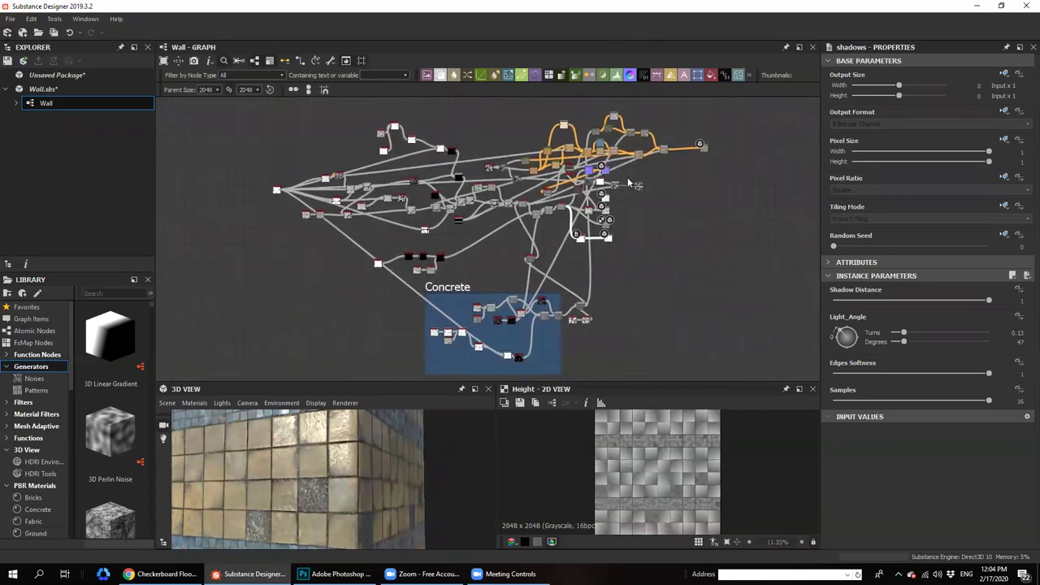
middle_click_drag(430, 328, 431, 320)
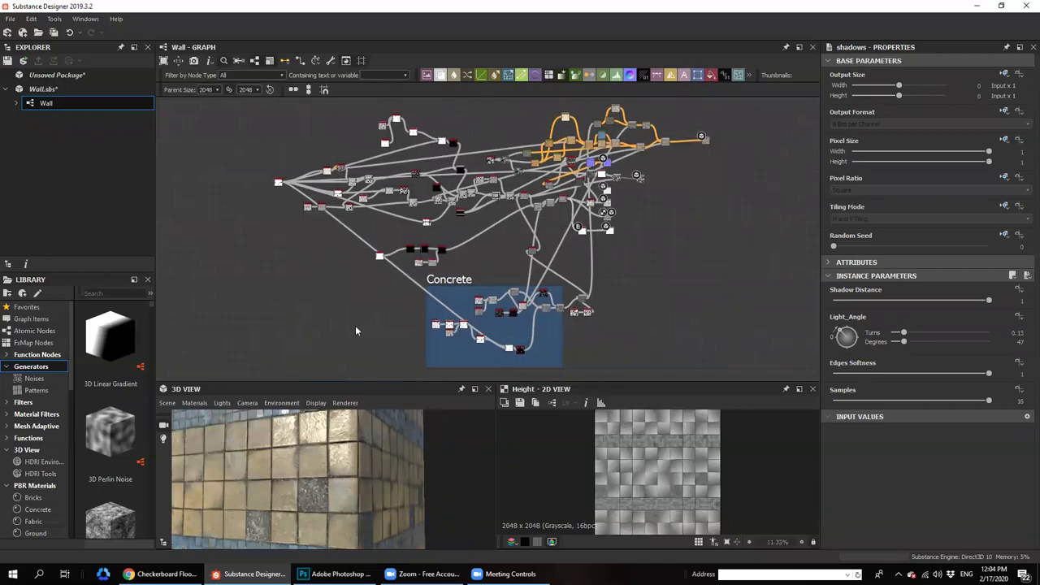
Start a new Substance graph based on the PBR (Metallic/Roughness) template
left_click(11, 19)
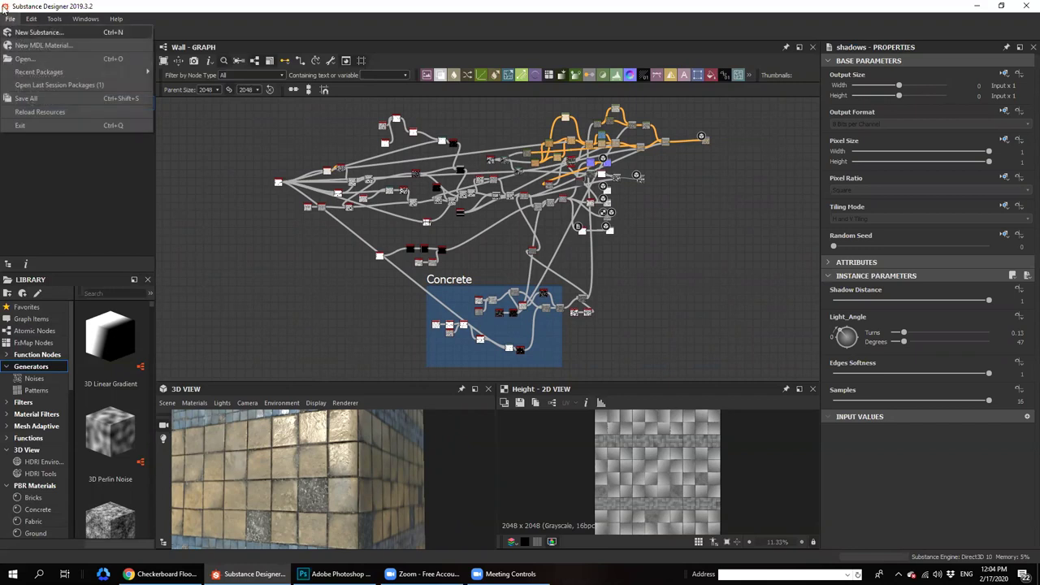
left_click(17, 36)
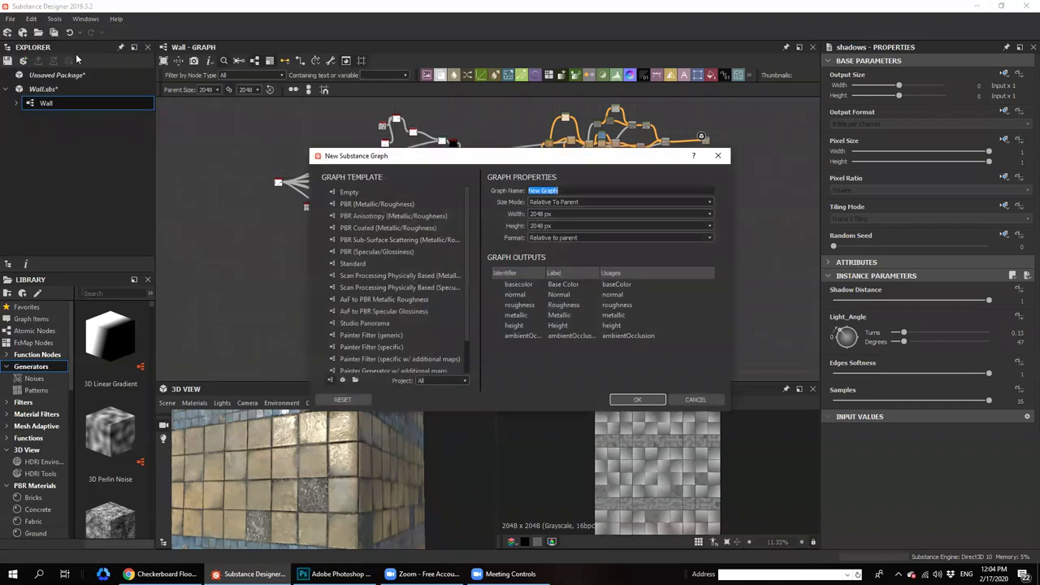
left_click(404, 219)
left_click(384, 206)
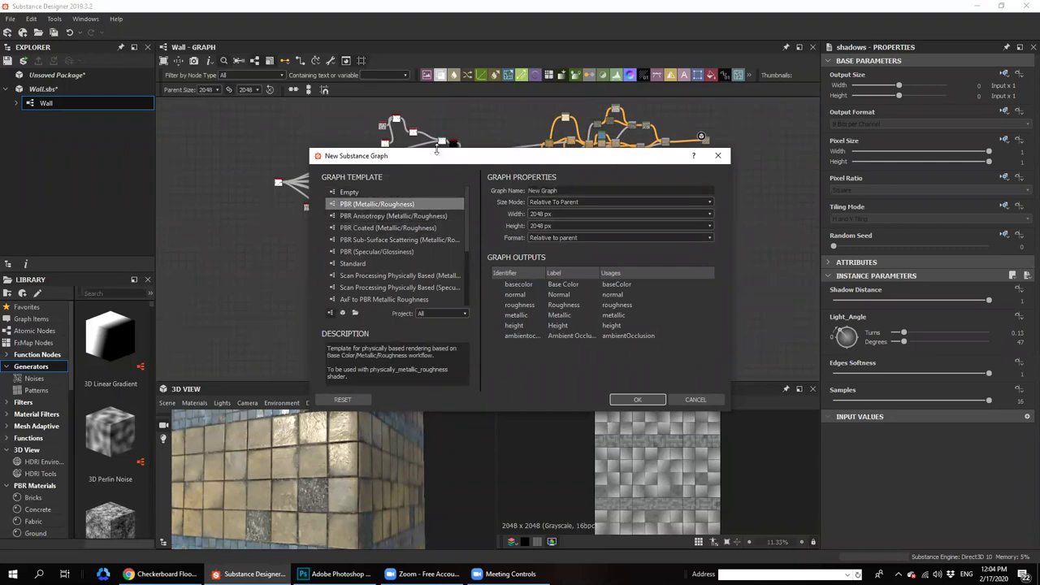
left_click_drag(437, 153, 401, 199)
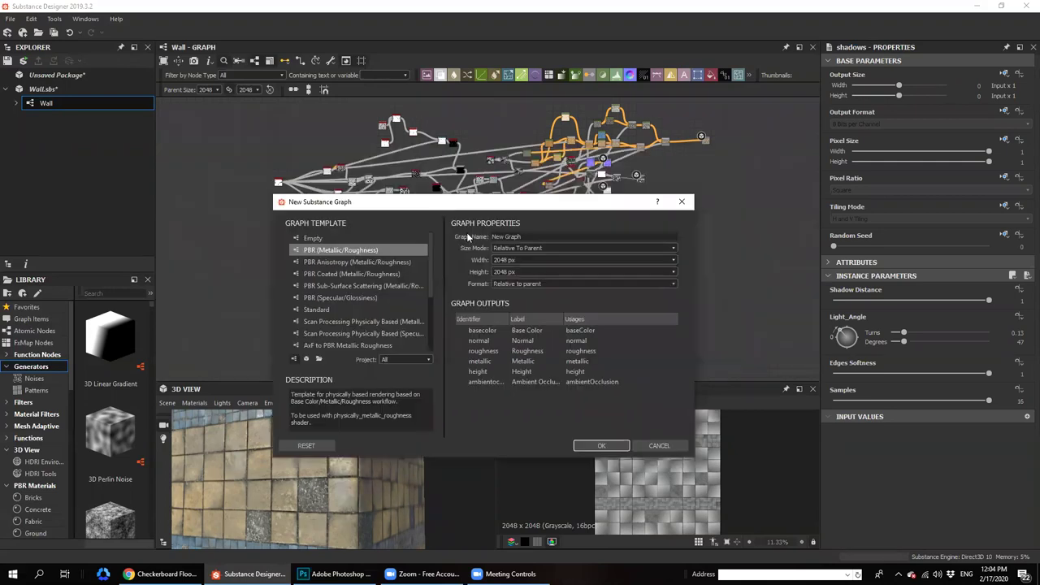
Set the new graph's size mode to Relative To Parent, width and height to 2048 px, and format to Relative to parent
left_click(516, 249)
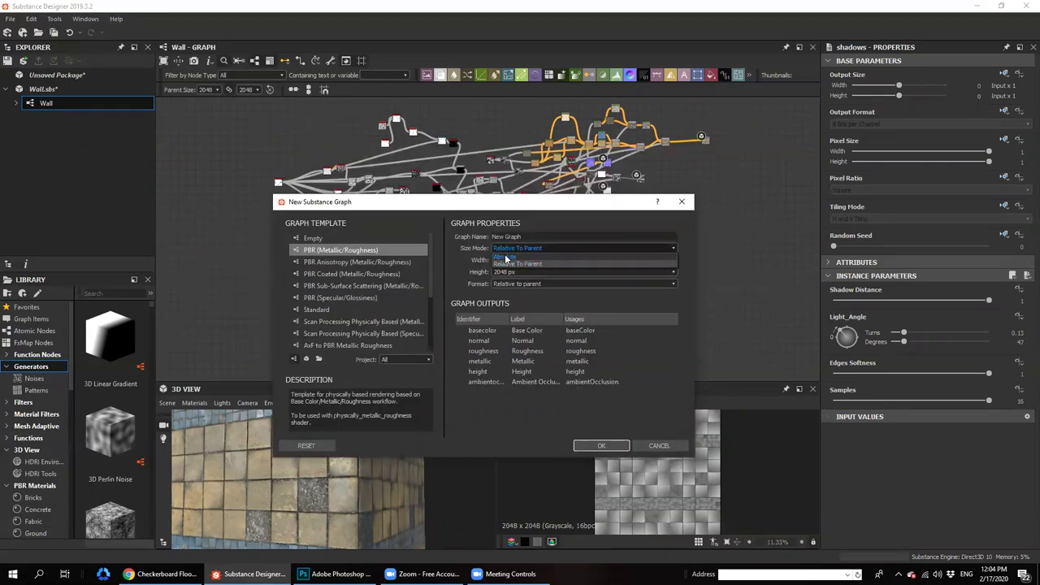
left_click(509, 262)
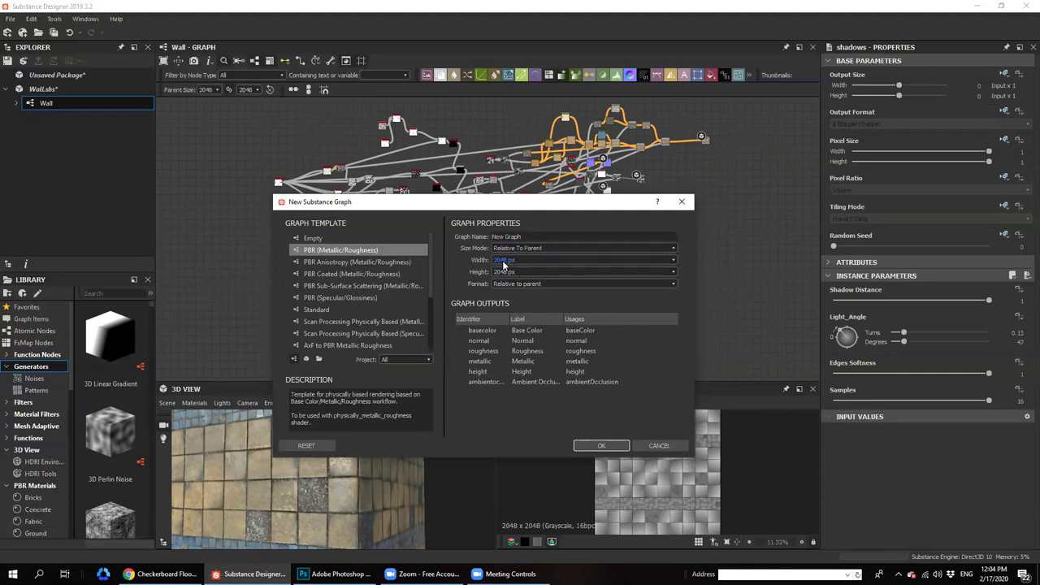
left_click(504, 264)
left_click(505, 265)
left_click(505, 264)
left_click(505, 266)
left_click(511, 283)
left_click(512, 283)
Name the new graph floor_material and create it
left_click_drag(526, 238, 421, 235)
type("floor_material")
left_click(601, 445)
Examine the template's default input and output nodes in the floor_material graph, from Base Color to Height
middle_click_drag(450, 224, 537, 210)
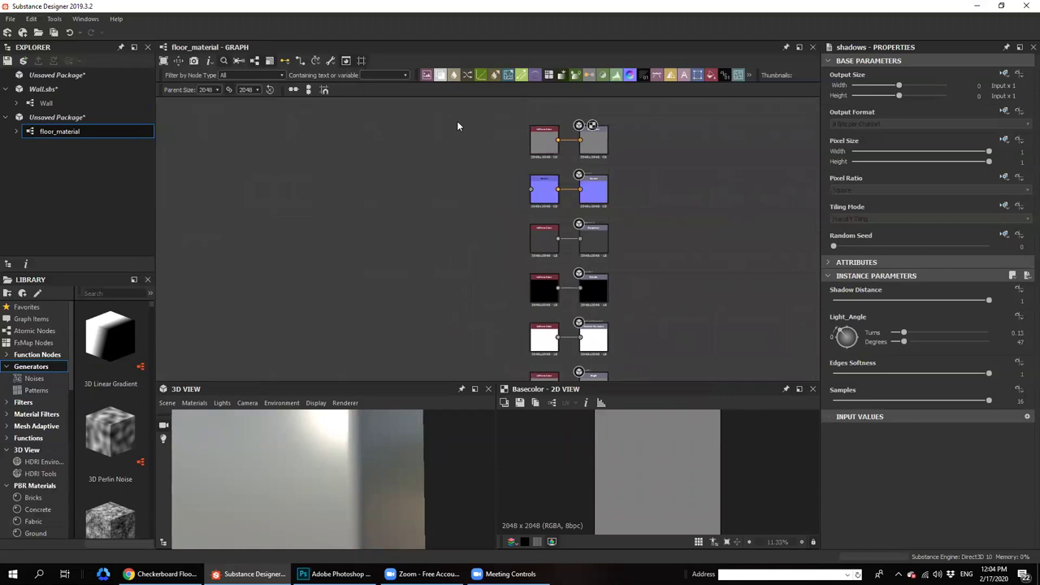
scroll(601, 193, "down", 2)
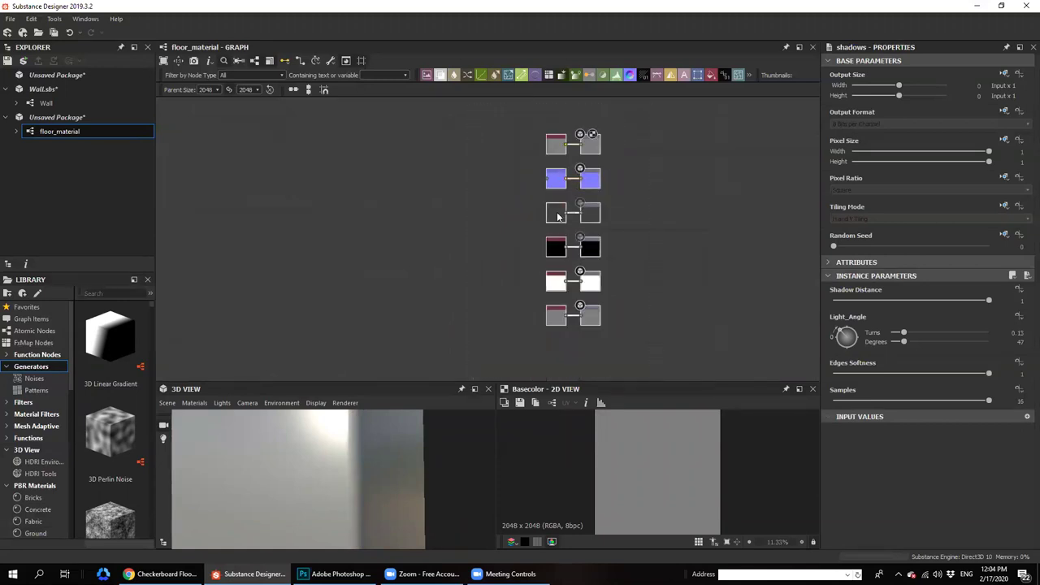
scroll(540, 237, "up", 2)
scroll(563, 217, "up", 2)
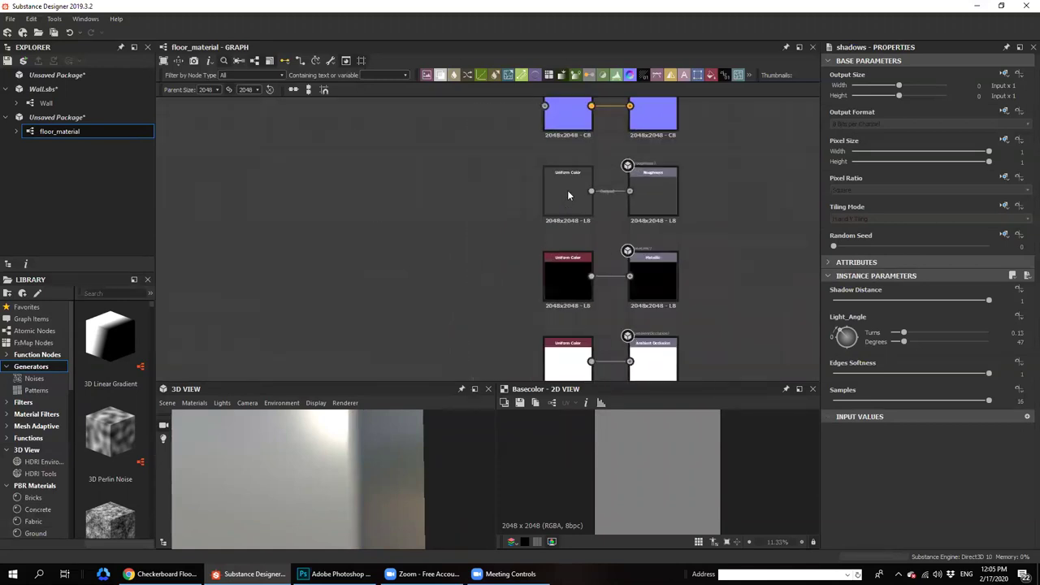
middle_click_drag(577, 209, 584, 250)
middle_click_drag(582, 160, 549, 194)
scroll(576, 192, "down", 2)
scroll(547, 252, "down", 2)
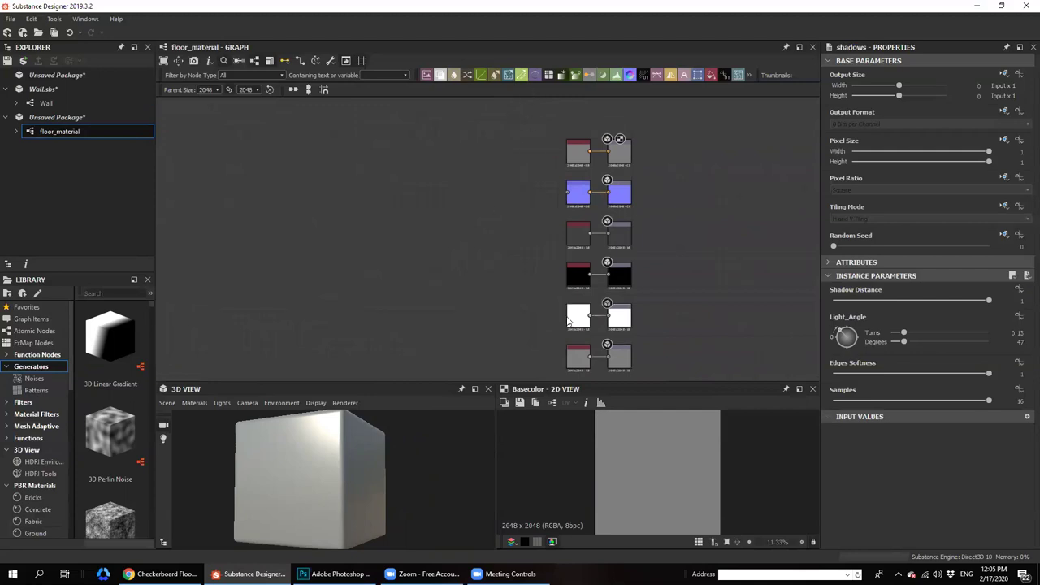
Delete the template's default input nodes, keeping only the six output nodes from Base Color to Height
mouse_move(579, 316)
middle_mouse_down()
mouse_move(567, 276)
mouse_move(561, 319)
middle_mouse_up()
scroll(325, 470, "up", 2)
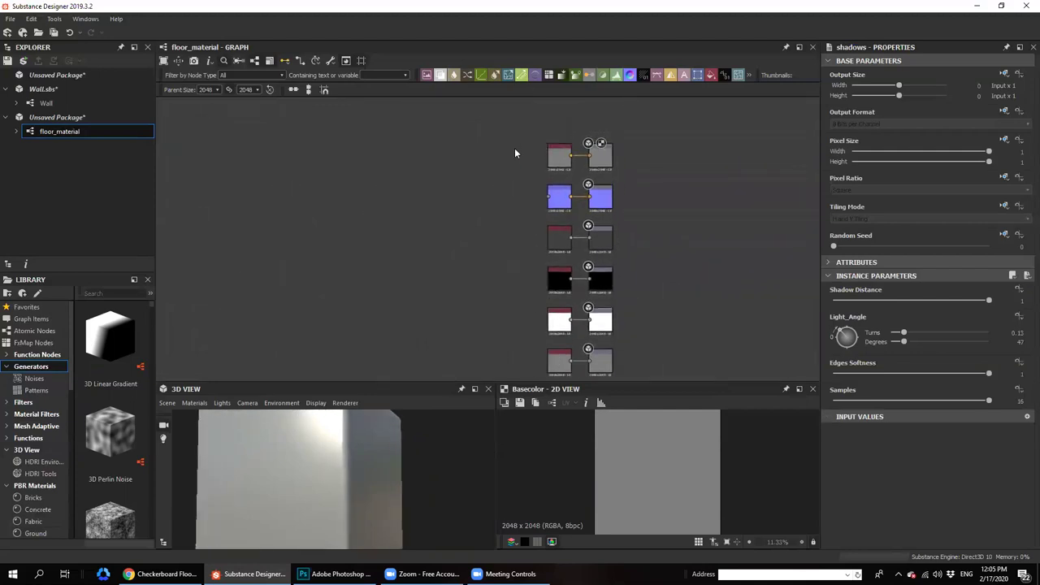
left_click_drag(526, 156, 586, 378)
scroll(584, 339, "up", 3)
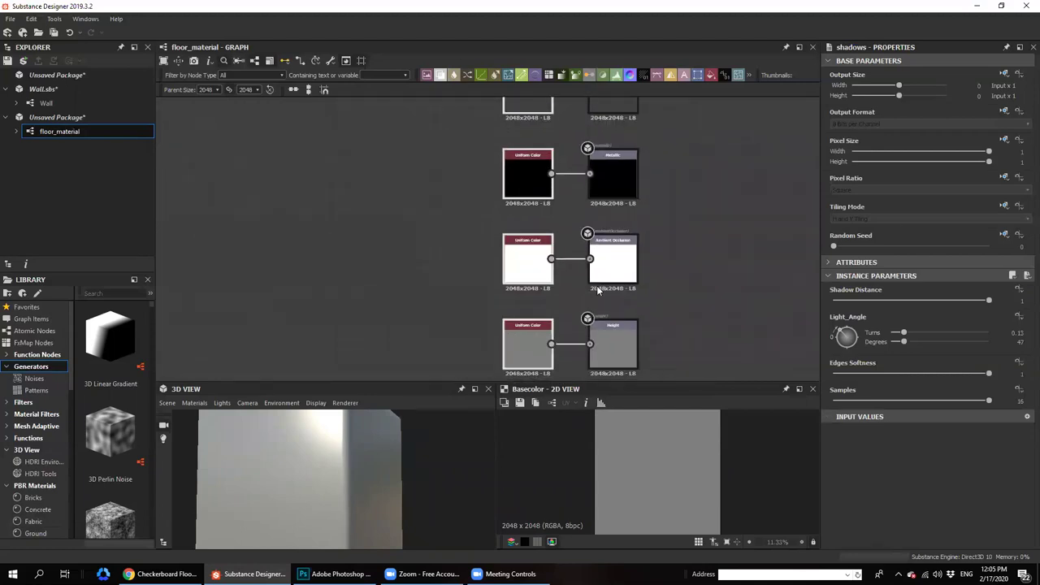
scroll(536, 321, "down", 5)
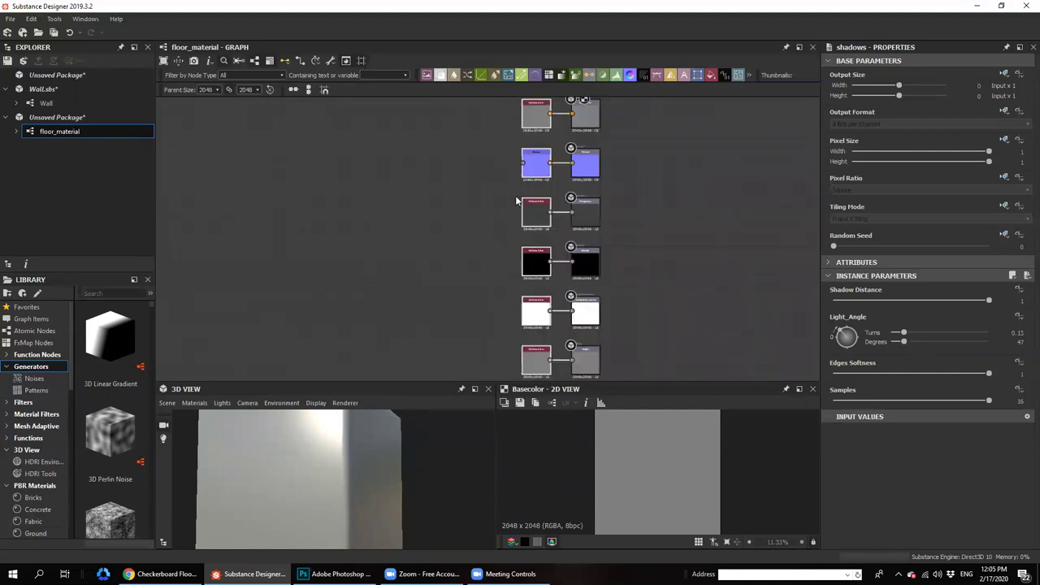
key("Delete")
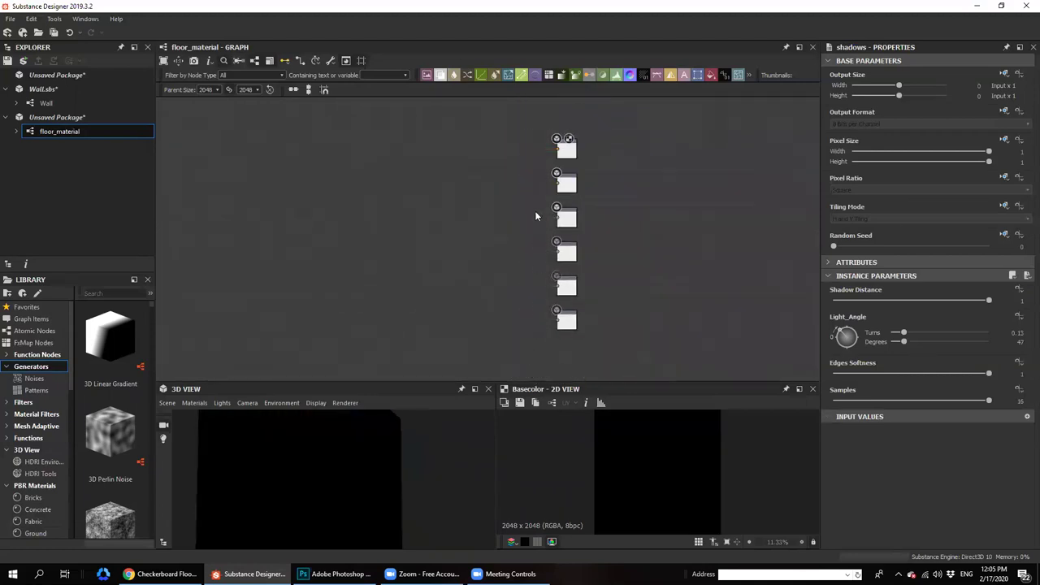
scroll(589, 207, "up", 3)
mouse_move(602, 152)
middle_mouse_down()
mouse_move(604, 162)
mouse_move(597, 148)
middle_mouse_up()
middle_click_drag(422, 126, 439, 138)
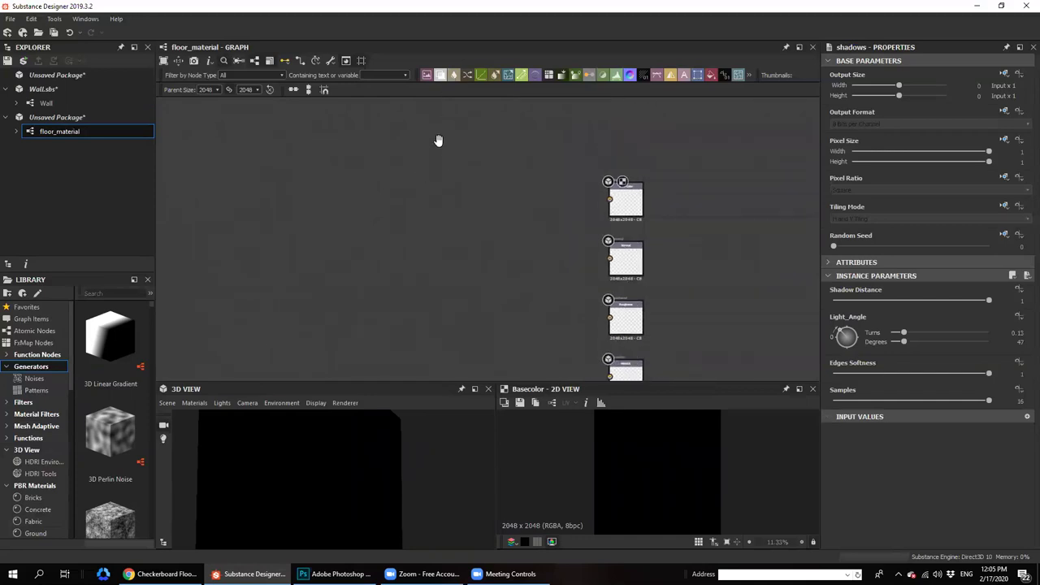
middle_click_drag(443, 191, 506, 231)
scroll(497, 179, "down", 3)
scroll(494, 214, "up", 3)
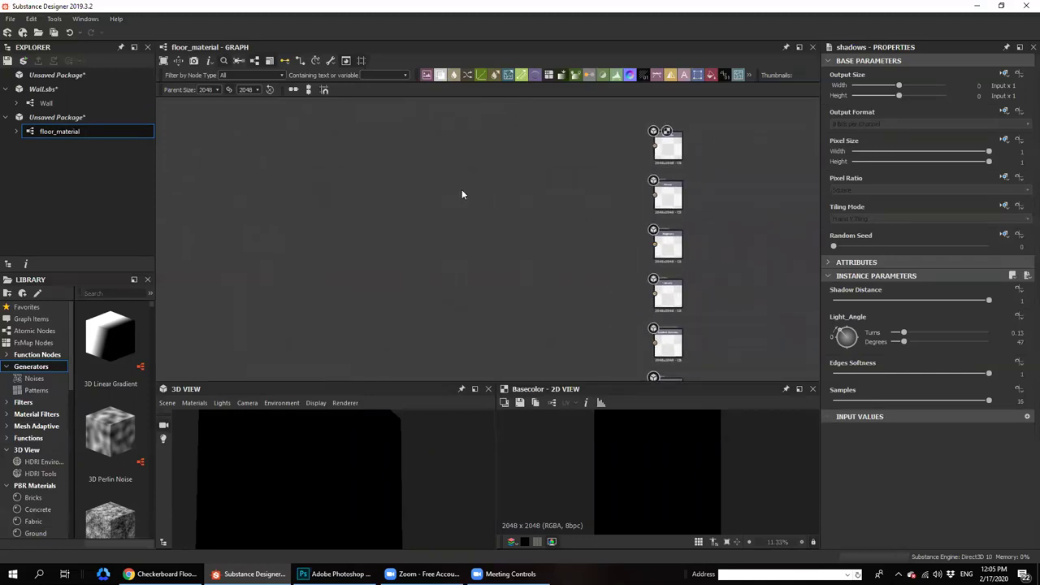
scroll(673, 151, "down", 2)
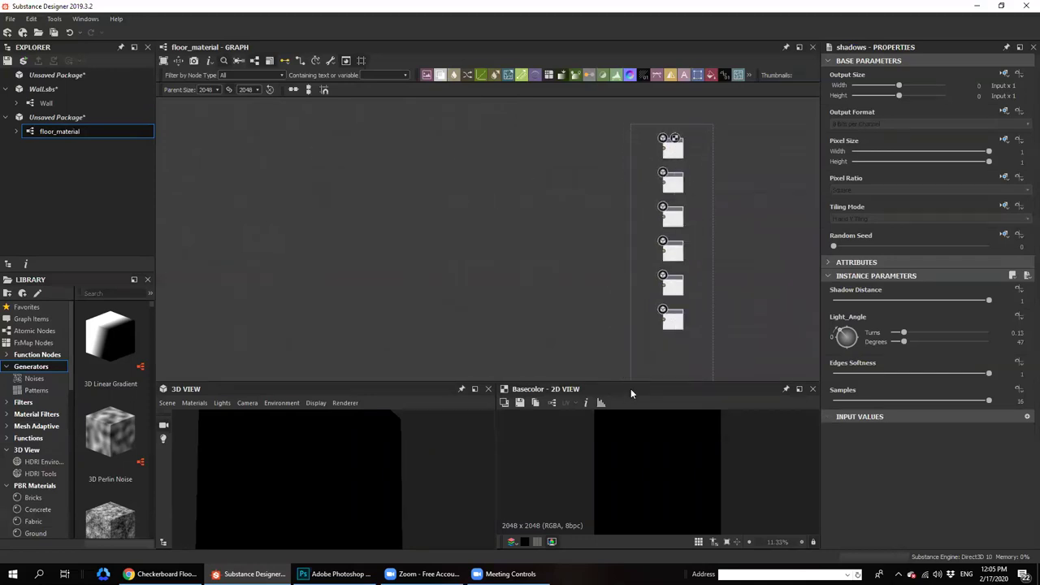
scroll(682, 137, "up", 1)
middle_click_drag(689, 143, 679, 193)
scroll(675, 182, "up", 3)
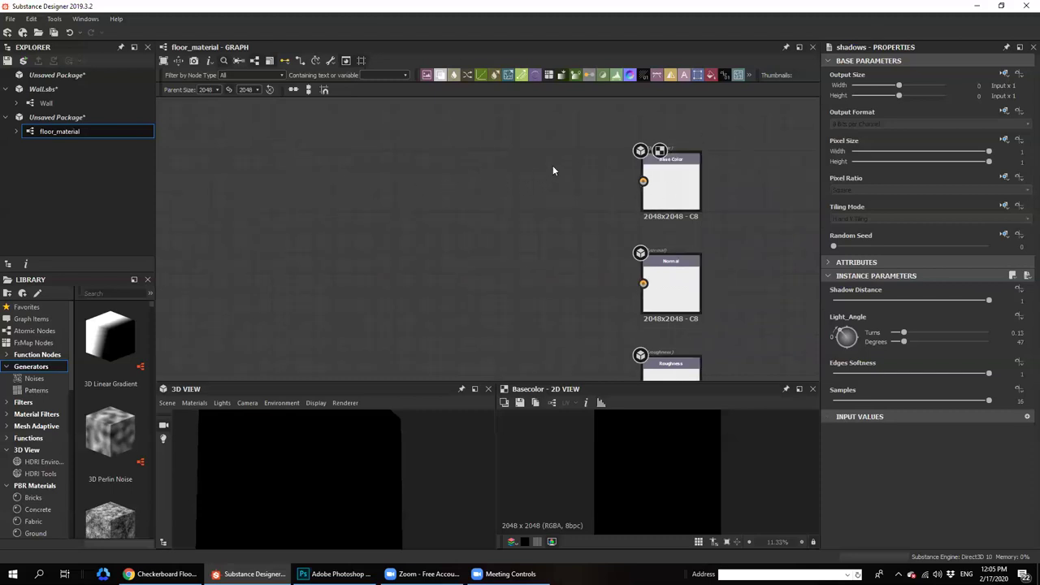
middle_click_drag(552, 170, 563, 140)
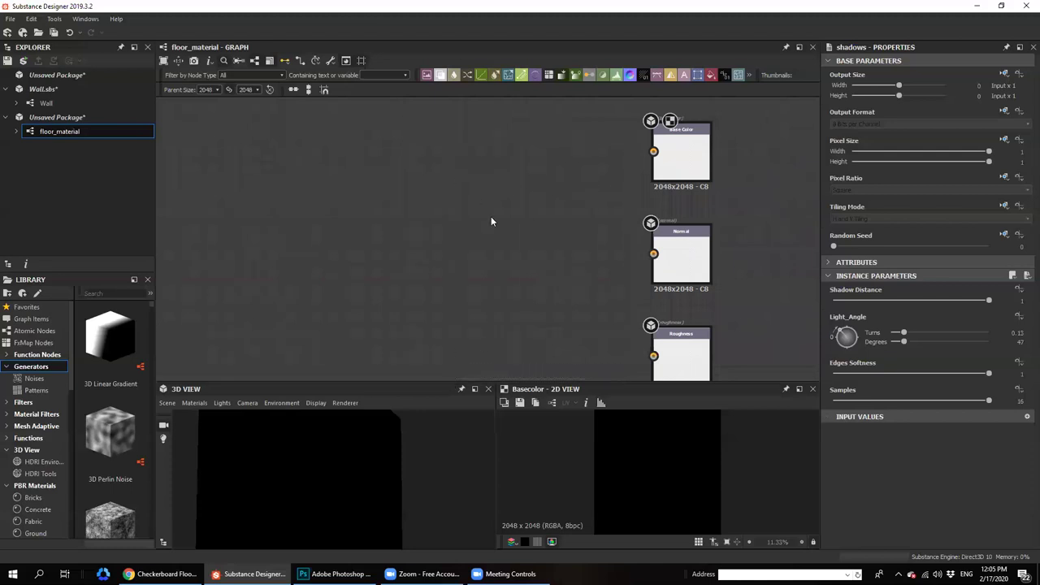
left_click_drag(388, 453, 358, 457)
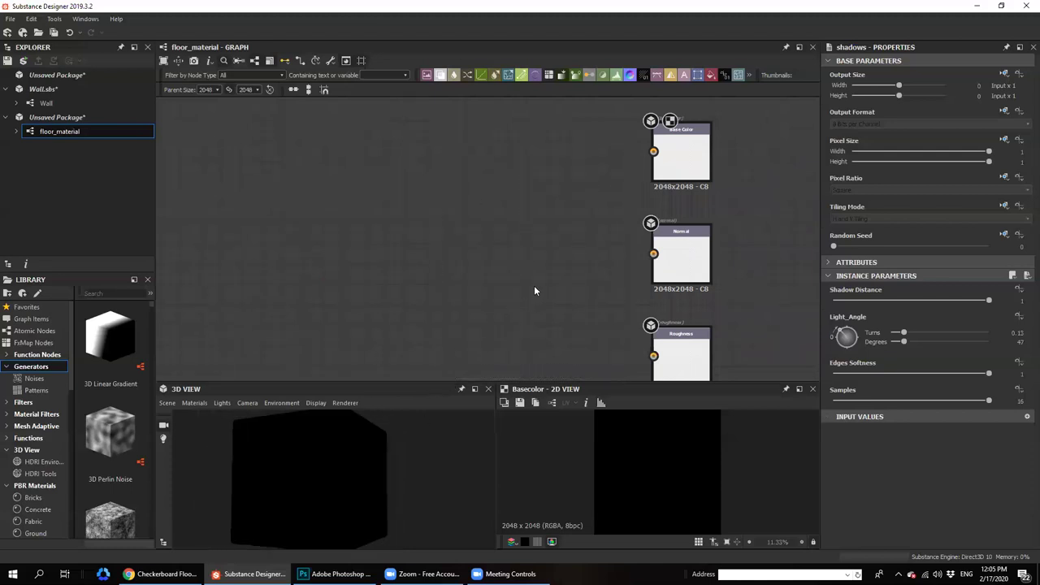
middle_click_drag(590, 191, 598, 172)
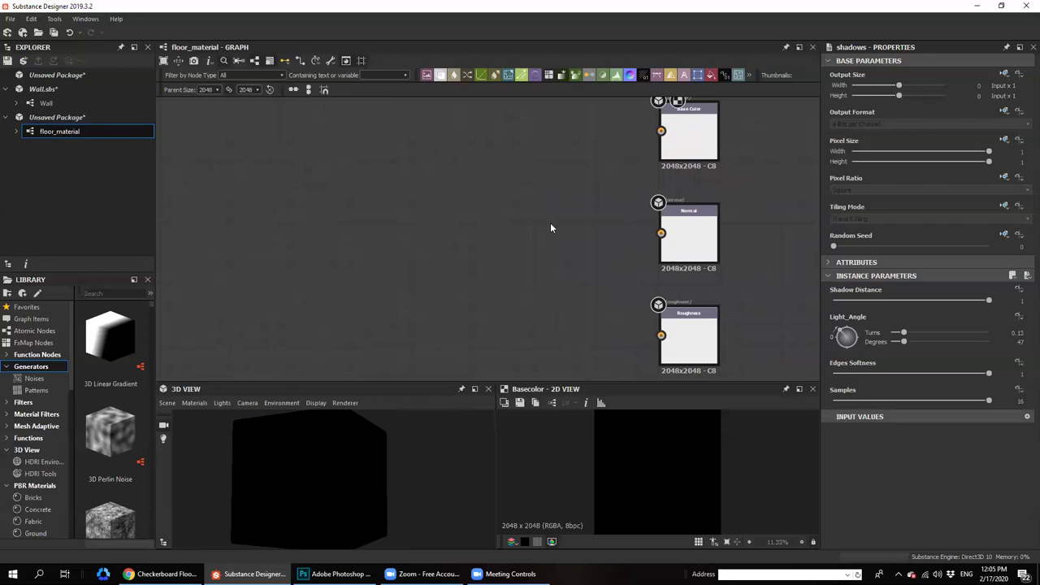
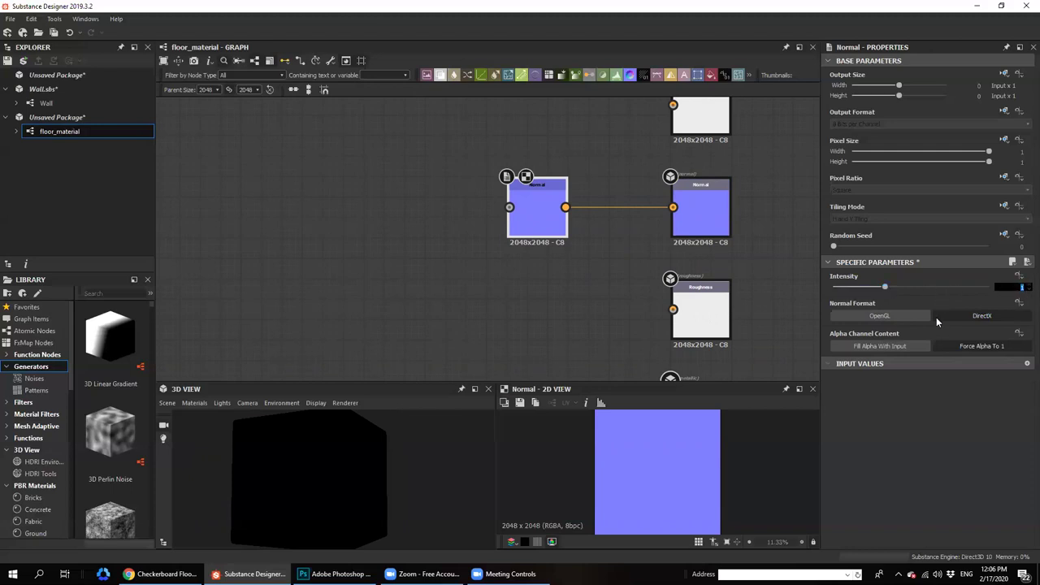
Set the Normal node's format to DirectX and its intensity to 10
left_click(971, 316)
left_click(1021, 289)
type("10")
key("Return")
Add an Ambient Occlusion (HBAO) node feeding the Ambient Occlusion output, and set its quality to 16 samples
middle_click_drag(514, 316, 587, 177)
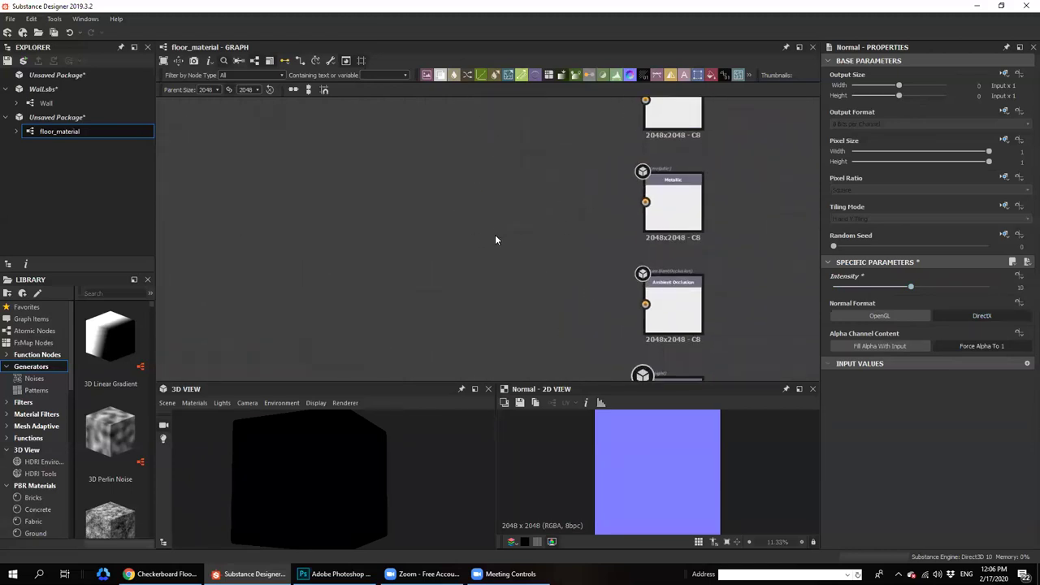
key("space")
left_click(421, 247)
key("space")
type("amb")
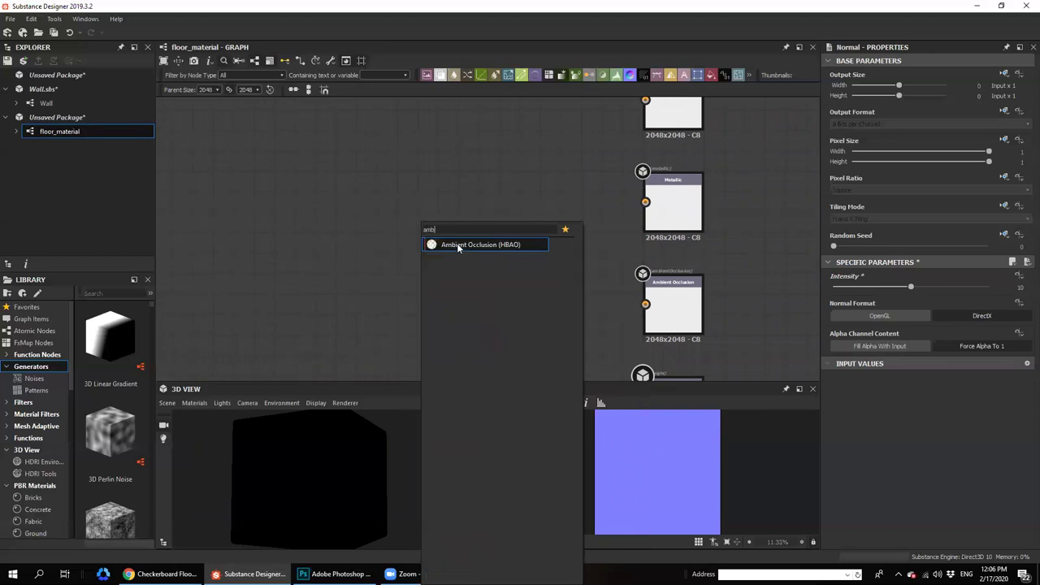
left_click(458, 247)
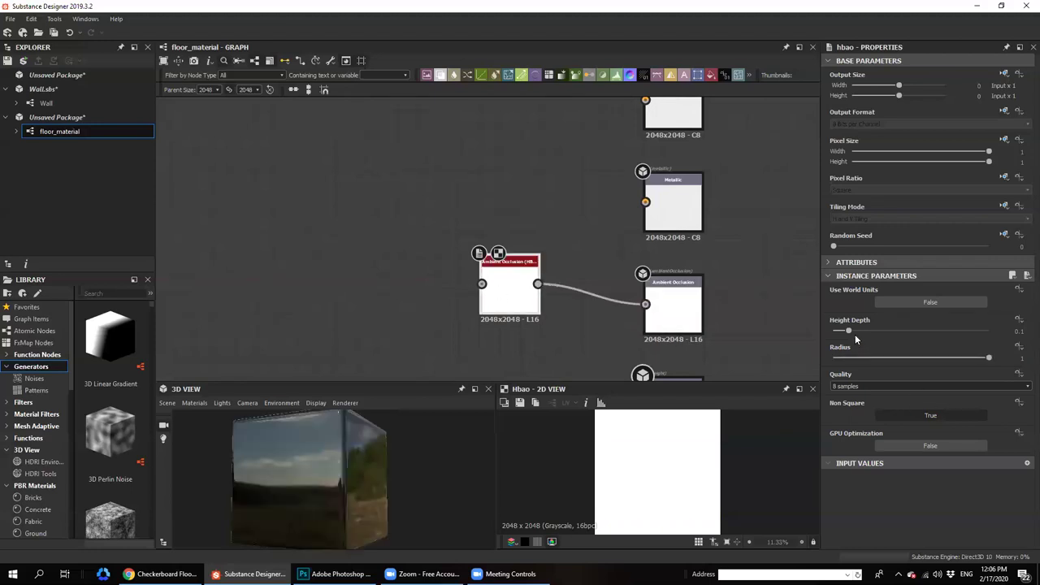
left_click(850, 388)
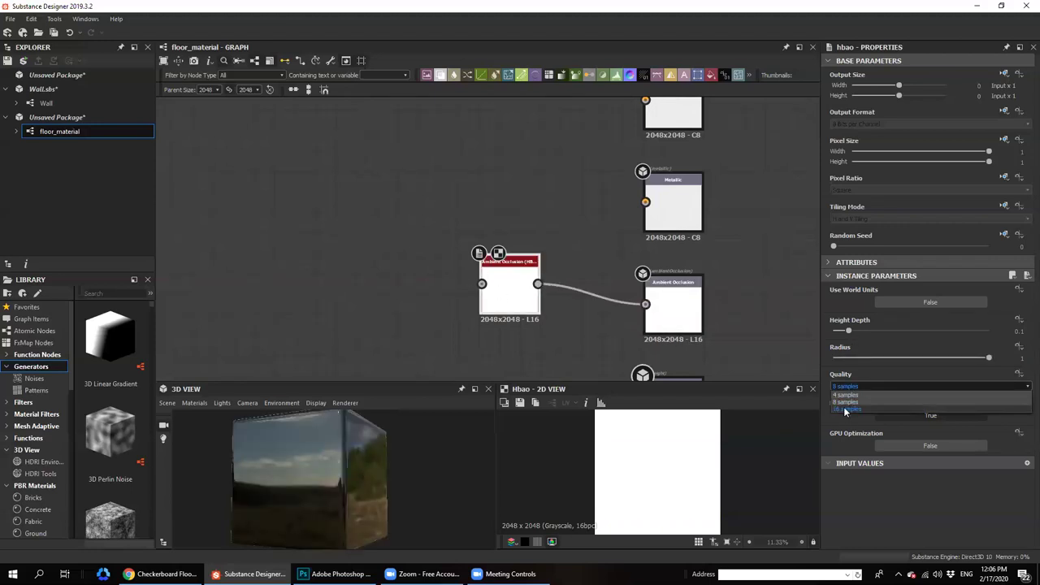
left_click(844, 411)
Add an Invert Grayscale node and place it in the open space before the Normal and HBAO nodes
scroll(566, 252, "down", 2)
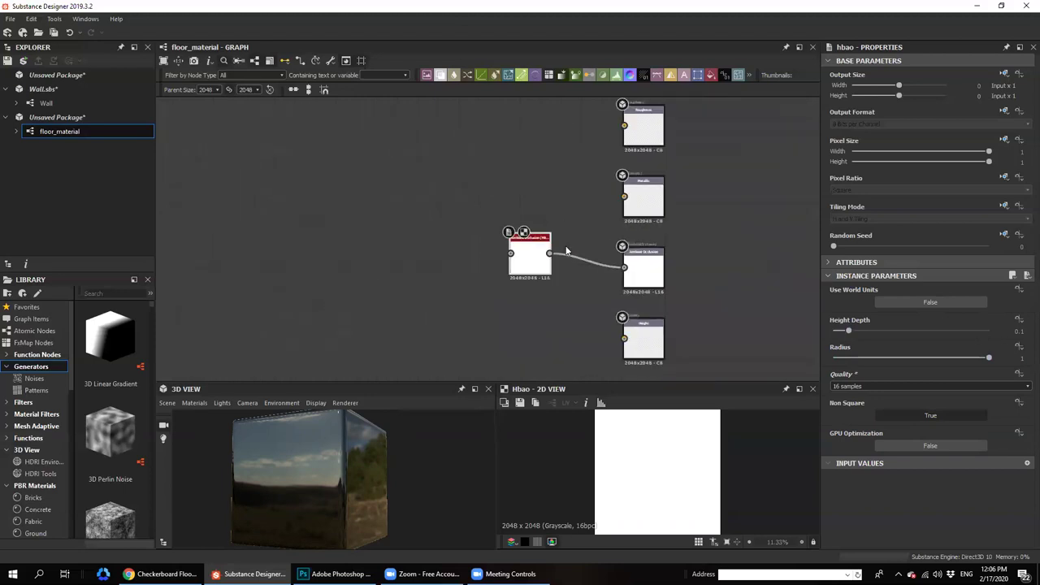
middle_click_drag(509, 207, 555, 277)
middle_click_drag(371, 193, 411, 209)
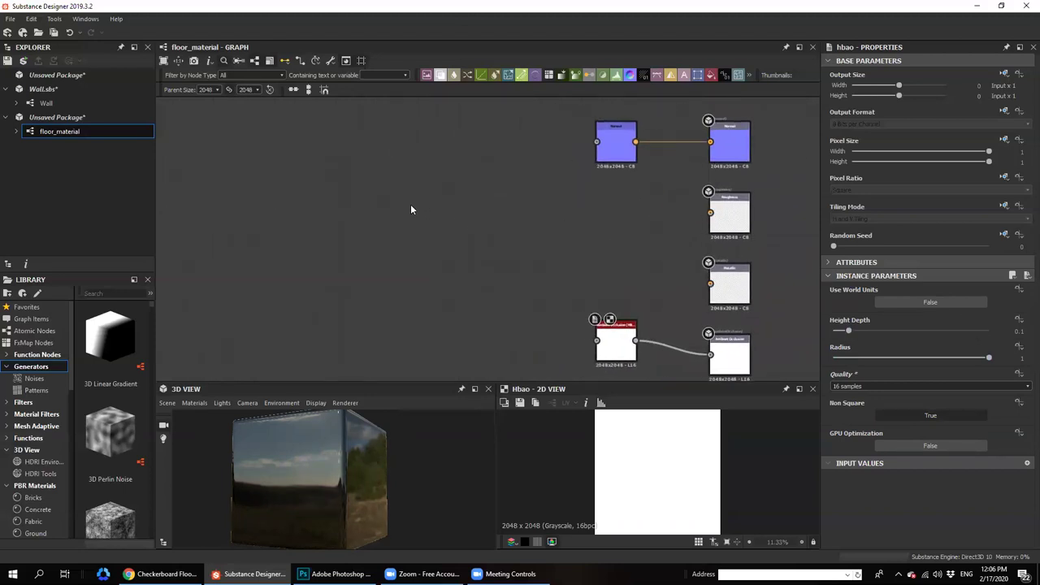
key("space")
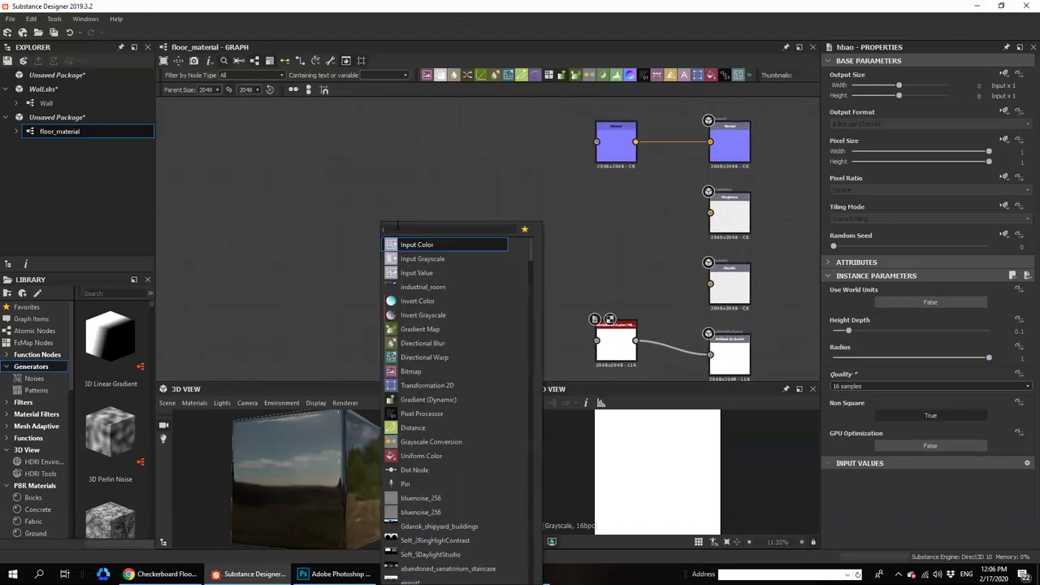
left_click(378, 190)
key("space")
type("inv")
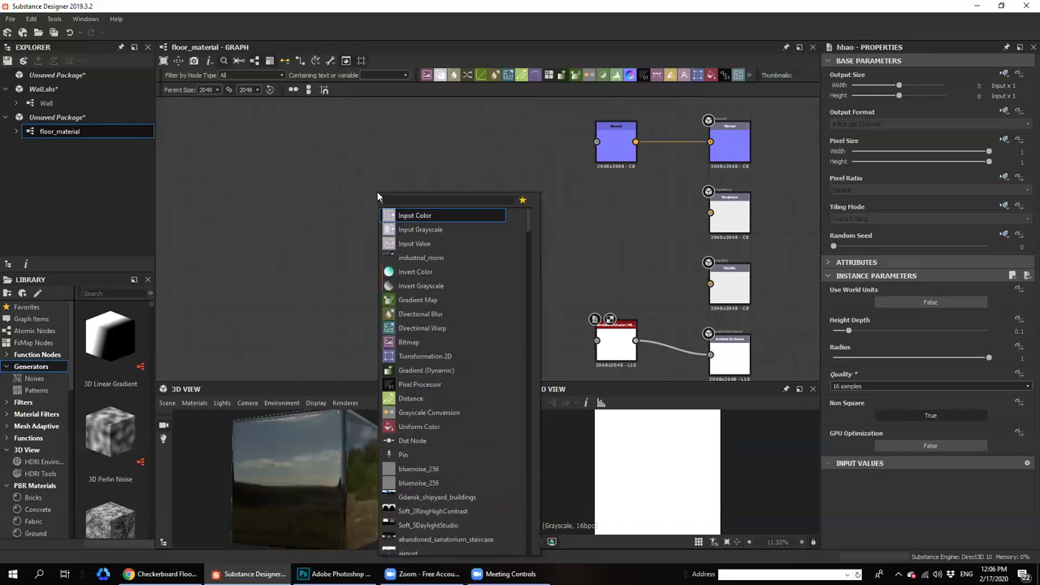
left_click(409, 230)
left_click_drag(388, 206, 432, 277)
middle_click_drag(494, 255, 611, 272)
scroll(560, 254, "down", 2)
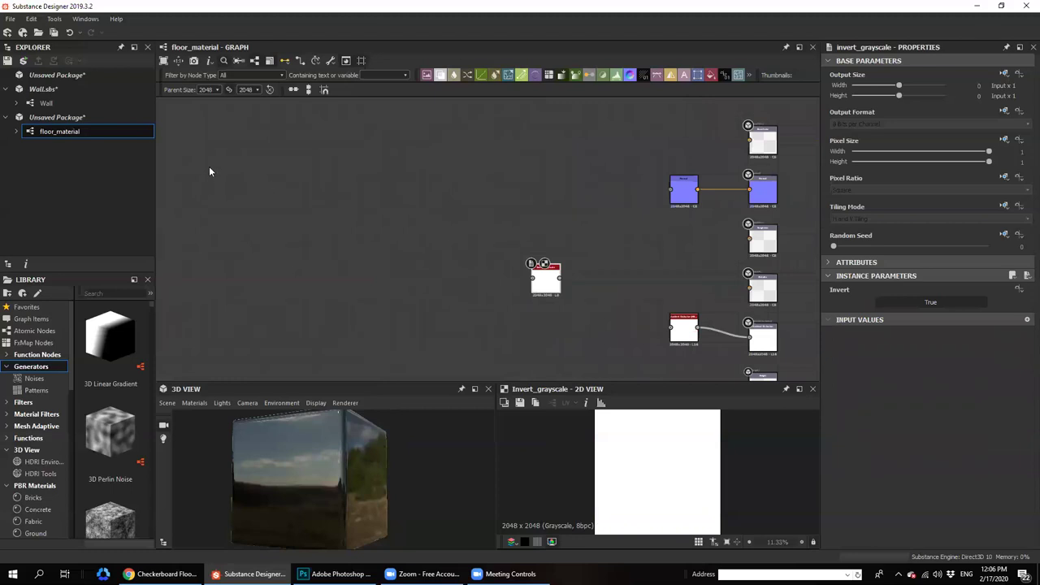
middle_click_drag(261, 175, 282, 180)
left_click_drag(570, 290, 580, 289)
left_click_drag(365, 318, 445, 354)
middle_click_drag(732, 282, 655, 240)
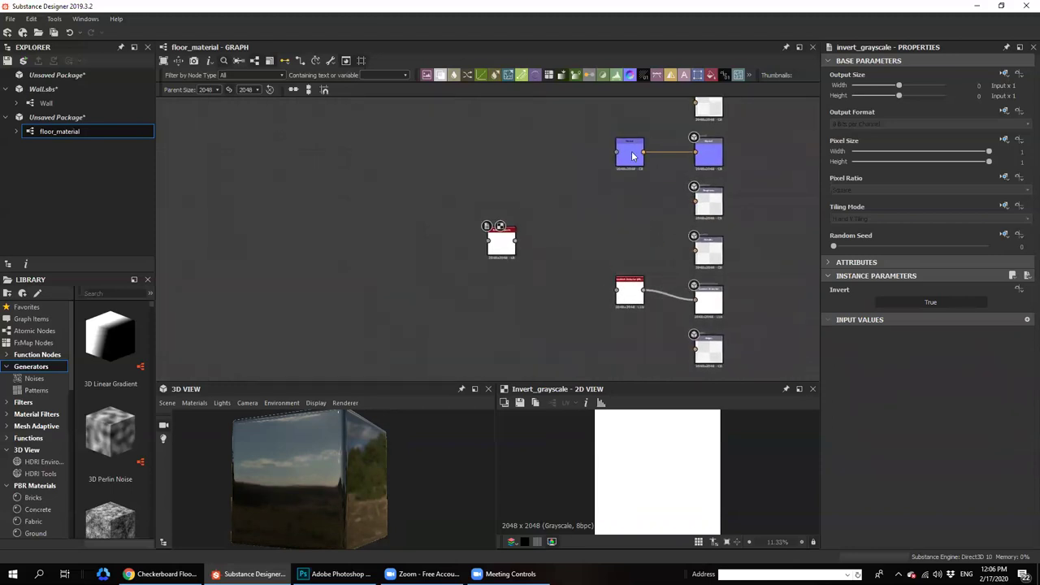
Connect the Invert Grayscale node to the Ambient Occlusion (HBAO) input and set Invert to False
scroll(585, 230, "up", 2)
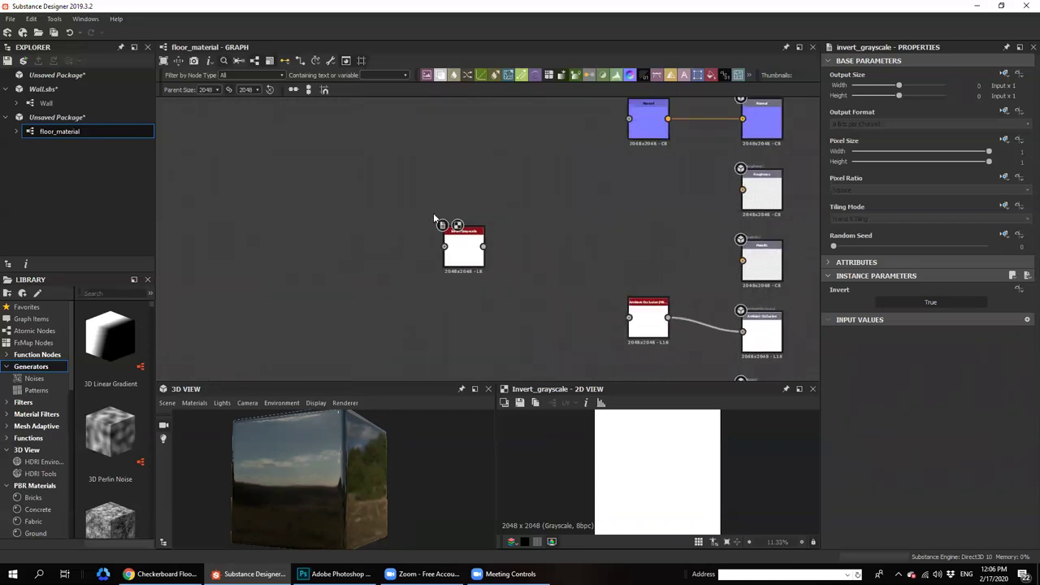
left_click_drag(471, 274, 630, 317)
middle_click_drag(609, 218, 618, 242)
left_click(473, 275)
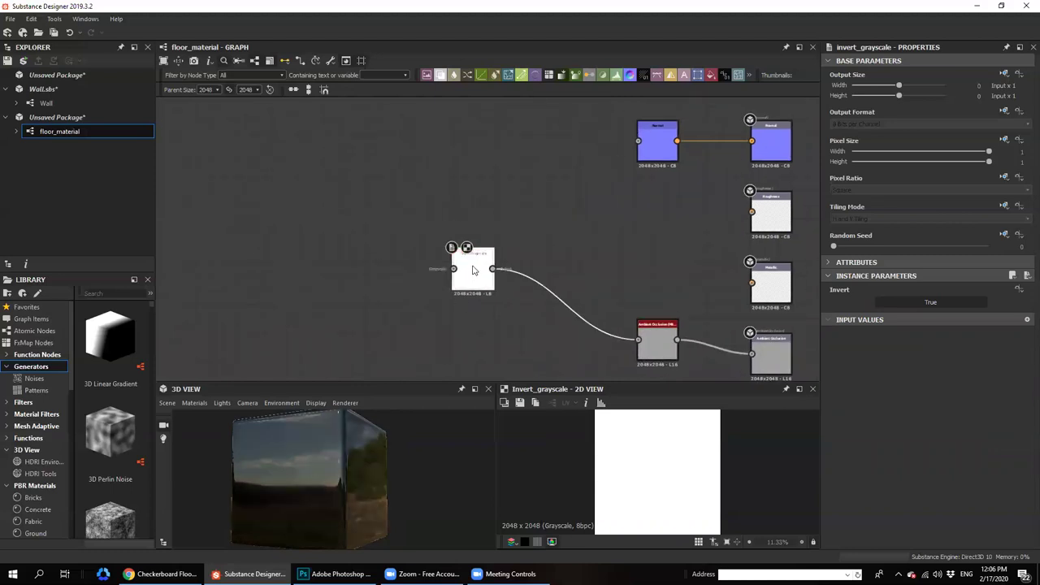
left_click(883, 302)
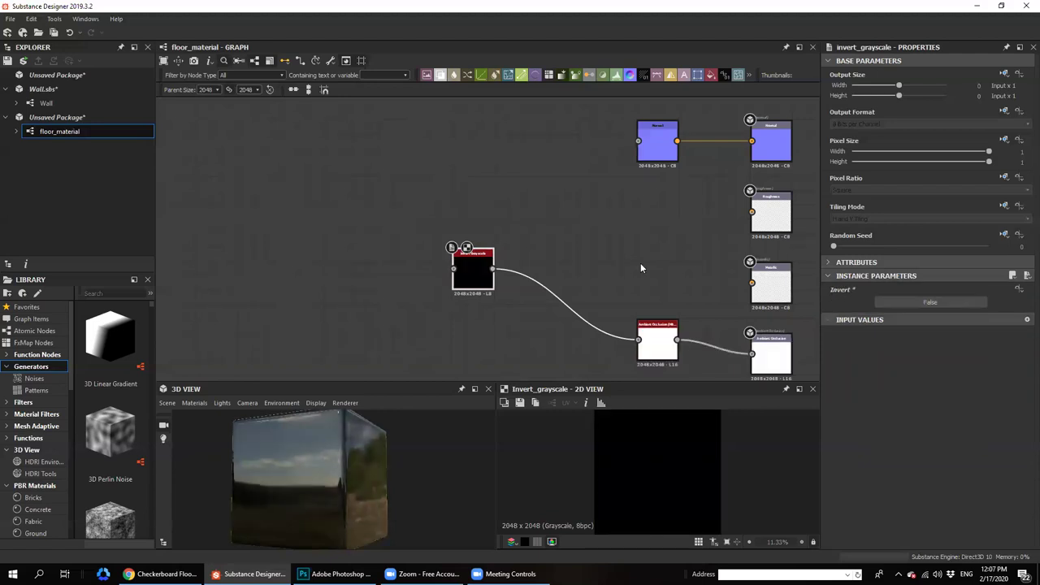
Connect the Invert Grayscale node's output to the Normal node's input and to the Height output
middle_click_drag(640, 262, 622, 327)
left_click_drag(505, 307, 629, 198)
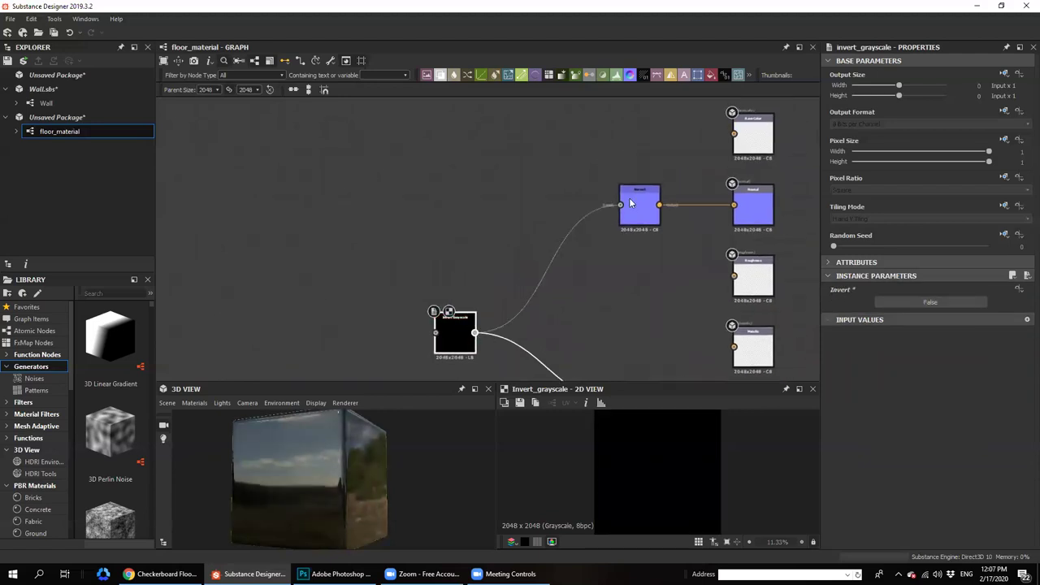
middle_click_drag(623, 190, 584, 152)
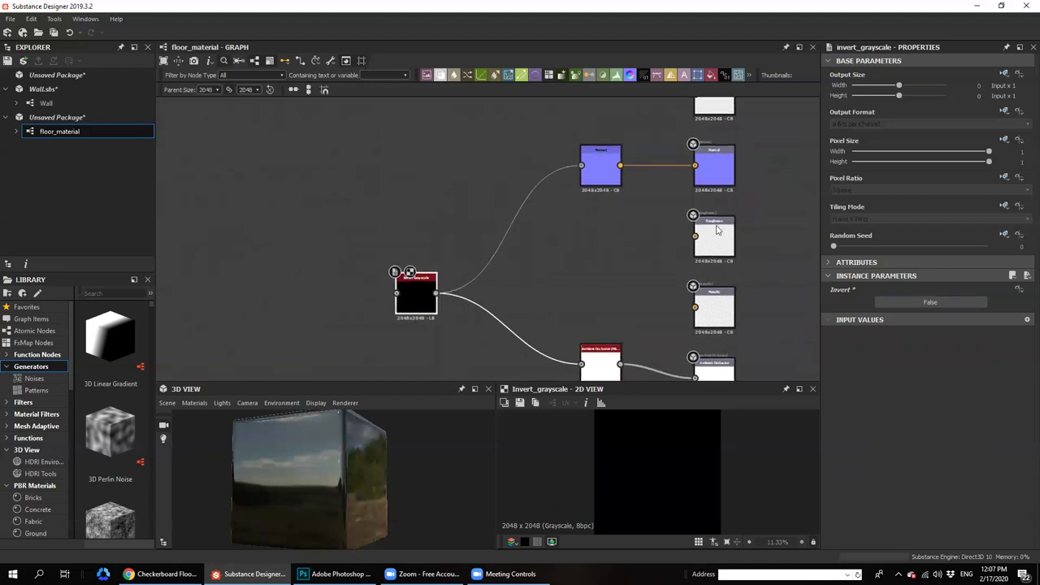
middle_click_drag(682, 241, 679, 150)
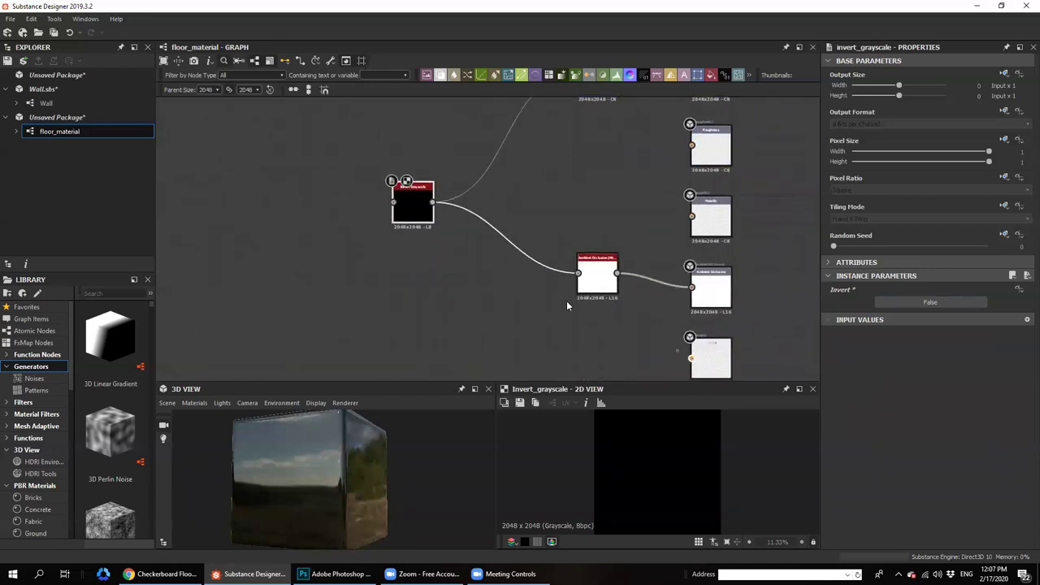
left_click_drag(446, 212, 397, 242)
scroll(640, 273, "down", 2)
scroll(675, 283, "up", 2)
scroll(683, 286, "up", 1)
middle_click_drag(618, 235, 619, 329)
scroll(619, 264, "down", 2)
middle_click_drag(622, 262, 673, 344)
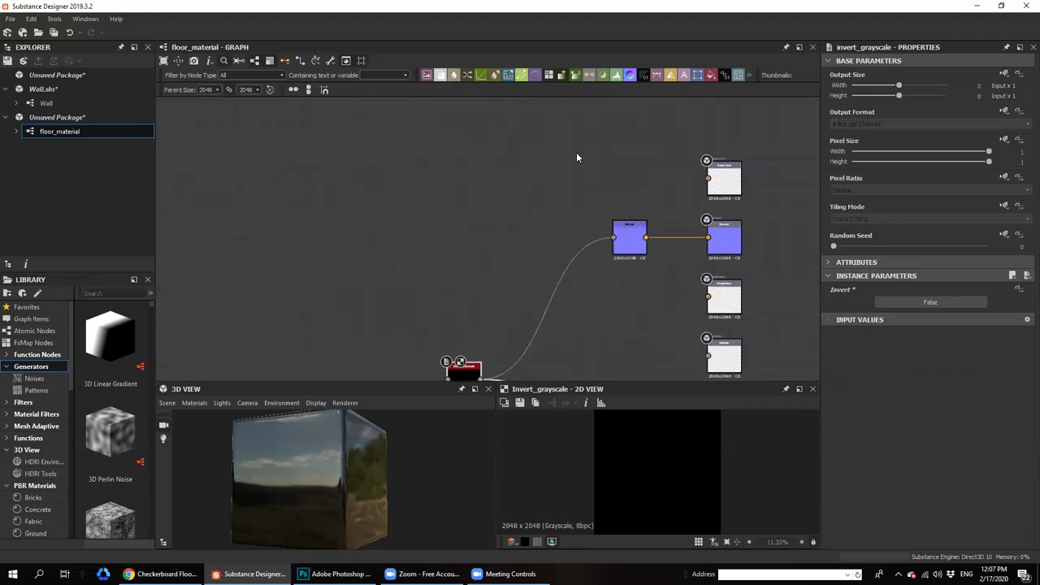
middle_click_drag(620, 181, 607, 153)
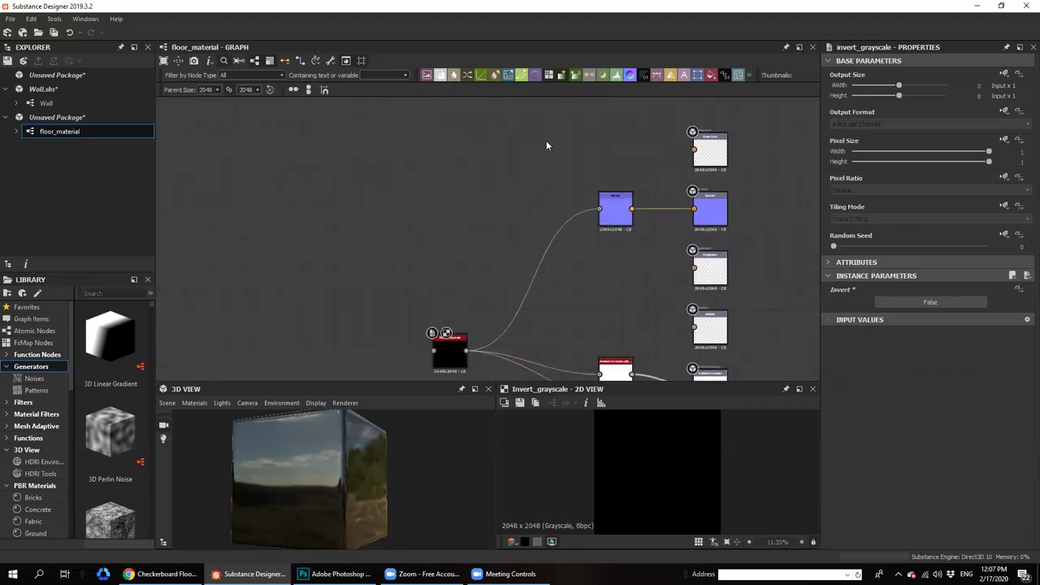
Add a Uniform Color node near the Base Color output, in Grayscale mode with an output level of 140
left_click_drag(387, 547, 369, 495)
right_click_drag(370, 491, 382, 488, "ctrl+shift")
middle_click_drag(539, 160, 523, 178)
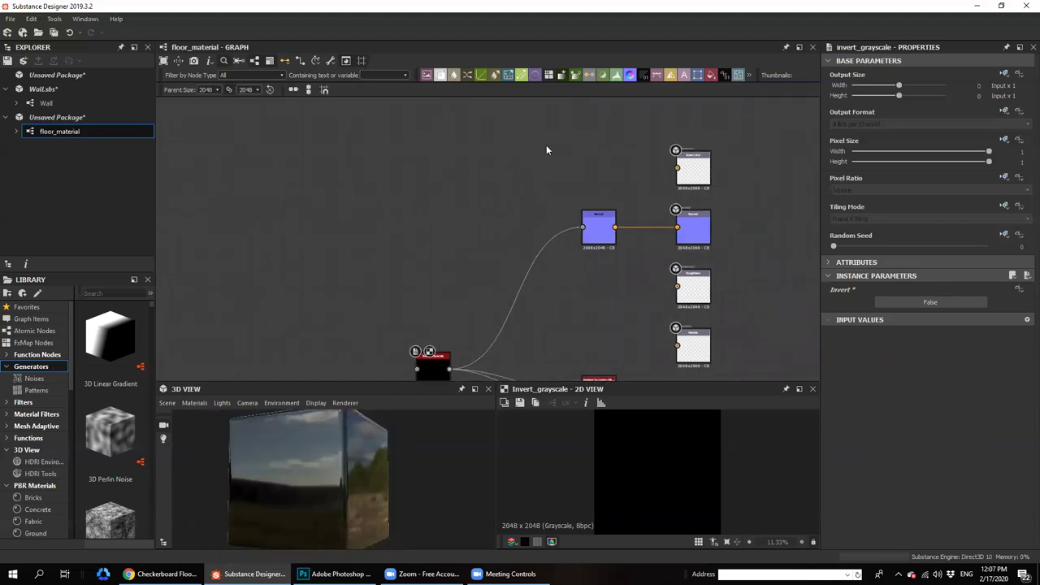
key("space")
type("uni")
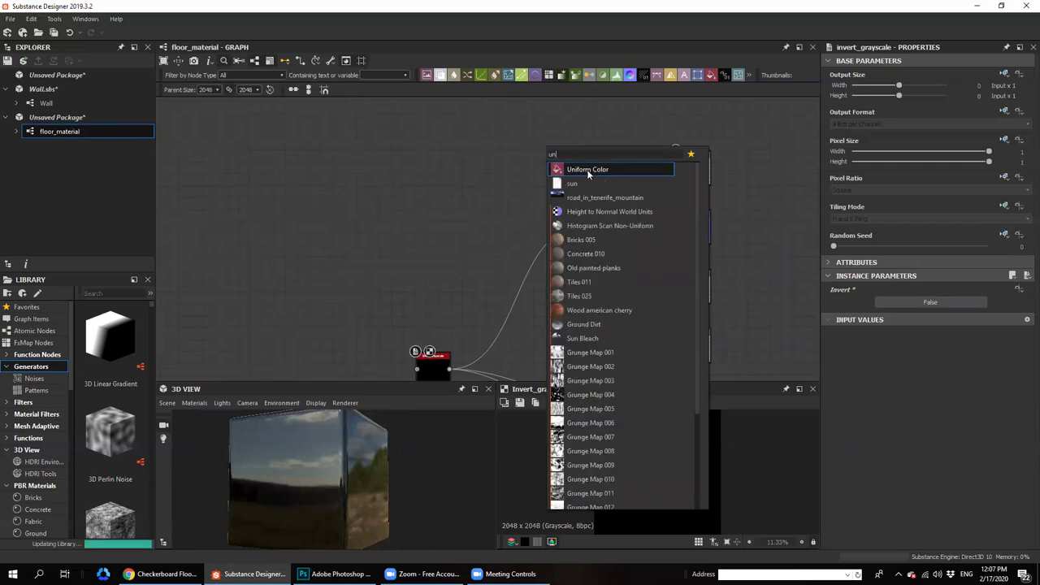
left_click(588, 169)
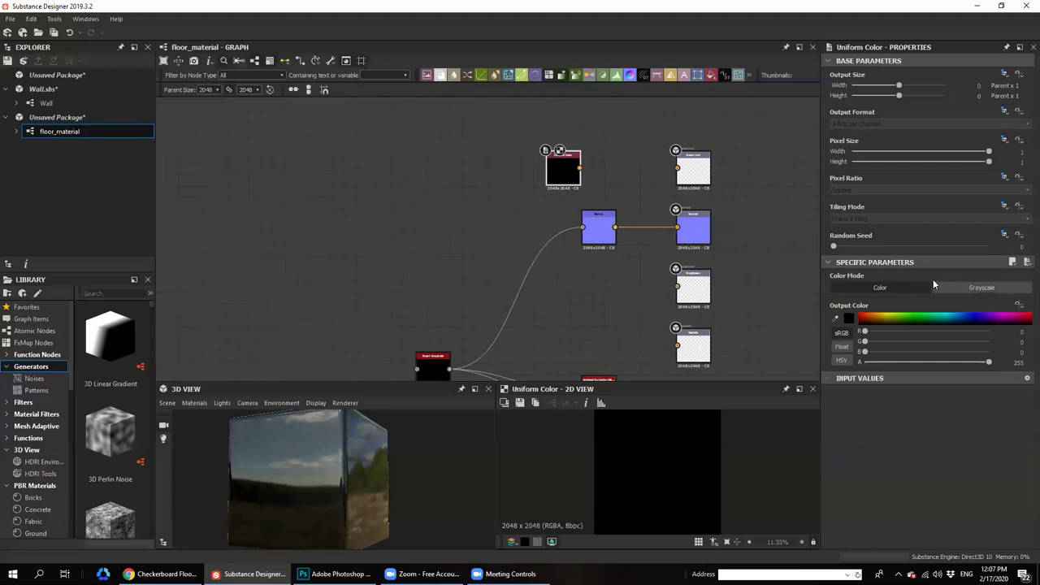
left_click(979, 288)
left_click_drag(886, 331, 942, 333)
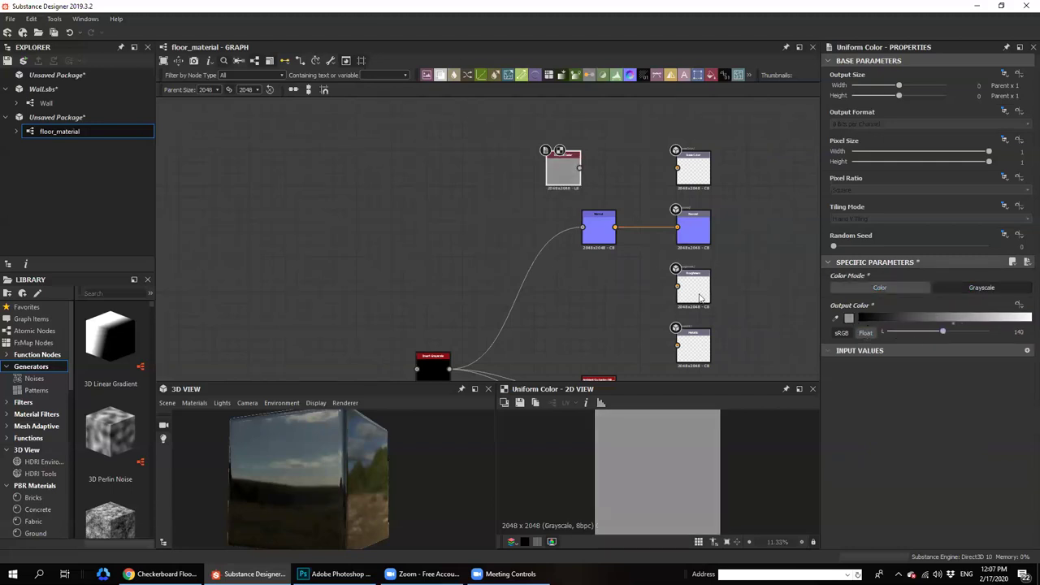
Connect the grey Uniform Color node to both the Base Color and Roughness outputs
left_click_drag(579, 171, 676, 168)
left_click_drag(580, 168, 677, 289)
scroll(345, 470, "up", 1)
left_click_drag(343, 479, 390, 443)
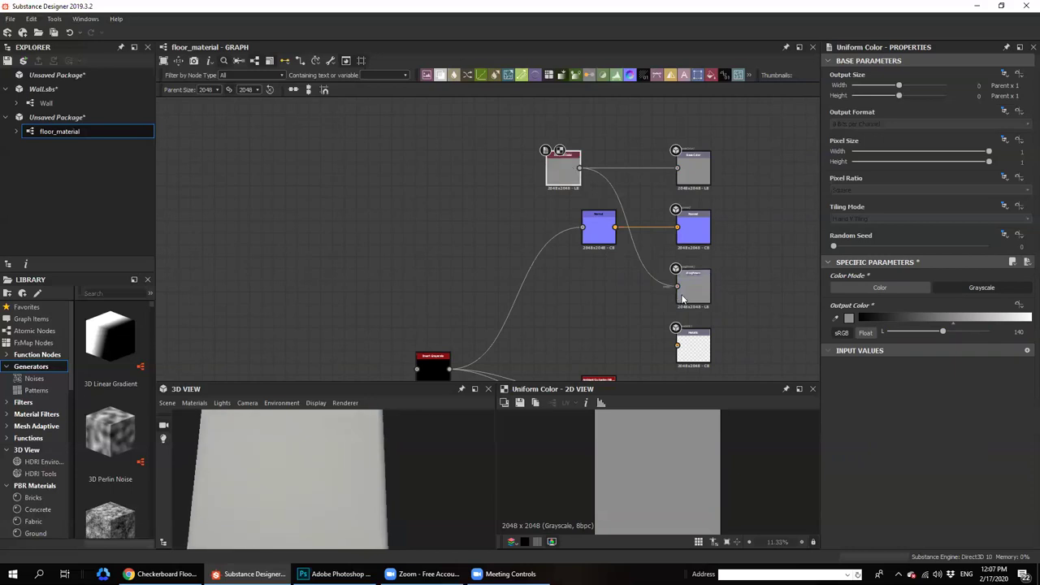
Move the grey Uniform Color node beside the Normal node, try lighter and darker output levels, and set the level to 157
left_click_drag(553, 181, 533, 235)
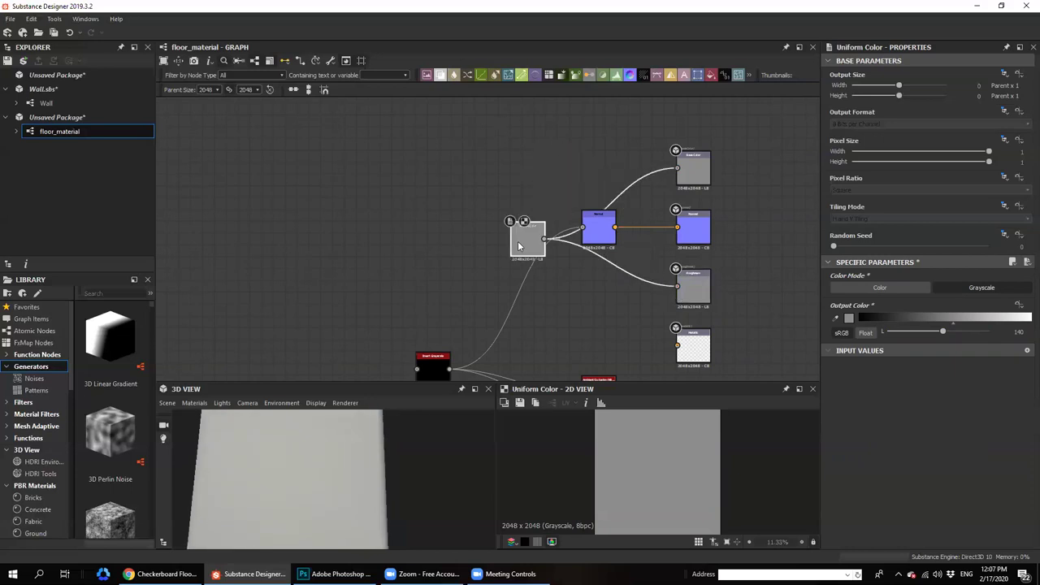
scroll(533, 235, "up", 3)
left_click_drag(942, 332, 886, 334)
left_click_drag(293, 518, 376, 489)
left_click_drag(886, 332, 969, 333)
left_click_drag(237, 529, 326, 509)
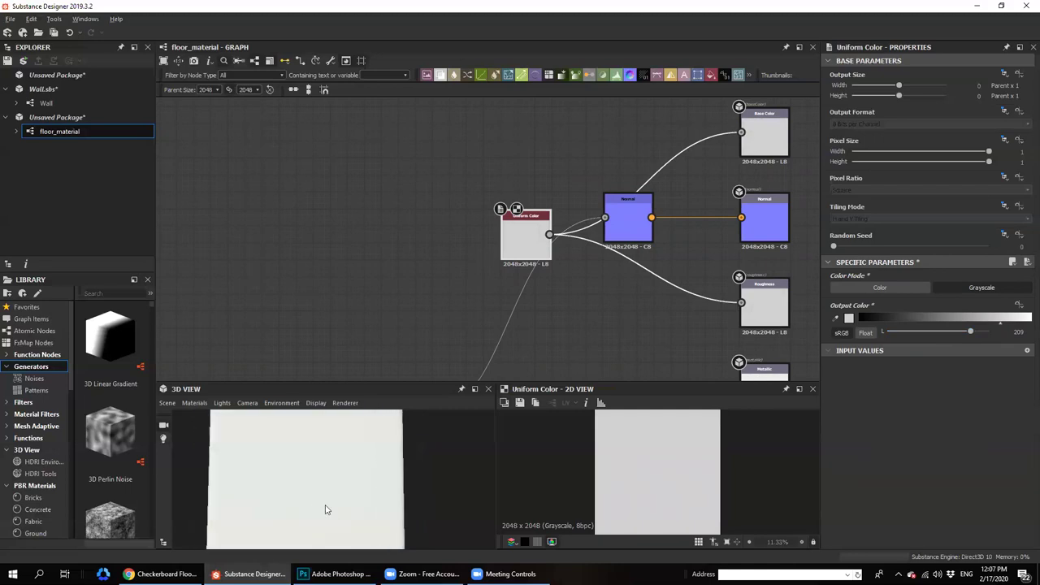
left_click(951, 333)
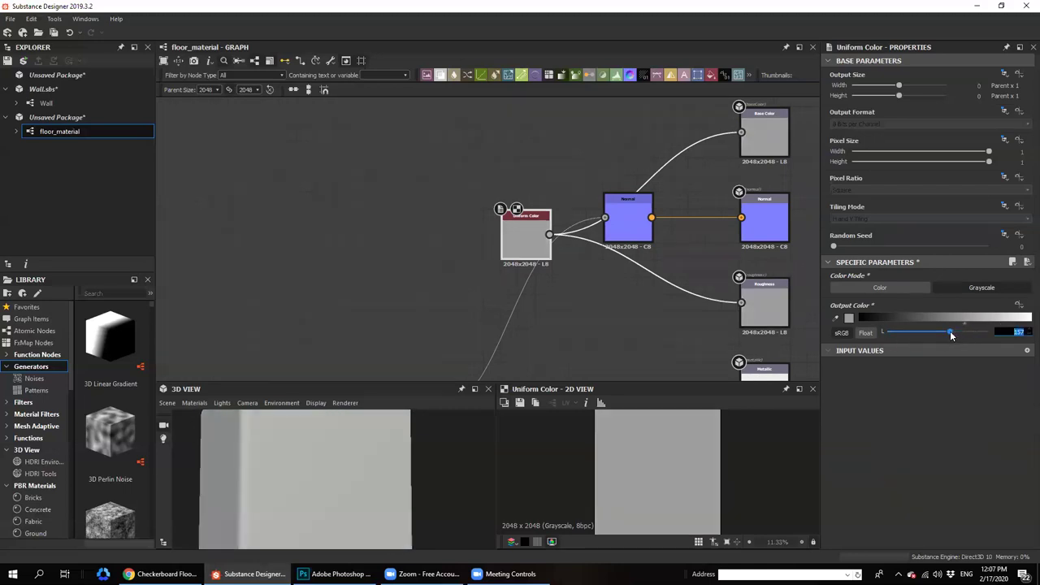
middle_click_drag(528, 225, 510, 250)
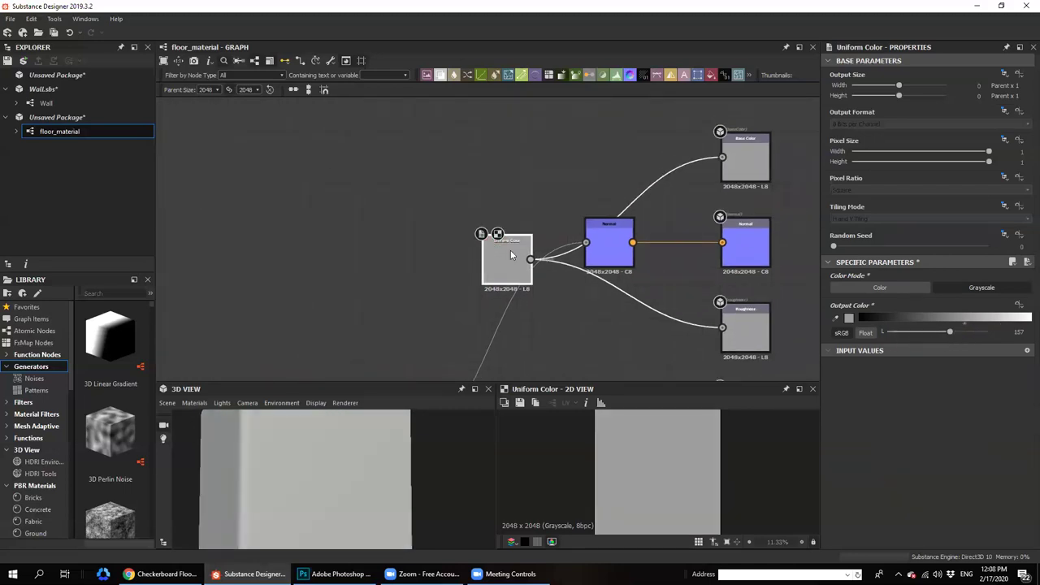
left_click(525, 135)
key("space")
type("un")
left_click(551, 160)
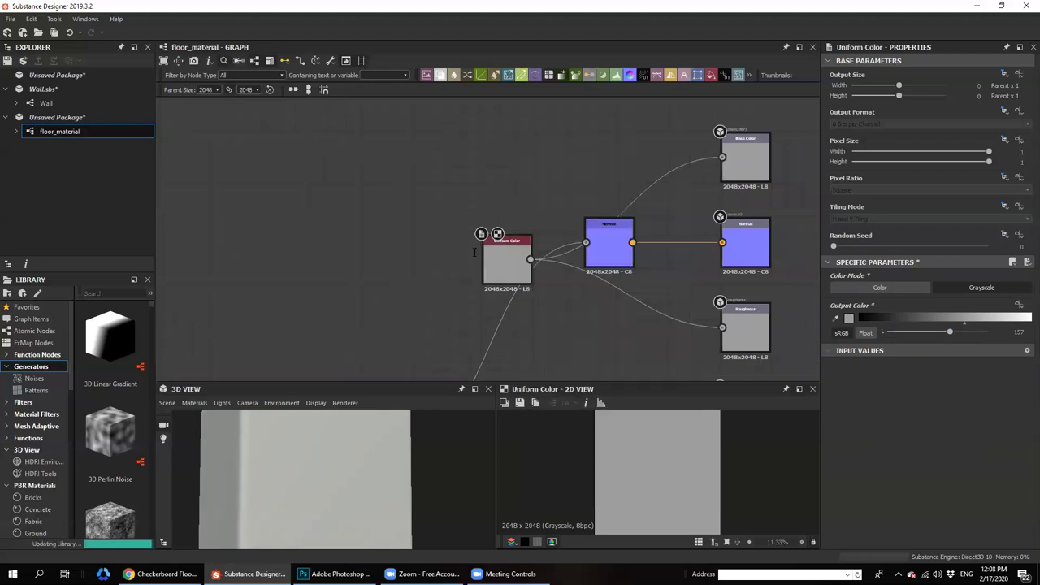
left_click_drag(547, 140, 722, 156)
left_click(884, 320)
key("ctrl+z")
key("ctrl+z")
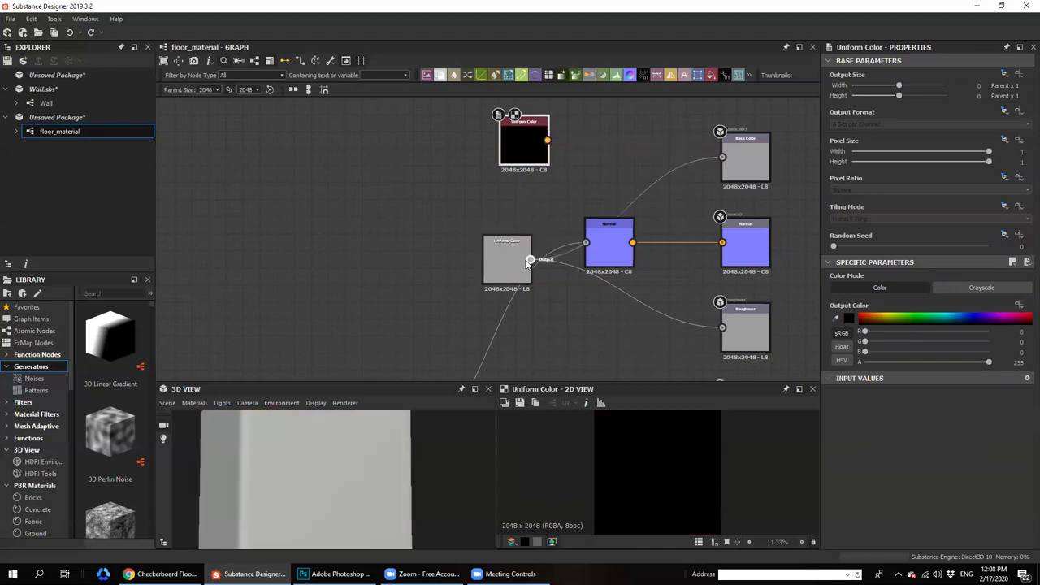
key("Delete")
Set the grey Uniform Color node's output level to 121
middle_click_drag(499, 250, 493, 199)
middle_click_drag(728, 270, 714, 215)
scroll(736, 311, "up", 3)
scroll(664, 277, "down", 4)
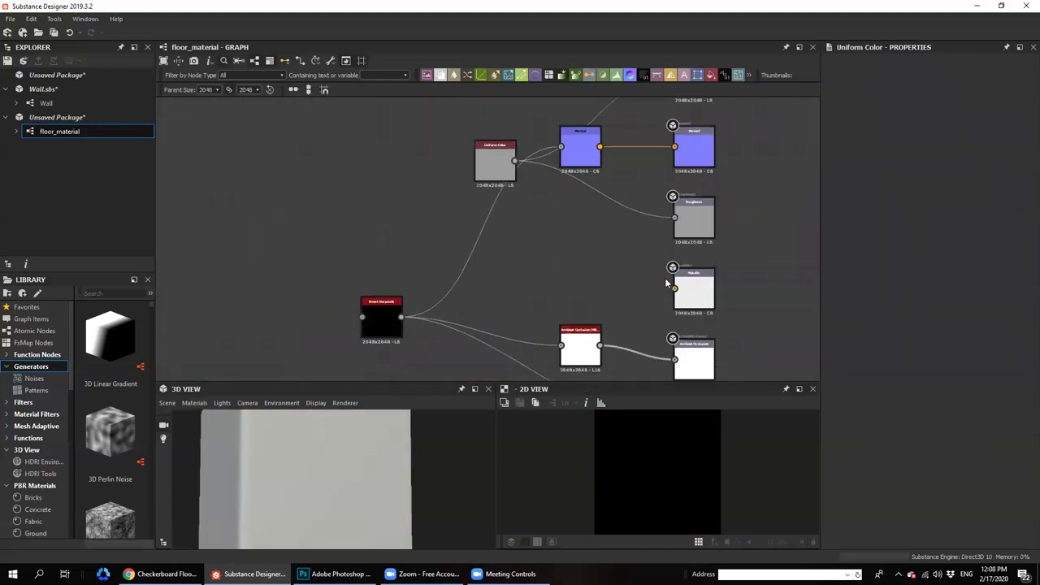
middle_click_drag(626, 299, 636, 308)
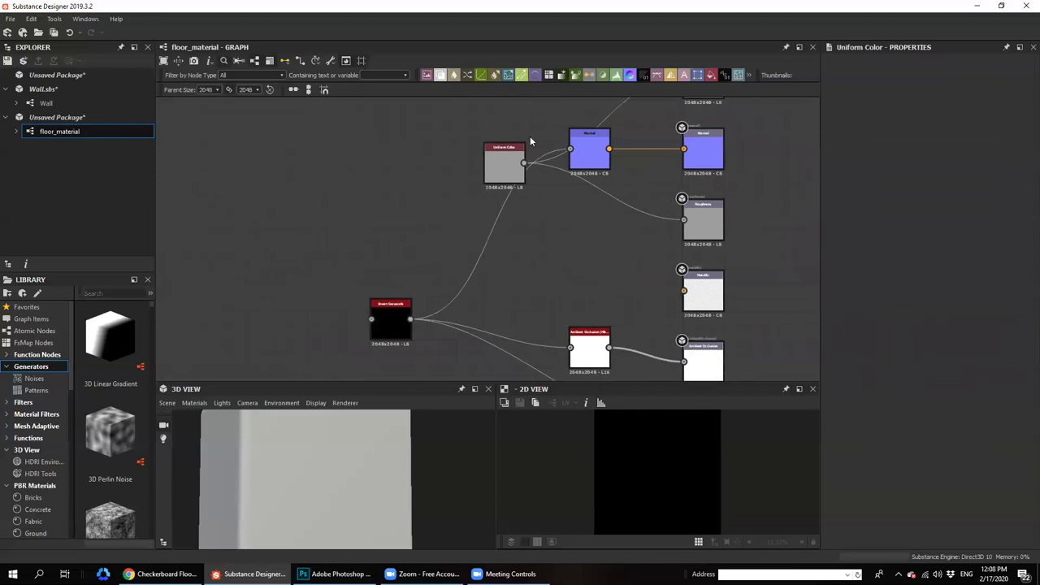
left_click(502, 181)
left_click_drag(935, 331, 938, 341)
scroll(649, 313, "down", 2)
middle_click_drag(485, 281, 499, 265)
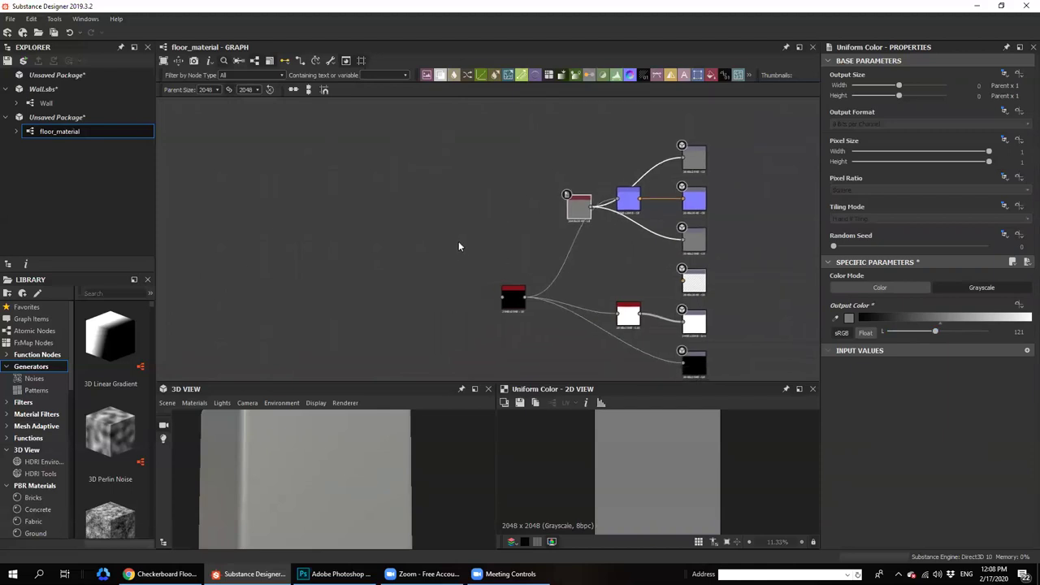
Display the floor_material graph's outputs in the 3D view
right_click(392, 216)
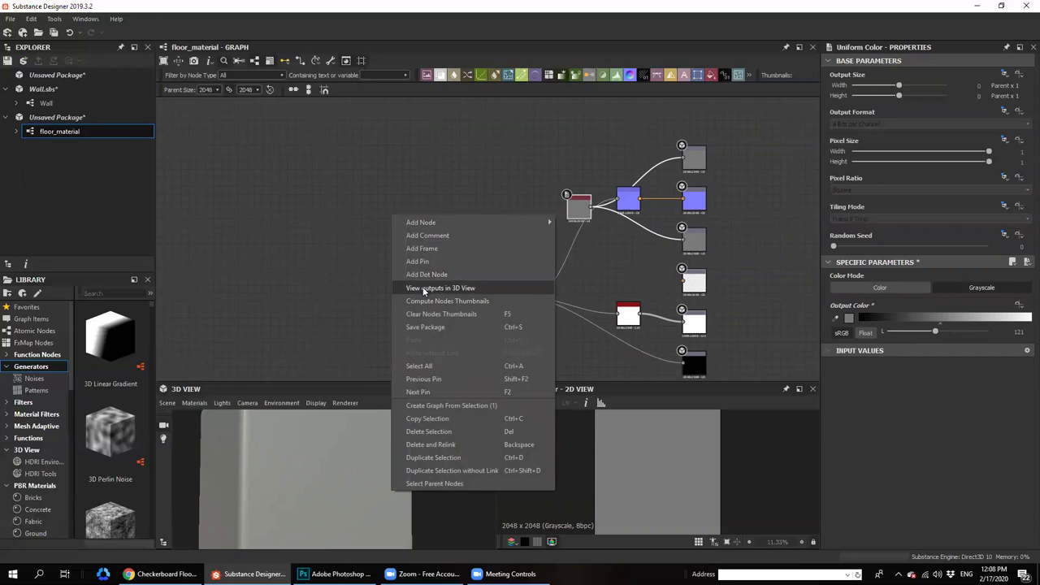
left_click(422, 291)
scroll(627, 320, "up", 7)
scroll(630, 323, "down", 5)
middle_click_drag(654, 327, 645, 279)
middle_click_drag(686, 146, 703, 199)
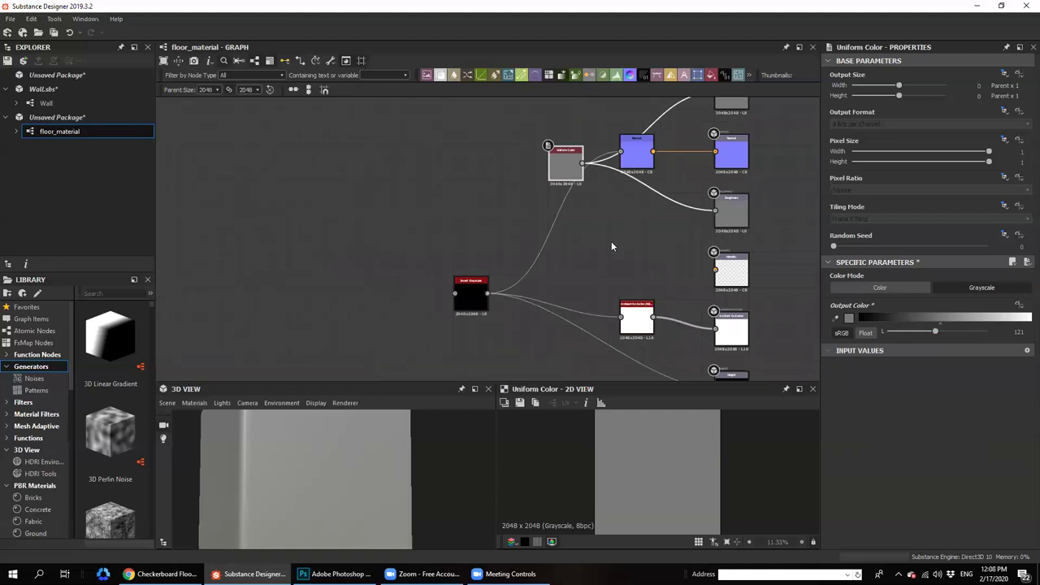
Tidy the graph by moving the Uniform Color node below the Normal node and shifting the Invert Grayscale node slightly away from it
scroll(510, 259, "down", 1)
left_click_drag(556, 183, 560, 233)
middle_click_drag(471, 331, 484, 335)
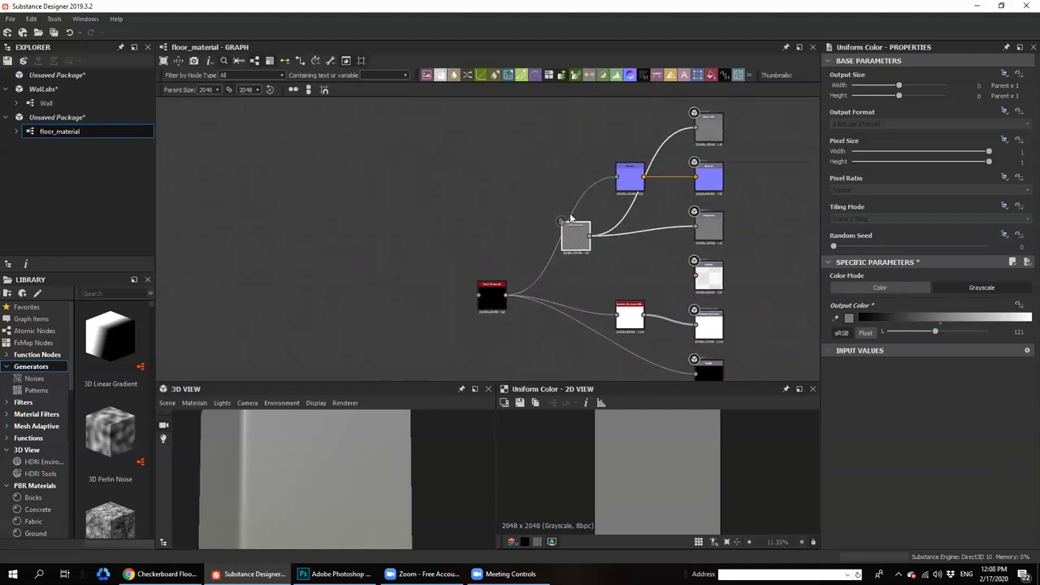
left_click_drag(491, 299, 482, 299)
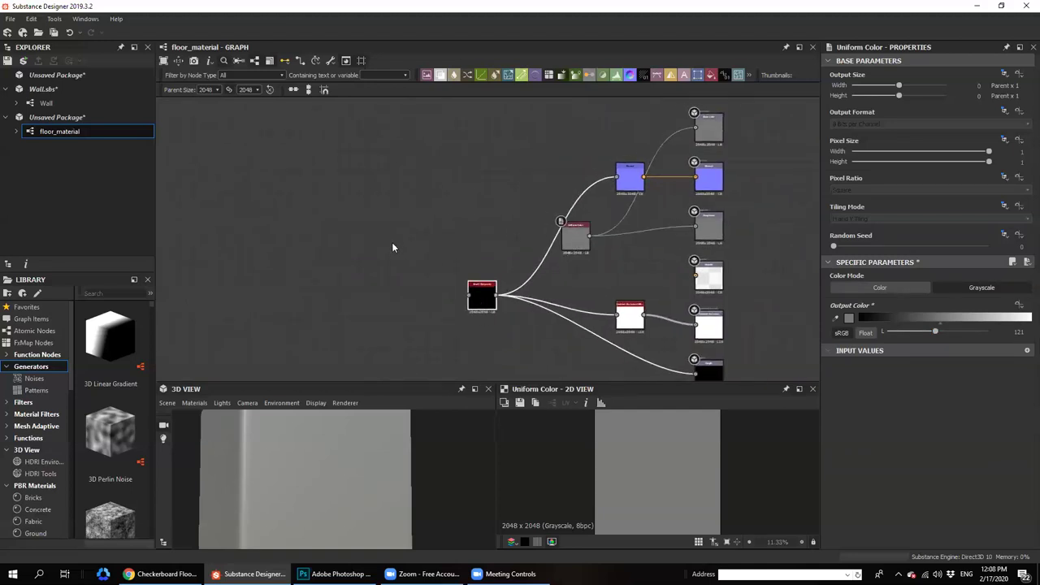
middle_click_drag(441, 255, 445, 265)
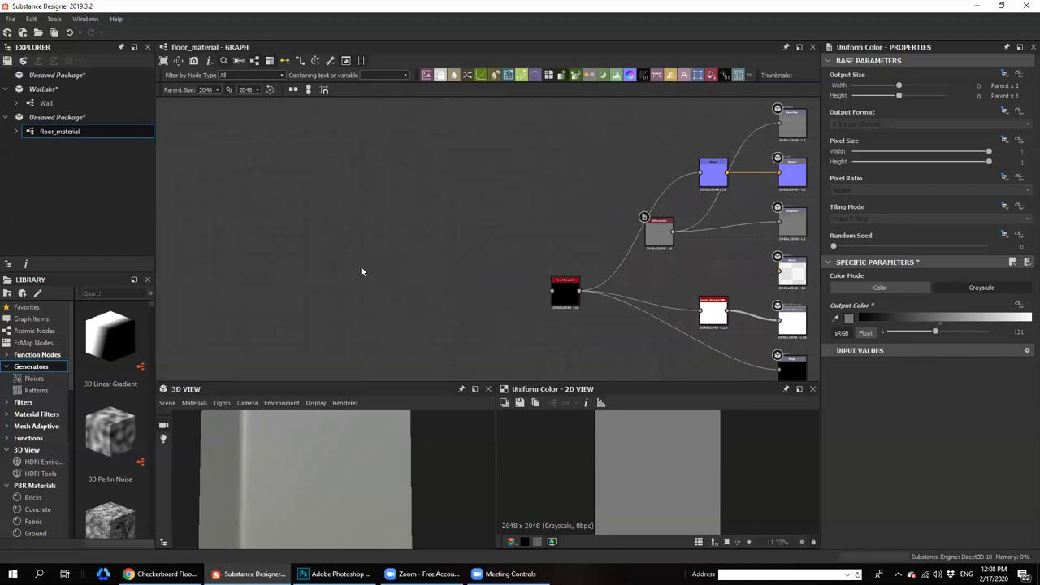
Try the Cylinder, Rounded Cube and Rounded Cylinder meshes as the 3D preview object
scroll(306, 463, "down", 4)
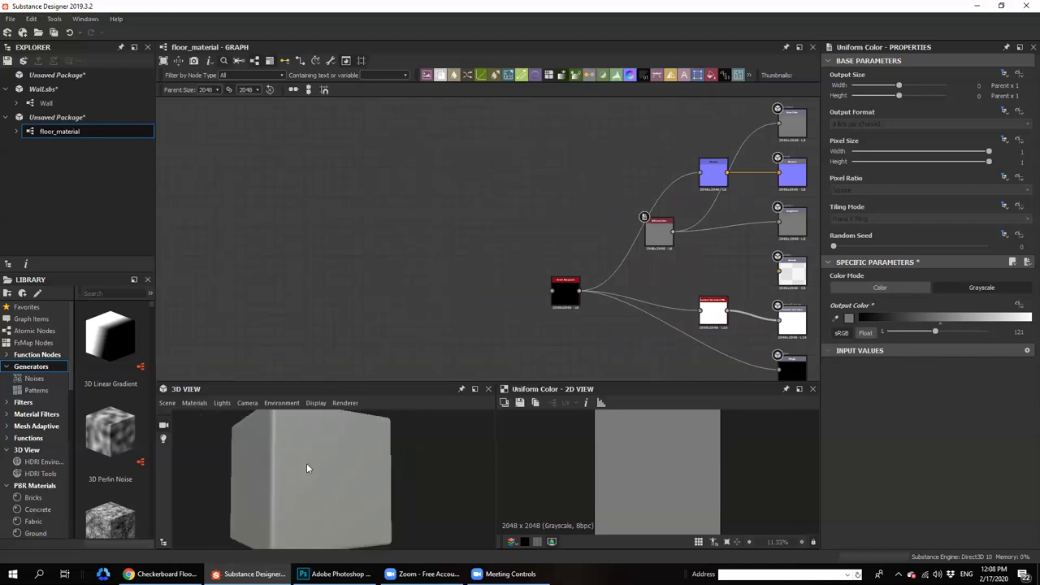
left_click(166, 404)
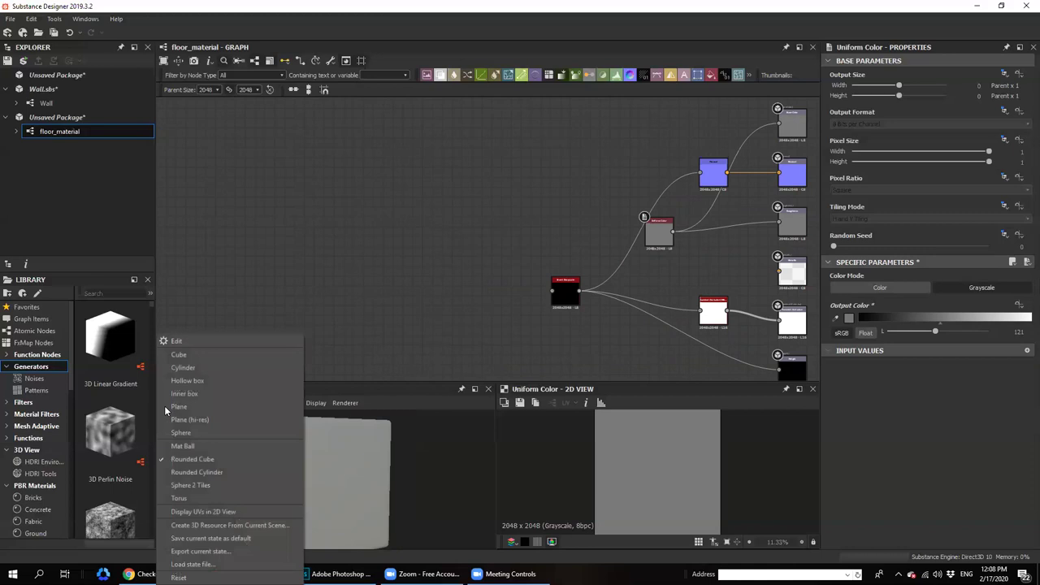
left_click(269, 225)
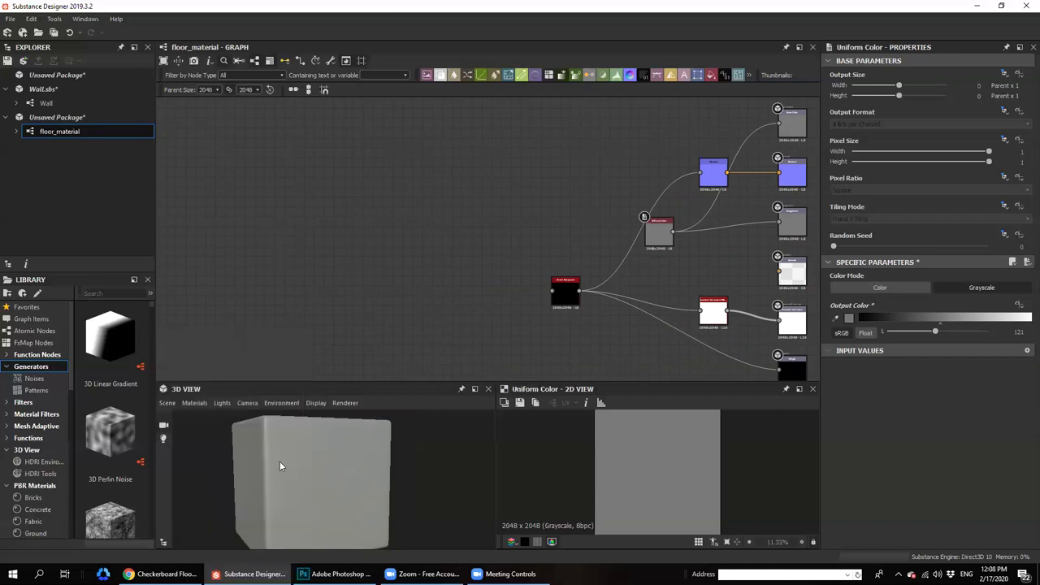
left_click(164, 405)
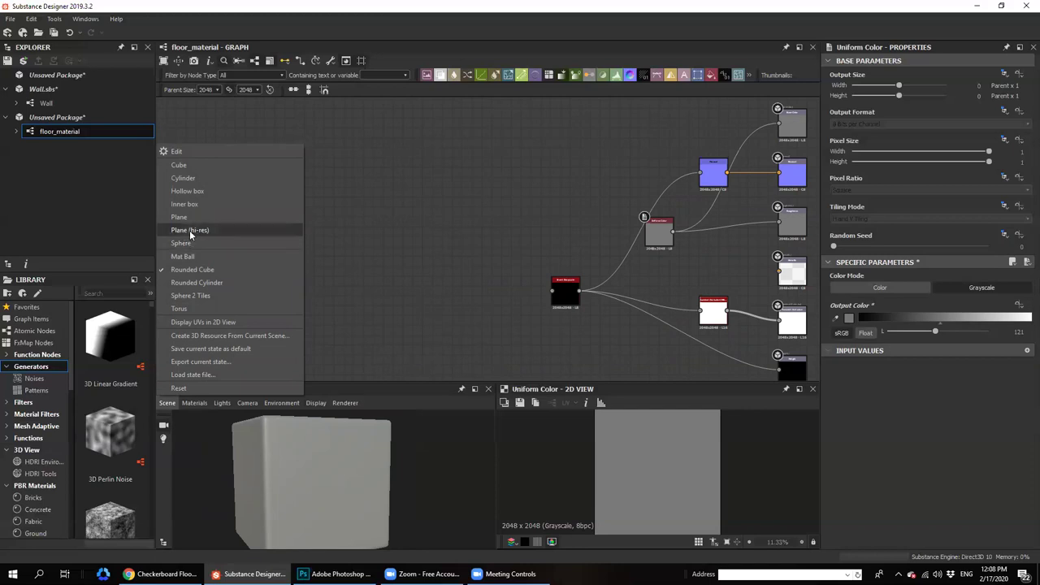
left_click(186, 178)
left_click(169, 405)
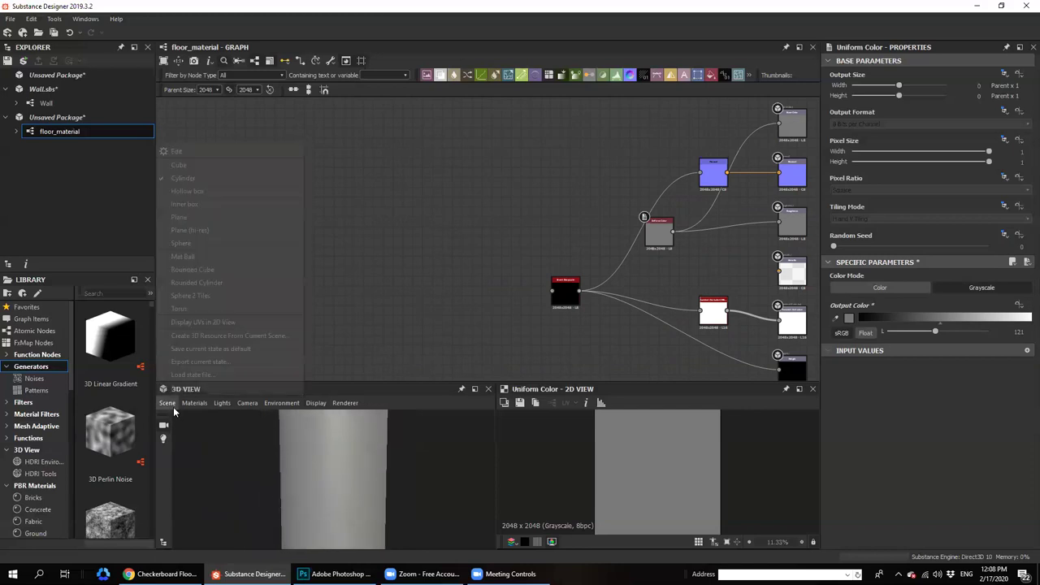
left_click(187, 272)
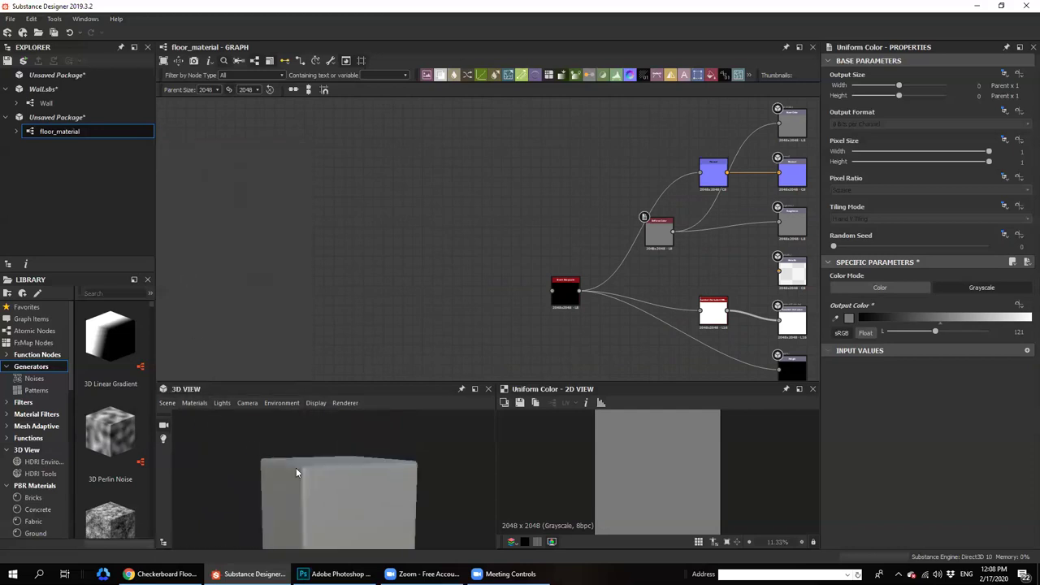
left_click(166, 402)
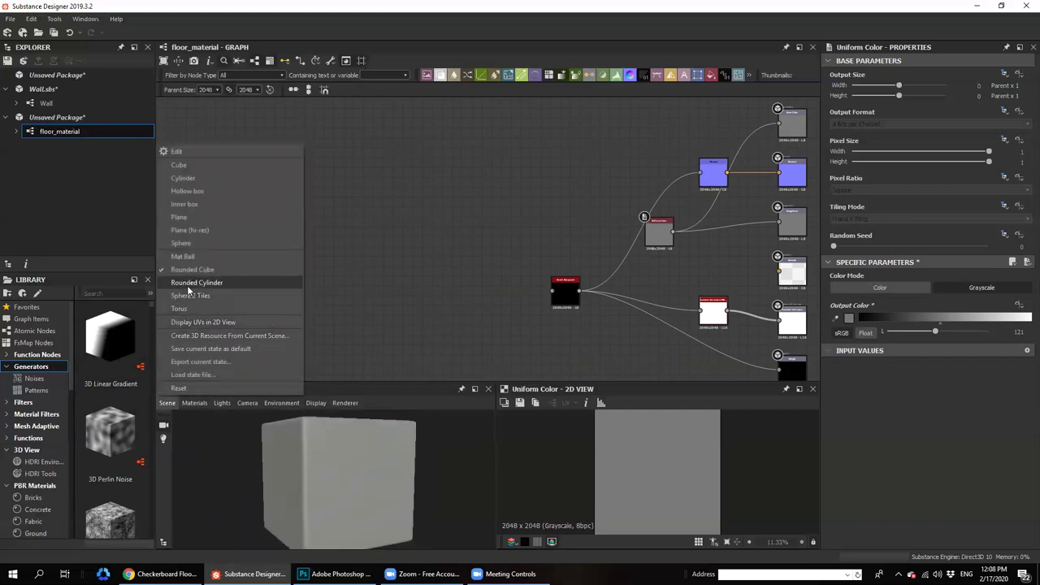
left_click(187, 282)
Set the 3D preview mesh to Plane (hi-res) and view it at an angle like a floor
left_click(167, 402)
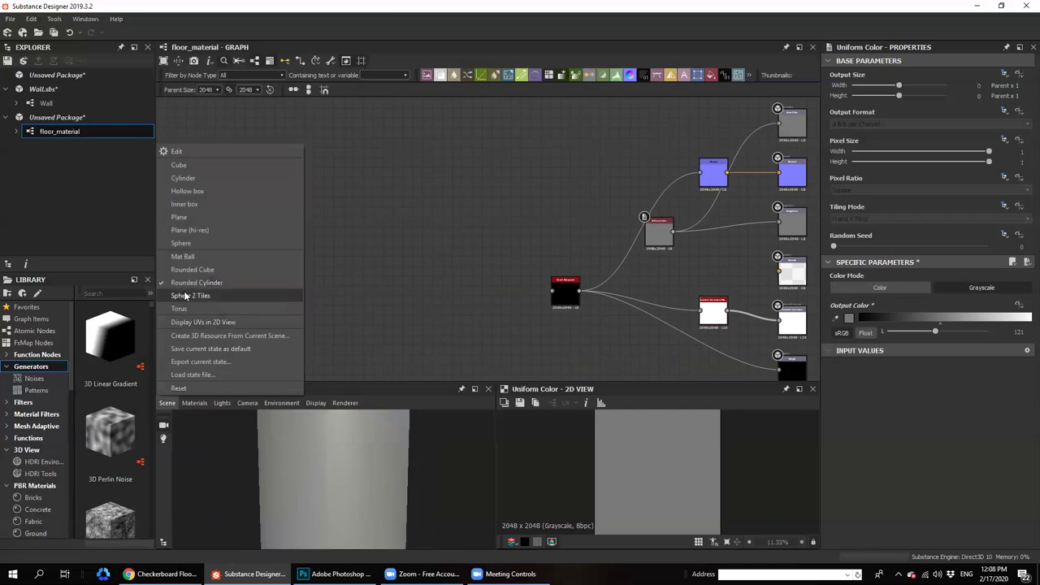
left_click(190, 230)
left_click_drag(328, 430, 323, 495)
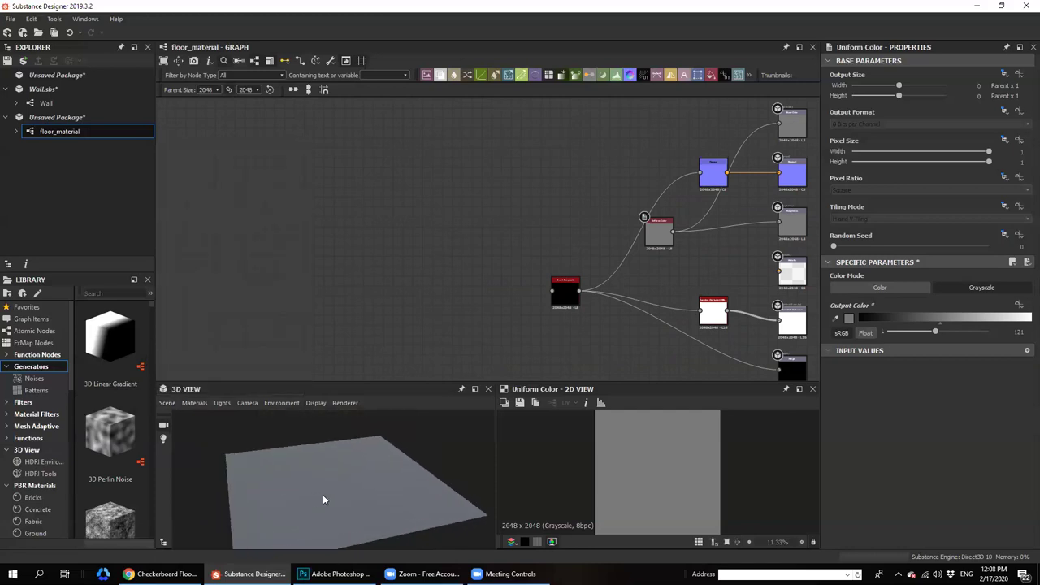
scroll(323, 495, "up", 1)
middle_click_drag(335, 479, 325, 487)
middle_click_drag(438, 284, 457, 284)
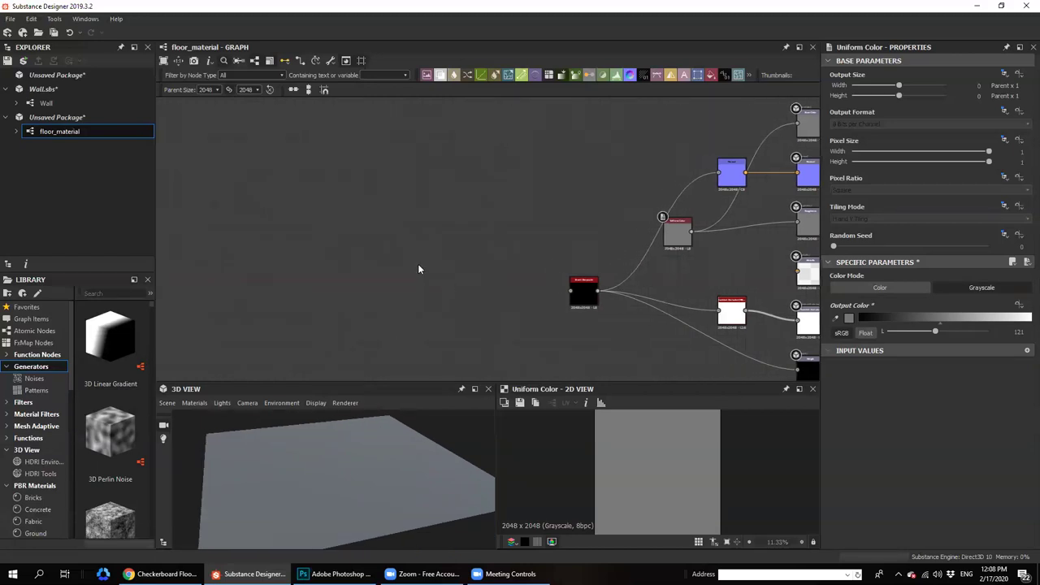
Switch to Chrome and browse the Regular Sidewalk and Floors textures on textures.com for floor references
left_click(165, 573)
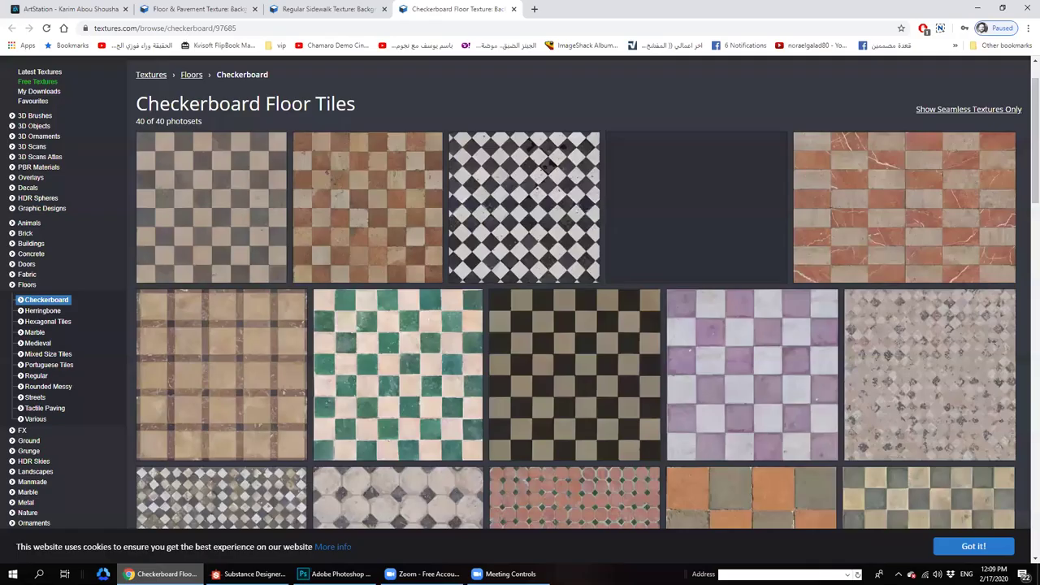
left_click(332, 4)
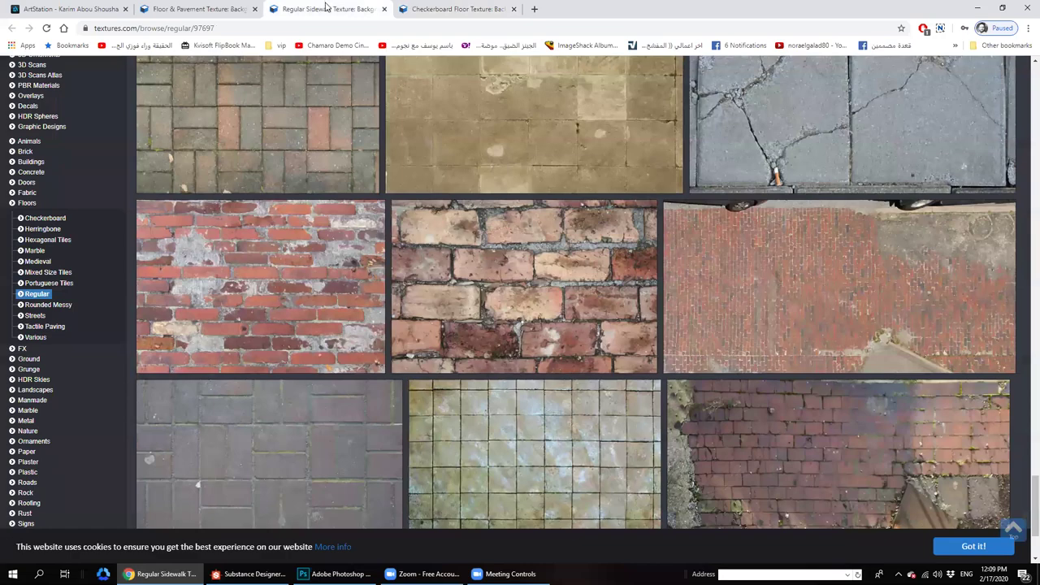
scroll(308, 134, "down", 5)
scroll(353, 175, "down", 10)
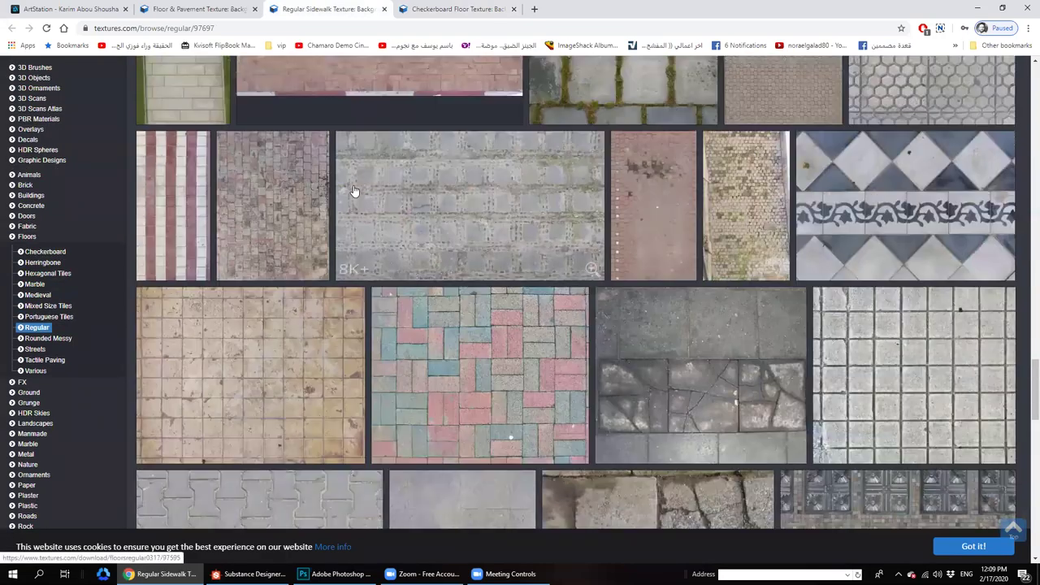
scroll(366, 194, "up", 3)
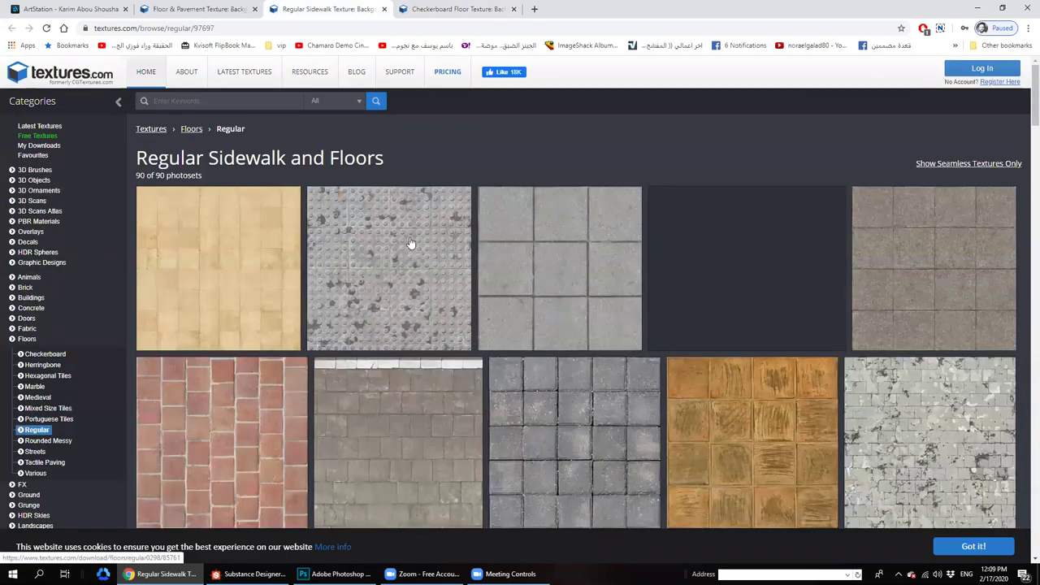
scroll(411, 244, "down", 6)
Open the FloorsCheckerboard0046 reference from the Checkerboard Floor Tiles page, examine its tile pattern, and return to Substance Designer
left_click(456, 6)
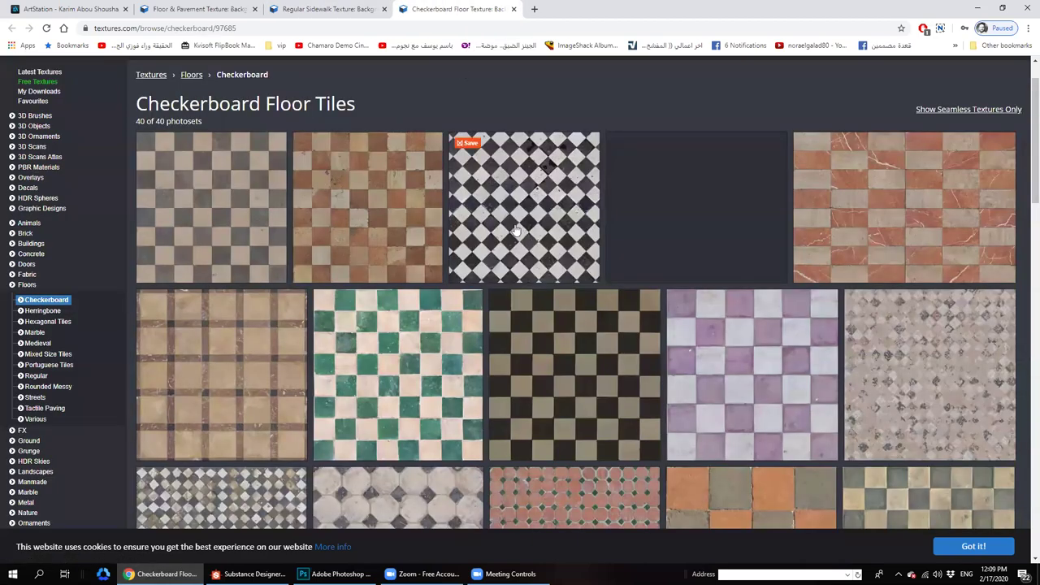
left_click(219, 182)
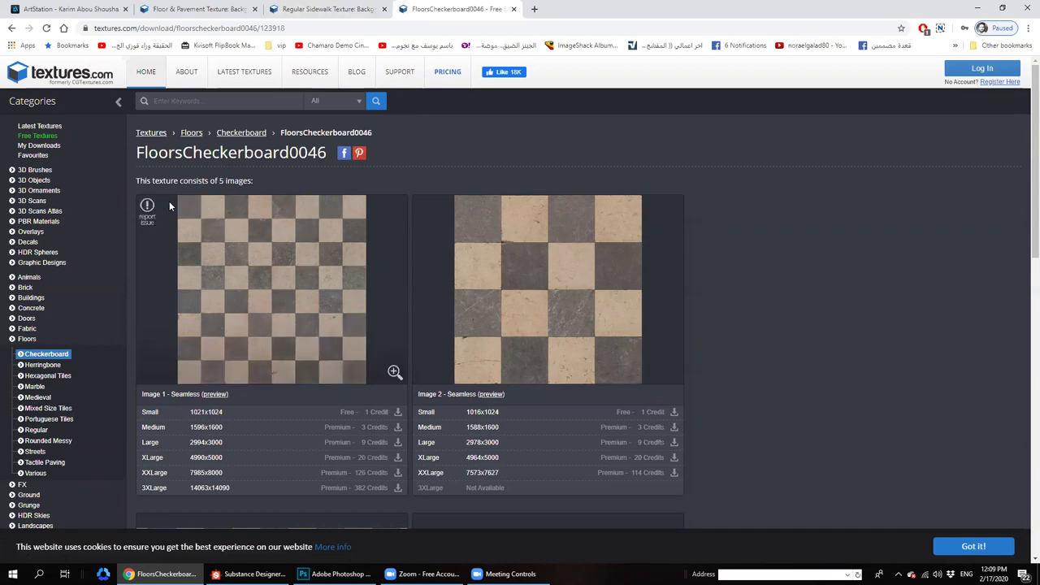
key("alt+Tab")
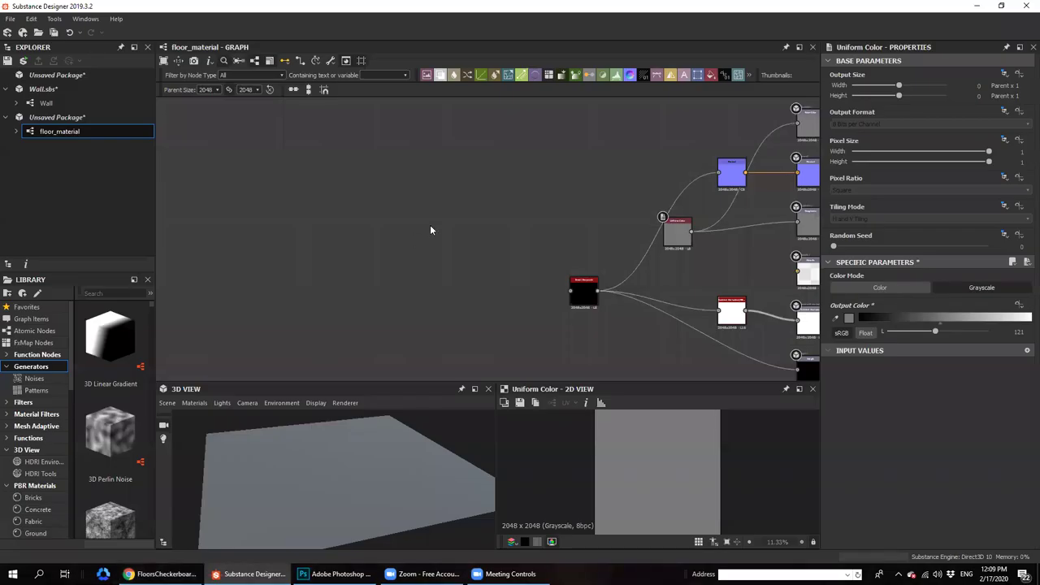
key("space")
key("Escape")
middle_click_drag(385, 249, 439, 264)
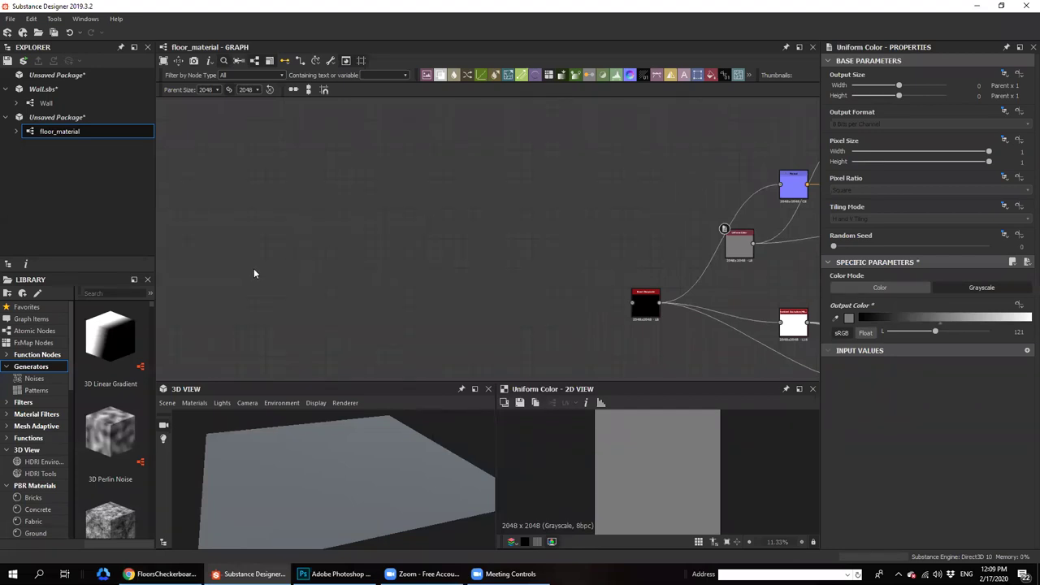
middle_click_drag(253, 269, 284, 282)
left_click_drag(303, 228, 302, 225)
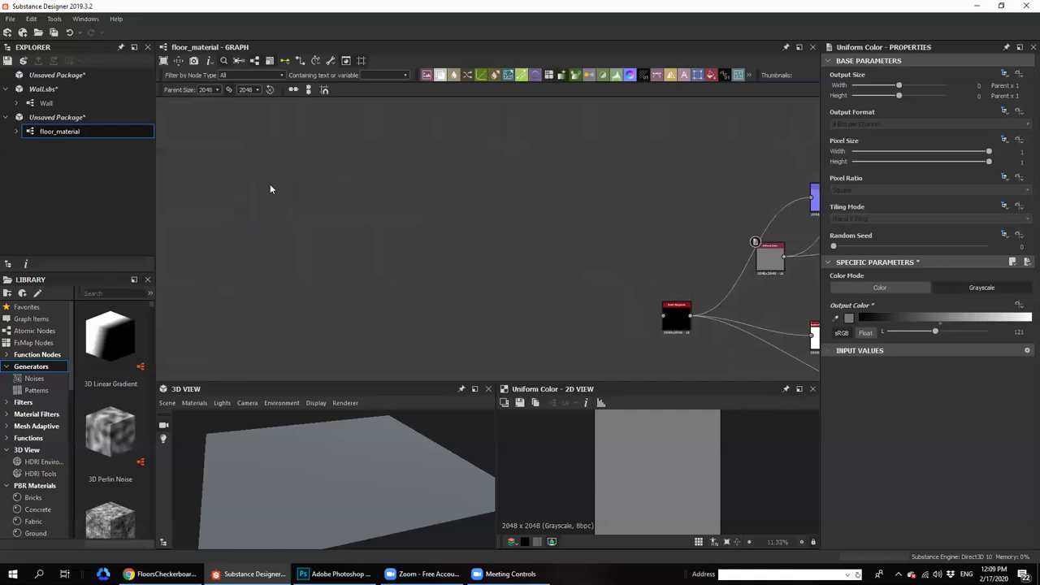
right_click(268, 182)
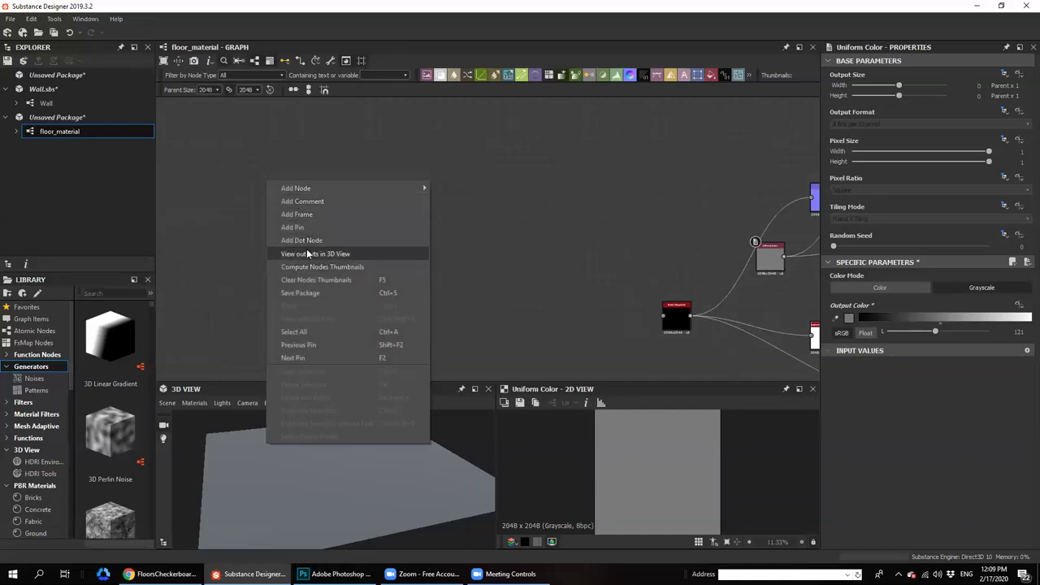
left_click(260, 168)
right_click(260, 169)
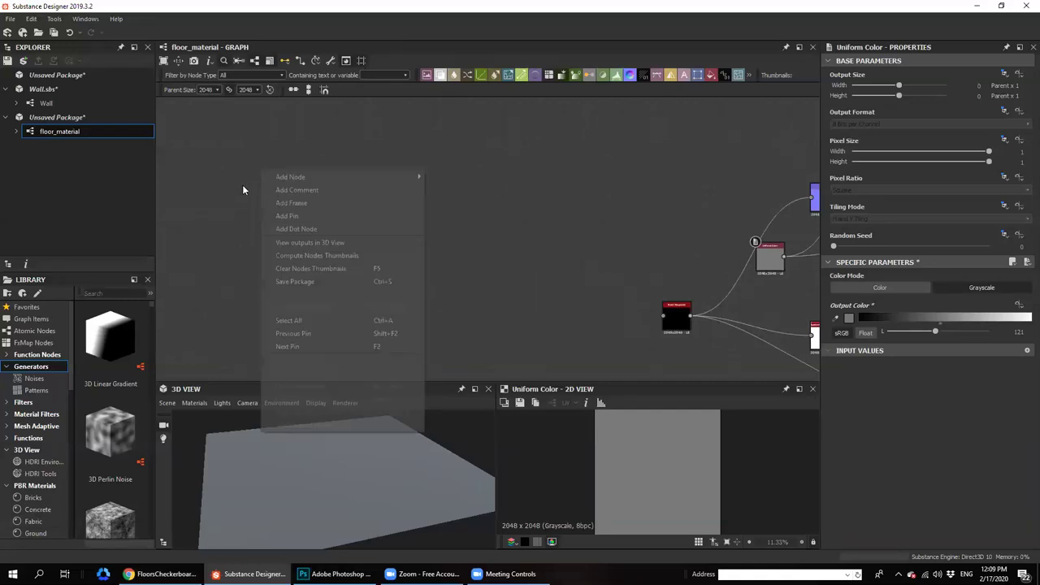
Add a graph frame titled "big" and place a copy of it beside it titled "mid"
left_click(291, 203)
double_click(839, 114)
type("big")
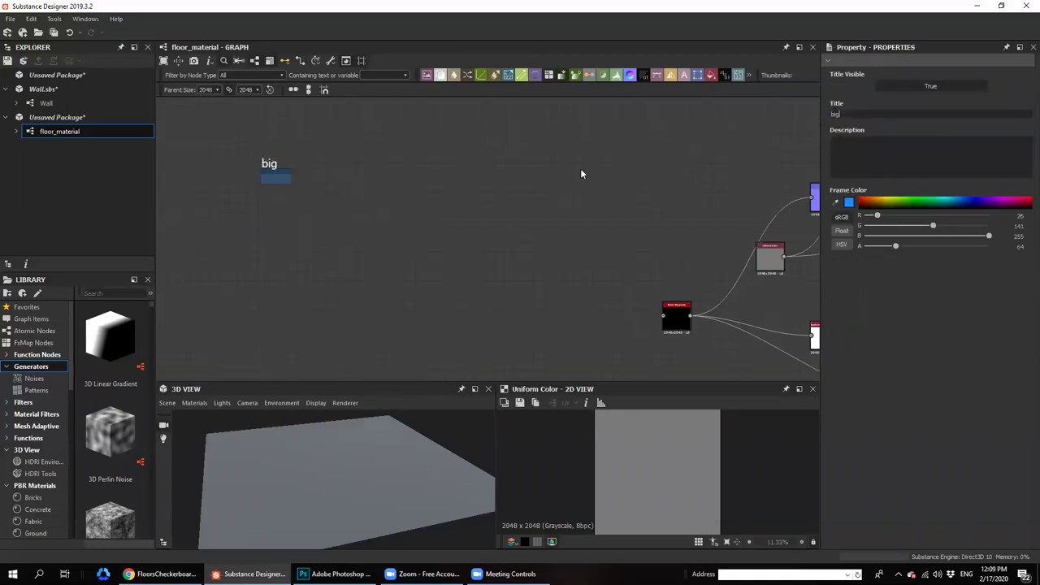
left_click(284, 167)
key("ctrl+c")
key("ctrl+v")
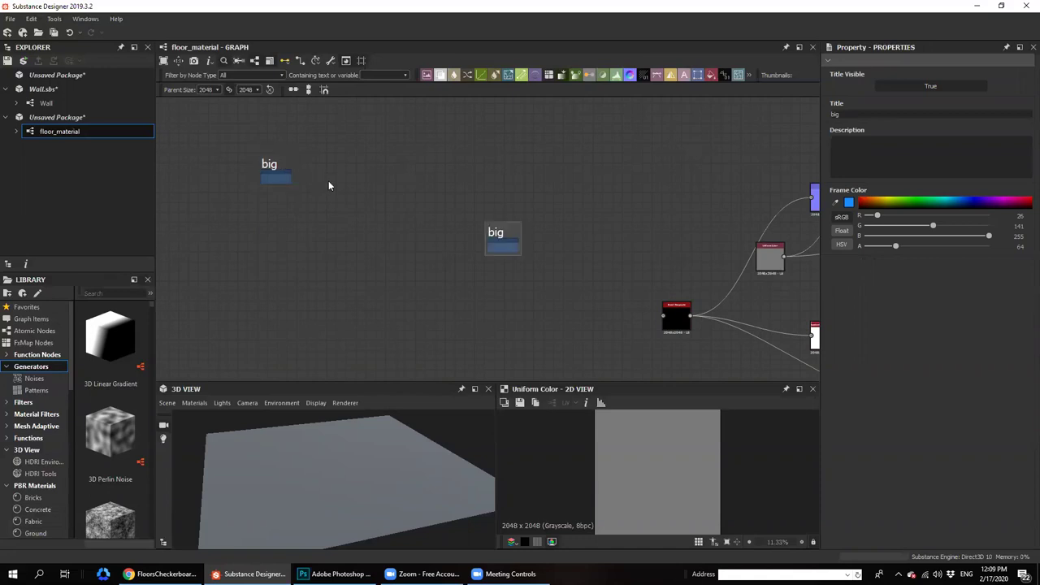
left_click_drag(479, 238, 328, 169)
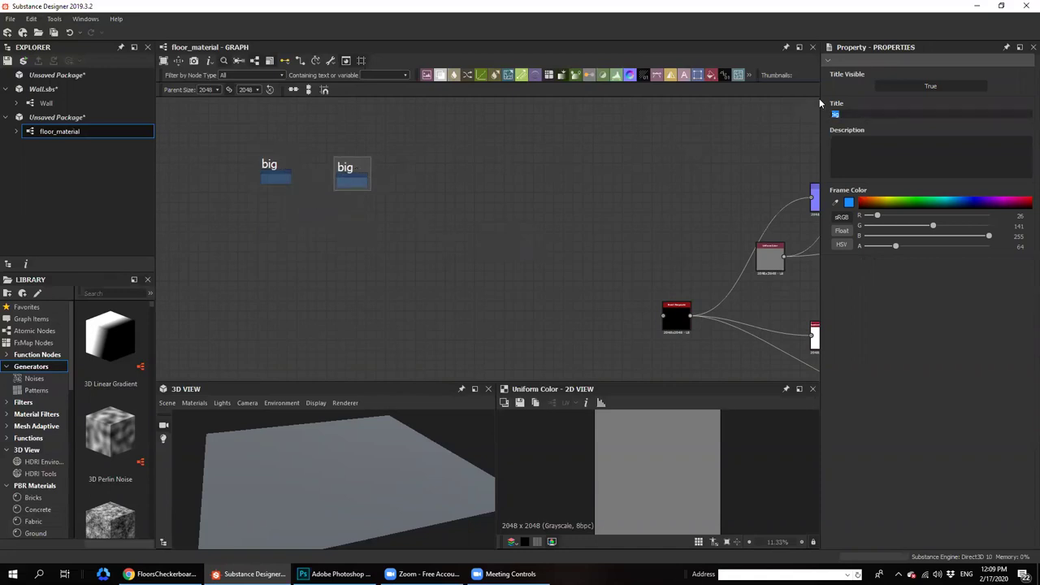
key("Return")
Duplicate the "mid" frame, title the copy "small", and place it beside the other two
key("ctrl+d")
left_click_drag(506, 242, 460, 171)
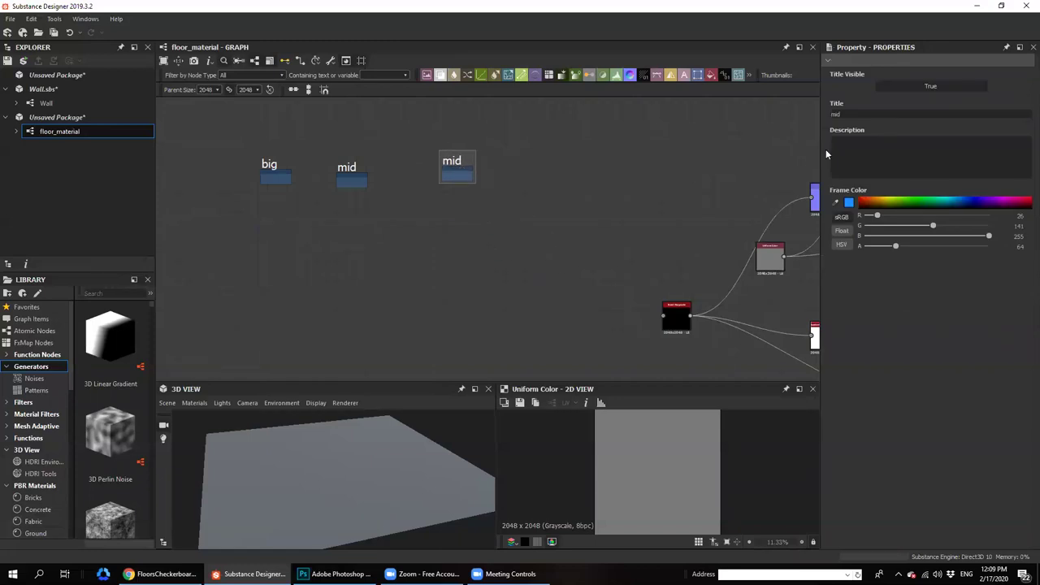
type("small")
left_click_drag(465, 160, 427, 170)
middle_click_drag(407, 199, 434, 204)
Go through the big, mid and small frames and delete all three from the graph
left_click_drag(291, 187, 295, 197)
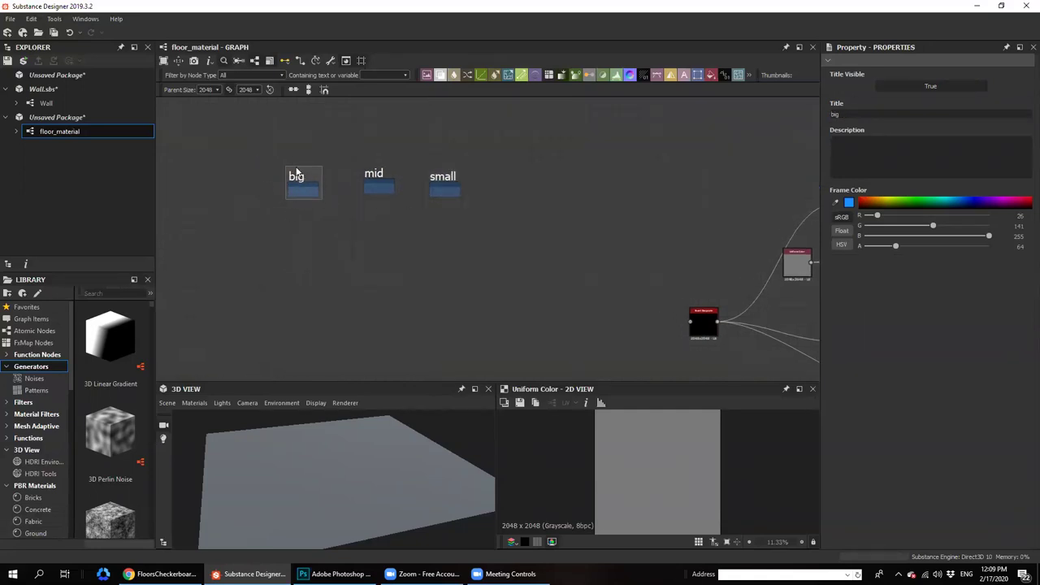
left_click(379, 191)
left_click(381, 190)
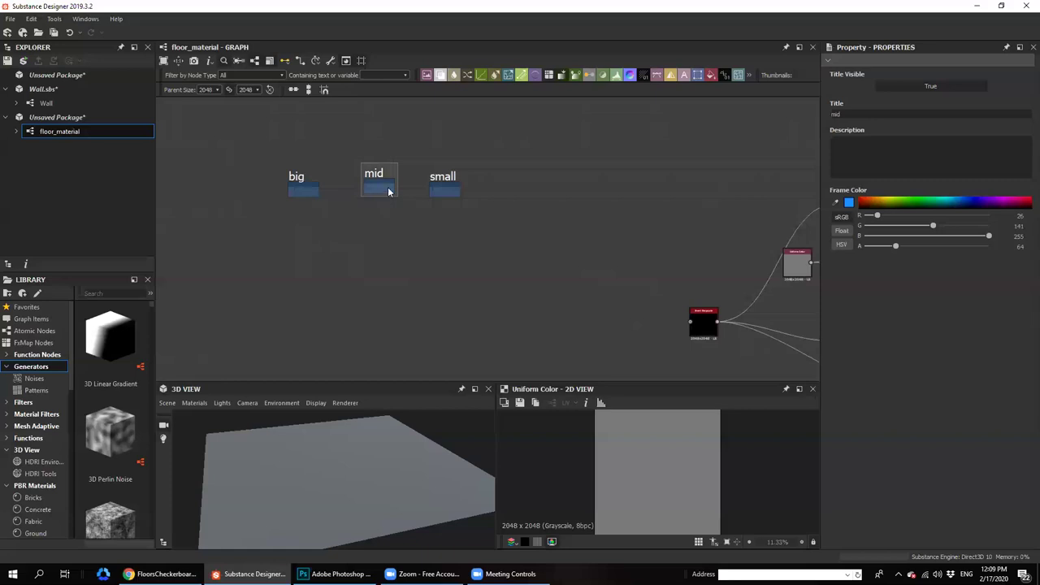
left_click(443, 189)
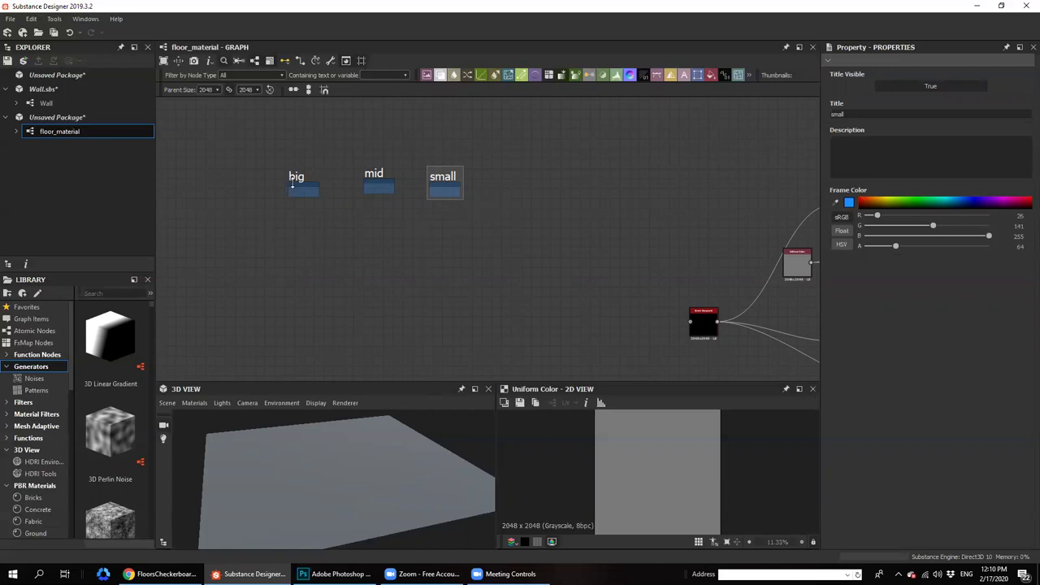
left_click(301, 194)
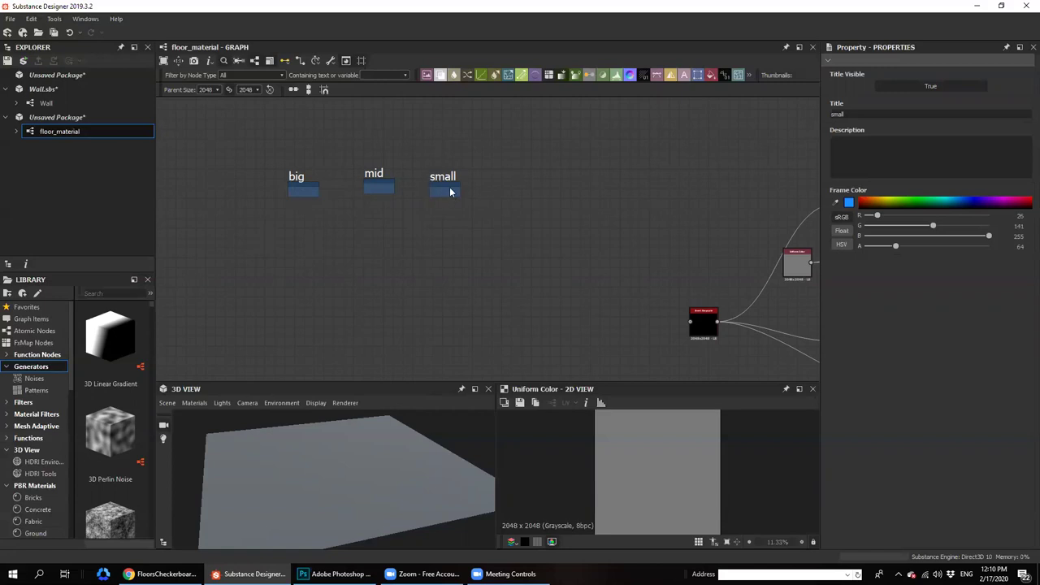
left_click_drag(409, 171, 176, 242)
key("Delete")
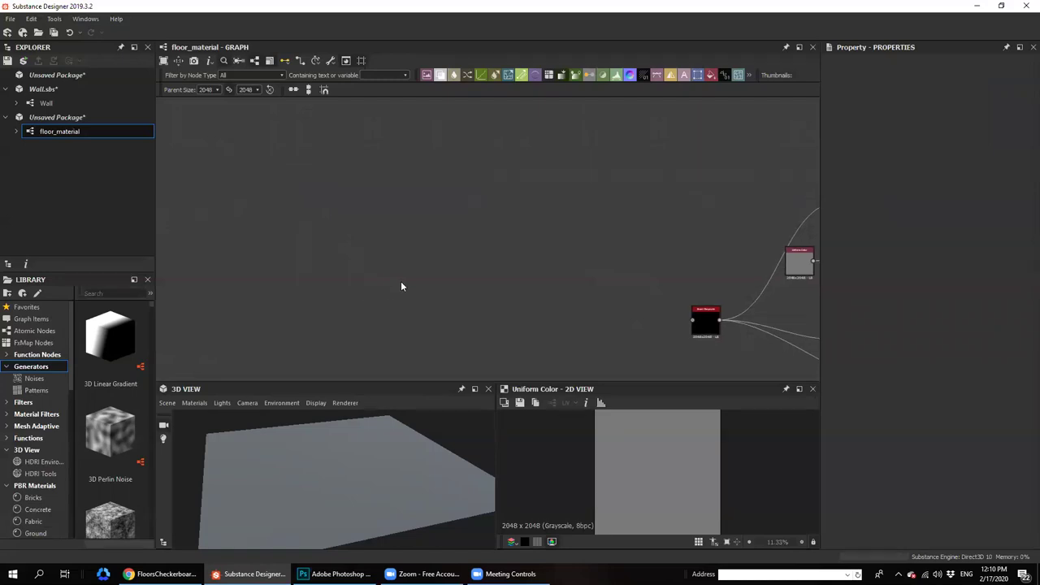
Add a Tile Sampler node in the empty area of the graph and inspect its square pattern in the 2D view
key("space")
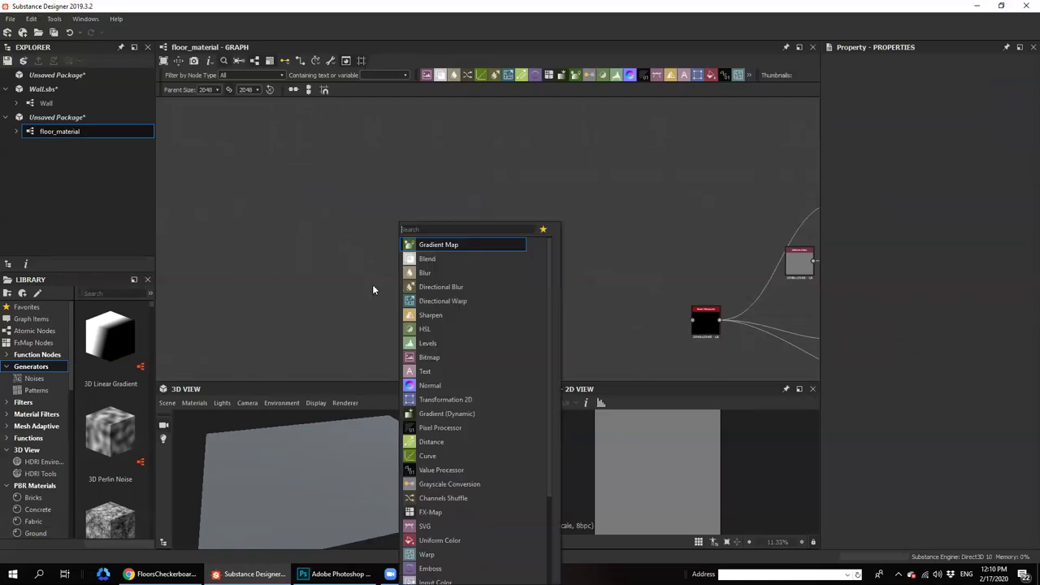
key("Escape")
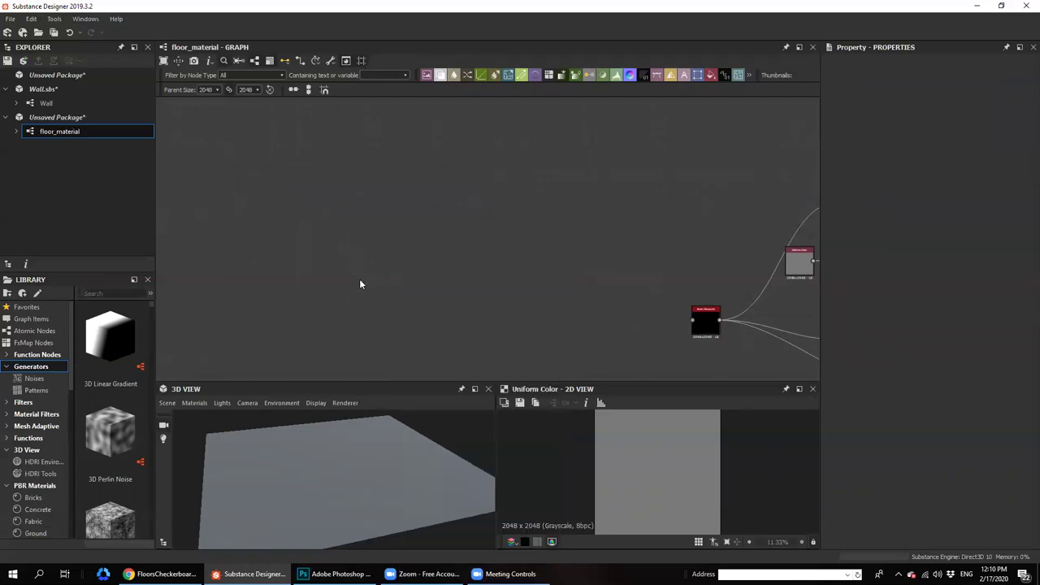
key("space")
type("til")
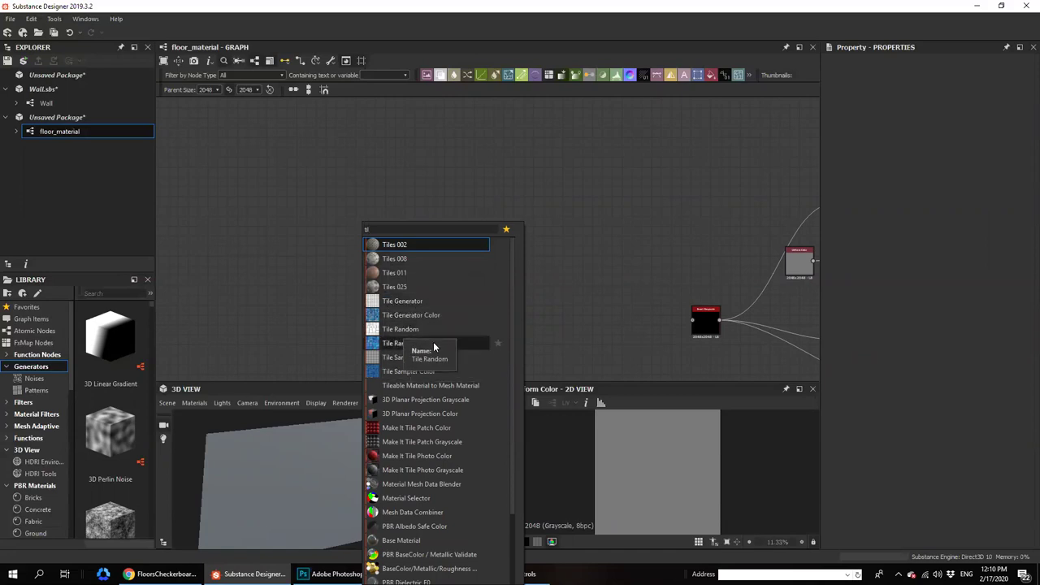
left_click(398, 358)
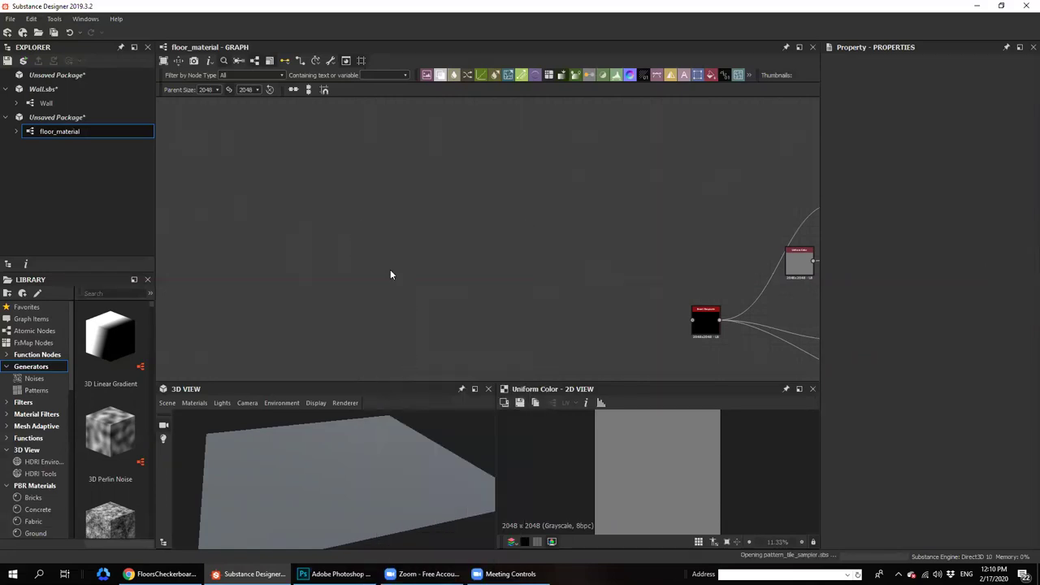
left_click_drag(371, 262, 402, 271)
scroll(620, 454, "up", 2)
scroll(621, 457, "up", 3)
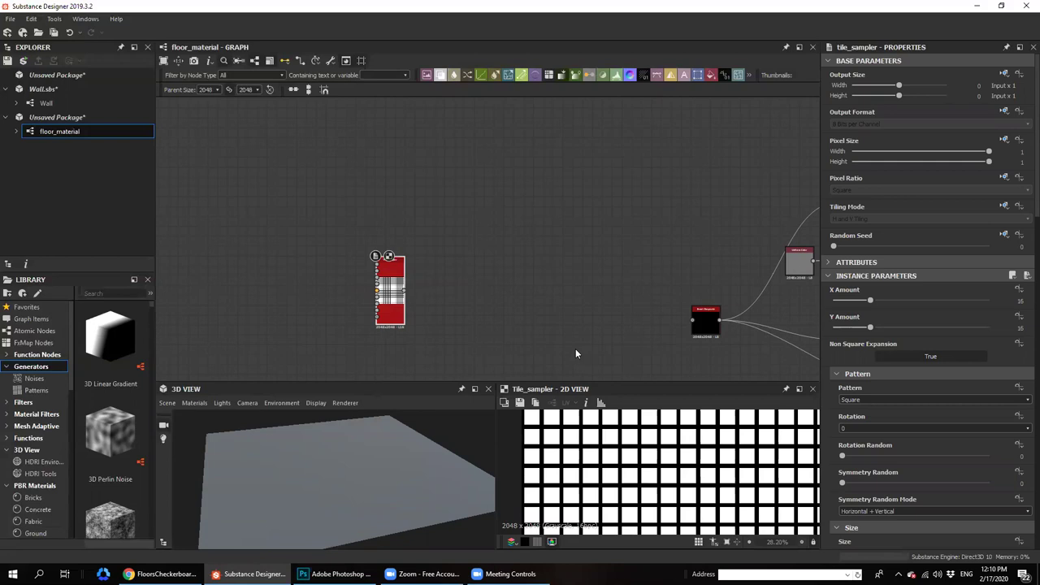
scroll(609, 476, "up", 5)
scroll(607, 487, "up", 2)
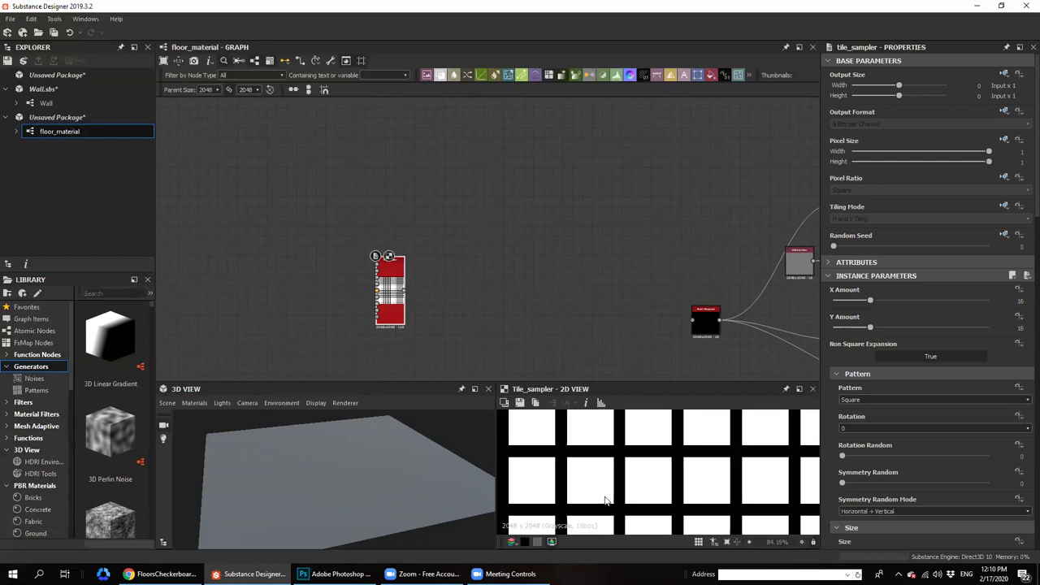
middle_click_drag(362, 463, 374, 491)
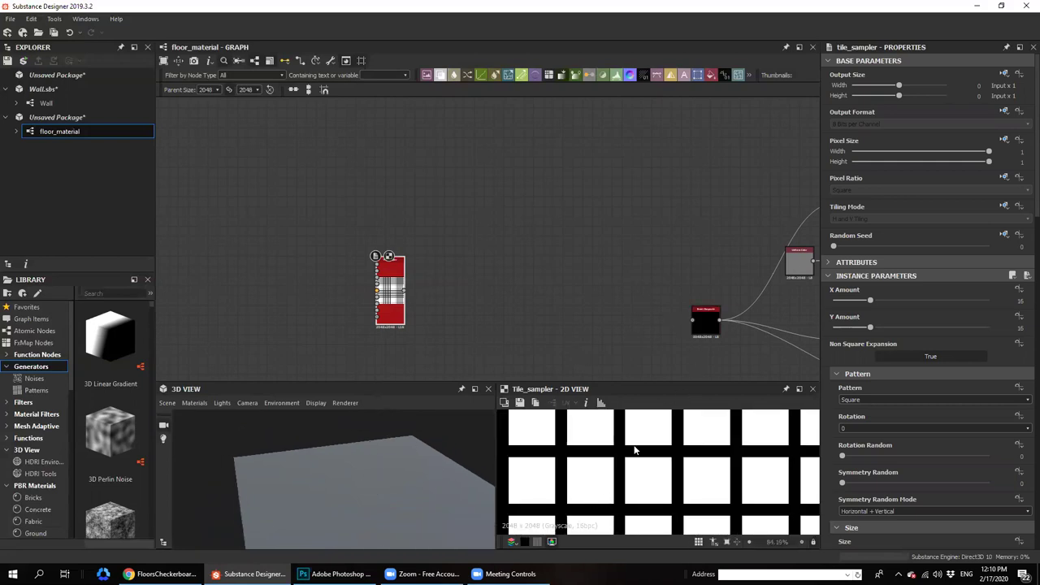
scroll(685, 446, "up", 1)
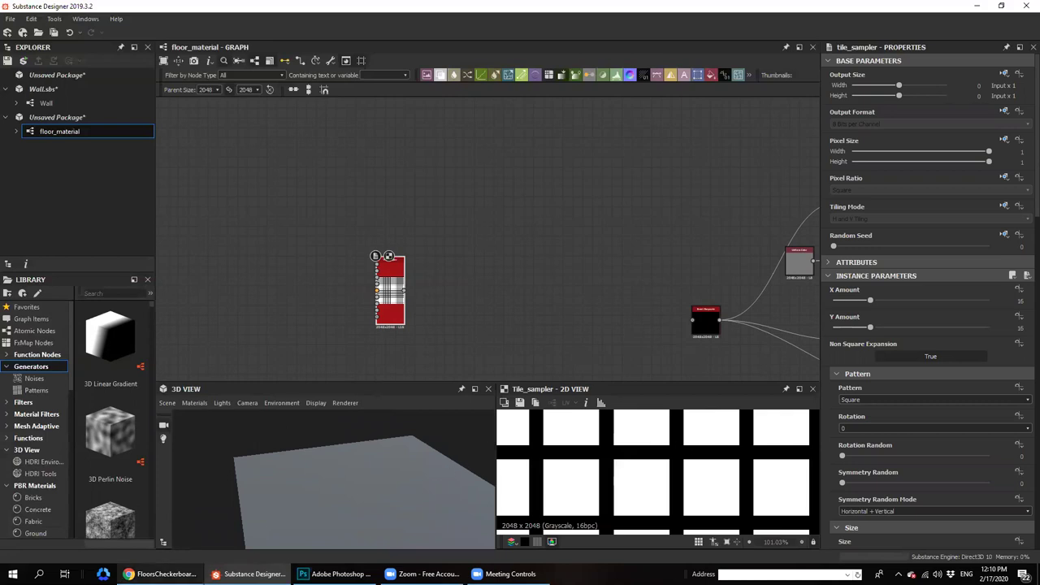
Switch to Chrome, open the FloorsRegular0181 reference from the Regular Sidewalk textures, and return to Substance Designer
left_click(161, 574)
left_click(329, 8)
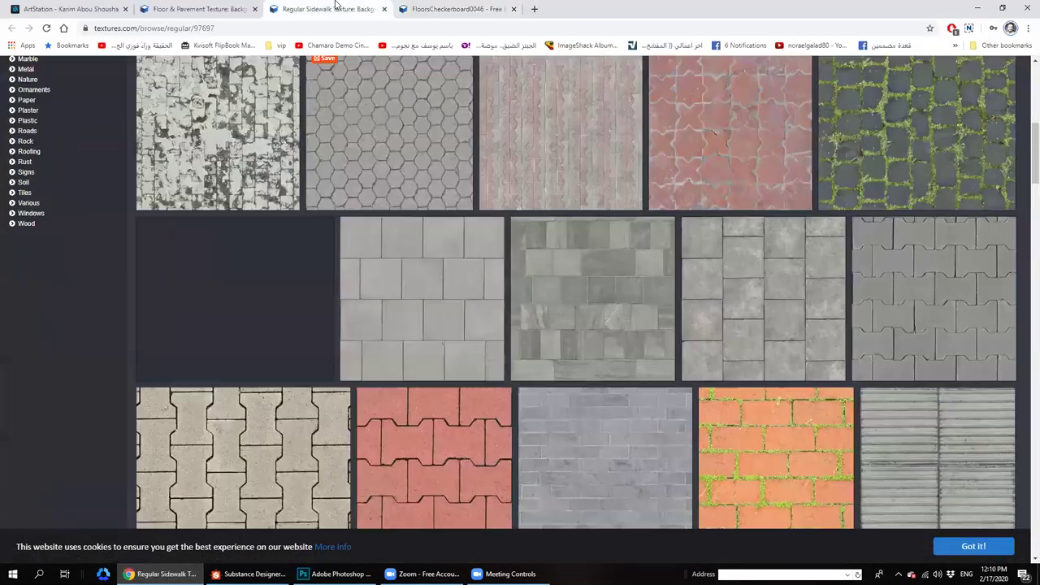
scroll(432, 441, "down", 1)
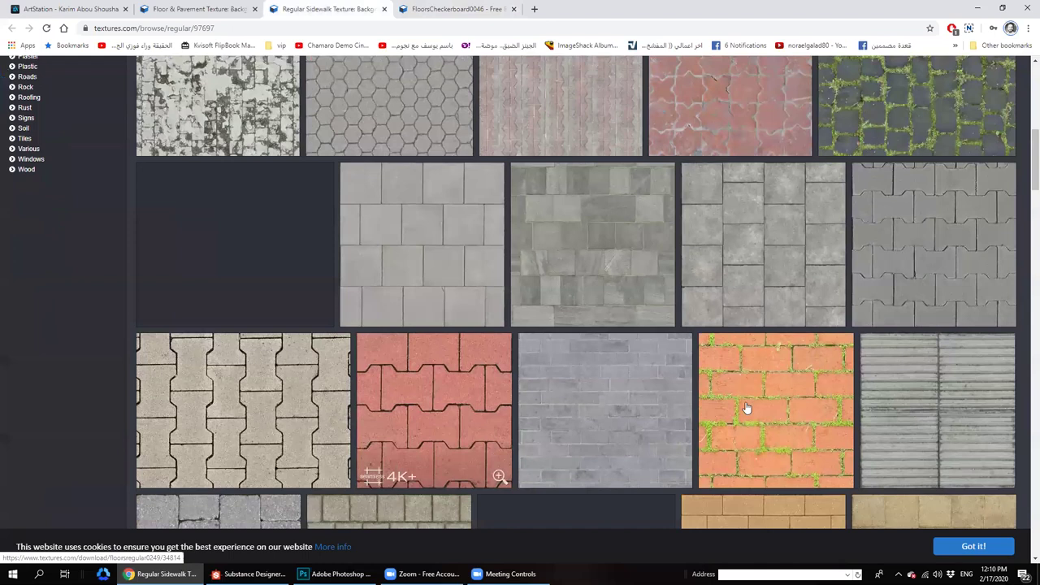
left_click(866, 125)
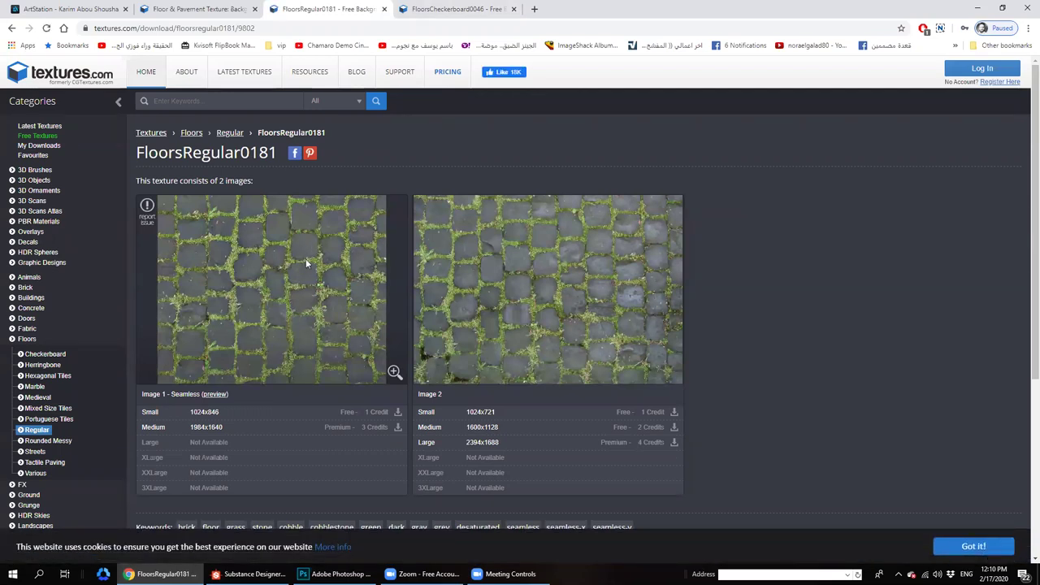
left_click(254, 573)
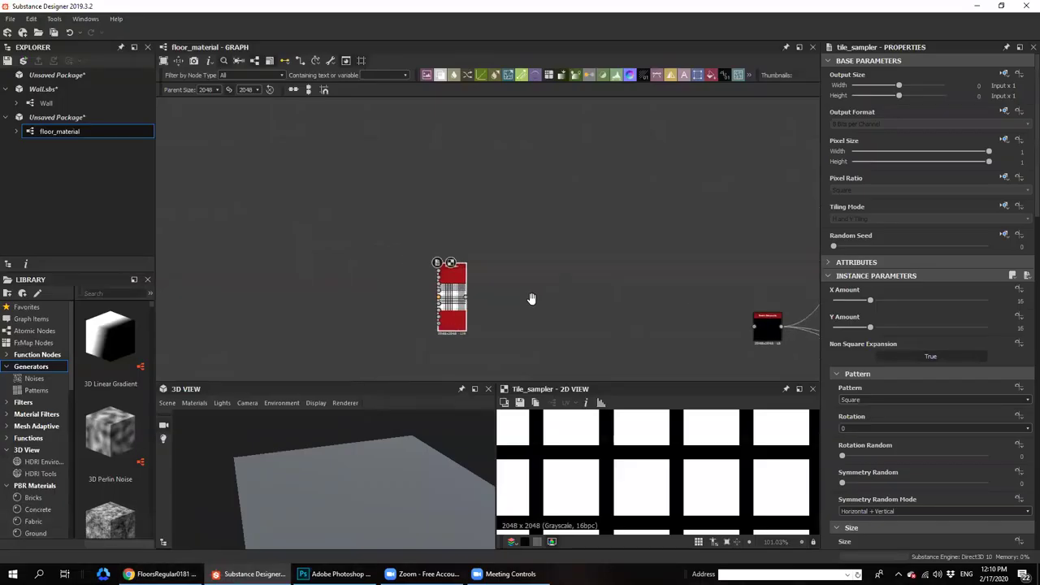
Move the Tile Sampler node closer to the existing material nodes in the graph
middle_click_drag(531, 299, 461, 271)
scroll(567, 436, "down", 6)
left_click_drag(386, 277, 484, 287)
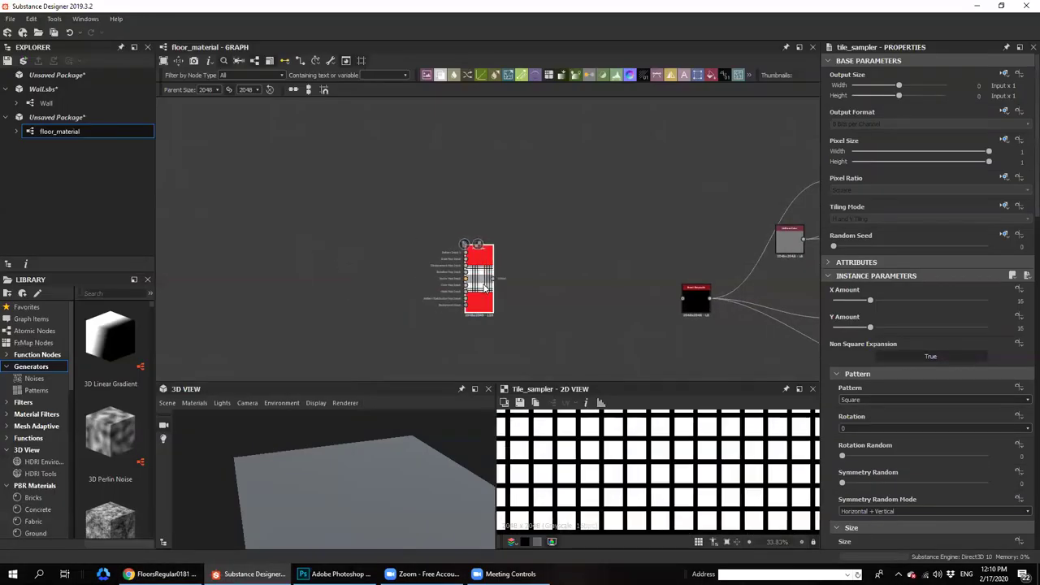
scroll(597, 413, "down", 2)
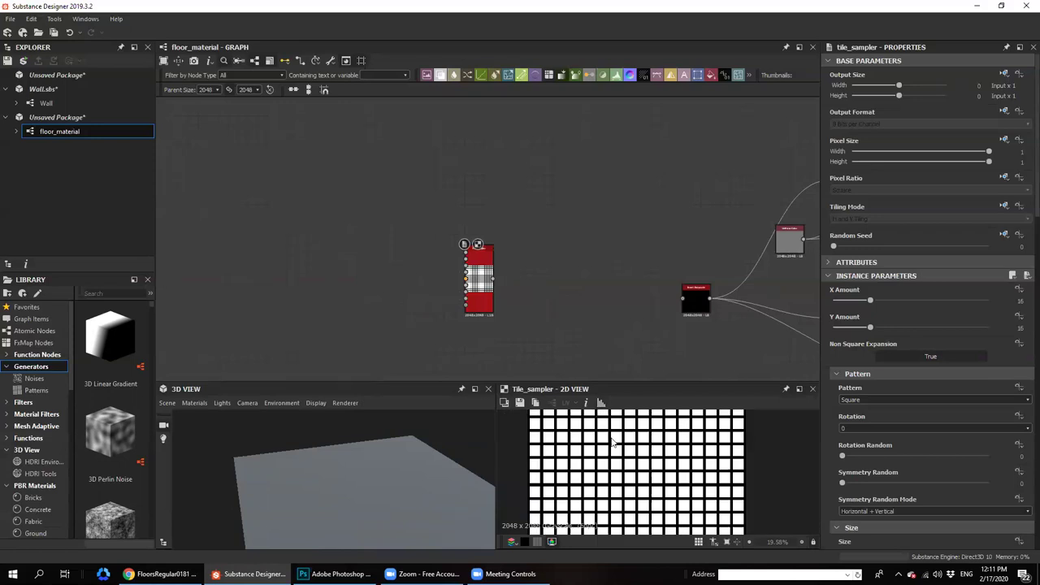
scroll(431, 465, "down", 2)
middle_click_drag(416, 463, 403, 457)
middle_click_drag(502, 266, 467, 247)
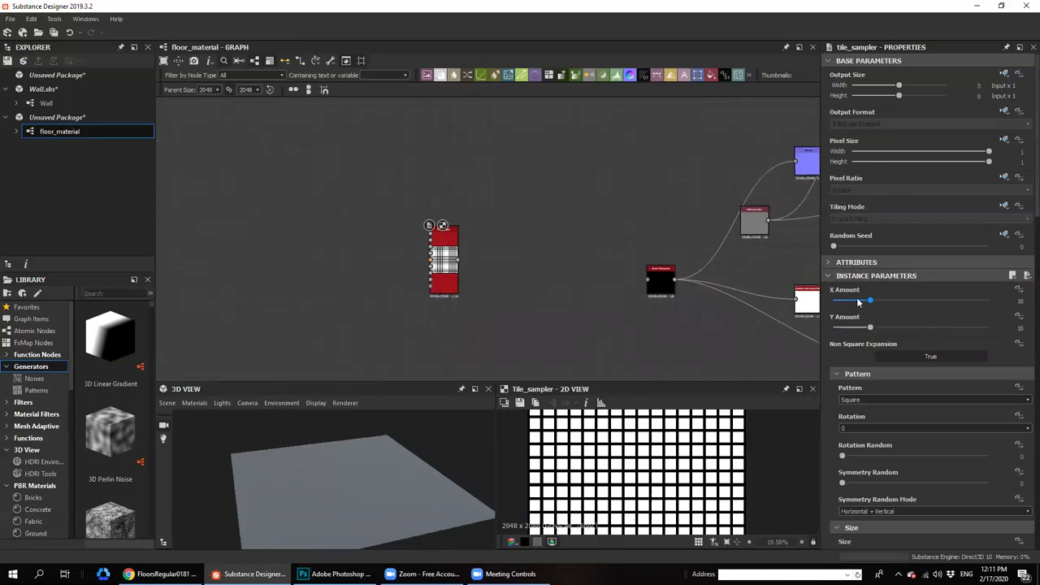
Set the Tile Sampler's X Amount and Y Amount to 8
scroll(672, 471, "up", 2)
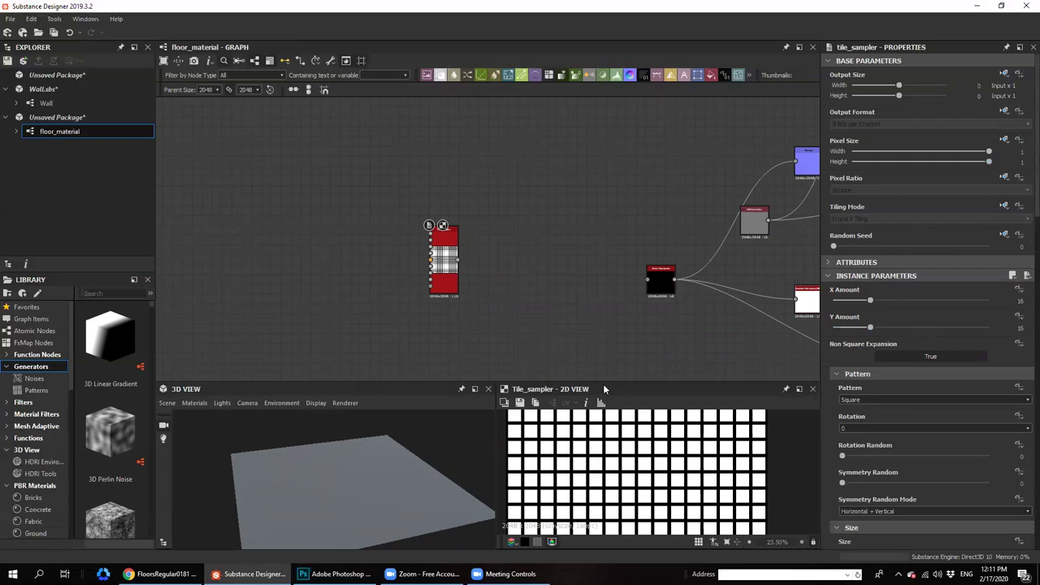
scroll(635, 463, "down", 2)
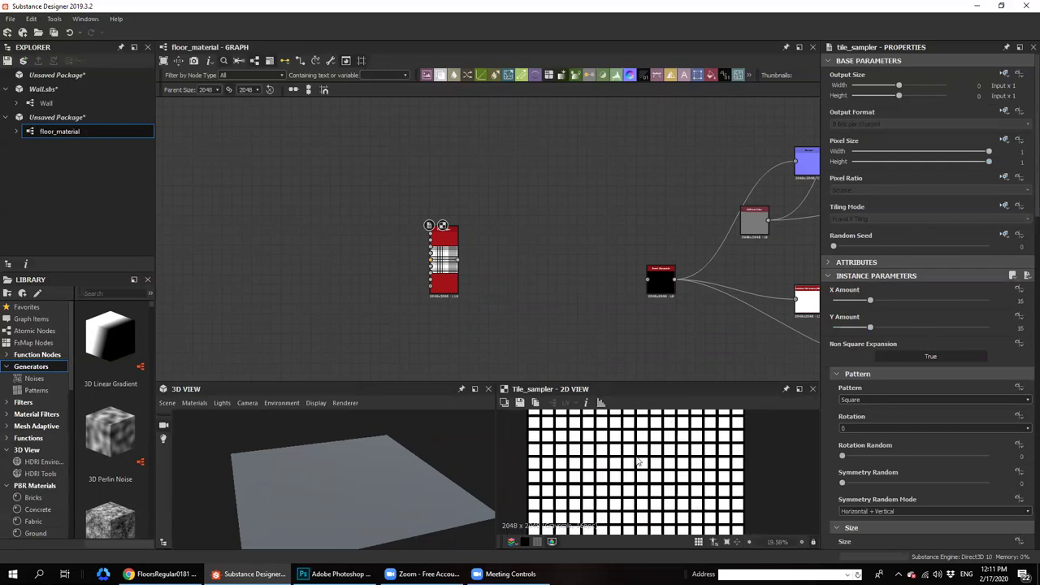
double_click(1020, 301)
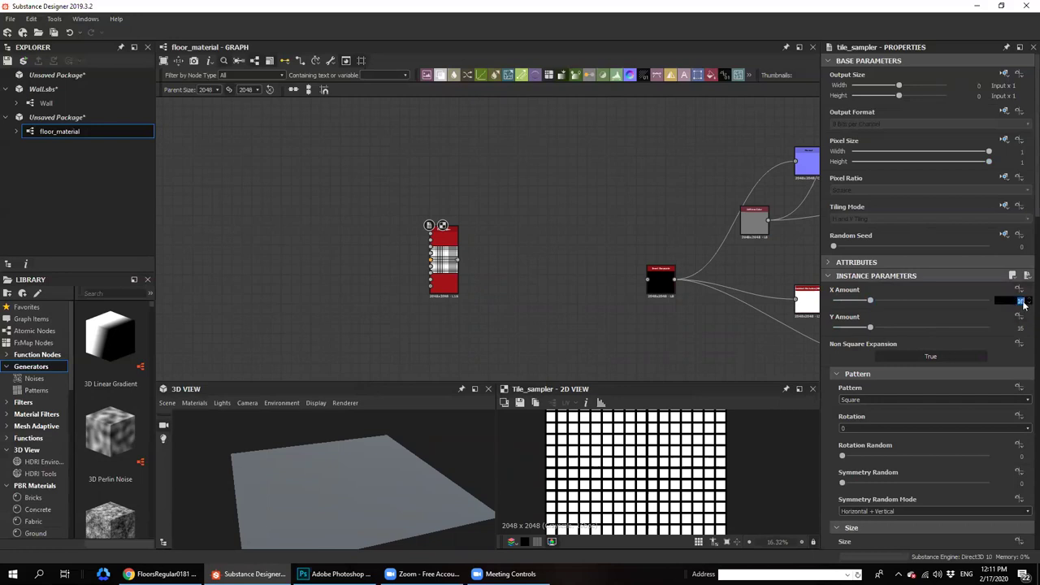
type("8")
key("Tab")
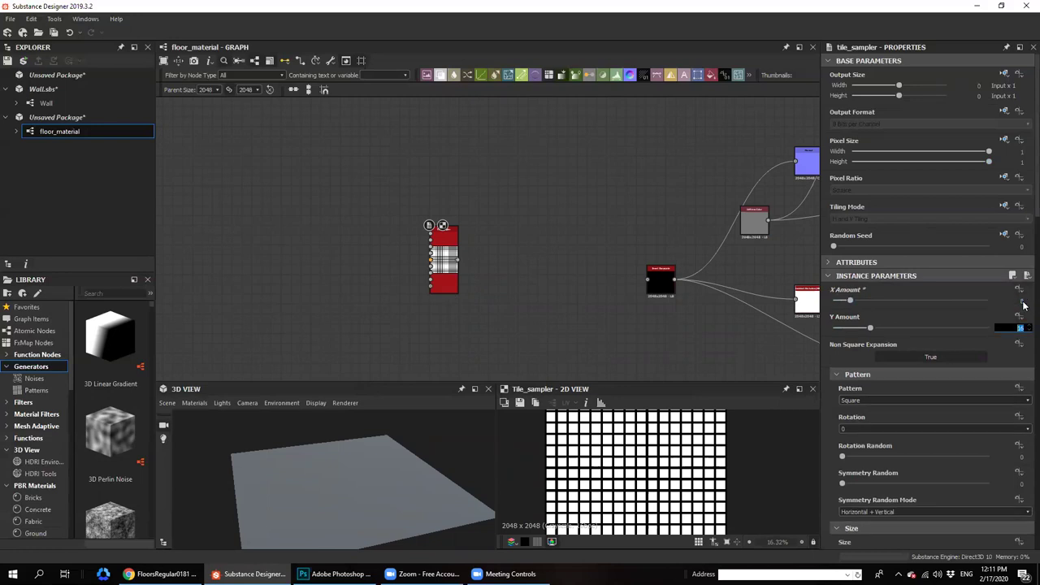
type("8")
key("Return")
Set the Tile Sampler's X Amount and Y Amount to 6 and check the resulting grid
double_click(1021, 300)
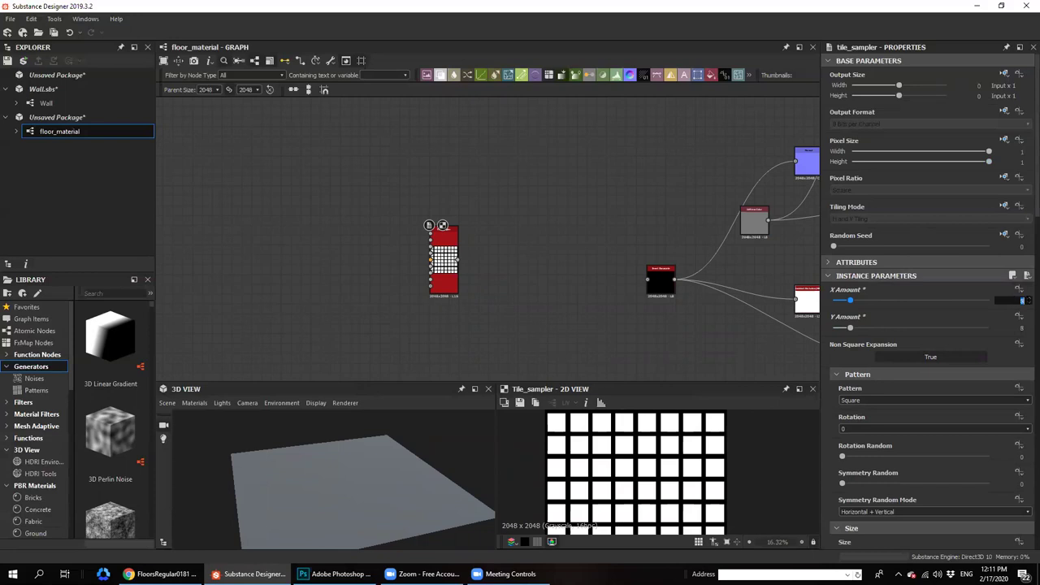
type("6")
key("Tab")
type("6")
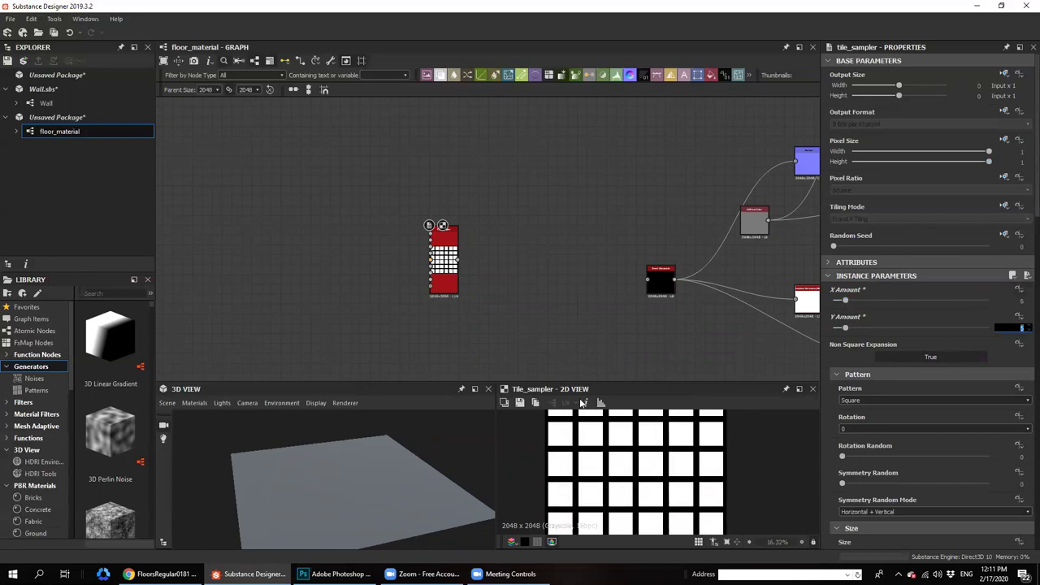
double_click(1020, 300)
left_click(447, 253)
scroll(712, 467, "down", 2)
scroll(703, 464, "down", 1)
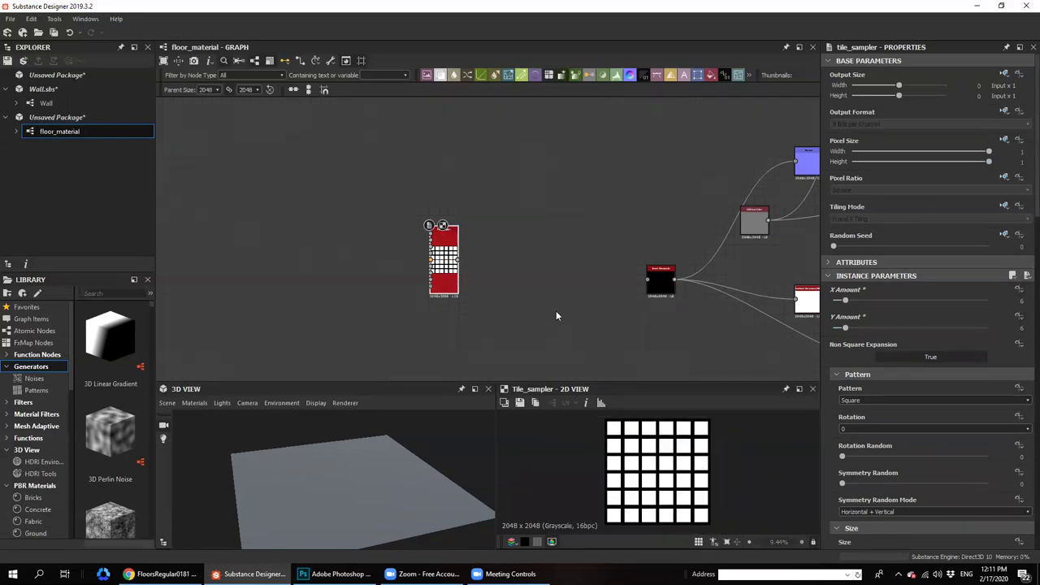
scroll(684, 482, "up", 2)
left_click_drag(411, 467, 411, 485)
mouse_move(493, 284)
middle_mouse_down()
mouse_move(465, 255)
mouse_move(502, 285)
mouse_move(487, 280)
middle_mouse_up()
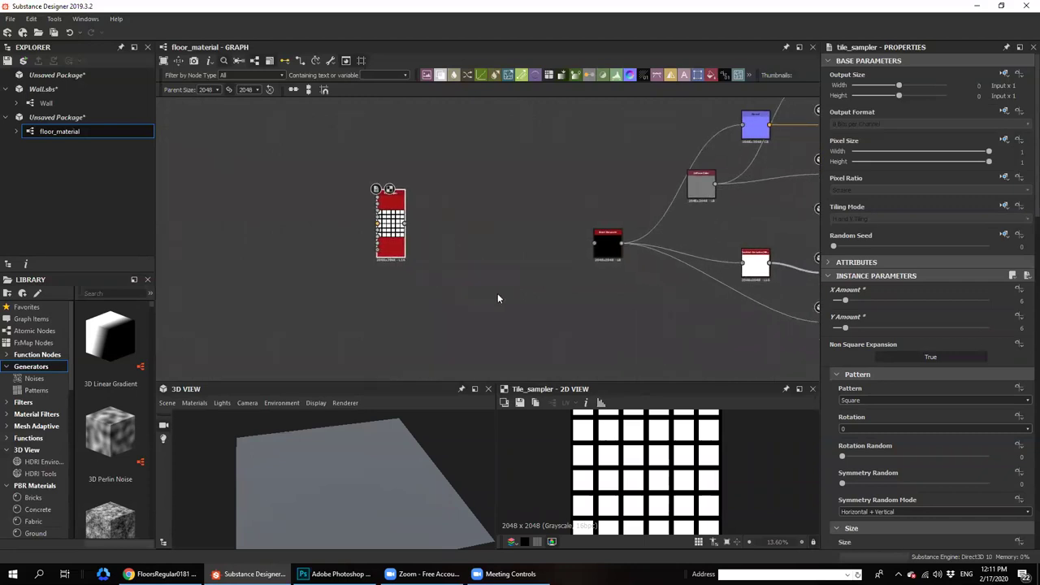
Add a Safe Transform Grayscale node and connect the Tile Sampler's output to its input
right_click(498, 298)
left_click(477, 286)
key("space")
type("safe")
left_click(520, 258)
left_click_drag(406, 224, 467, 291)
Try a Tile value of 6 on the Safe Transform Grayscale node, then restore it to 1
left_click_drag(839, 303, 884, 302)
scroll(686, 471, "up", 4)
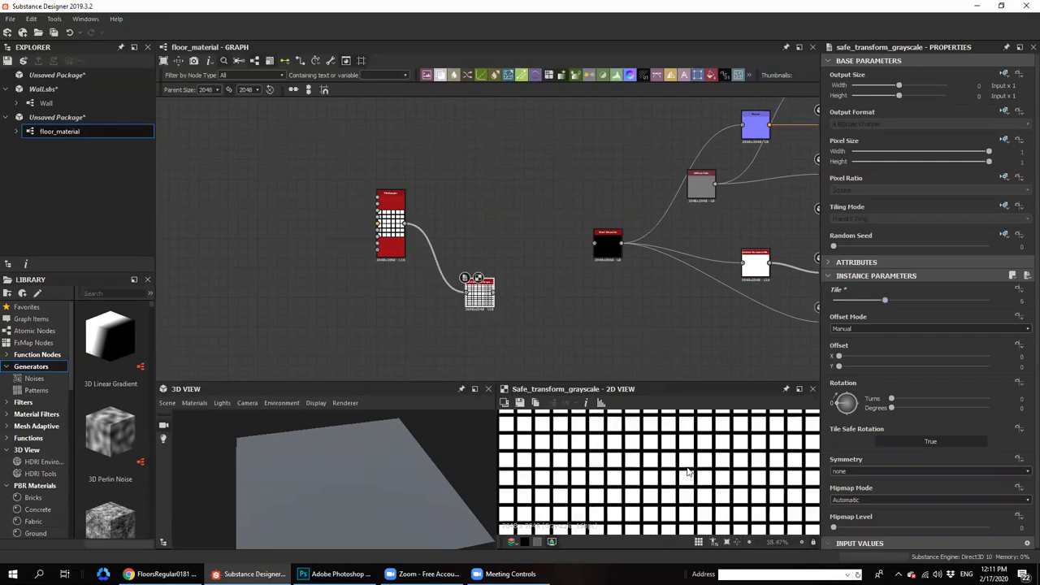
scroll(689, 459, "up", 2)
scroll(685, 456, "down", 5)
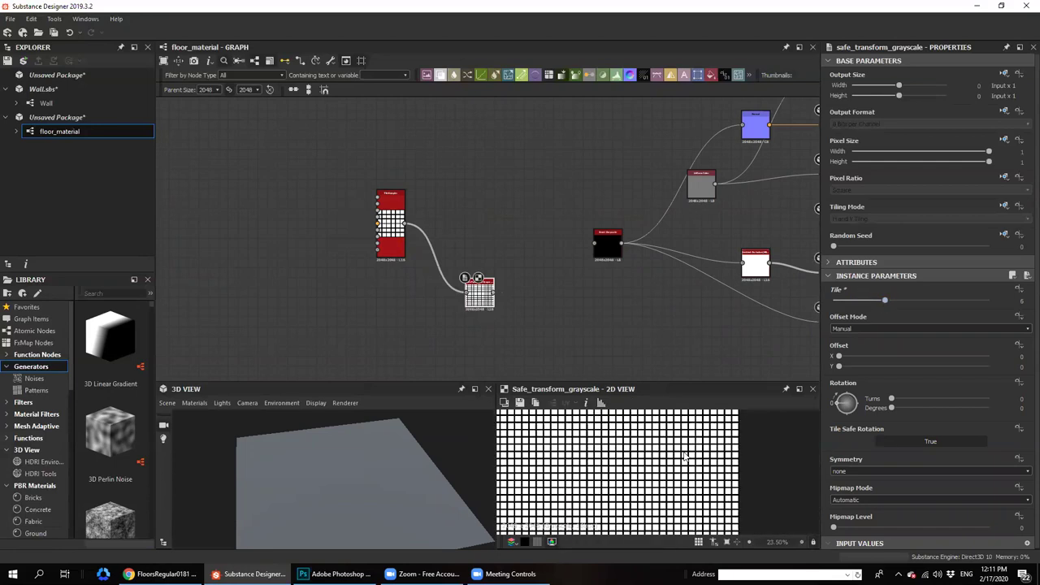
left_click_drag(848, 298, 809, 298)
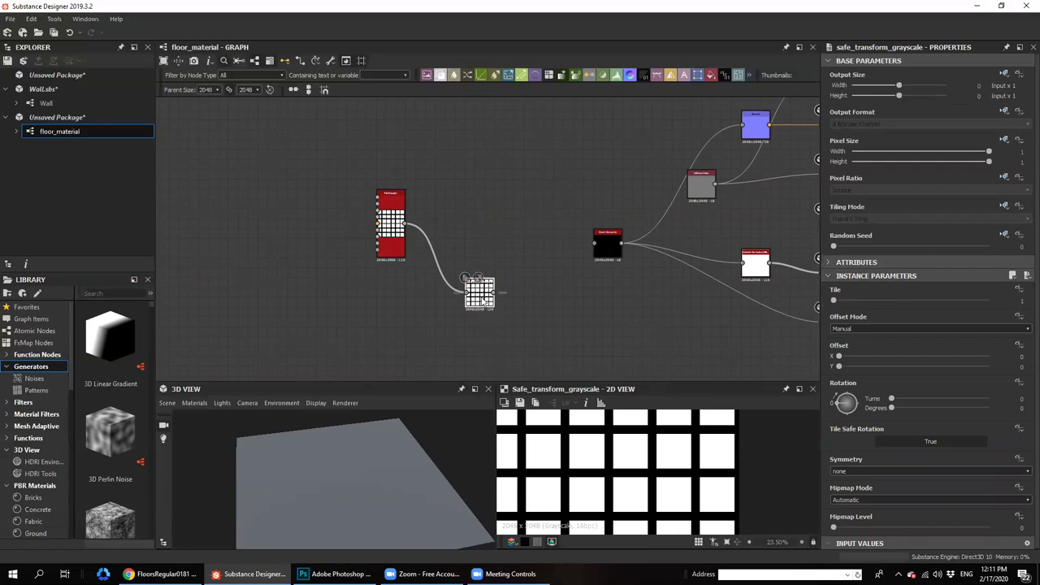
Delete the Safe Transform Grayscale node and connect the Tile Sampler's output directly to the Invert Grayscale node
key("Delete")
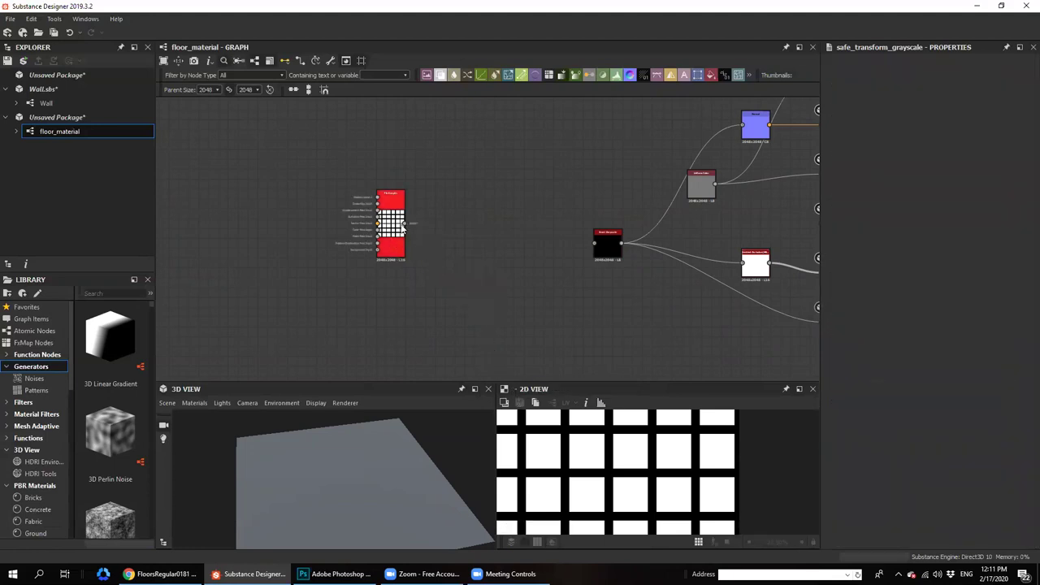
left_click_drag(405, 225, 459, 243)
key("Escape")
left_click_drag(403, 225, 605, 241)
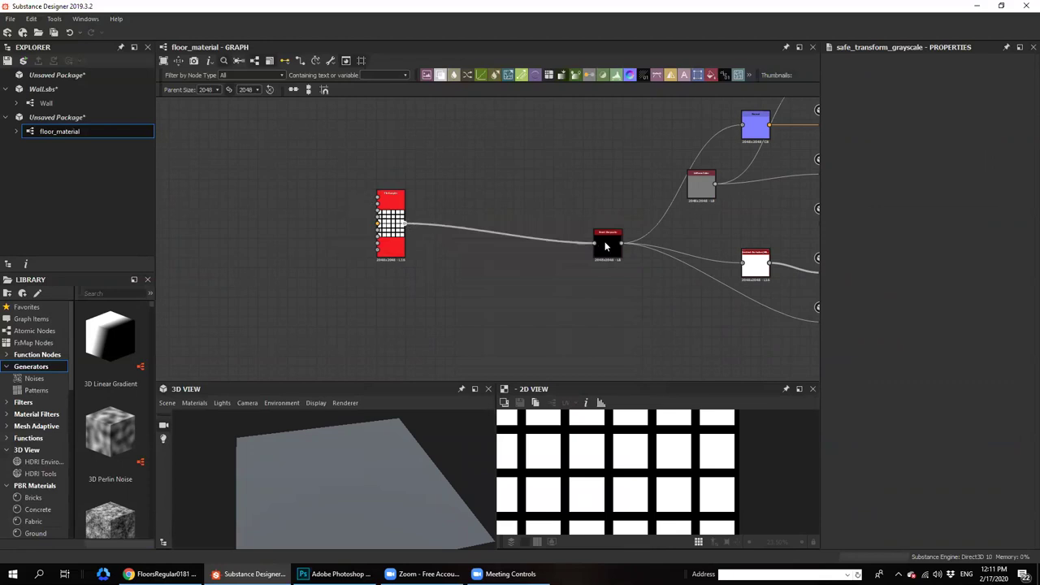
Enlarge the 3D and 2D views by shrinking the graph area, and view the tiled plane at a low angle
middle_click_drag(369, 492, 310, 459)
scroll(372, 472, "up", 3)
left_click_drag(354, 382, 357, 333)
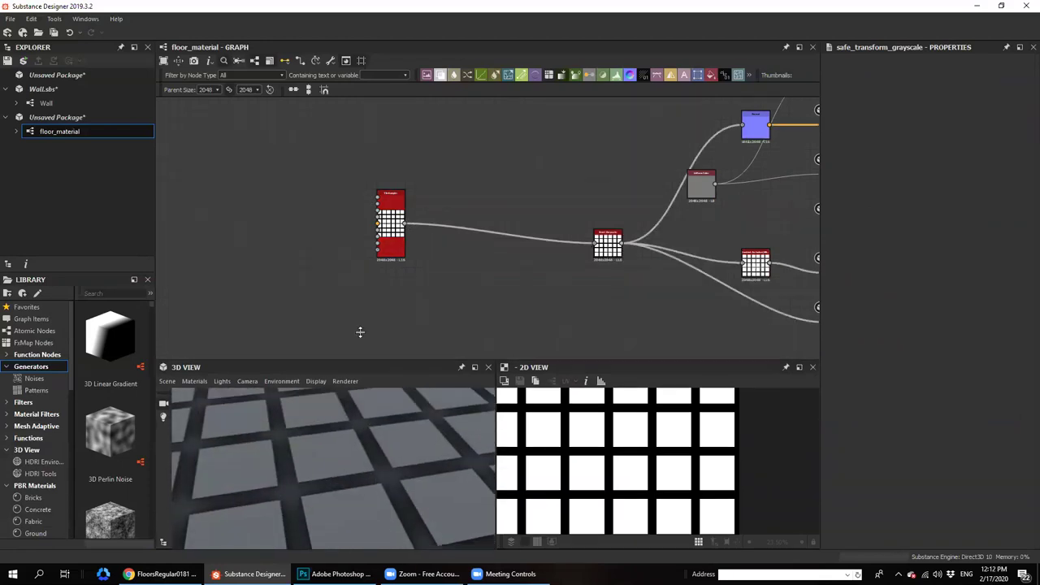
scroll(354, 446, "down", 3)
left_click_drag(359, 461, 345, 502)
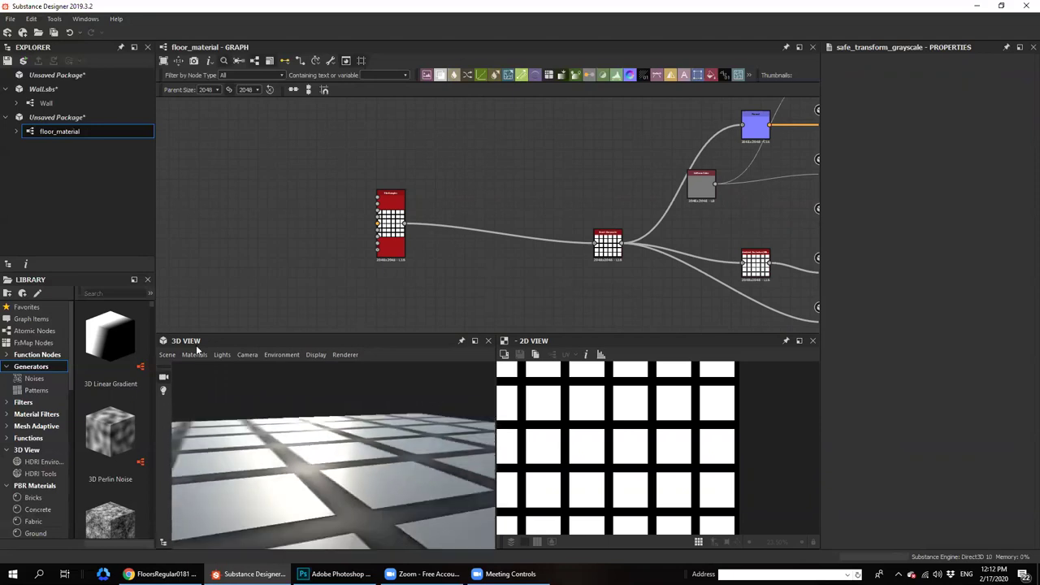
middle_click_drag(572, 383, 576, 417)
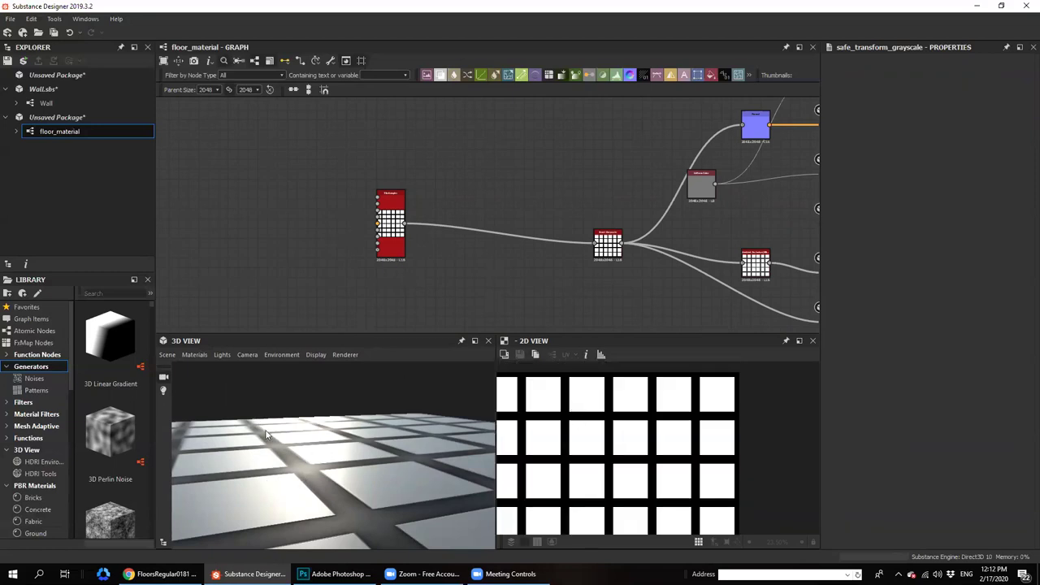
Switch the 3D view's default physically_metallic_roughness material from Parallax Occlusion to Tessellation, with a Tessellation Factor of 16
left_click(194, 354)
mouse_move(210, 370)
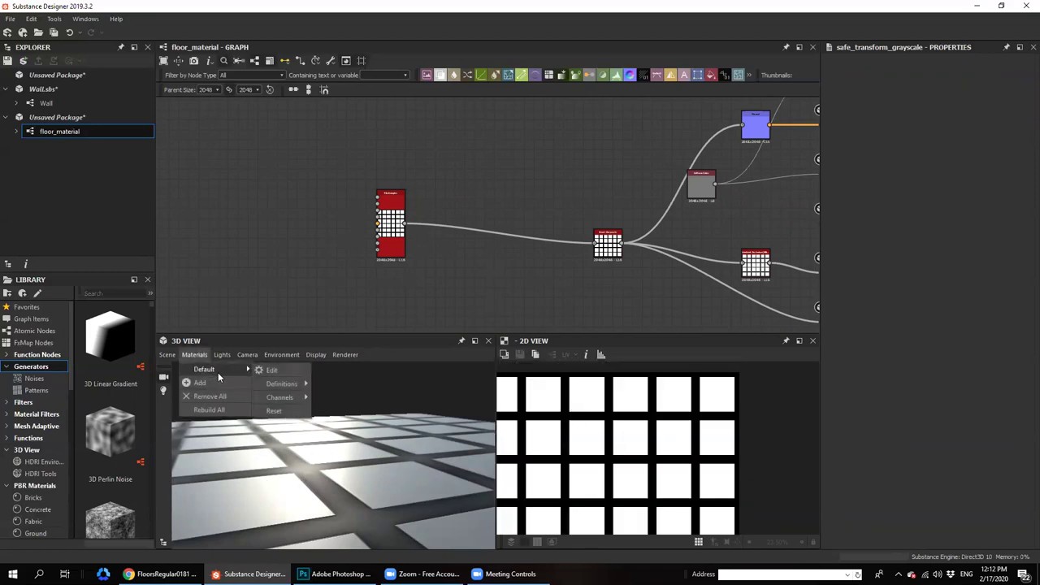
mouse_move(281, 383)
mouse_move(390, 422)
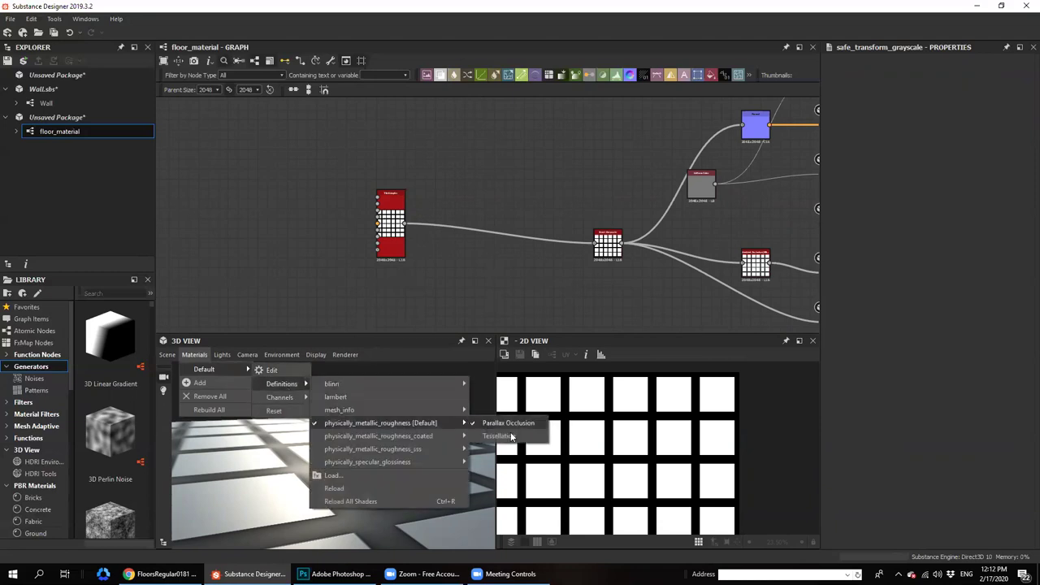
left_click(513, 437)
left_click(194, 355)
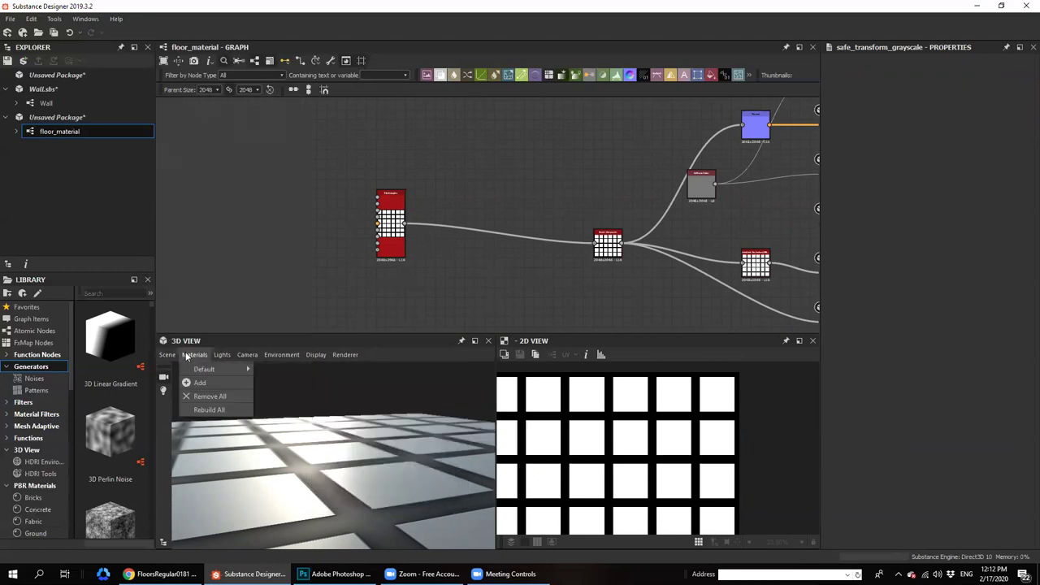
mouse_move(212, 371)
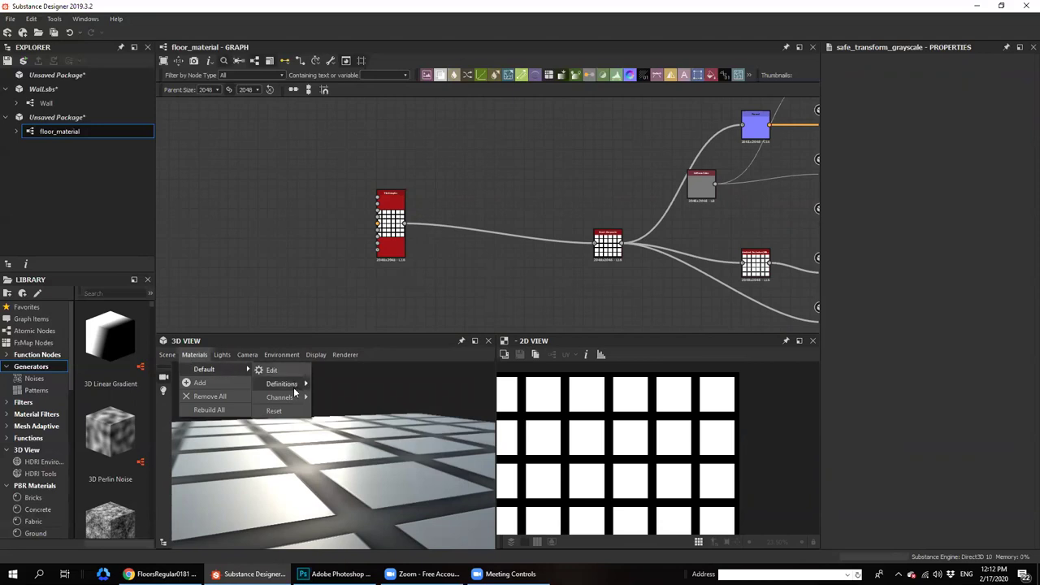
mouse_move(294, 386)
mouse_move(399, 424)
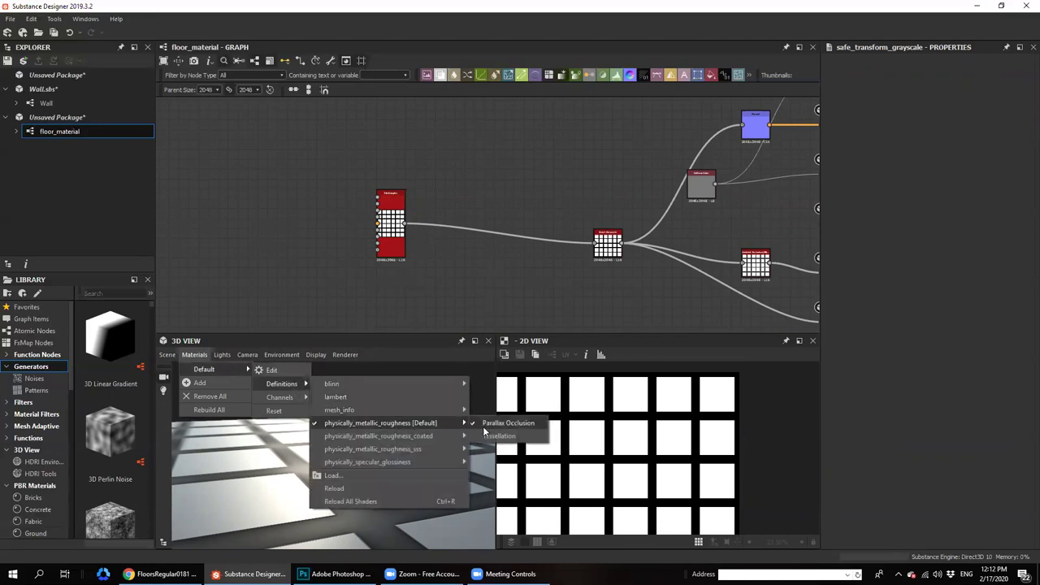
left_click(488, 435)
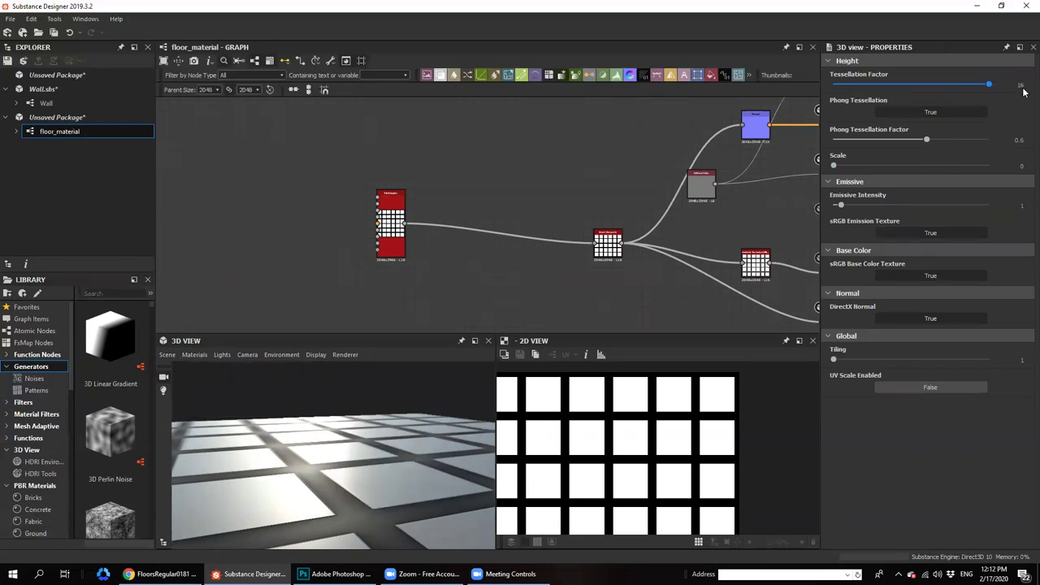
Set the 3D material's height Scale to about 1.49 and check the raised tiles from several angles
left_click_drag(837, 165, 853, 166)
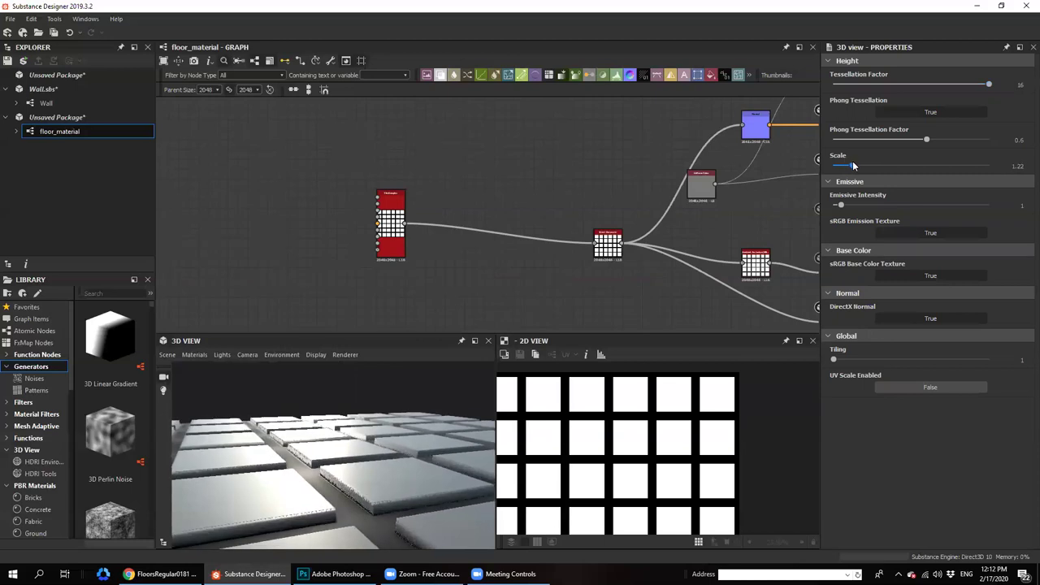
left_click_drag(384, 415, 347, 443)
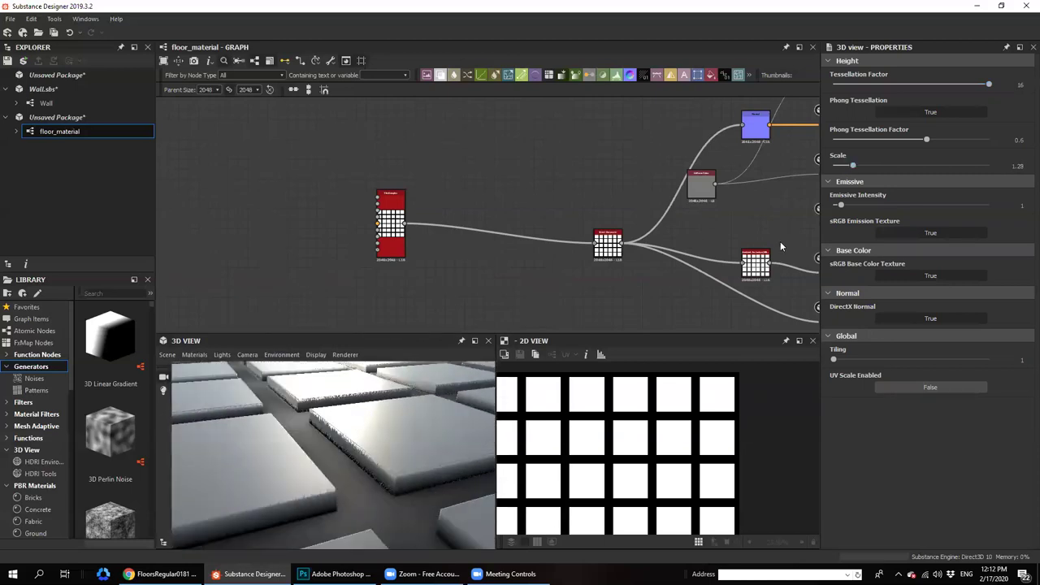
left_click_drag(850, 166, 858, 171)
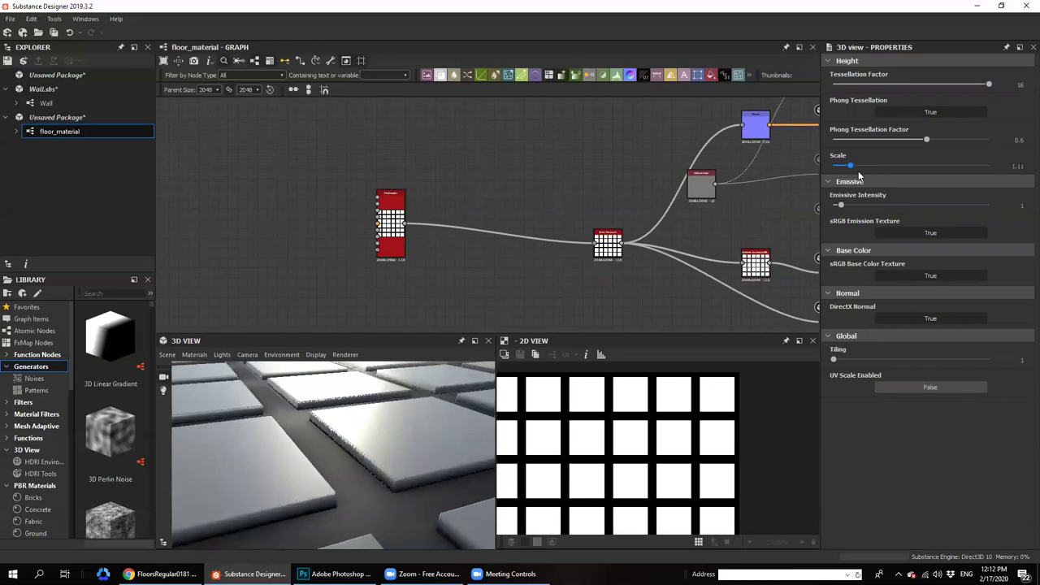
left_click_drag(167, 471, 304, 454)
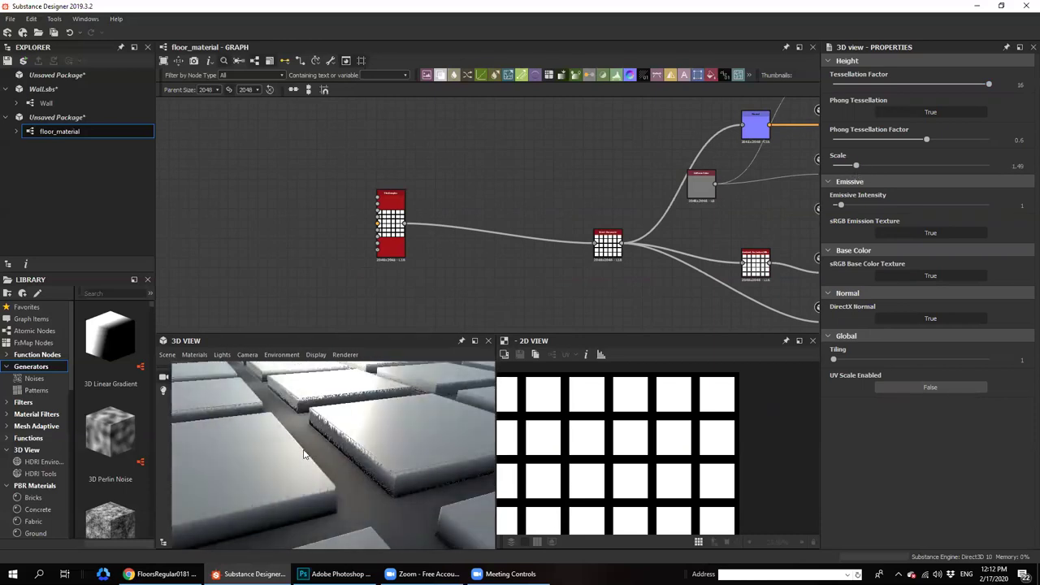
right_click_drag(304, 455, 426, 294)
middle_click_drag(426, 294, 420, 298)
mouse_move(347, 467)
left_mouse_down()
mouse_move(327, 522)
mouse_move(358, 433)
left_mouse_up()
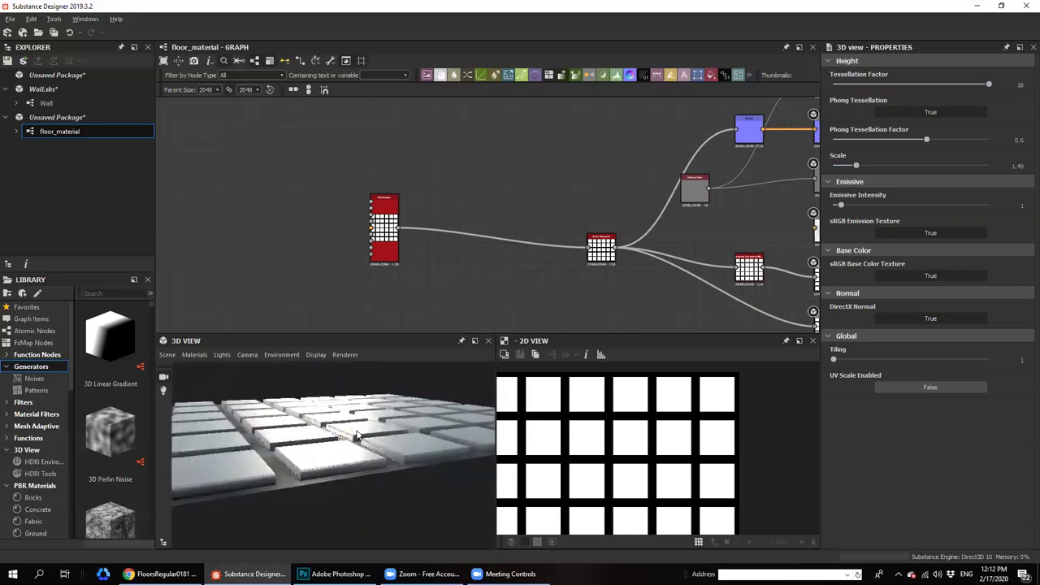
Set the Tile Sampler's Scale to 0.96 and check the narrowed gaps between the tiles
scroll(410, 209, "up", 3)
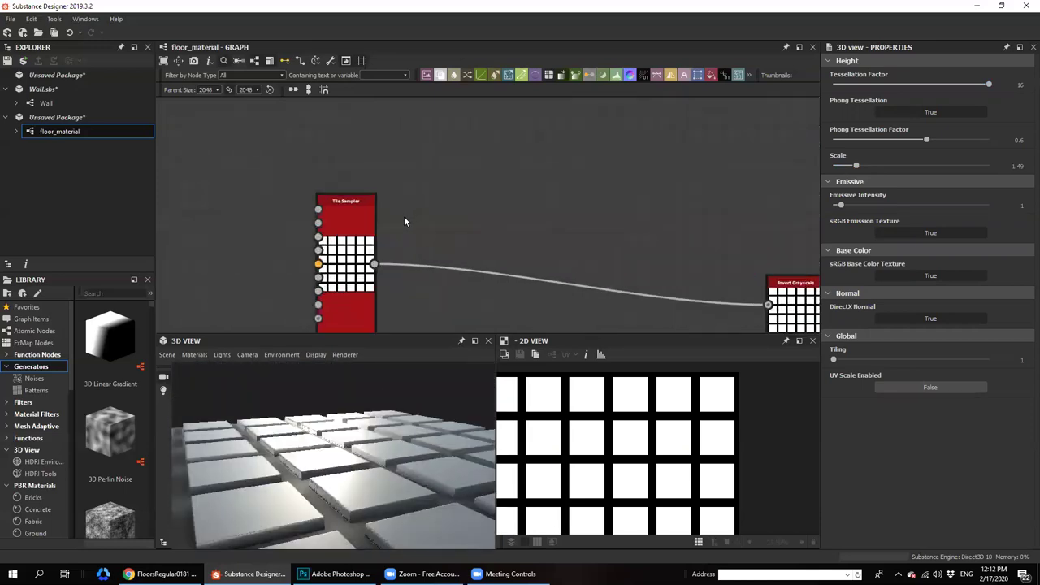
double_click(348, 272)
scroll(374, 439, "down", 3)
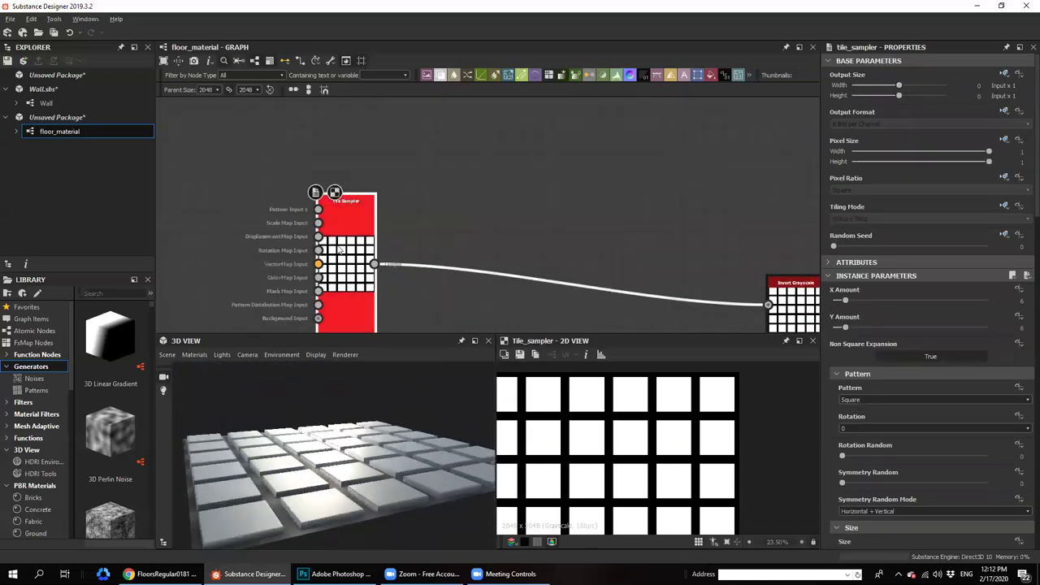
middle_click_drag(382, 265, 403, 232)
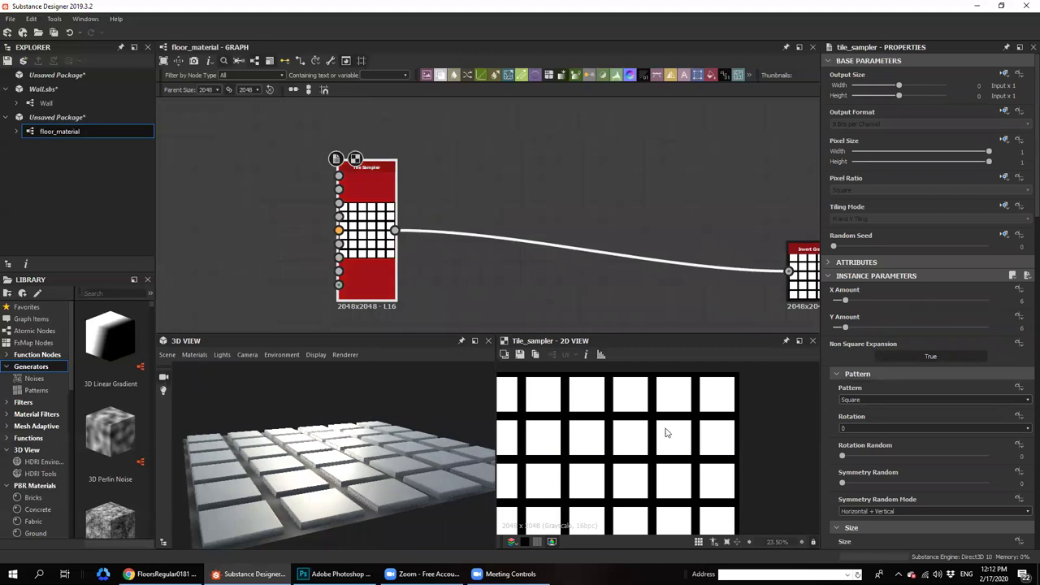
scroll(665, 433, "down", 5)
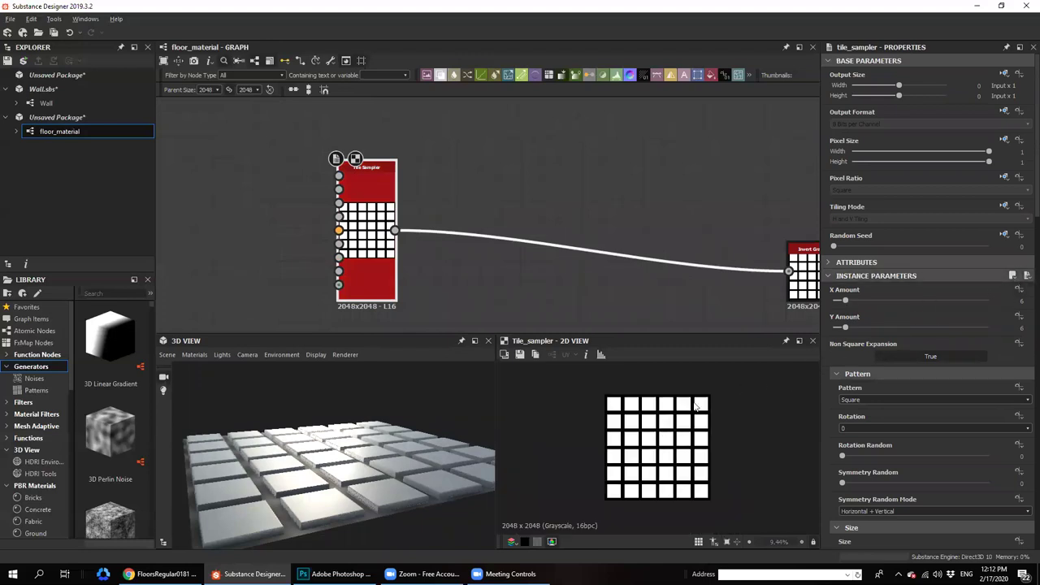
scroll(361, 487, "up", 2)
scroll(926, 375, "down", 4)
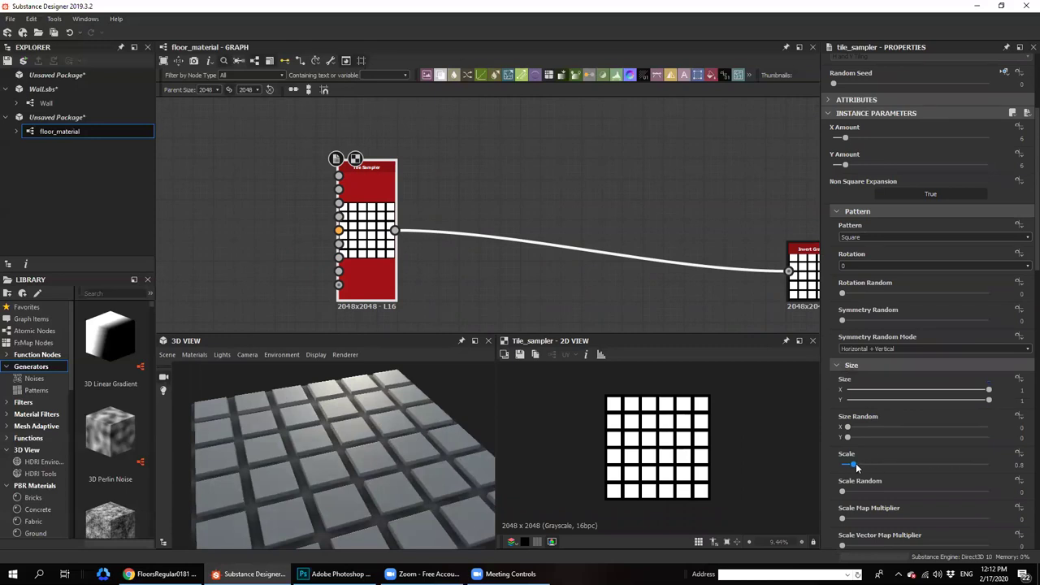
left_click(856, 464)
scroll(639, 459, "up", 8)
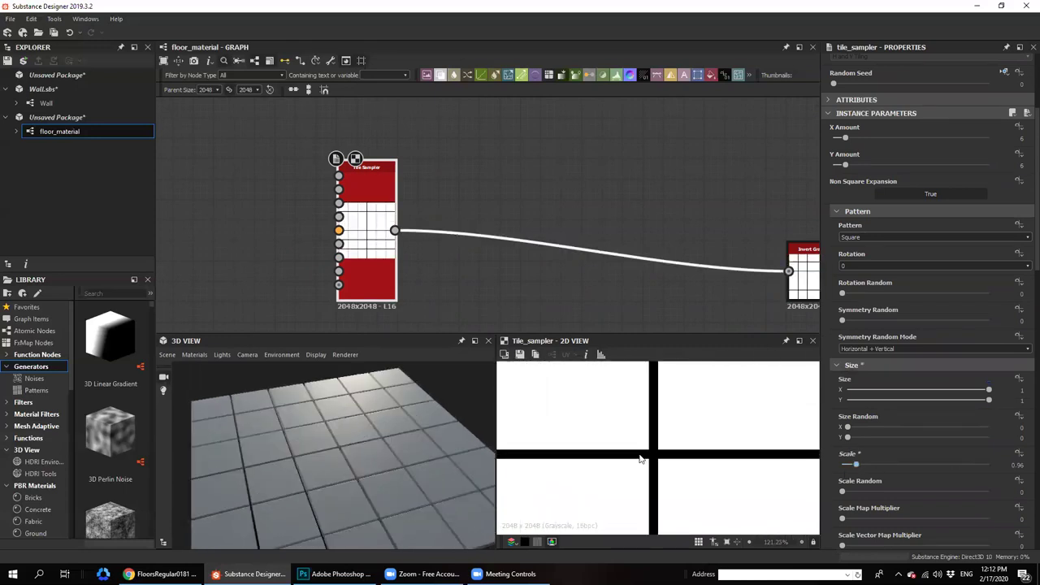
scroll(632, 438, "down", 4)
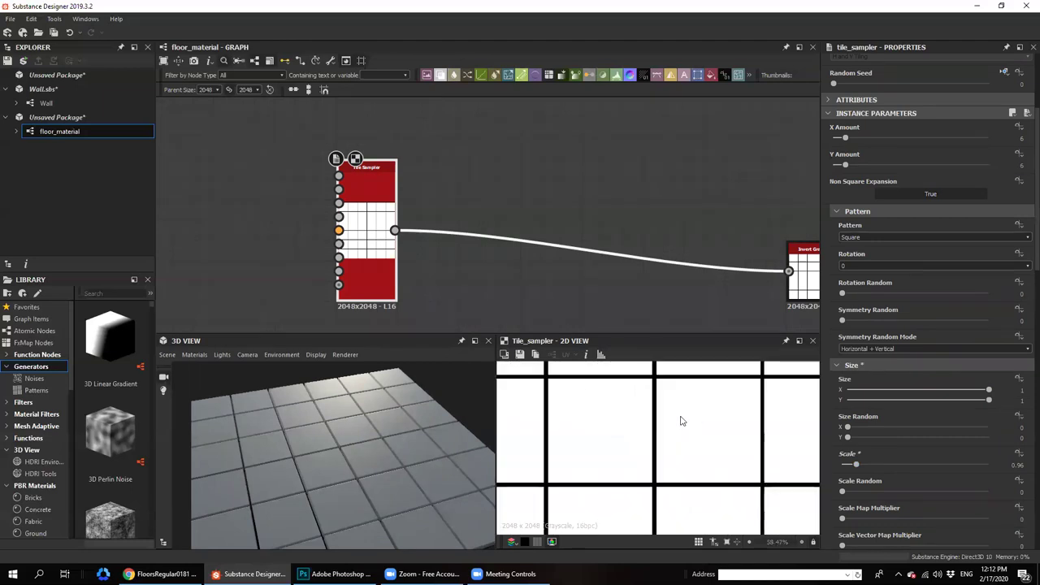
scroll(699, 416, "down", 2)
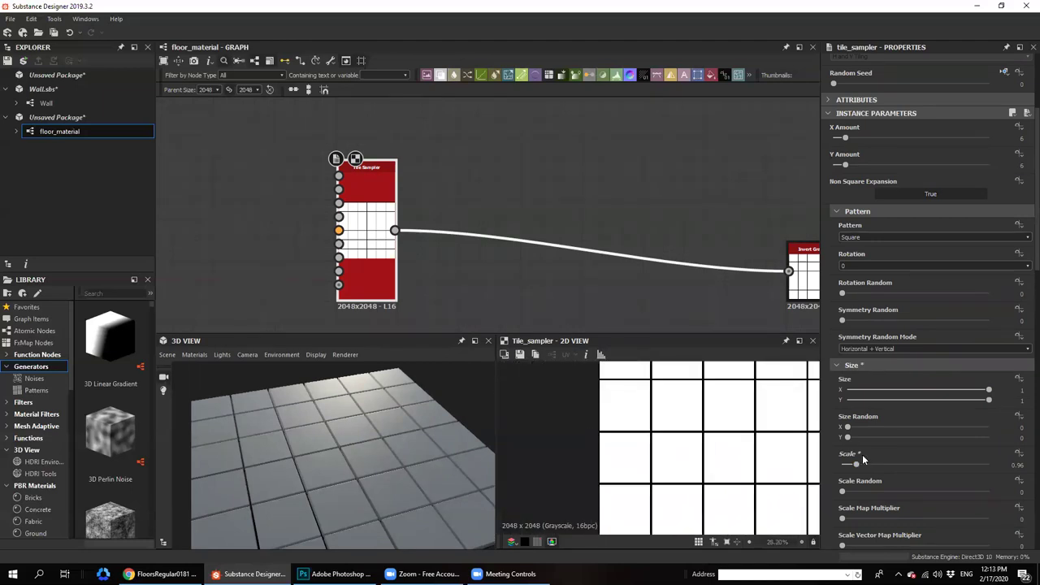
left_click_drag(857, 464, 857, 463)
scroll(436, 484, "up", 4)
middle_click_drag(326, 499, 306, 467)
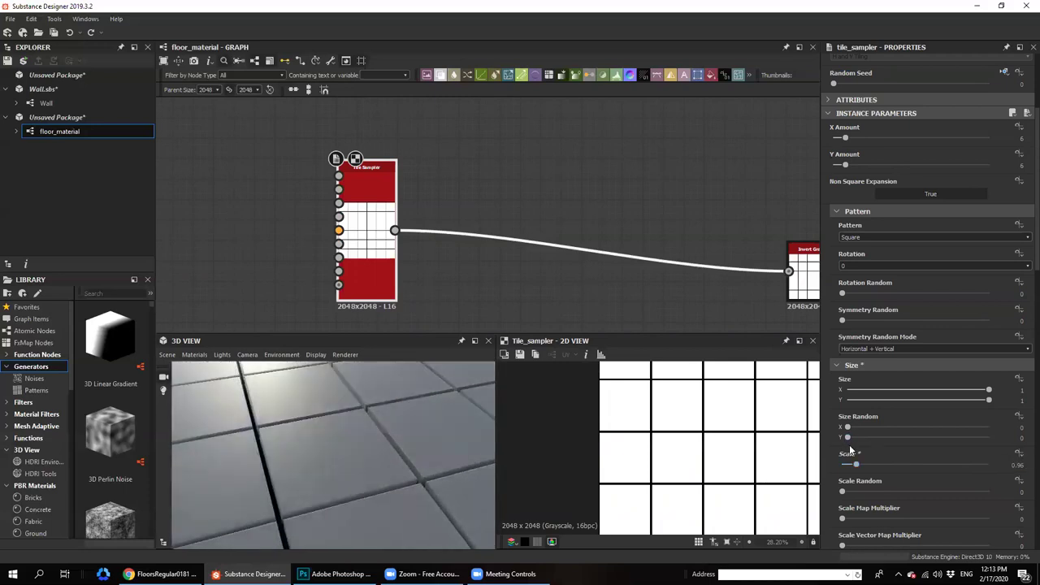
Try the Tile Sampler's Scale Random and a Y Size Random of 0.42, then restore both to 0
scroll(851, 482, "down", 1)
left_click_drag(467, 466, 430, 494)
mouse_move(845, 460)
left_mouse_down()
mouse_move(941, 460)
mouse_move(841, 461)
left_mouse_up()
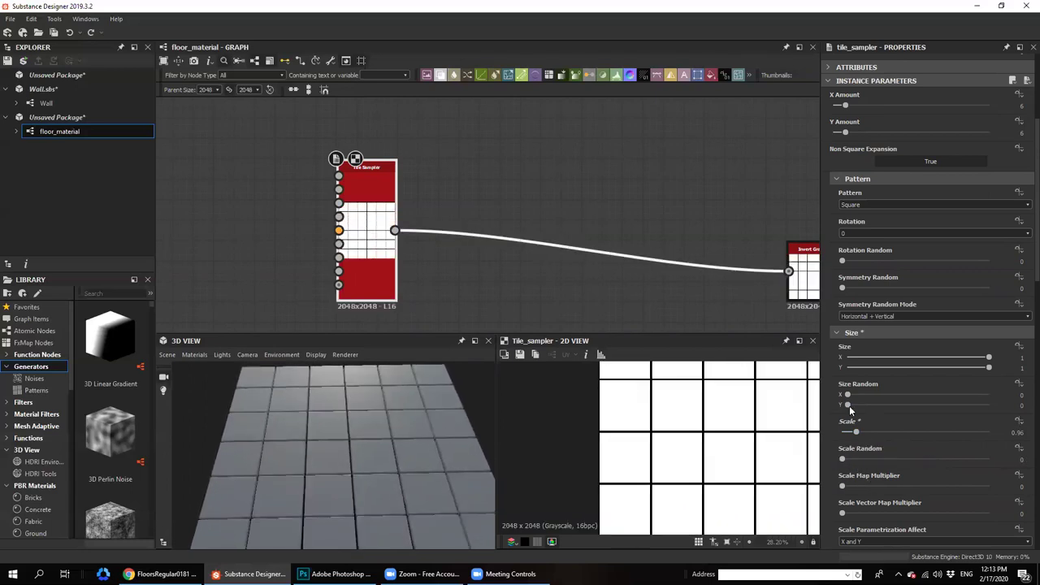
left_click_drag(854, 408, 906, 404)
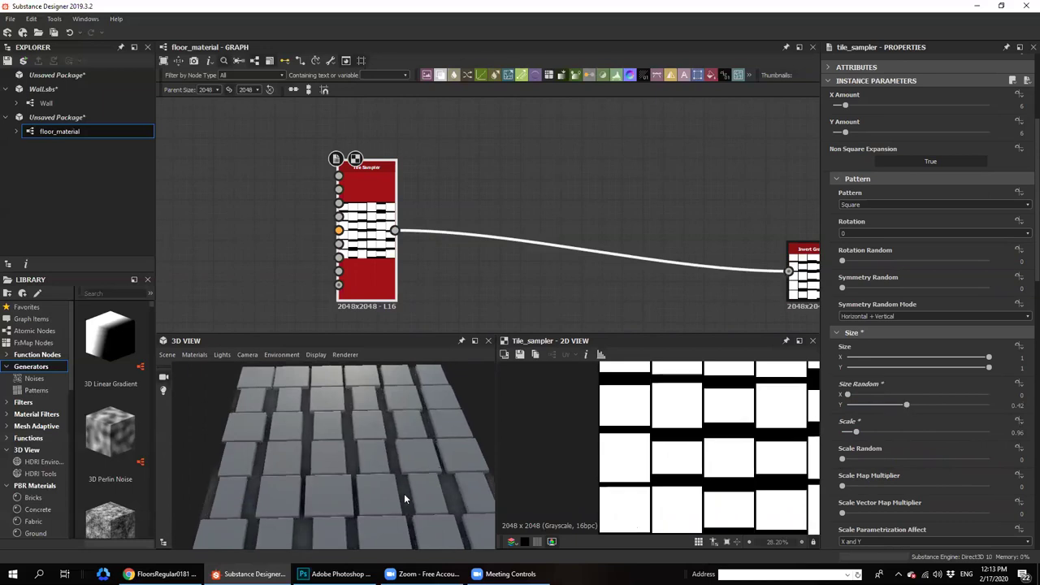
left_click_drag(413, 532, 430, 501)
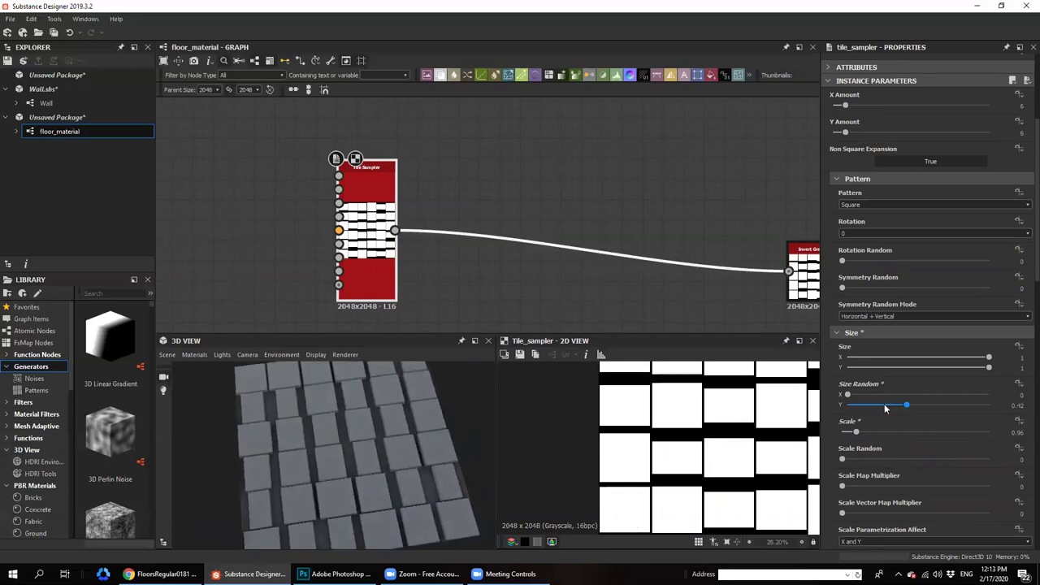
left_click_drag(886, 408, 844, 405)
middle_click_drag(666, 439, 668, 413)
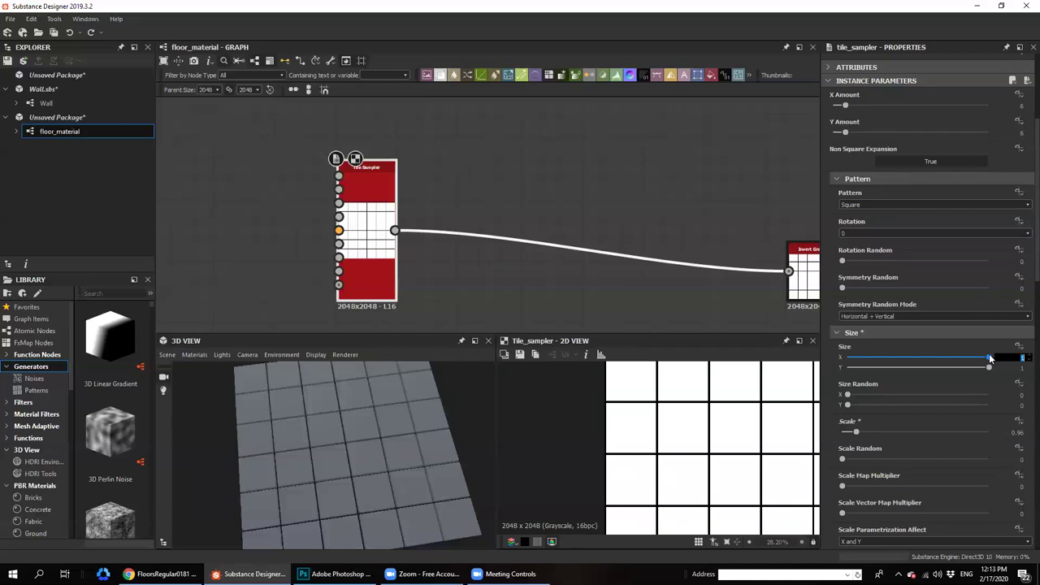
Try an X Size of 0.5 on the Tile Sampler, then restore it to 1
type("0.5")
key("Return")
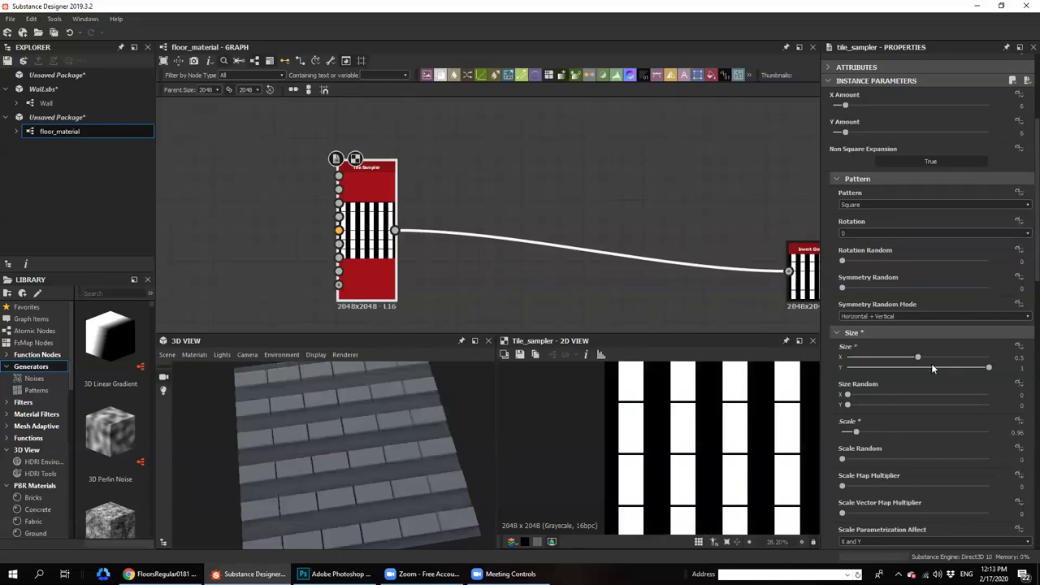
left_click(987, 358)
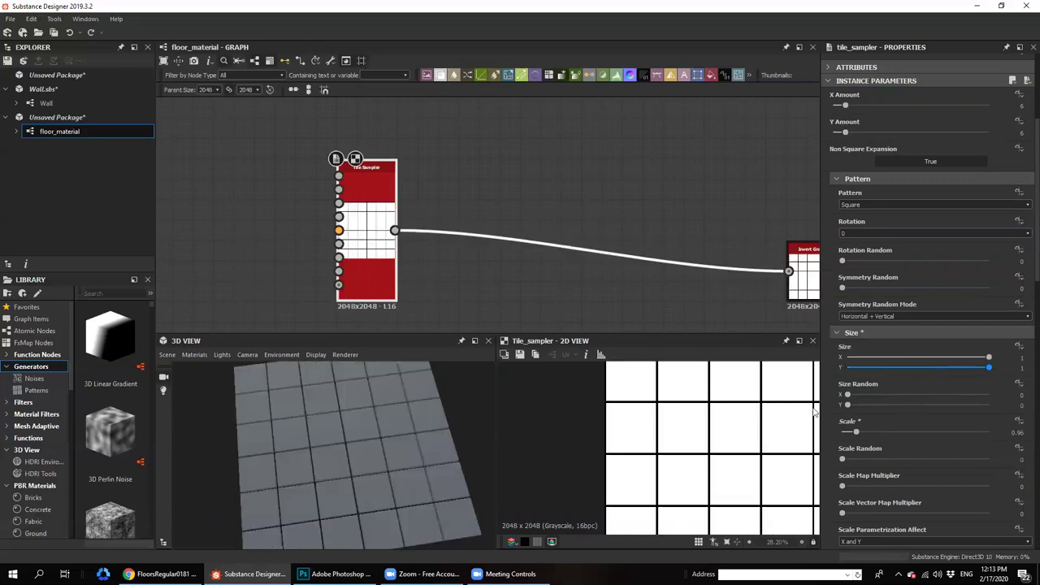
Try a Position Random of 1.47 on the Tile Sampler, then undo it
scroll(899, 460, "down", 5)
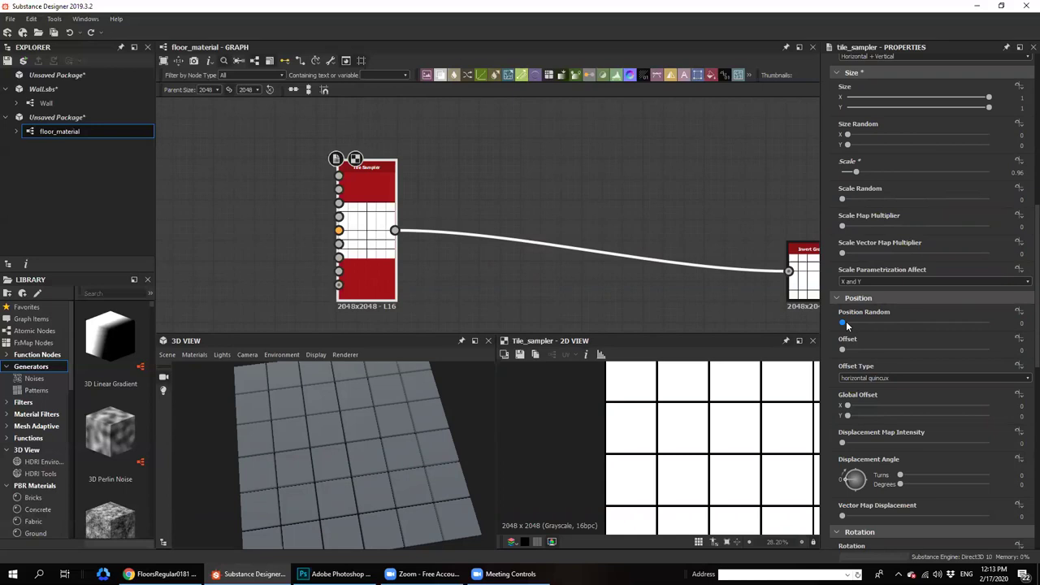
left_click_drag(842, 325, 863, 322)
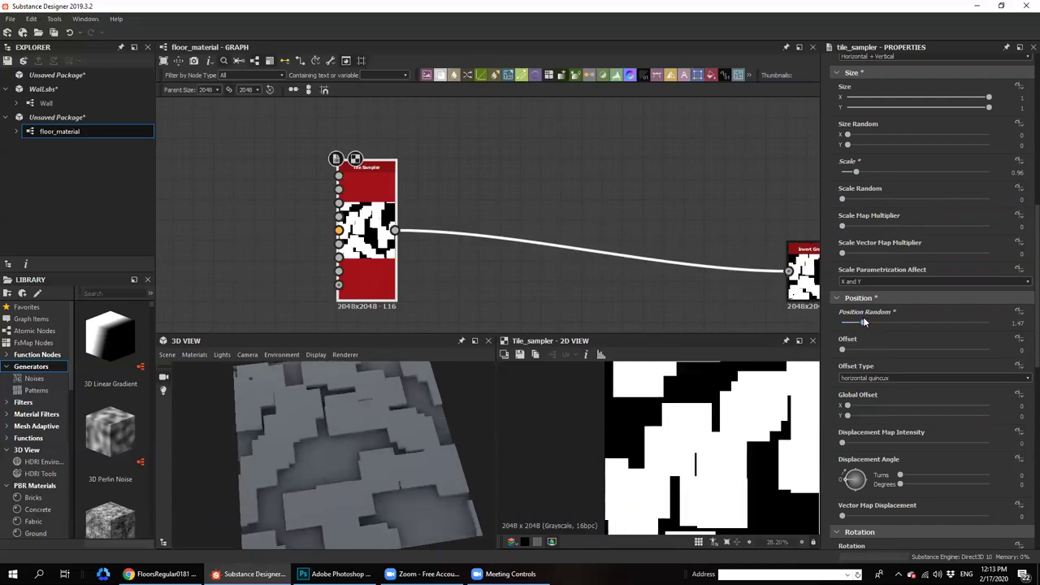
key("ctrl+z")
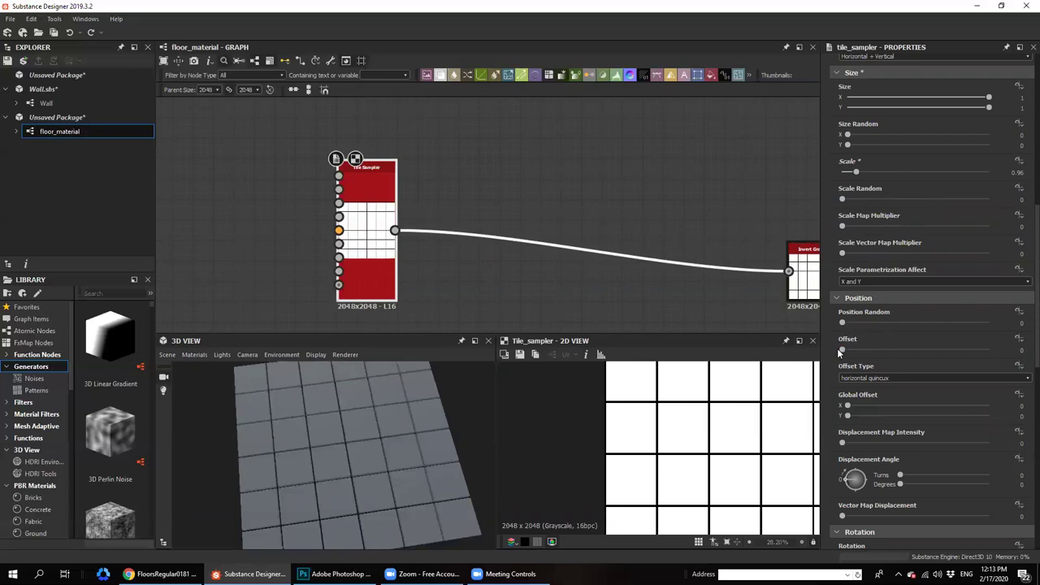
Set the Tile Sampler's Offset to 0.5 and check the staggered tile rows
type("0.5")
key("Return")
scroll(642, 449, "down", 3)
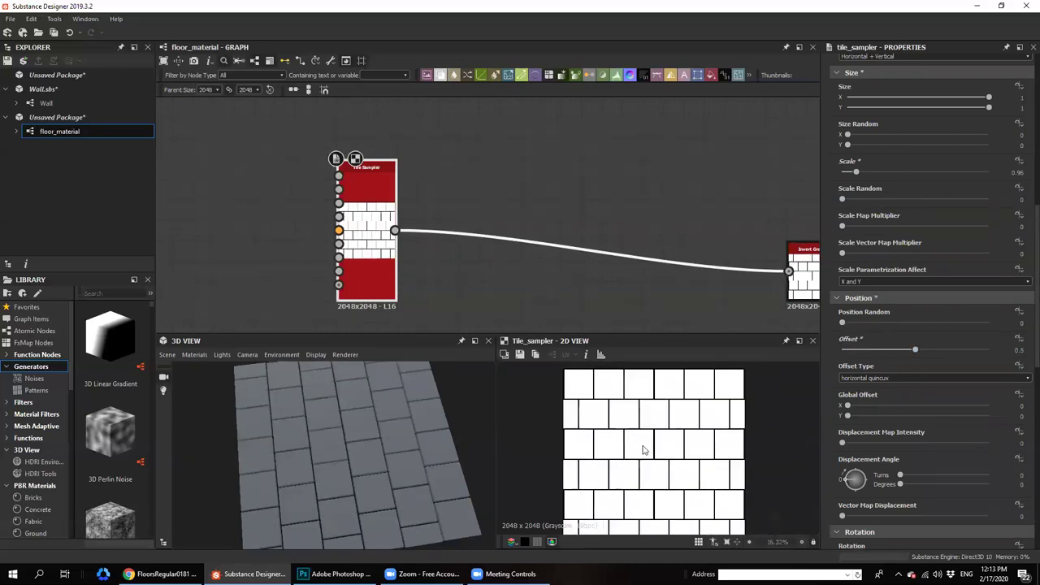
Try a smaller Y Size on the Tile Sampler, then undo it
scroll(641, 449, "up", 3)
scroll(670, 433, "down", 3)
scroll(668, 431, "up", 3)
scroll(714, 428, "down", 1)
scroll(912, 315, "up", 6)
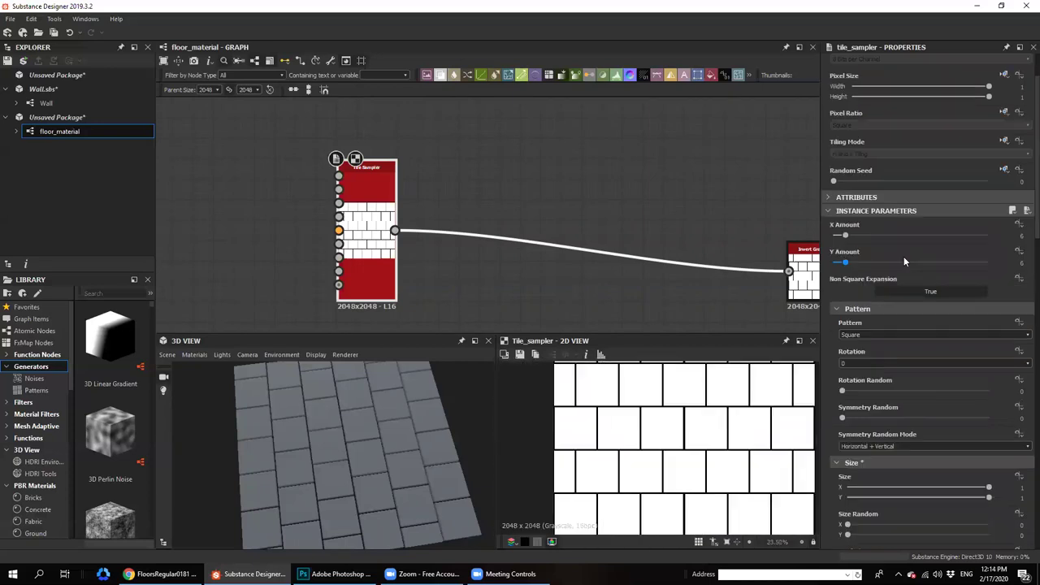
scroll(924, 330, "down", 5)
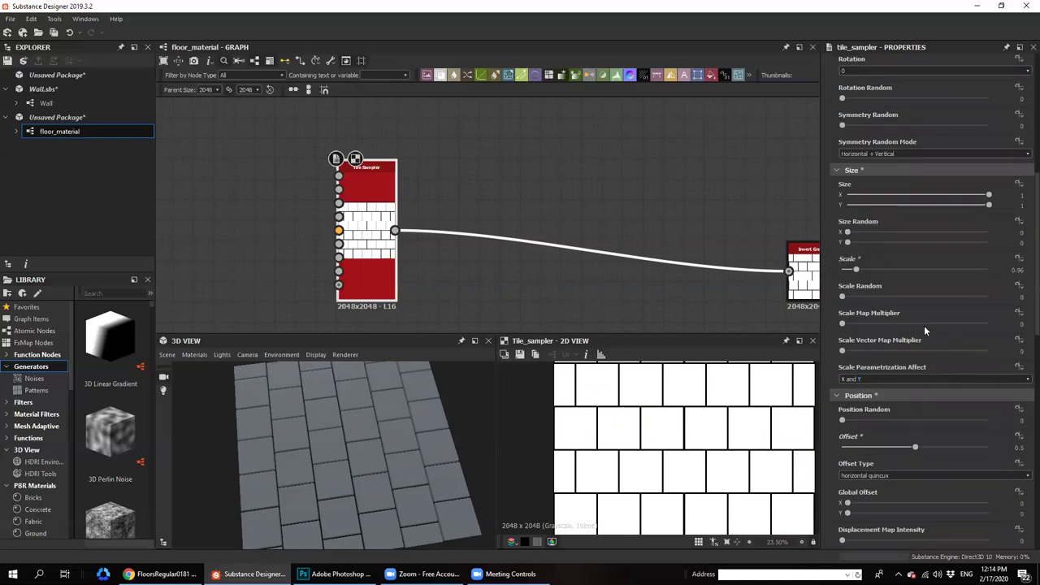
left_click_drag(985, 194, 940, 208)
scroll(686, 460, "down", 3)
scroll(686, 460, "up", 4)
key("ctrl+z")
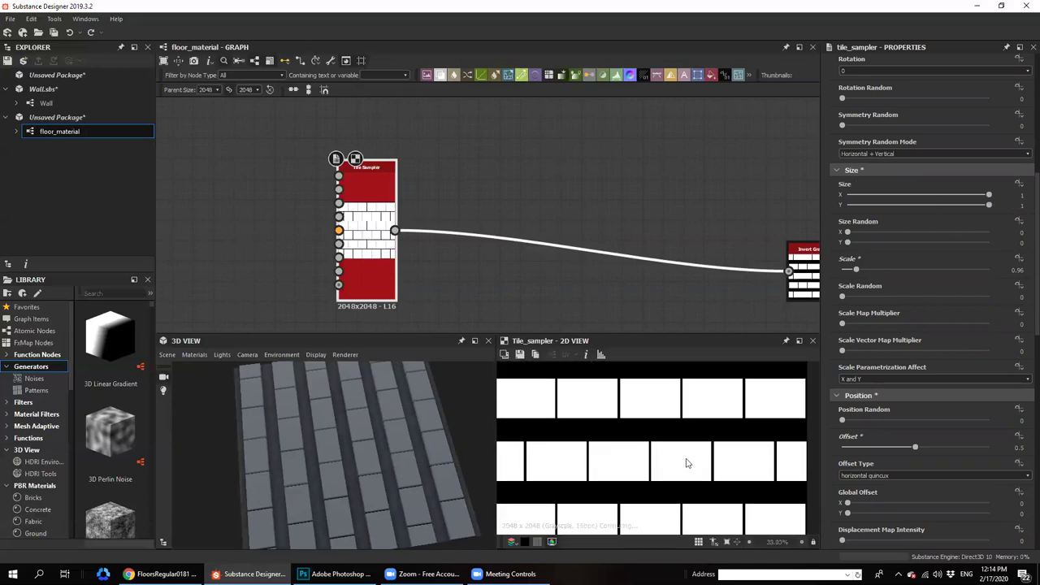
Try different X Amount and Y Amount values on the Tile Sampler, then undo both changes
scroll(937, 406, "down", 4)
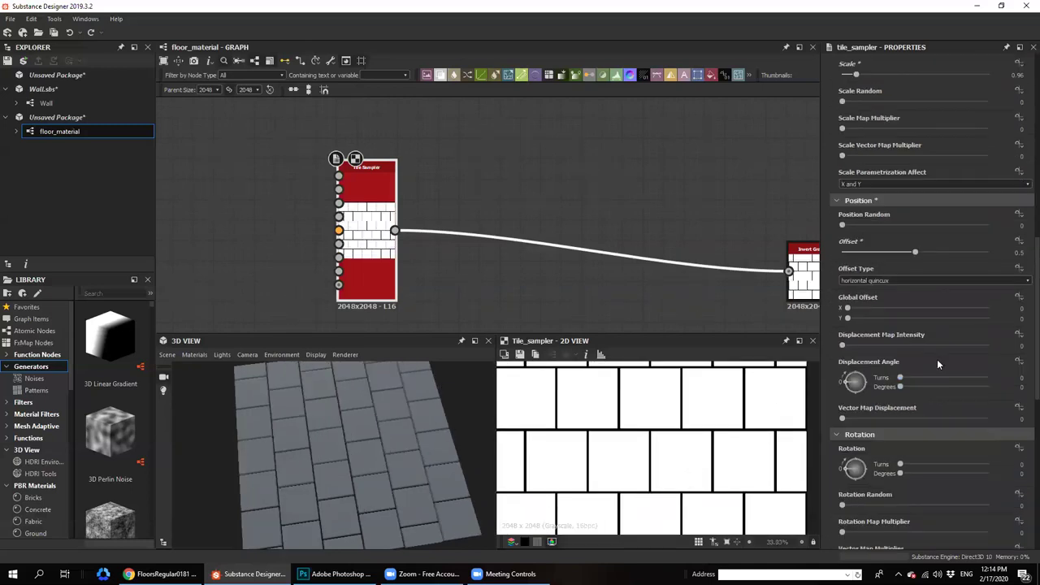
scroll(893, 284, "up", 12)
left_click_drag(844, 301, 868, 325)
scroll(684, 436, "down", 3)
scroll(684, 437, "up", 2)
key("f")
key("ctrl+z")
key("ctrl+z")
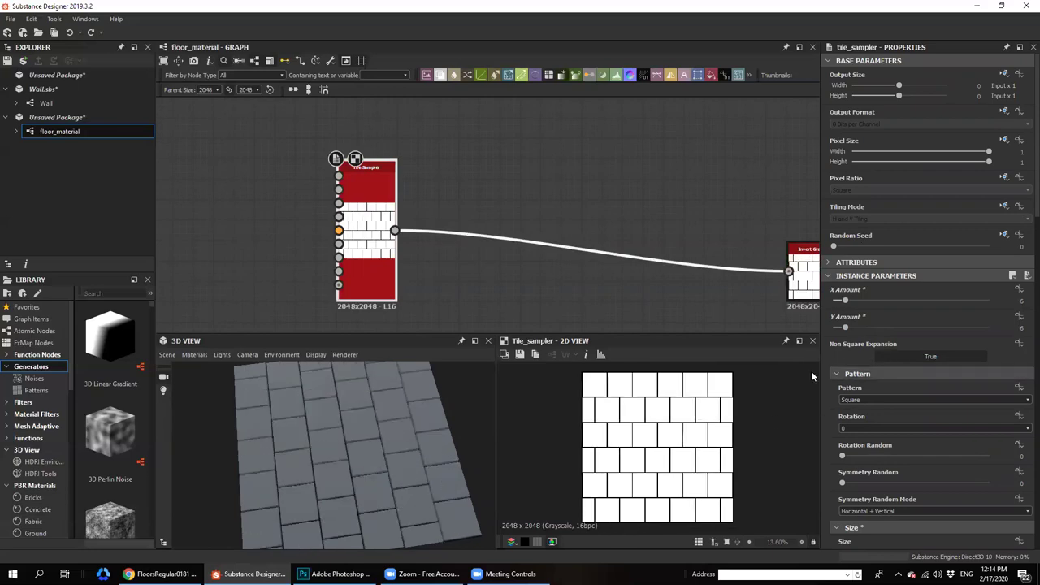
Check the FloorsRegular0181 reference in the browser, then try the Tile Sampler's Rotation Random and Rotation and restore both to 0
left_click(163, 573)
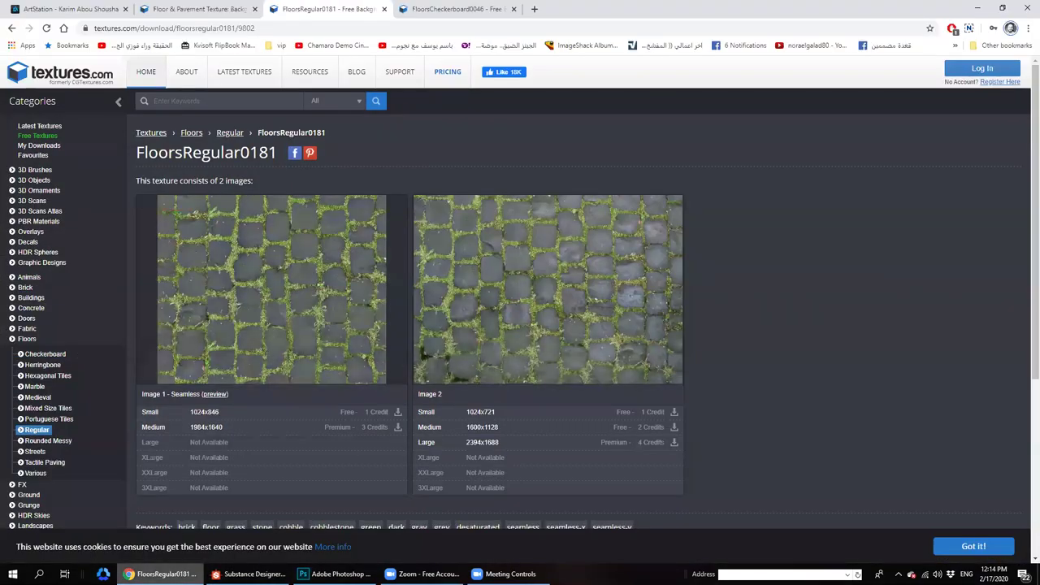
left_click(252, 574)
scroll(885, 414, "down", 10)
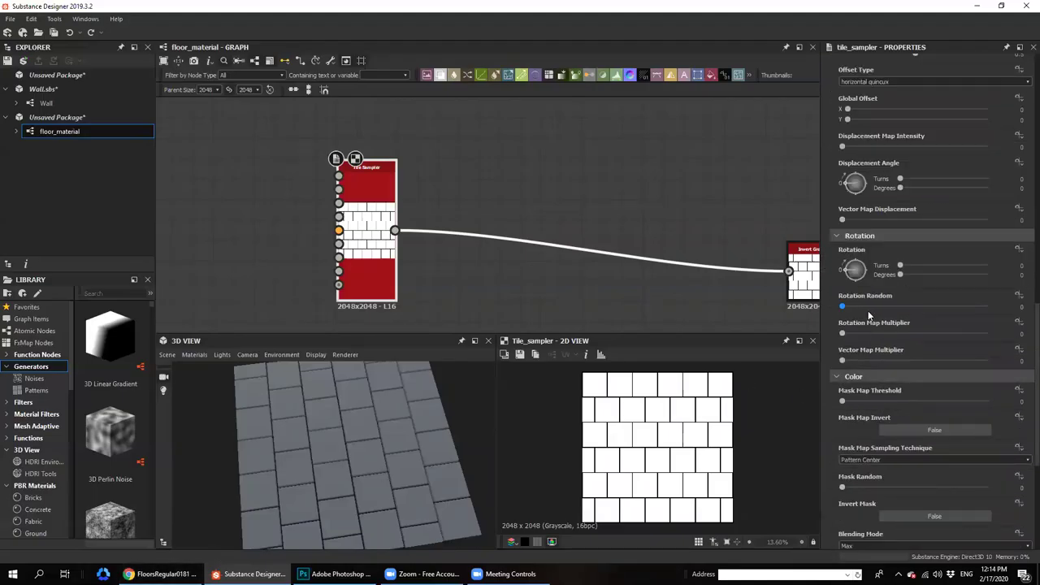
left_click_drag(844, 307, 863, 300)
key("ctrl+z")
mouse_move(900, 266)
left_mouse_down()
mouse_move(931, 279)
mouse_move(900, 275)
left_mouse_up()
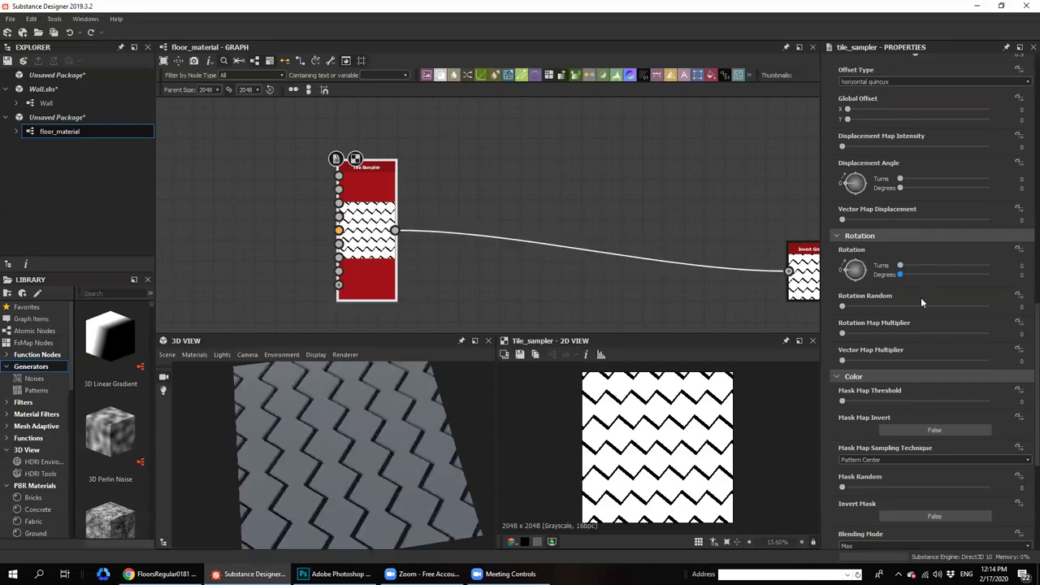
Try a Mask Random of 0.22 on the Tile Sampler, then restore it to 0
scroll(849, 369, "down", 5)
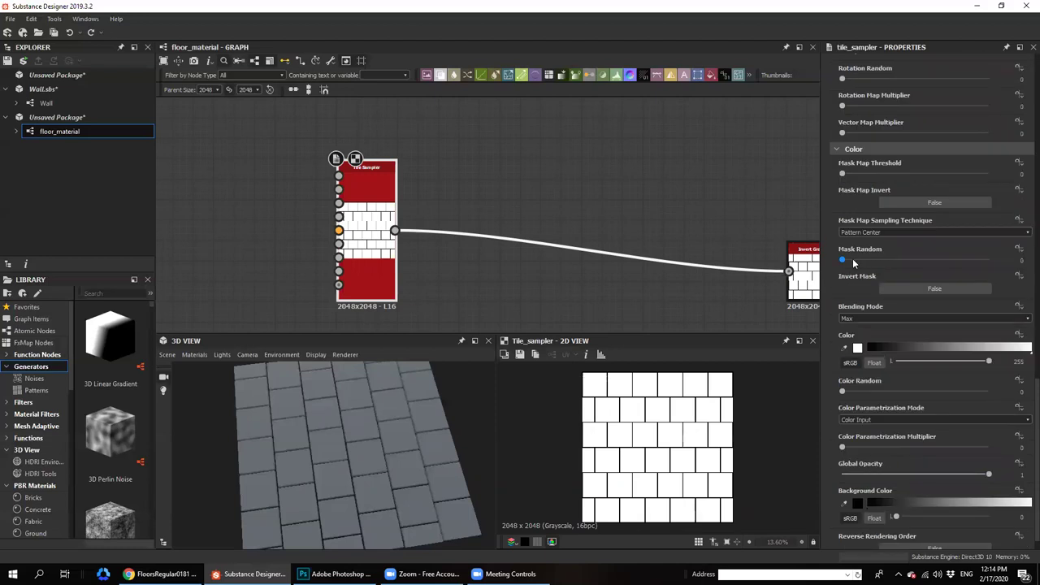
left_click_drag(852, 262, 874, 271)
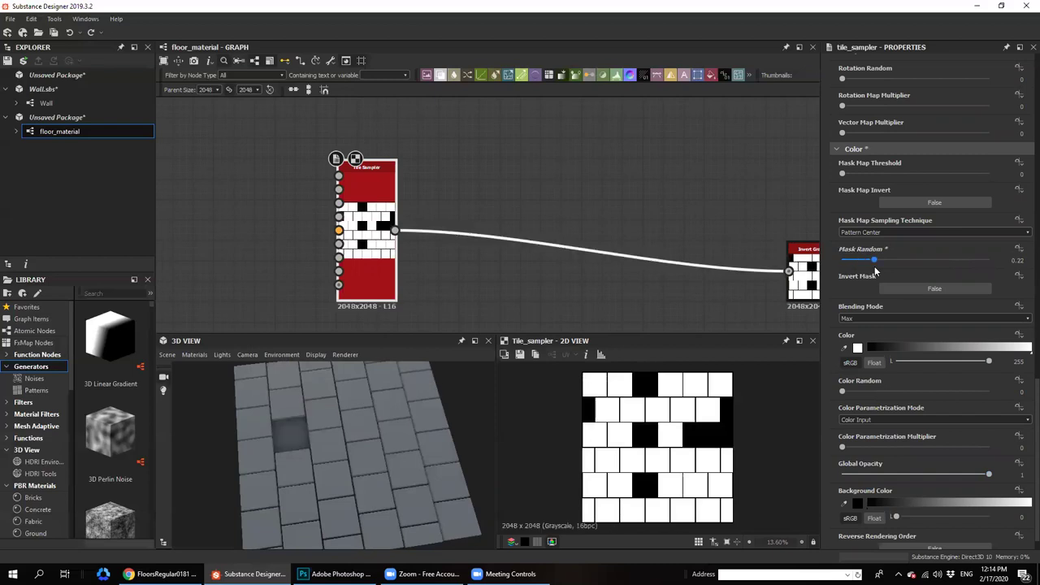
scroll(664, 462, "up", 2)
scroll(644, 507, "up", 4)
scroll(634, 495, "down", 4)
scroll(646, 460, "up", 4)
left_click(841, 260)
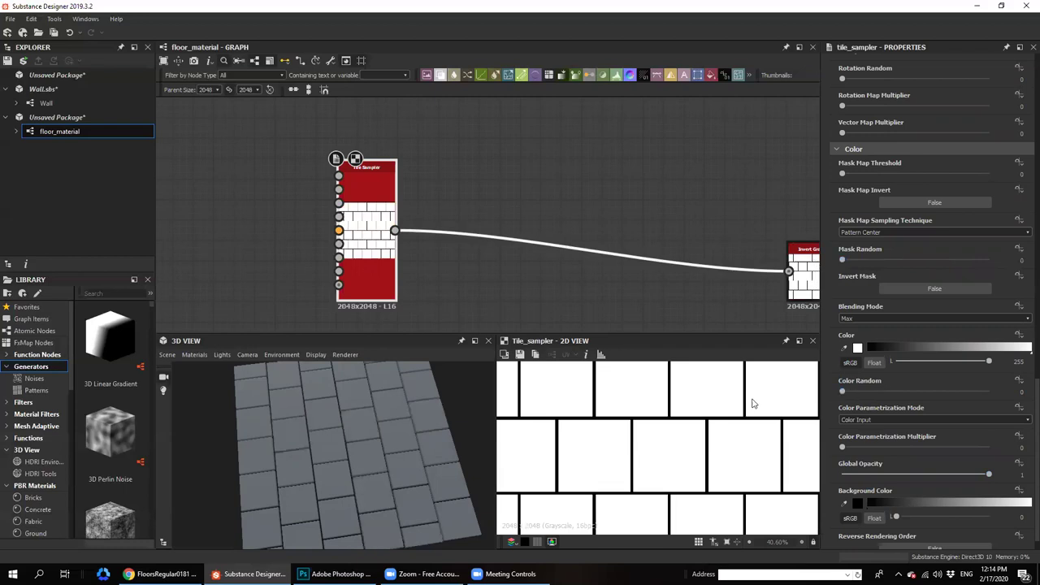
Try a Color Random of 0.46 on the Tile Sampler and inspect the tile height differences in the 3D preview
scroll(729, 422, "down", 1)
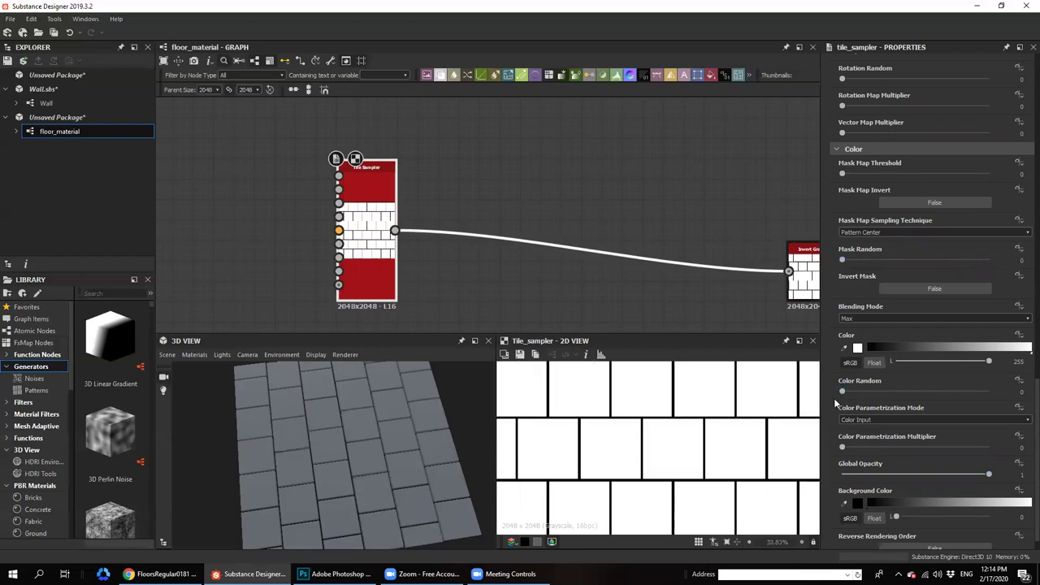
left_click_drag(860, 393, 908, 390)
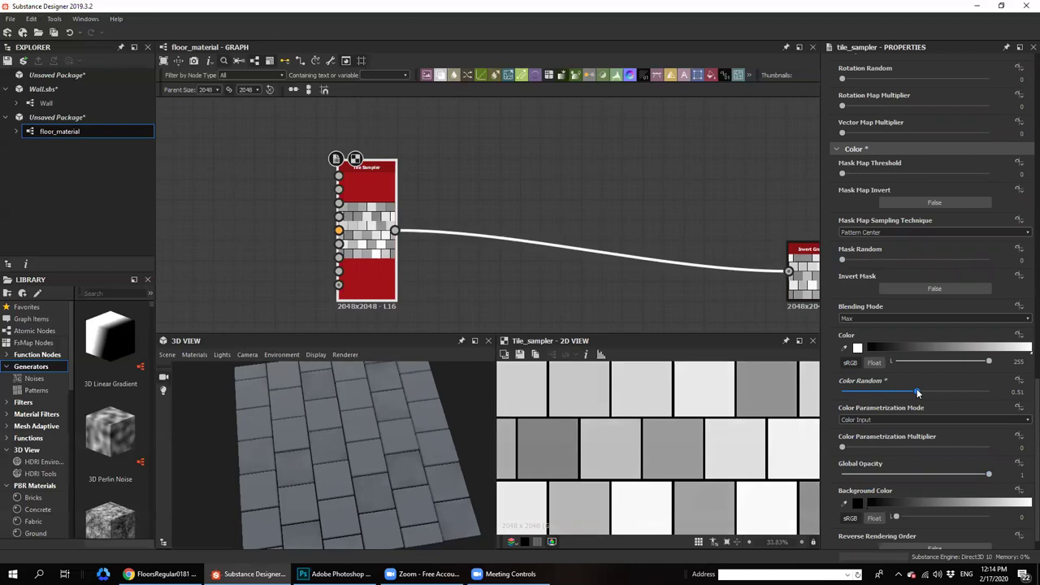
scroll(641, 397, "down", 4)
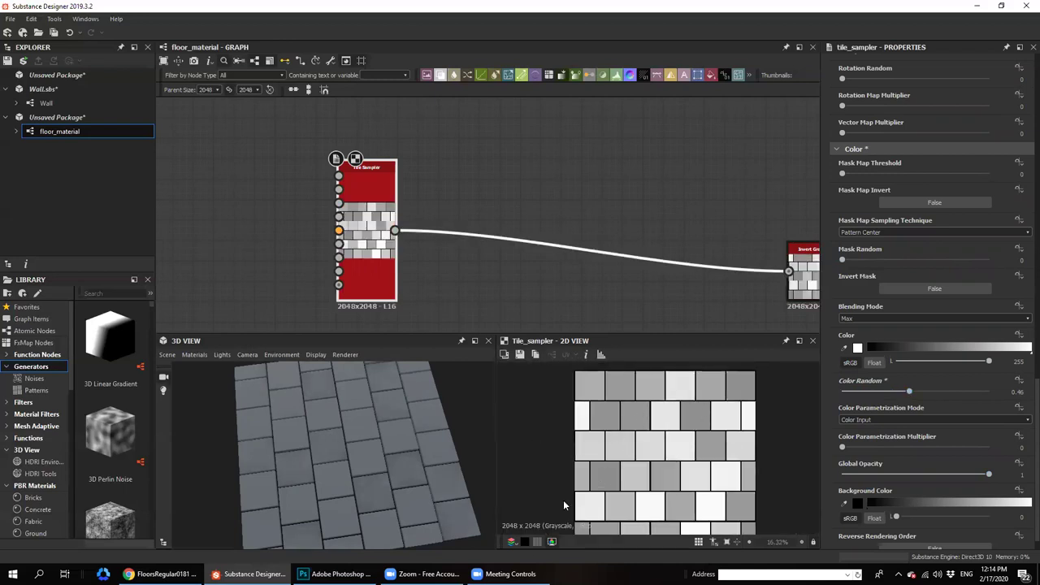
left_click_drag(433, 420, 383, 470)
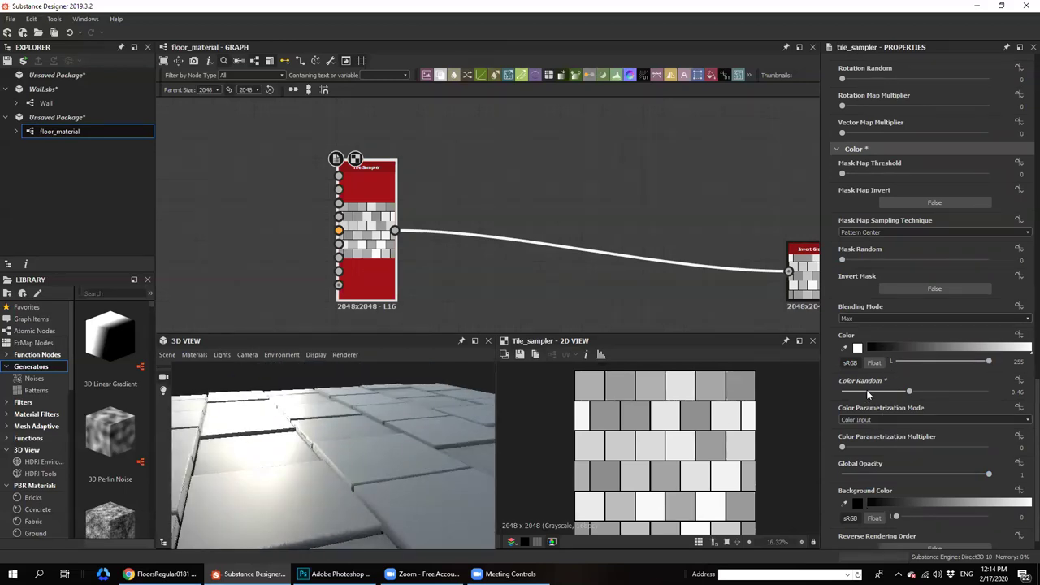
left_click_drag(357, 450, 361, 446)
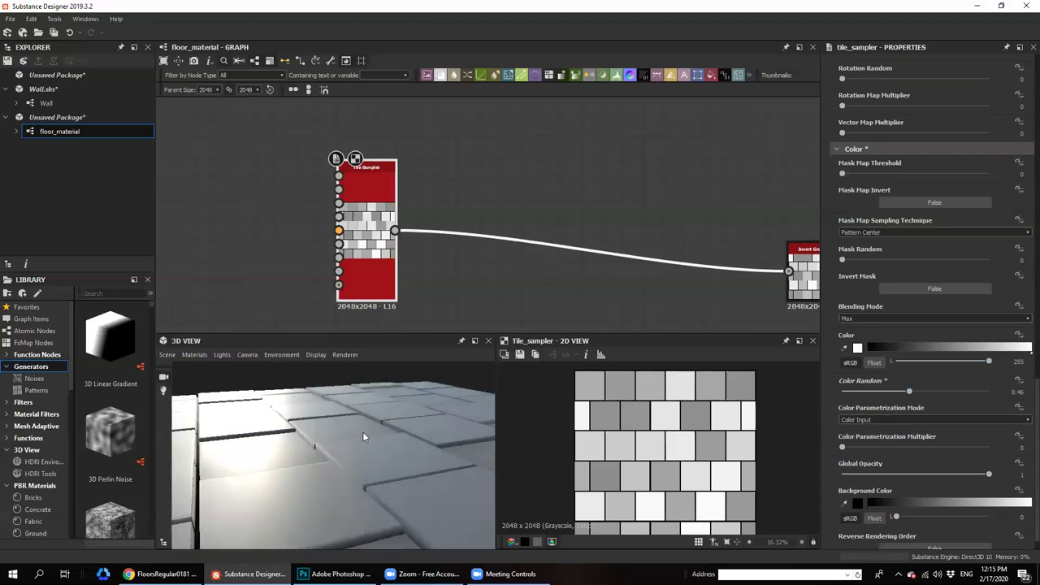
Lower the Tile Sampler's Color Random, trying 0.33 and 0.18, and settle on 0.22
mouse_move(882, 387)
left_mouse_down()
mouse_move(837, 391)
mouse_move(889, 392)
left_mouse_up()
scroll(656, 433, "up", 2)
scroll(656, 433, "up", 1)
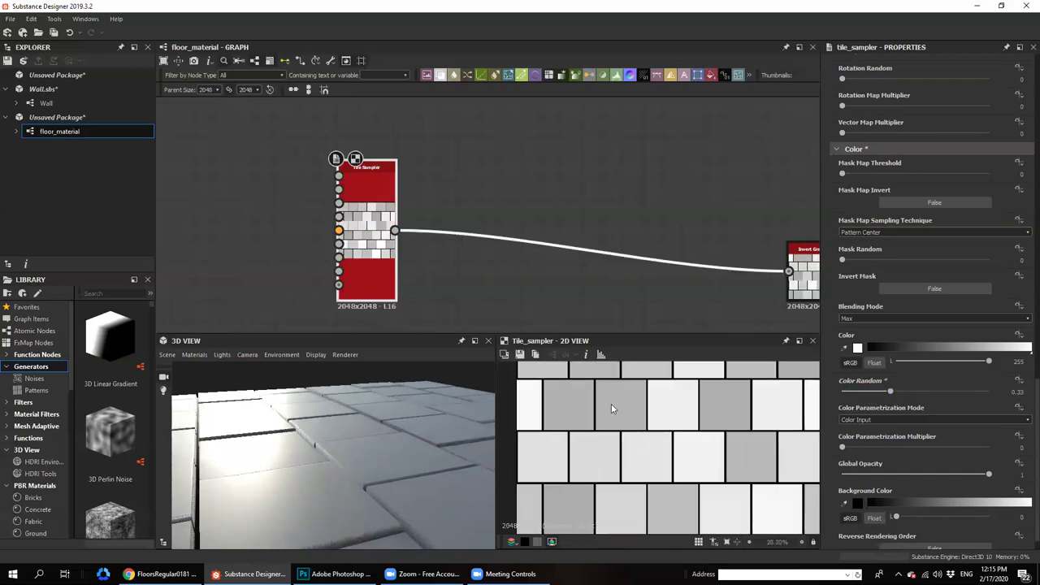
left_click(852, 392)
mouse_move(852, 392)
left_mouse_down()
mouse_move(960, 383)
mouse_move(849, 383)
mouse_move(868, 393)
left_mouse_up()
left_click_drag(434, 414, 800, 383)
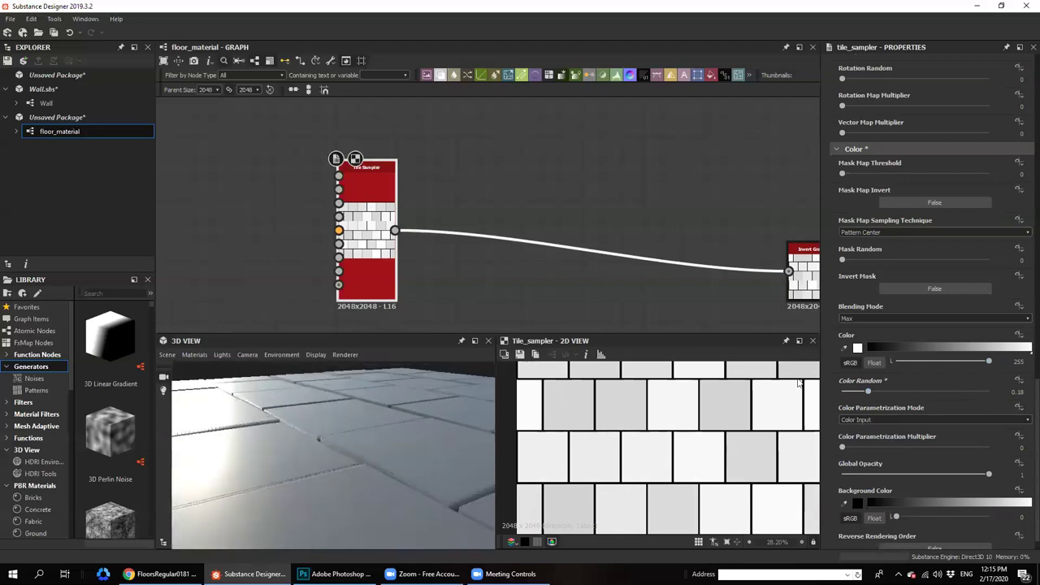
left_click_drag(869, 393, 874, 391)
Move the Tile Sampler node farther from the Invert Grayscale node and check the FloorsCheckerboard0046 reference in the browser
scroll(330, 227, "down", 3)
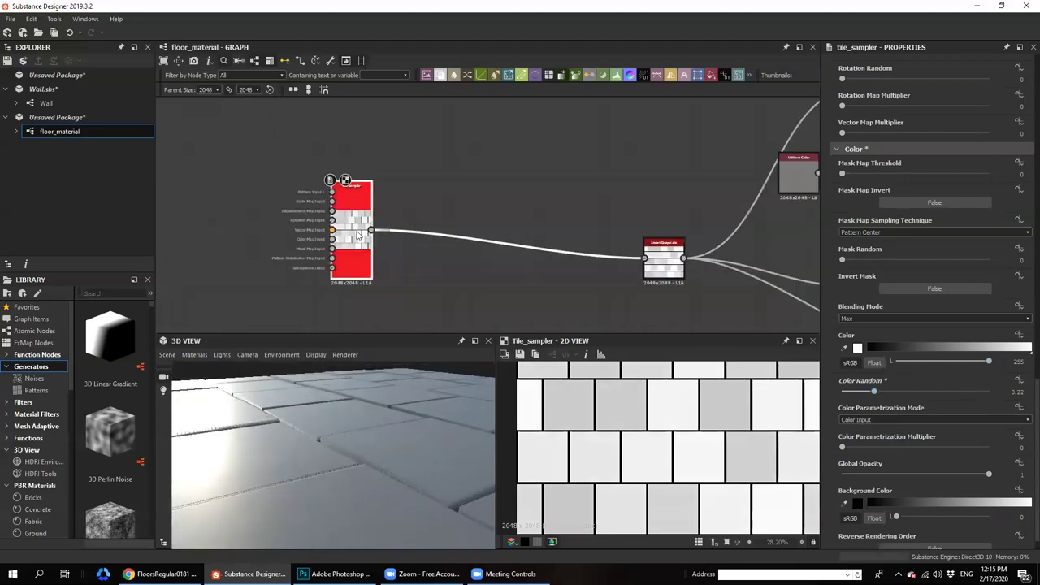
left_click_drag(345, 231, 269, 237)
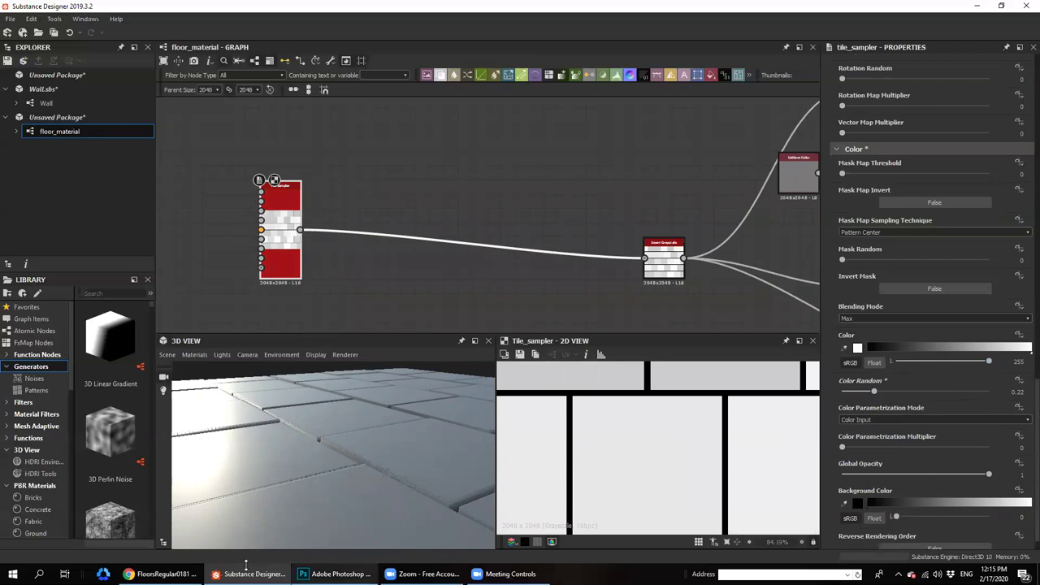
left_click(162, 574)
left_click(478, 12)
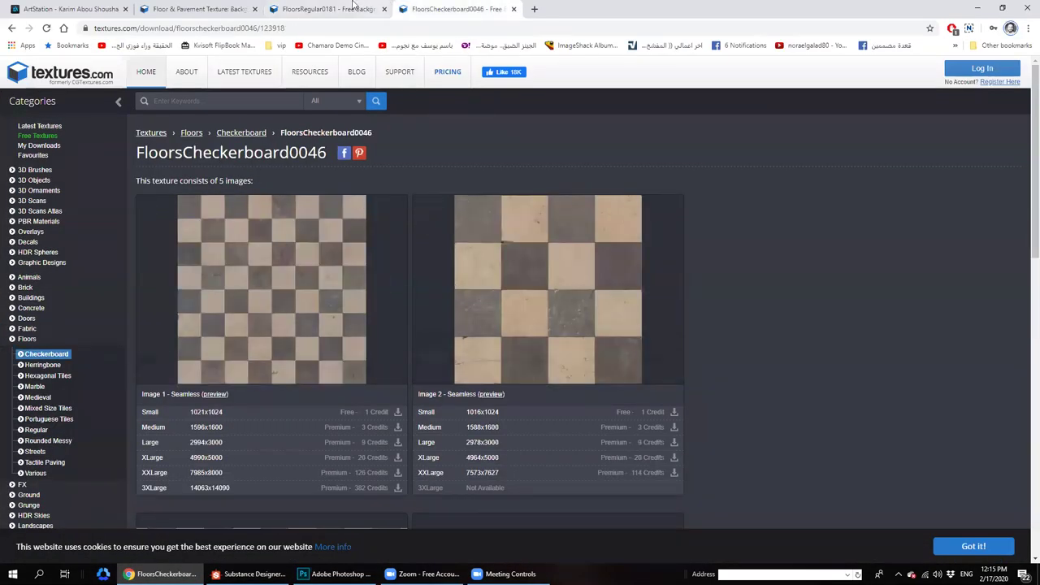
mouse_move(287, 243)
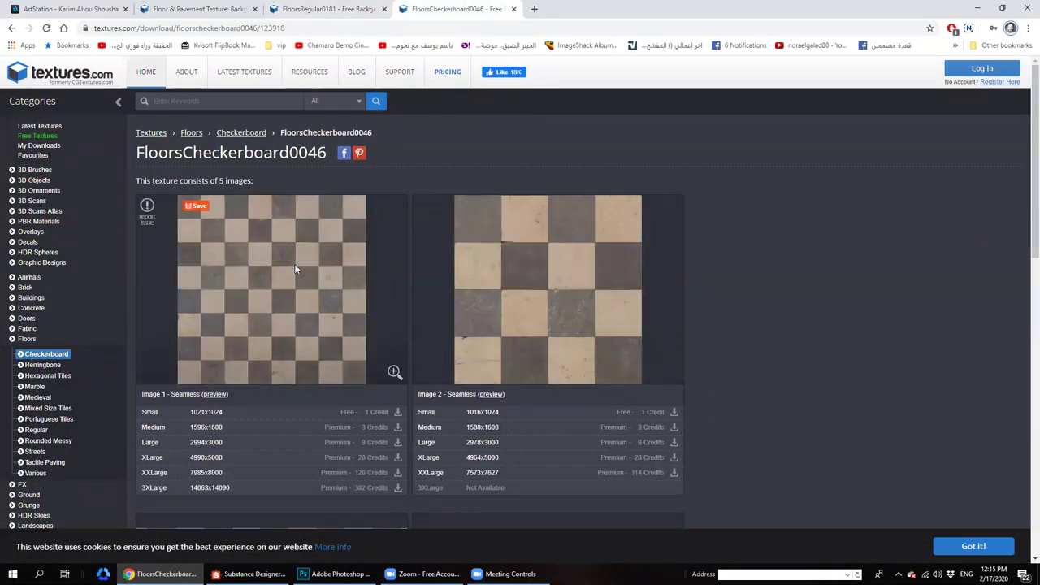
left_click(163, 574)
left_click_drag(381, 440, 341, 455)
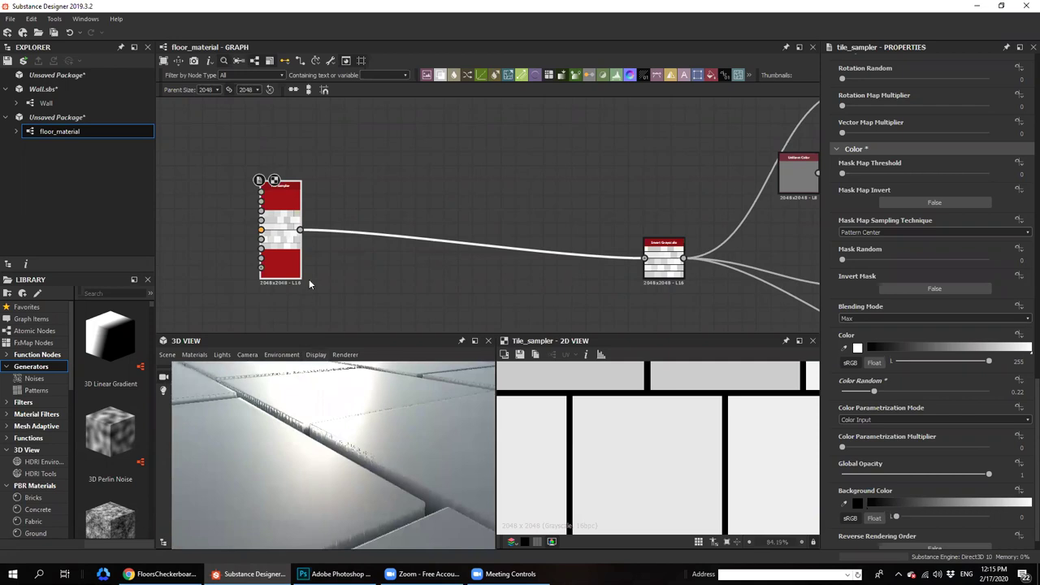
Insert a Bevel node between the Tile Sampler and the Invert Grayscale node
key("space")
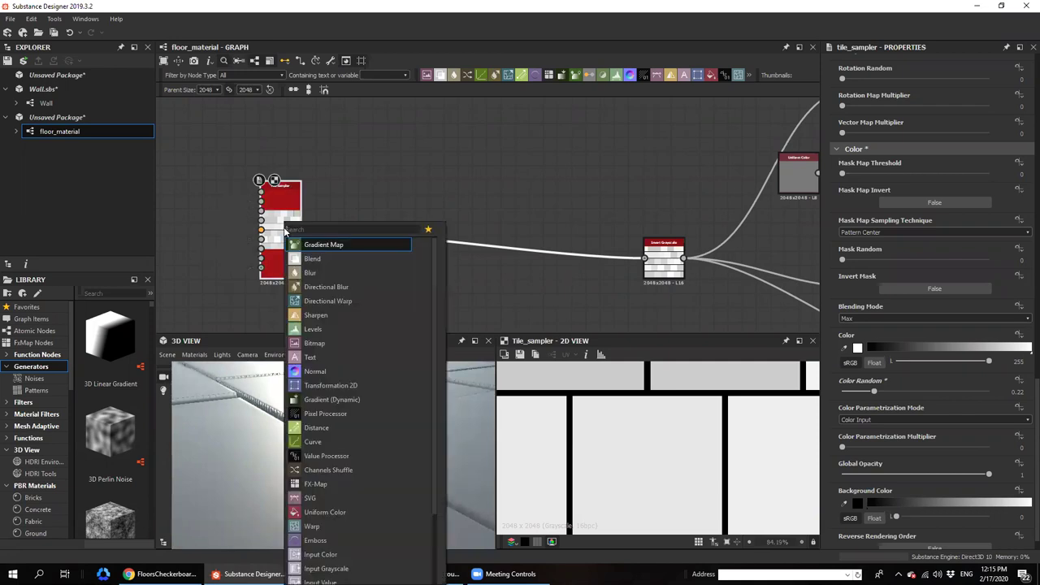
left_click(277, 229)
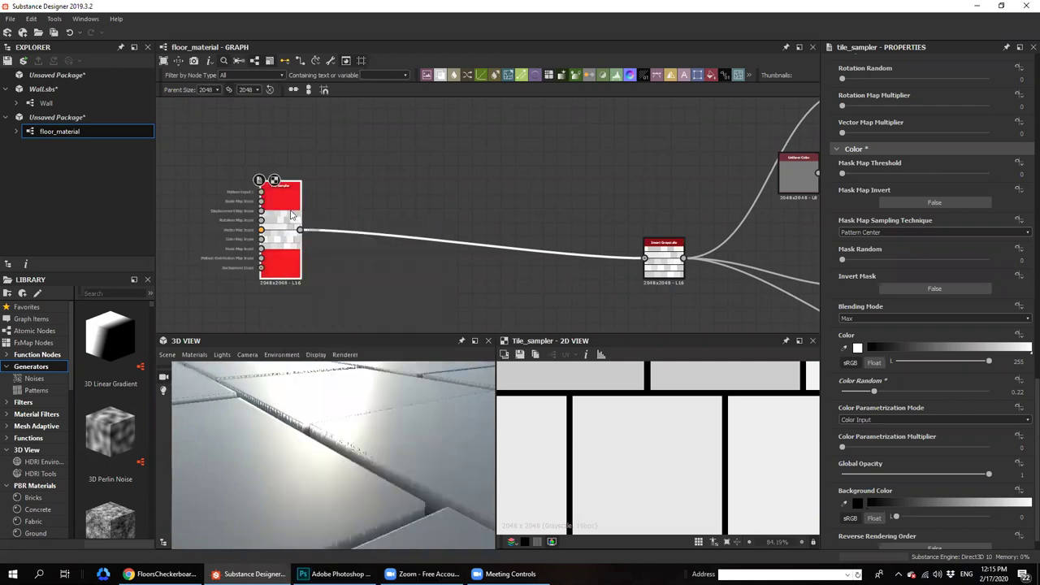
key("space")
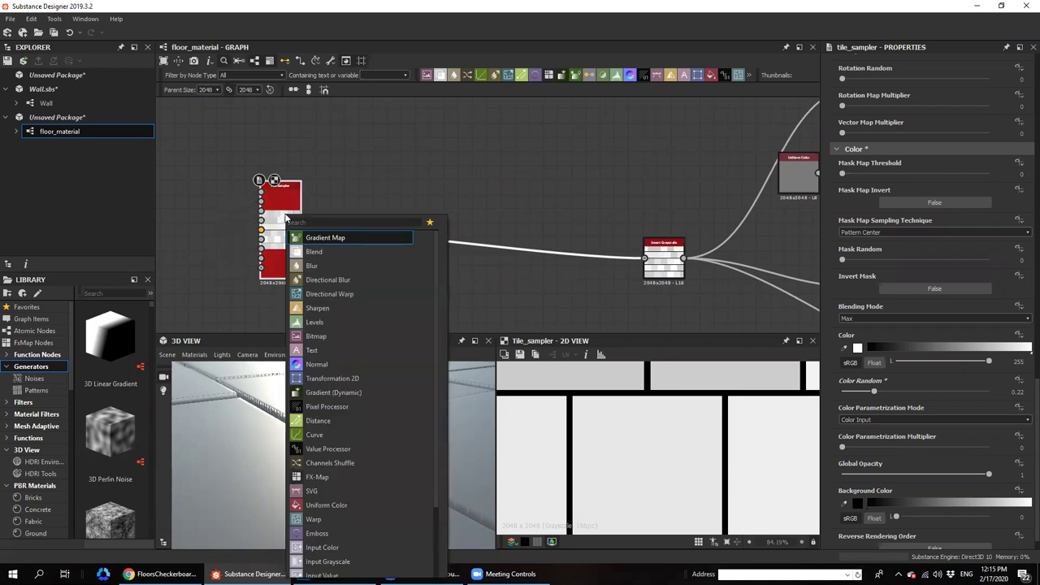
type("bl")
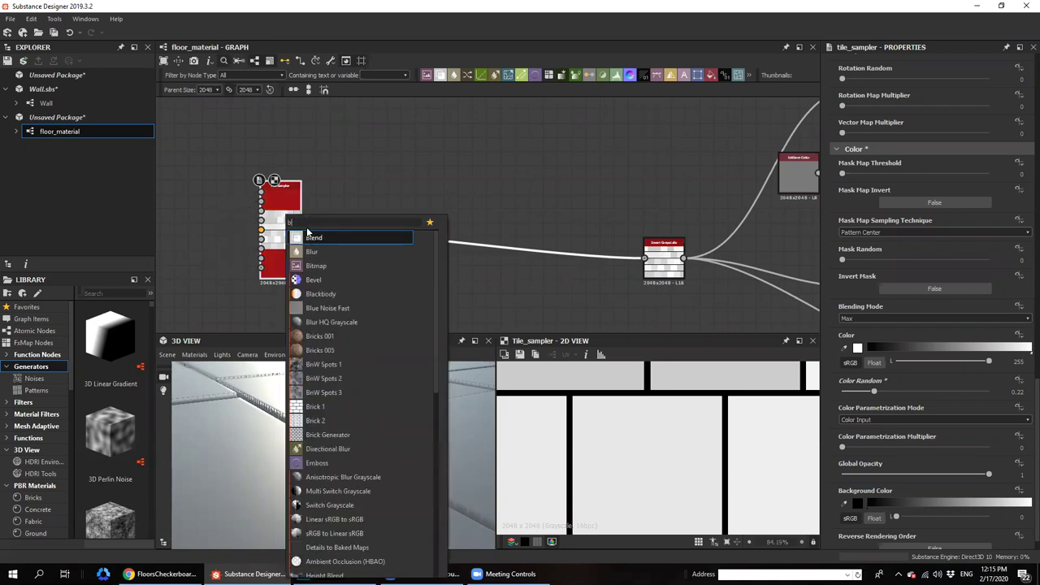
type("ev")
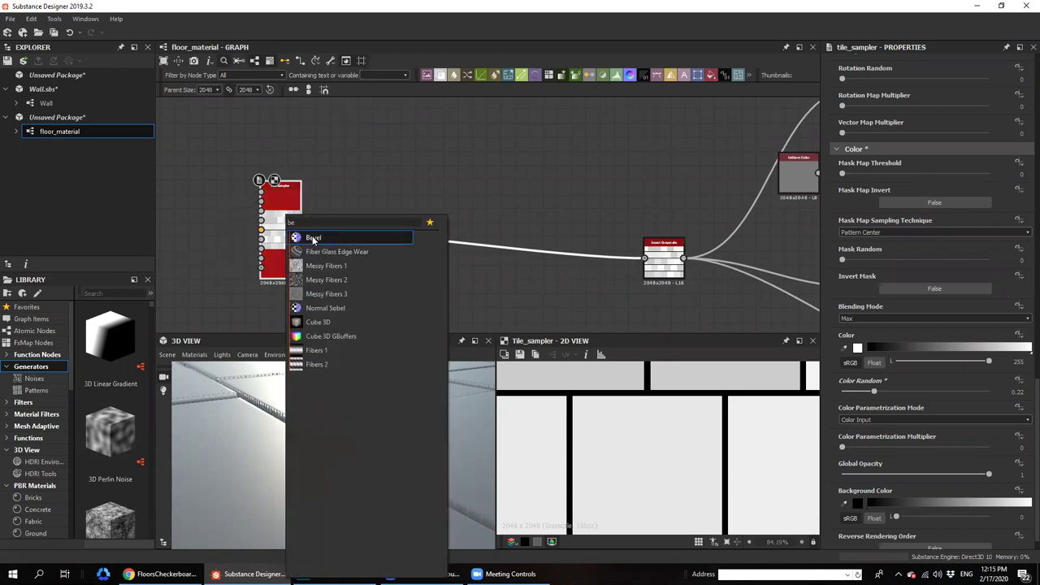
key("Return")
left_click_drag(355, 233, 483, 263)
left_click_drag(353, 250, 381, 244)
Set the Bevel's Distance to 0, then raise it to 0.01 and check the tile edges
left_click_drag(329, 429, 293, 459)
scroll(341, 240, "up", 4)
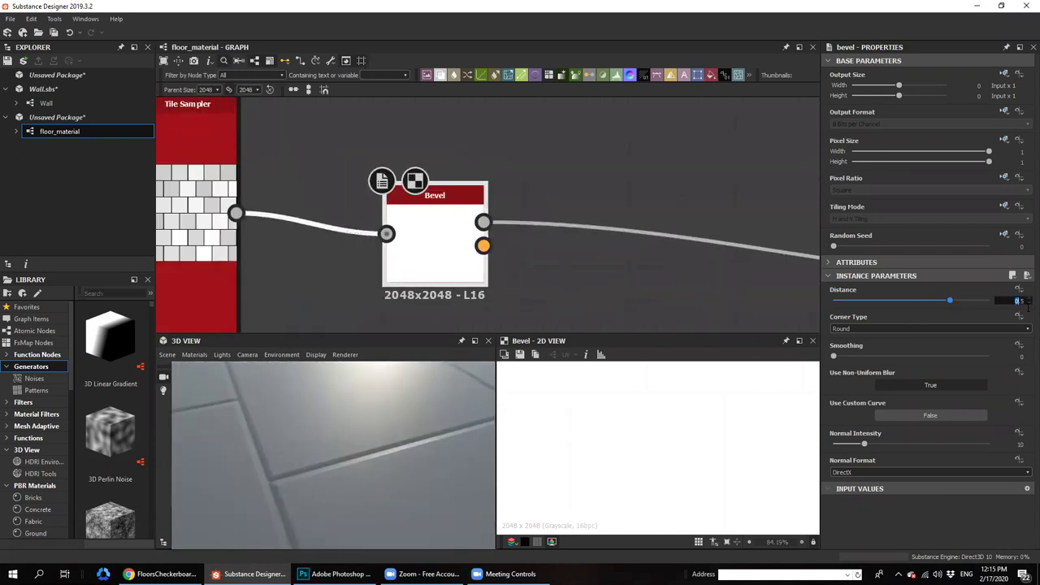
key("Return")
scroll(552, 438, "up", 4)
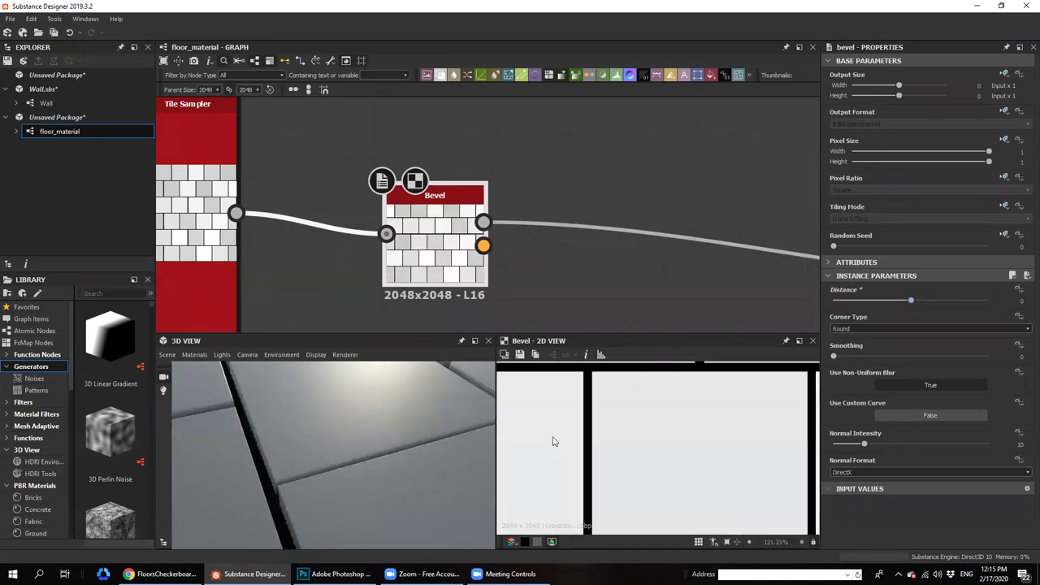
left_click_drag(908, 300, 911, 303)
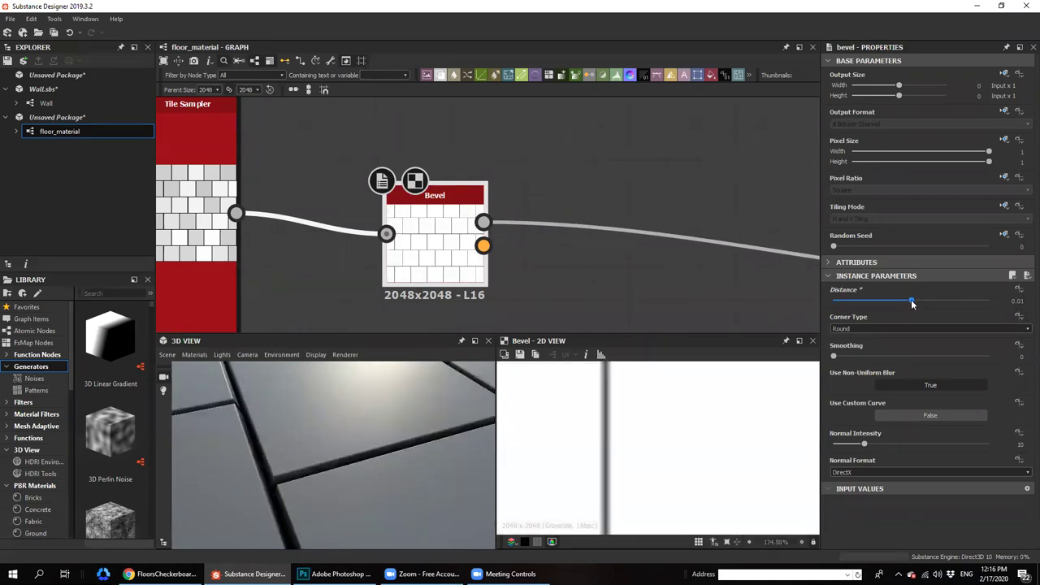
middle_click_drag(620, 441, 619, 520)
Set the Bevel's Smoothing to 0.05 and inspect the tile edges in the 3D preview
mouse_move(835, 358)
left_mouse_down()
mouse_move(845, 359)
mouse_move(831, 357)
left_mouse_up()
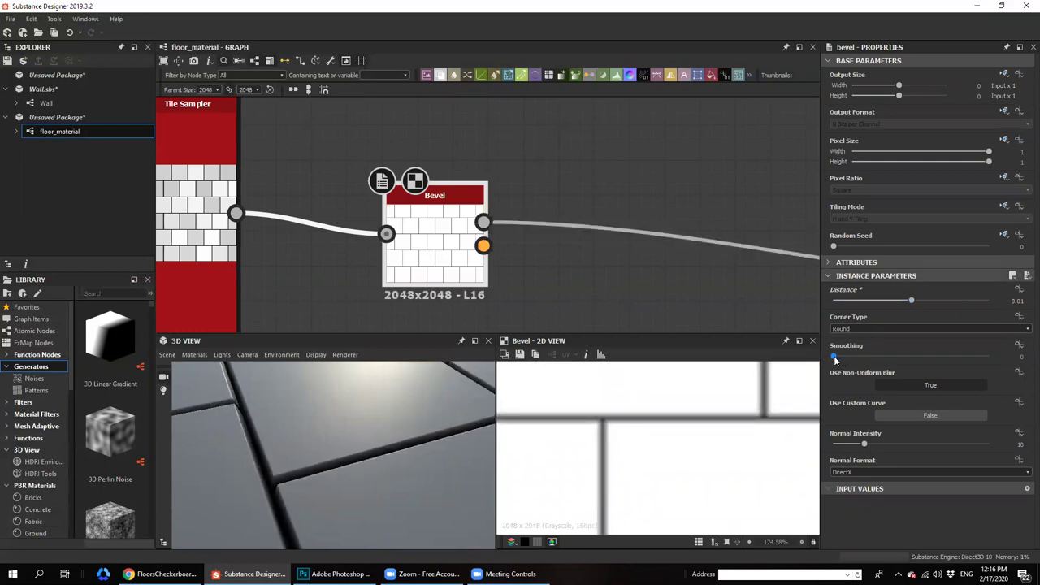
left_click_drag(375, 445, 366, 468)
left_click_drag(384, 470, 420, 357)
Move the Bevel's output link to the Tile Sampler to compare the floor without bevel, restore it, and check the checkerboard reference
left_click_drag(483, 222, 236, 214, "shift")
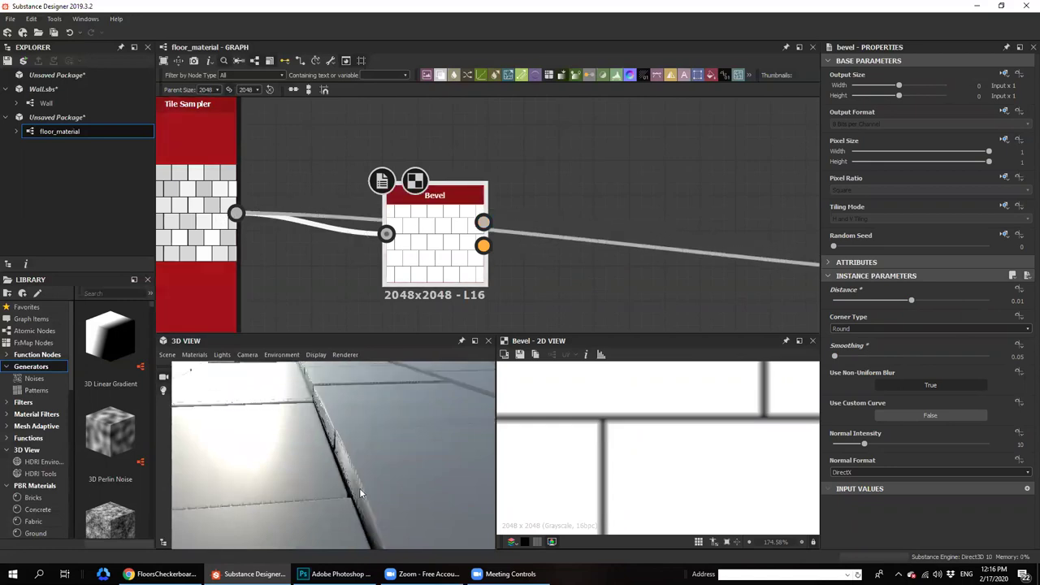
left_click_drag(377, 450, 332, 449)
scroll(423, 234, "down", 2)
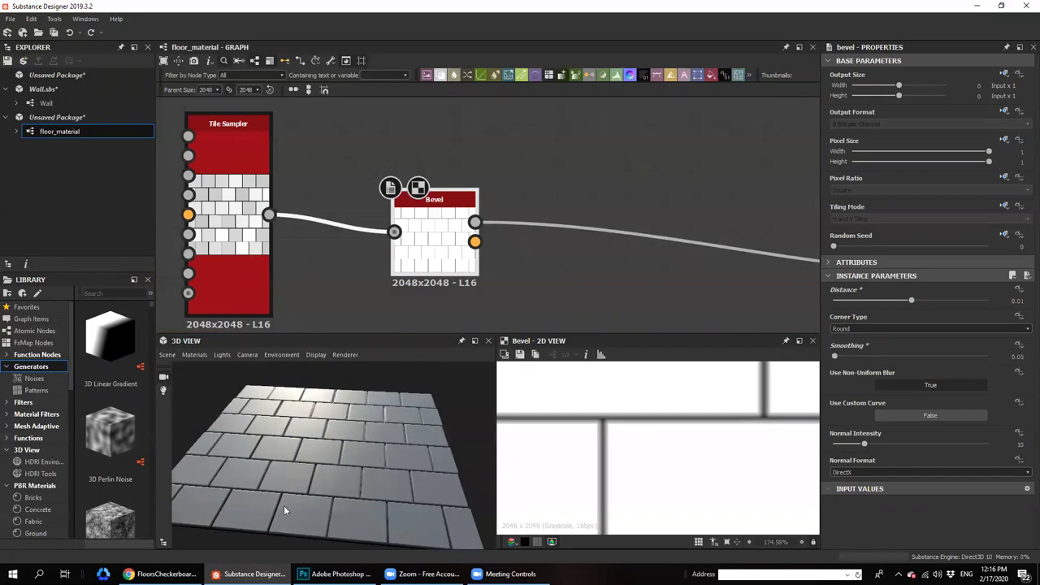
left_click(162, 573)
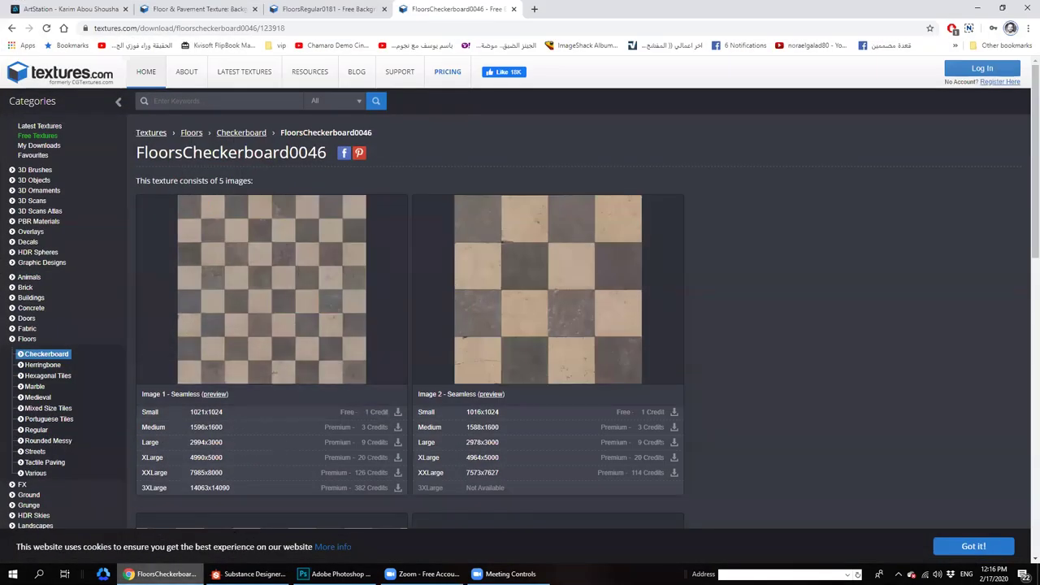
Switch back to Substance Designer and examine the bevelled tiles in the 3D preview and the Tile Sampler and Bevel nodes in the graph
key("alt+Tab")
scroll(387, 447, "up", 5)
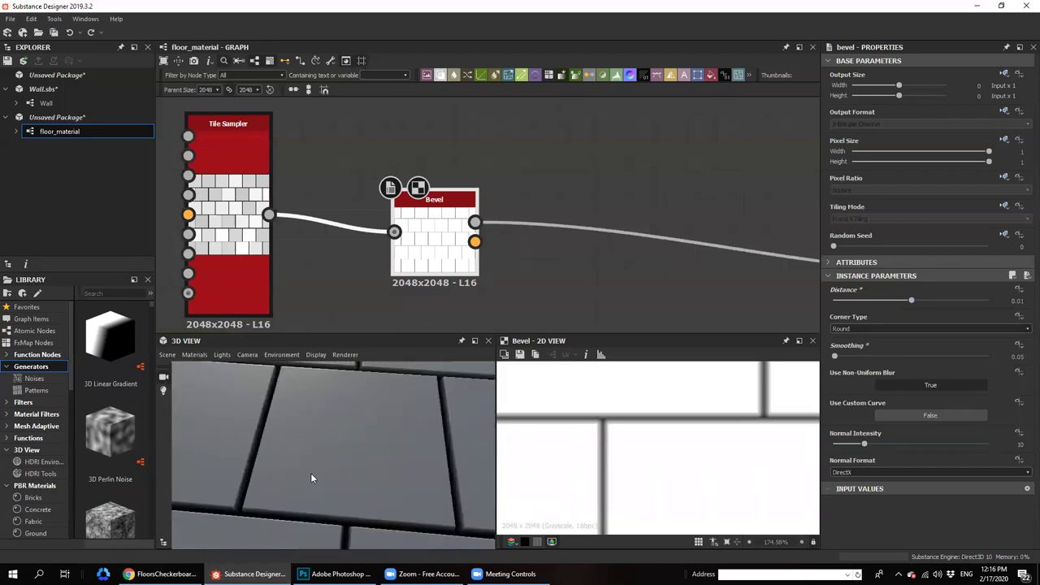
mouse_move(311, 472)
left_mouse_down()
mouse_move(360, 476)
mouse_move(290, 464)
mouse_move(318, 429)
mouse_move(311, 489)
mouse_move(290, 457)
mouse_move(342, 471)
mouse_move(301, 465)
mouse_move(323, 481)
mouse_move(301, 459)
left_mouse_up()
scroll(440, 244, "down", 3)
middle_click_drag(390, 241, 511, 257)
left_click_drag(328, 198, 616, 295)
middle_click_drag(530, 252, 372, 236)
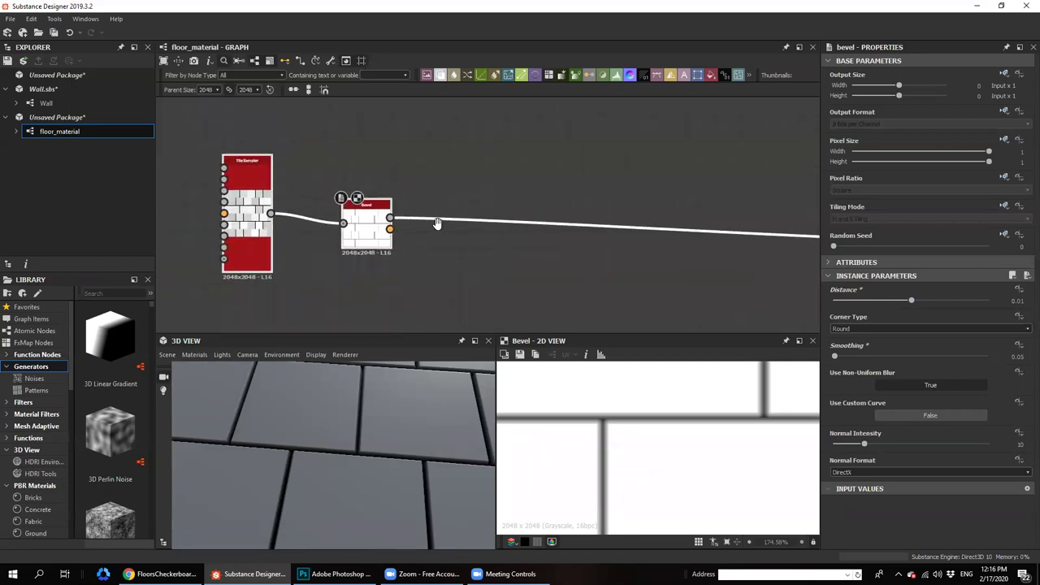
middle_click_drag(407, 306, 411, 266)
Add a Flood Fill node below the Bevel, connect the Bevel's Height output to it, and view the fill pattern in 2D
key("space")
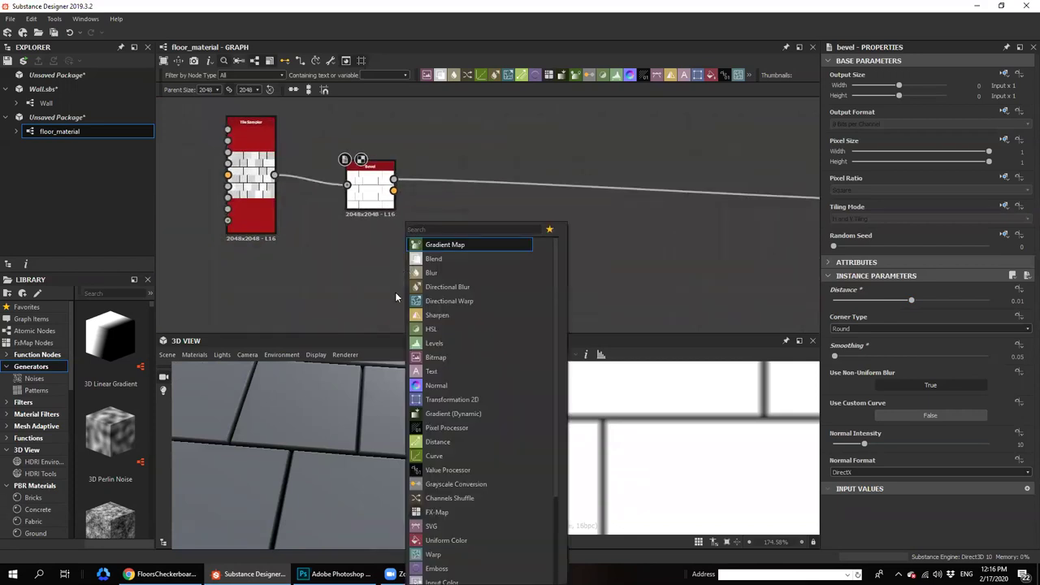
key("Escape")
key("space")
type("fl")
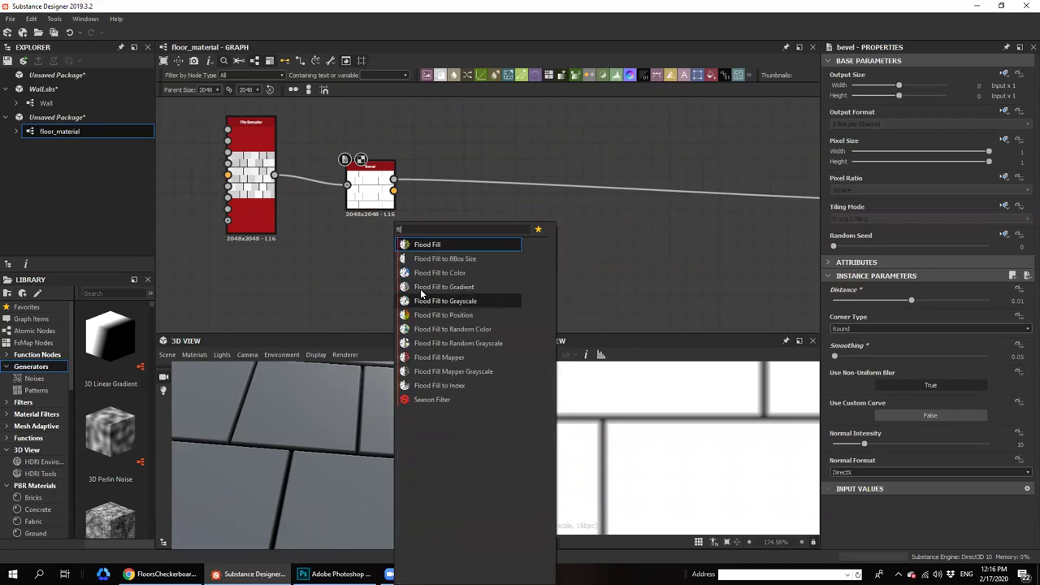
left_click(422, 245)
left_click_drag(410, 287, 452, 300)
double_click(385, 298)
left_click_drag(385, 298, 453, 314)
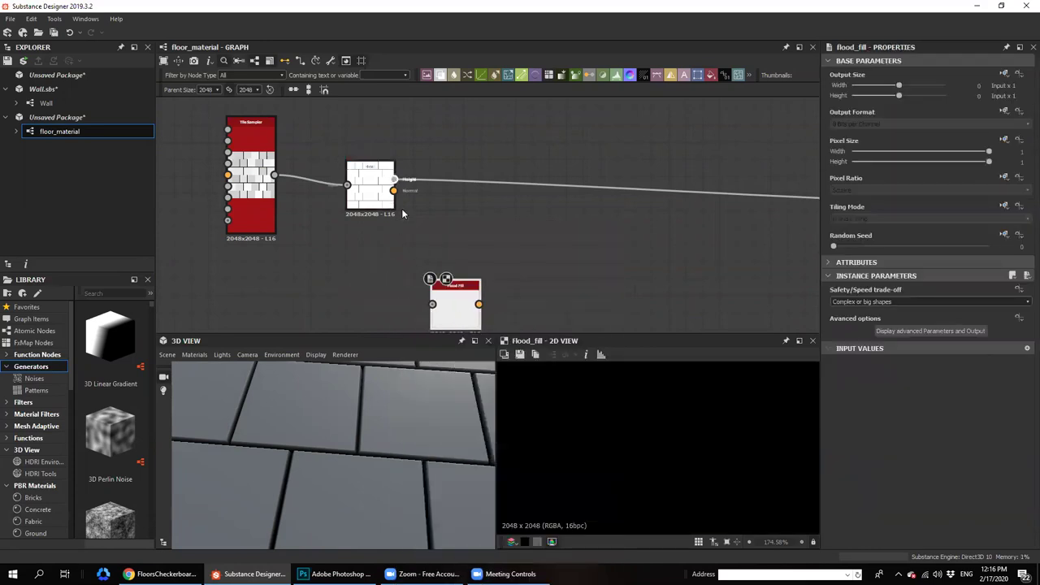
scroll(652, 427, "down", 5)
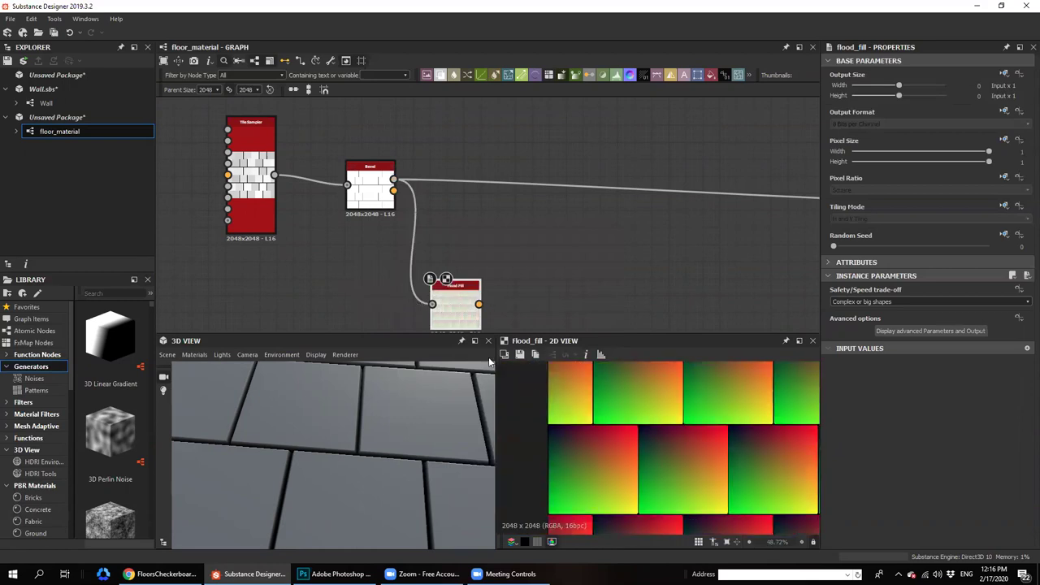
scroll(558, 417, "down", 3)
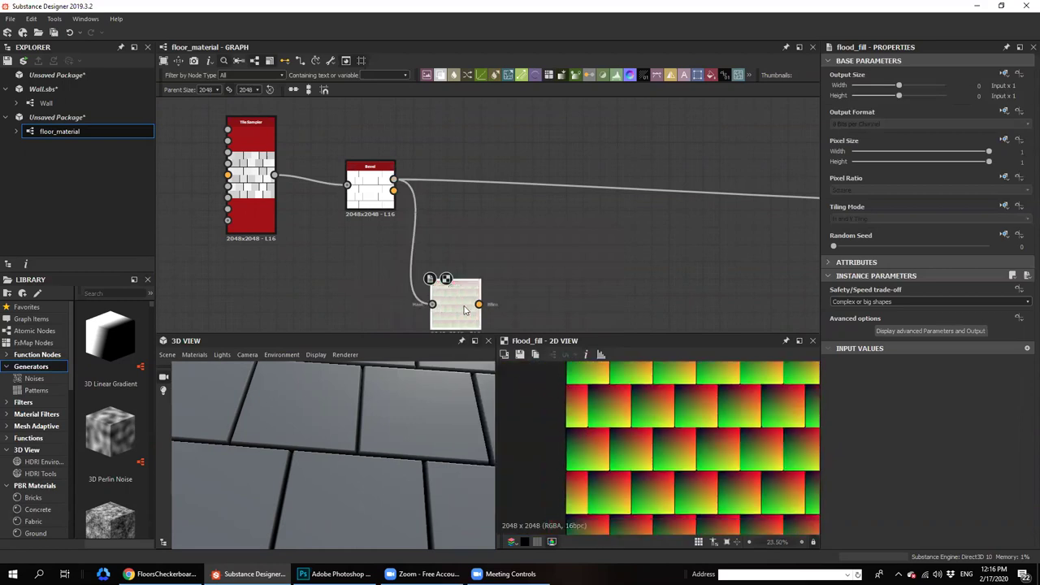
Add a Flood Fill to Gradient node connected to the Flood Fill output
key("space")
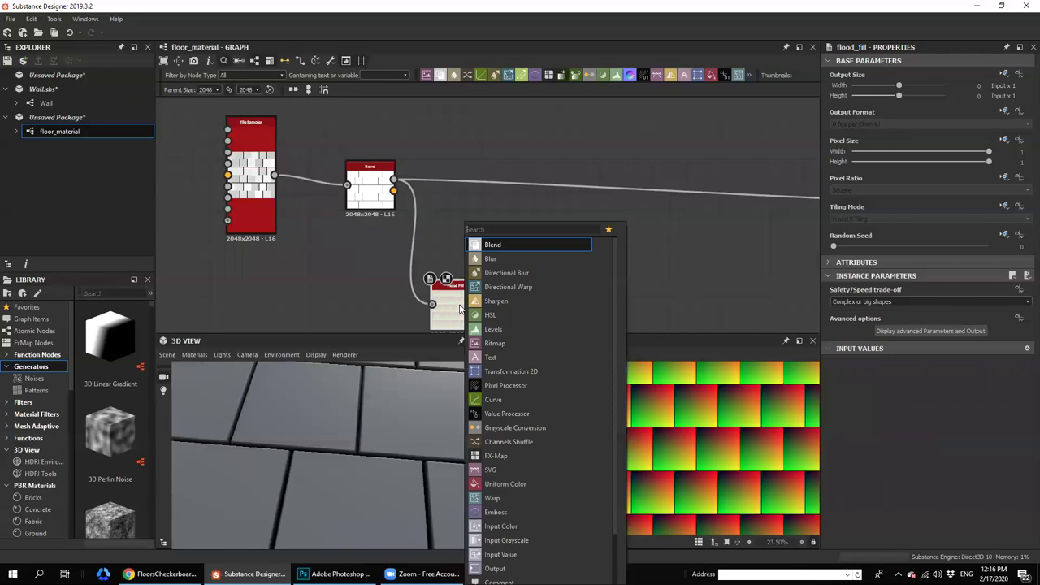
key("Escape")
key("space")
type("fil")
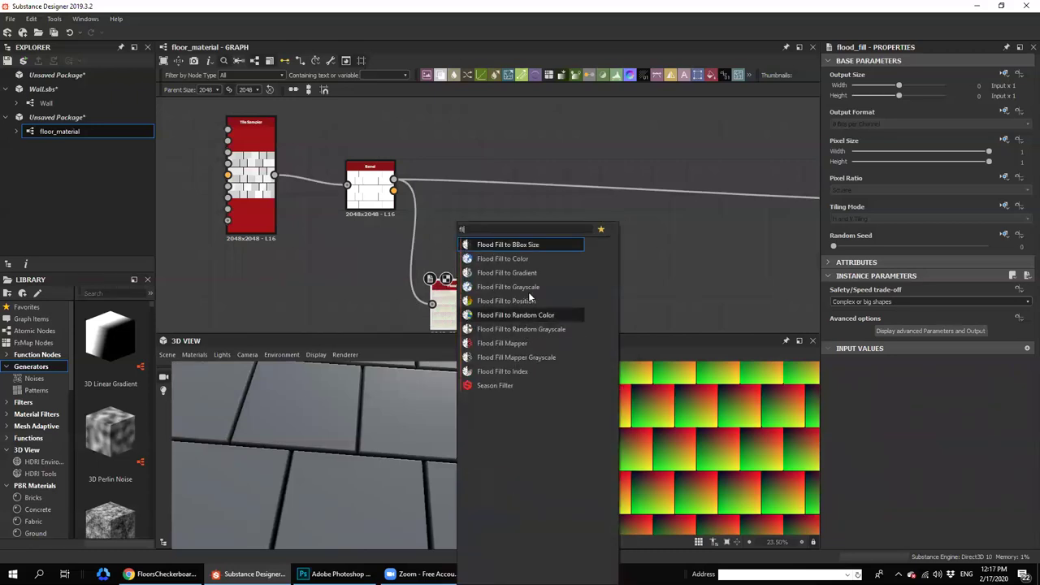
left_click(518, 274)
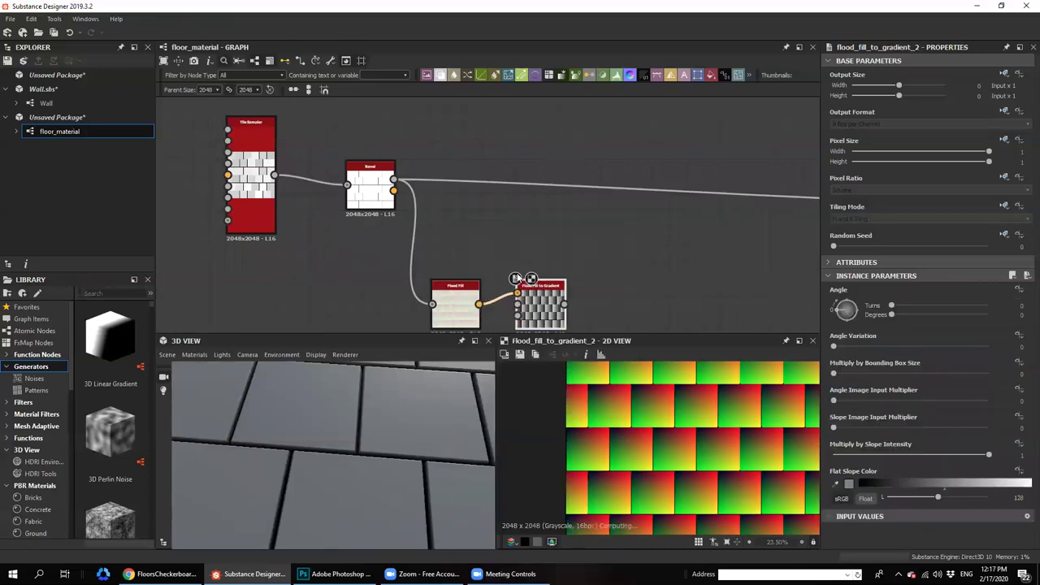
middle_click_drag(587, 314, 567, 300)
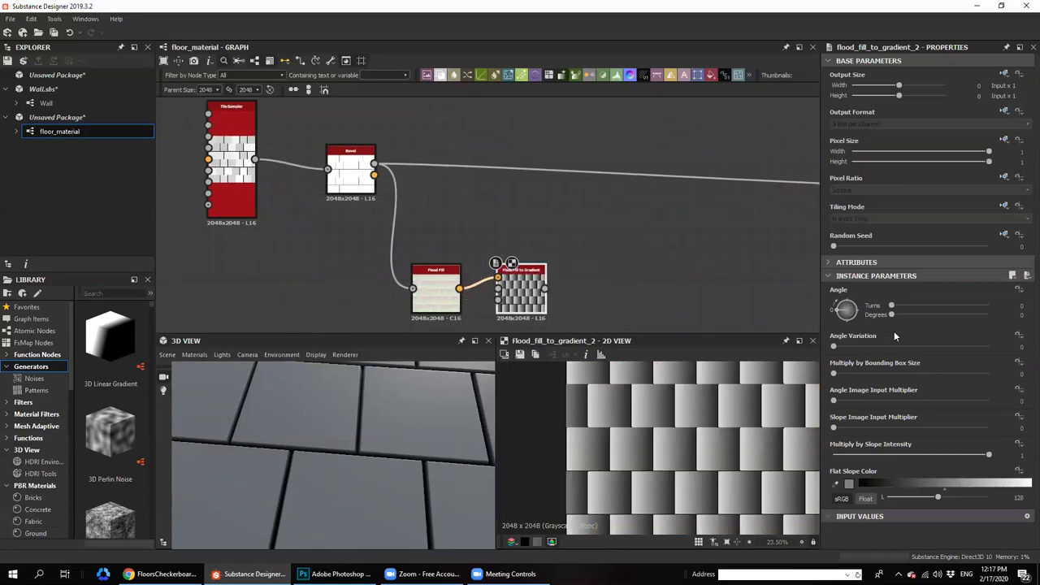
Set the Flood Fill to Gradient's Angle Variation to 1 and inspect the tile gradients and the 3D floor
left_click_drag(853, 348, 987, 346)
scroll(660, 477, "up", 5)
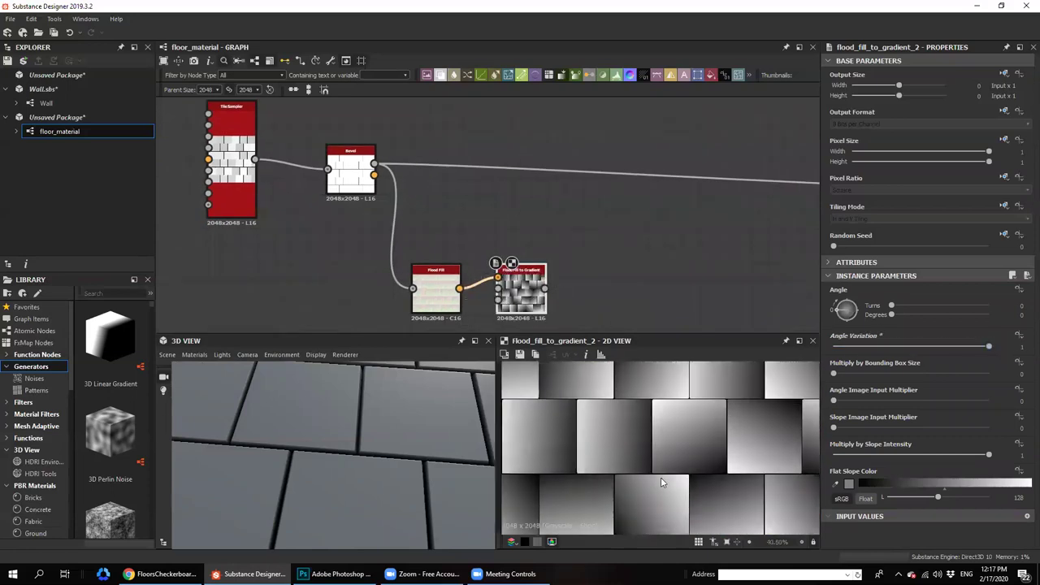
middle_click_drag(553, 405, 577, 425)
left_click_drag(398, 426, 293, 459)
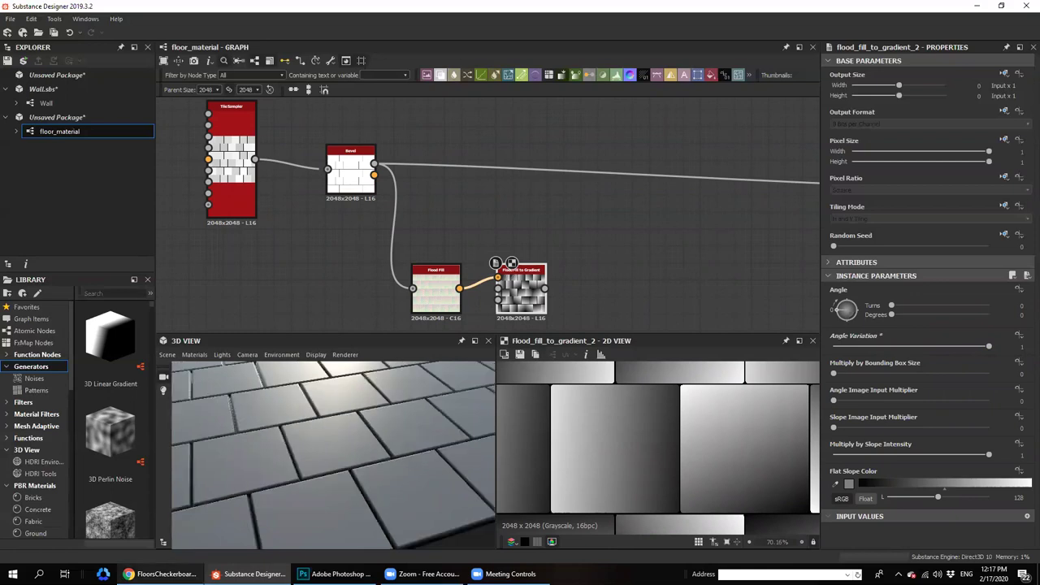
Check the FloorsRegular0181 cobblestone reference in the browser, return to Substance Designer, and move the Flood Fill to Gradient node slightly lower
left_click(160, 573)
left_click(316, 7)
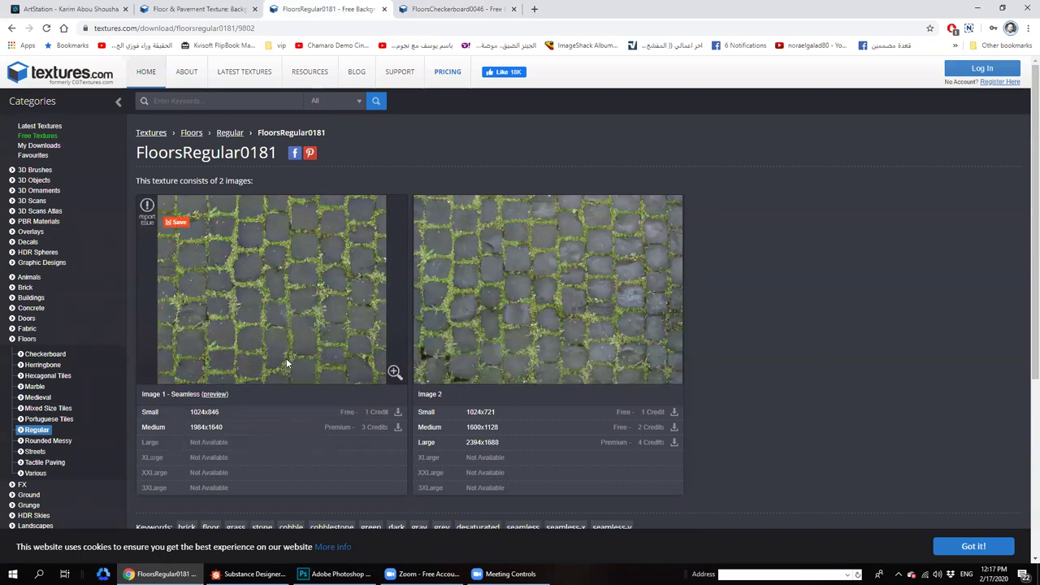
left_click(252, 574)
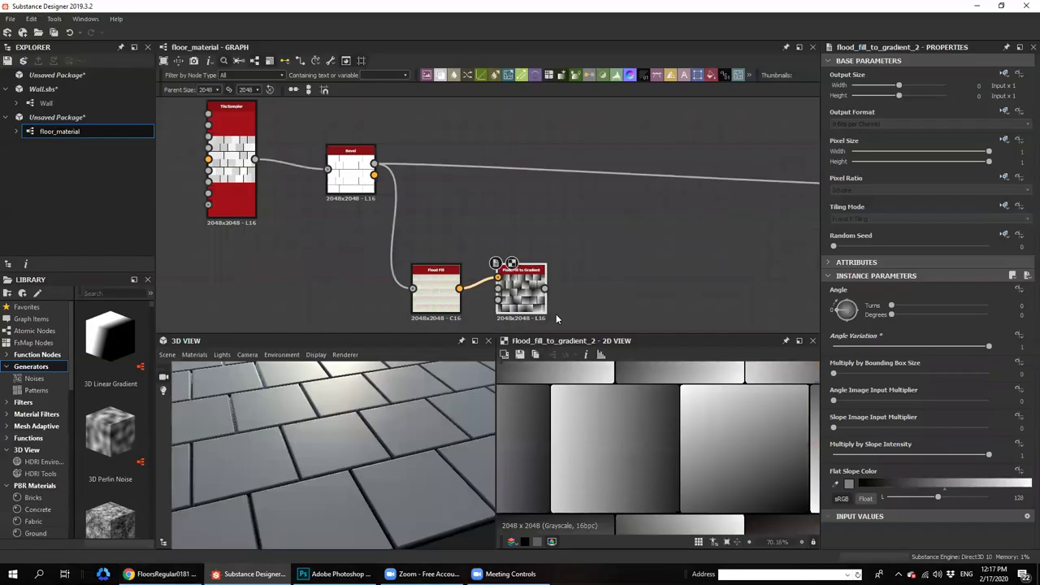
scroll(484, 293, "down", 1)
left_click_drag(485, 275, 485, 290)
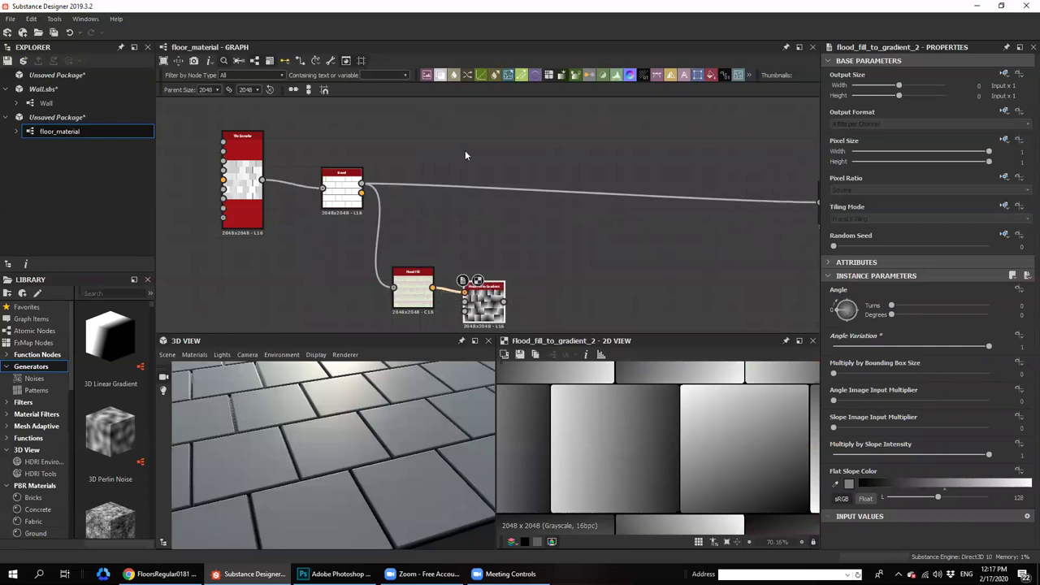
Try a Blend node on the link between the Bevel and the Invert Grayscale node, and delete it again
middle_click_drag(465, 152, 451, 173)
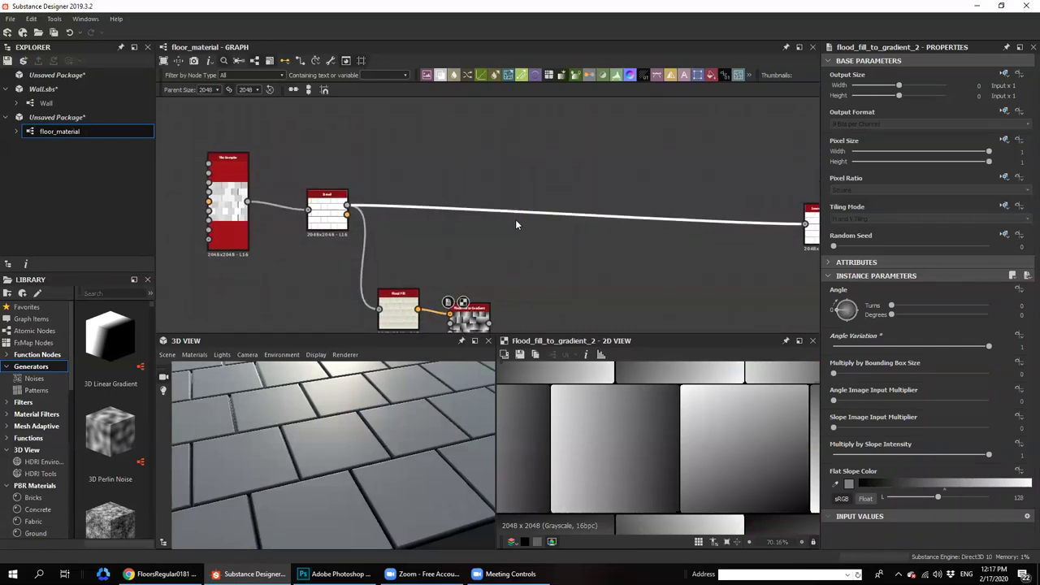
key("space")
left_click(537, 259)
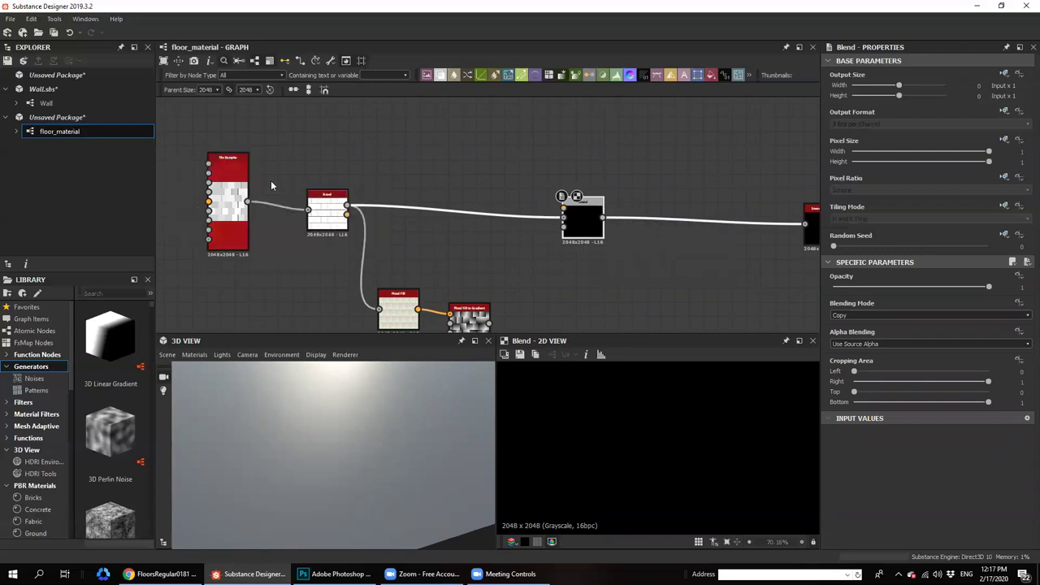
left_click_drag(578, 220, 592, 218)
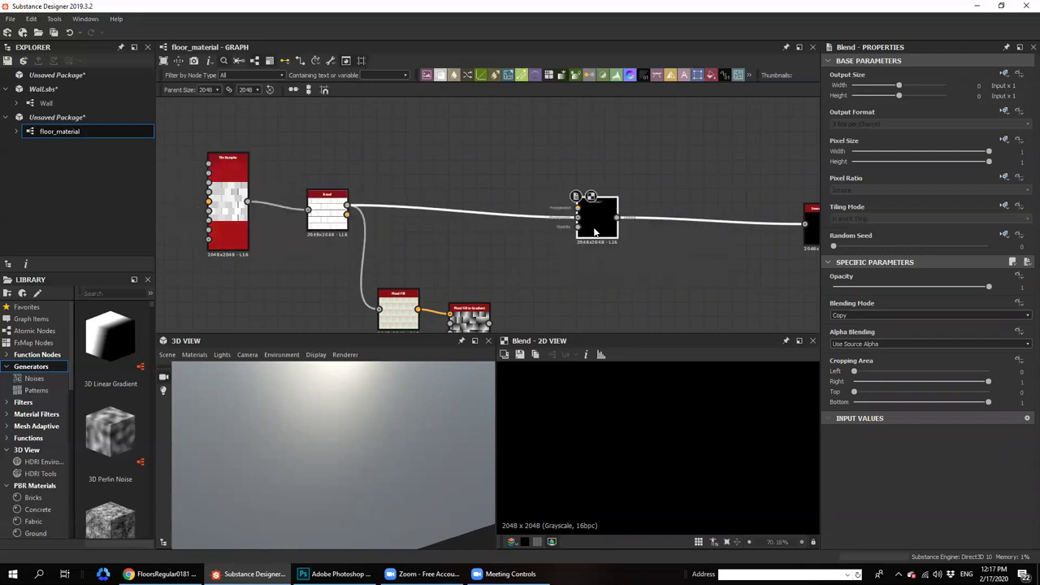
scroll(542, 264, "down", 3)
scroll(557, 254, "up", 3)
scroll(544, 251, "down", 3)
scroll(528, 274, "up", 3)
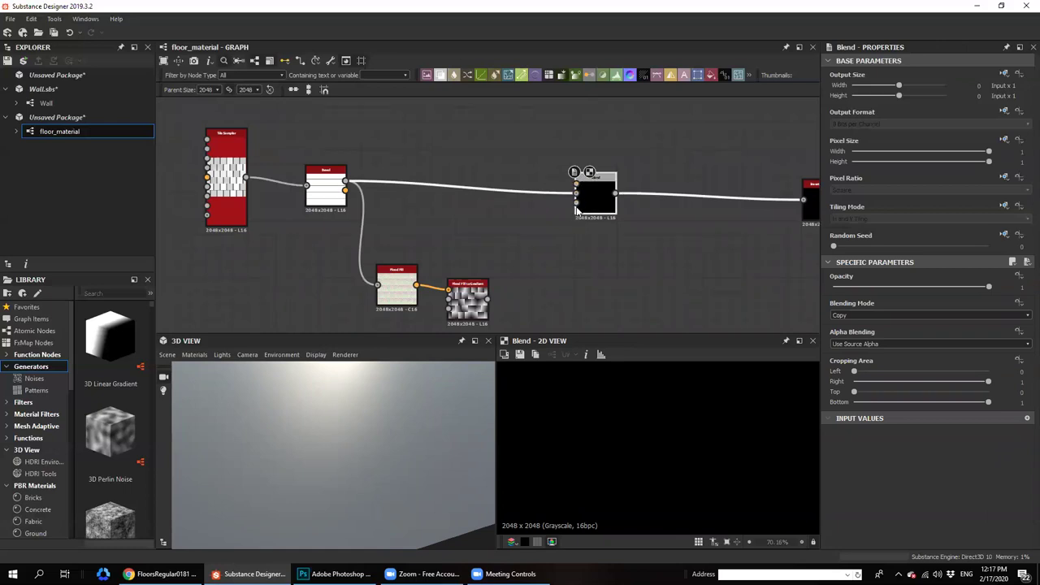
key("Delete")
left_click_drag(341, 195, 346, 190)
left_click_drag(582, 145, 549, 217)
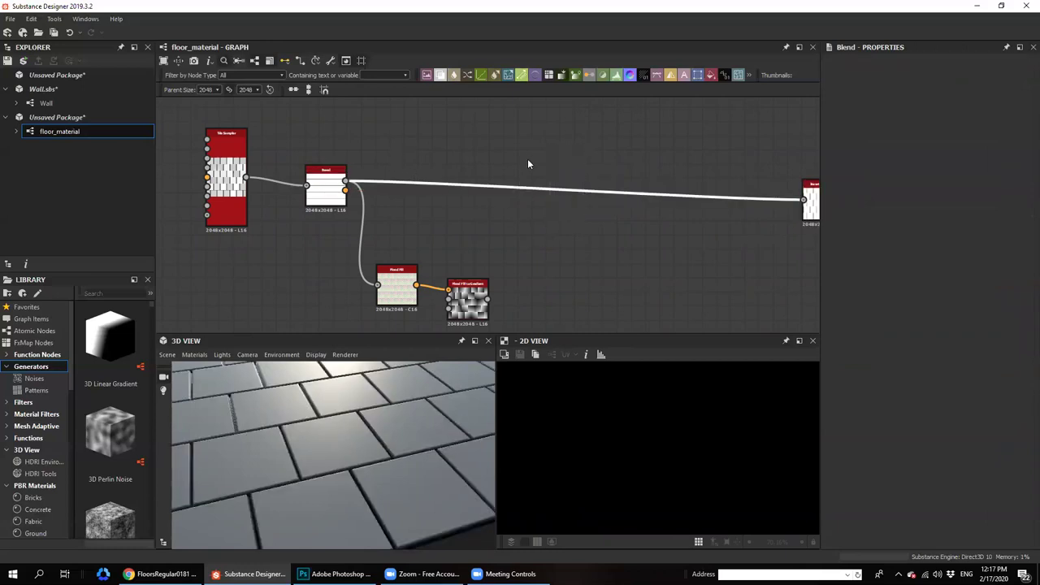
Insert a Blend node between the Bevel and the Invert Grayscale node and look closely at its input slots
key("space")
type("b")
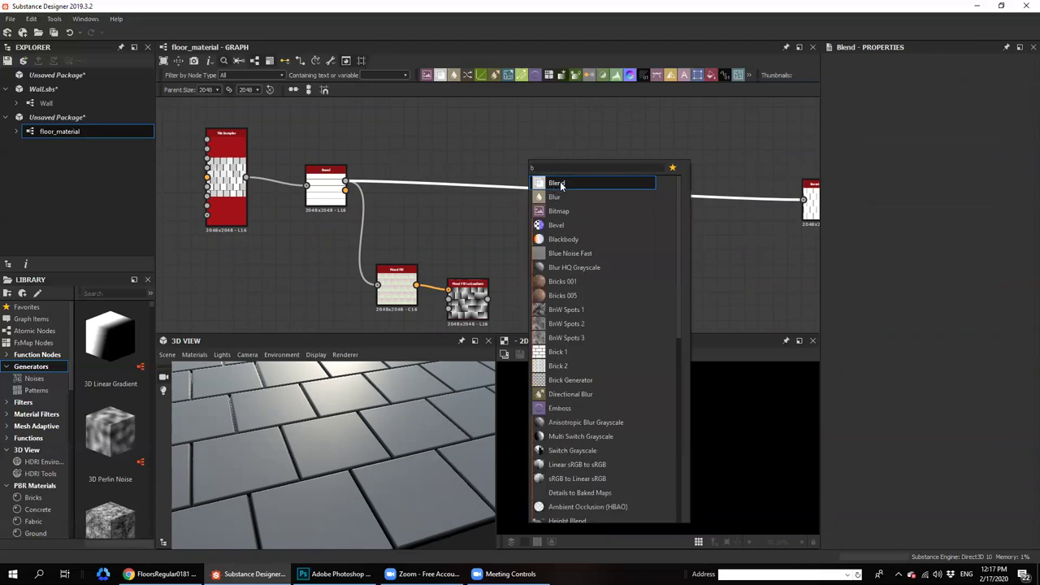
left_click(560, 183)
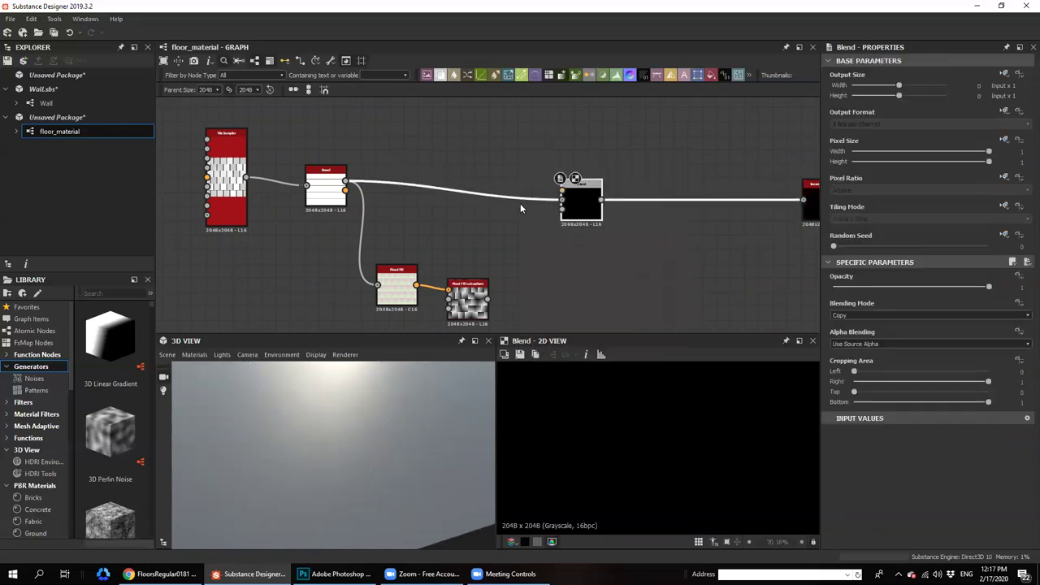
scroll(528, 204, "up", 6)
middle_click_drag(636, 185, 605, 209)
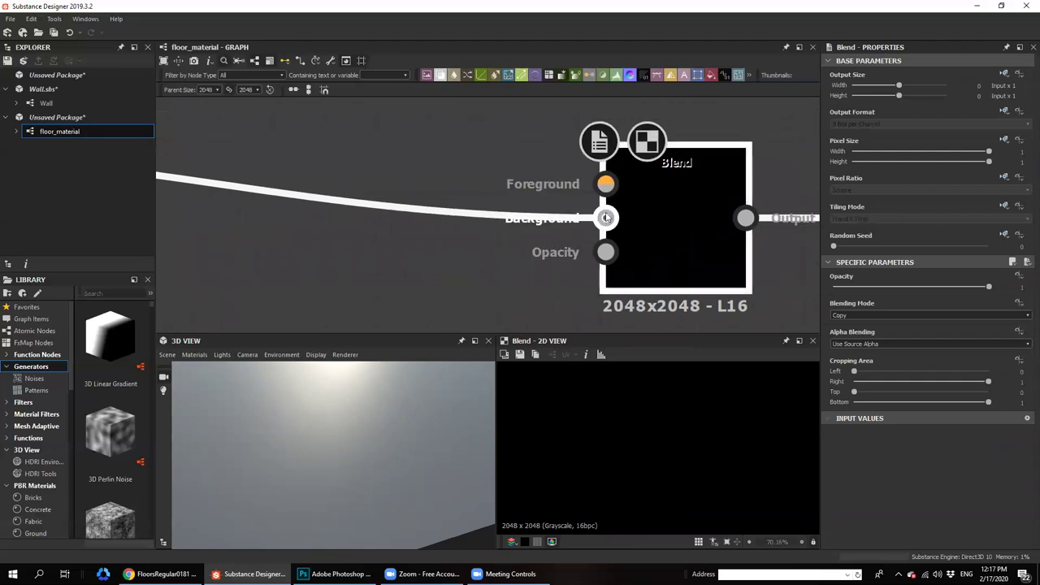
Connect the Flood Fill to Gradient output to the Blend foreground and set the blending mode to Multiply
scroll(613, 183, "down", 6)
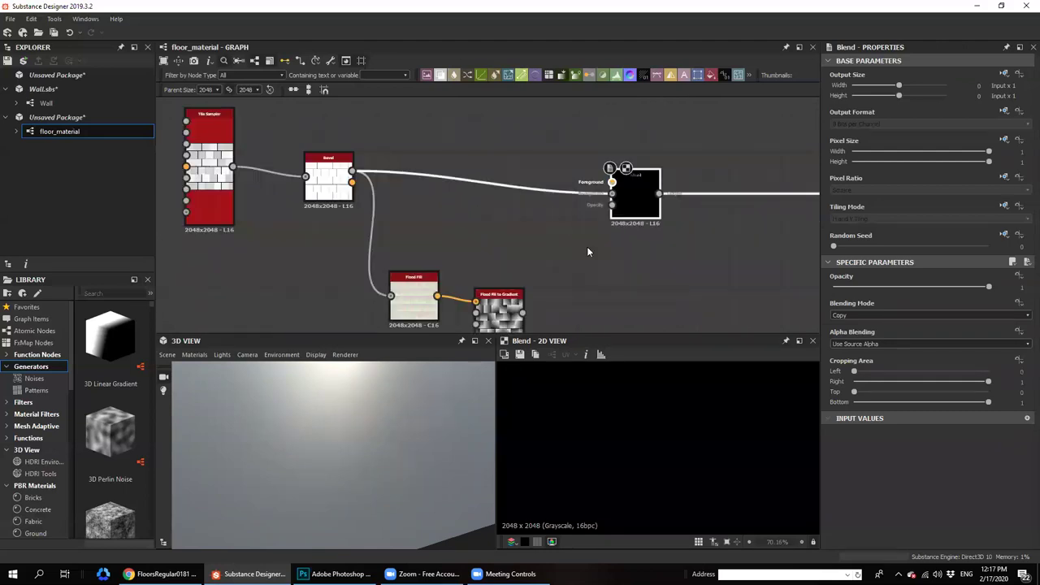
left_click_drag(333, 414, 325, 443)
left_click(868, 315)
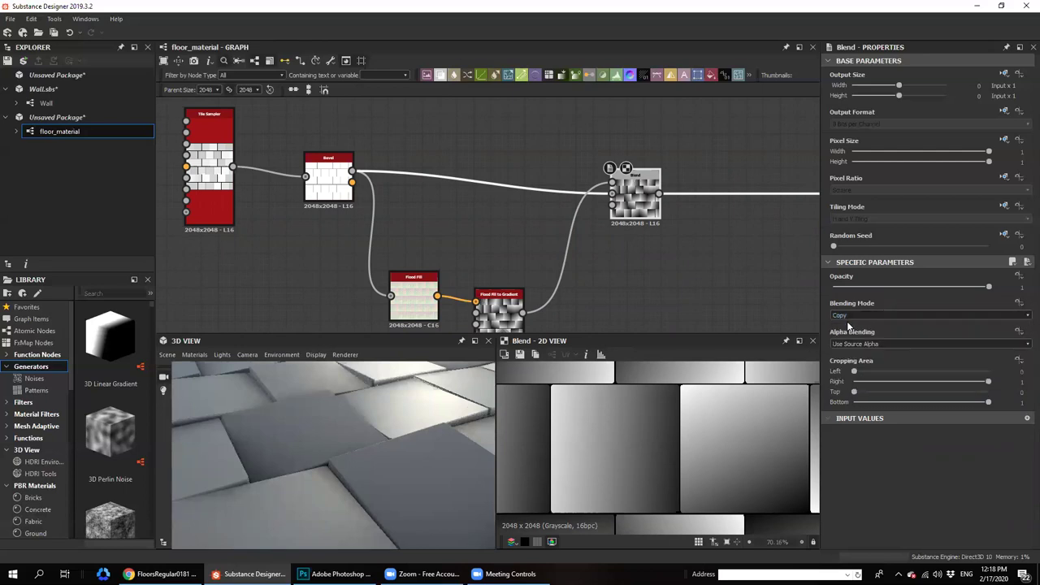
left_click(845, 338)
key("Down")
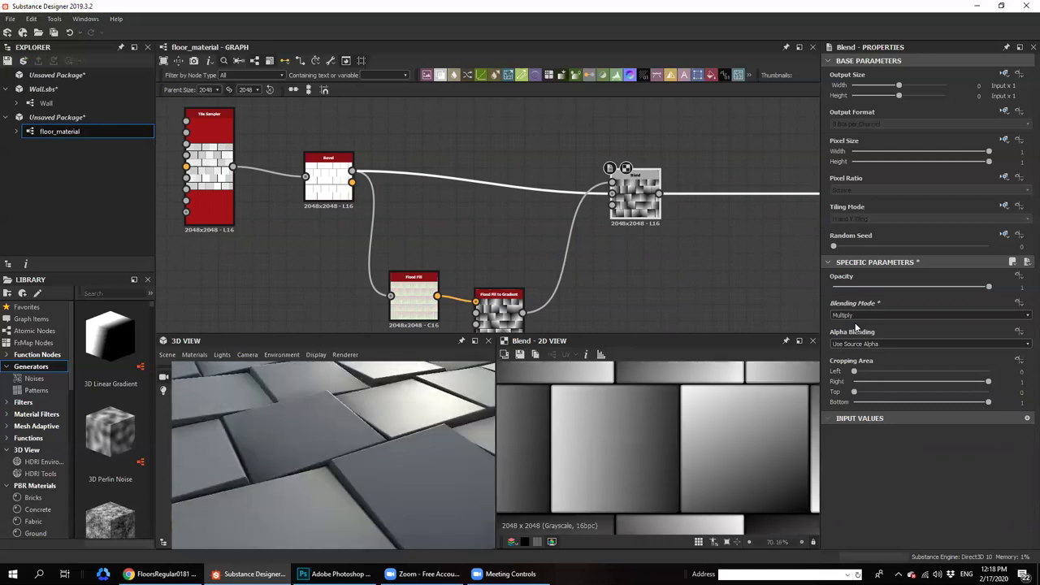
left_click_drag(385, 478, 423, 455)
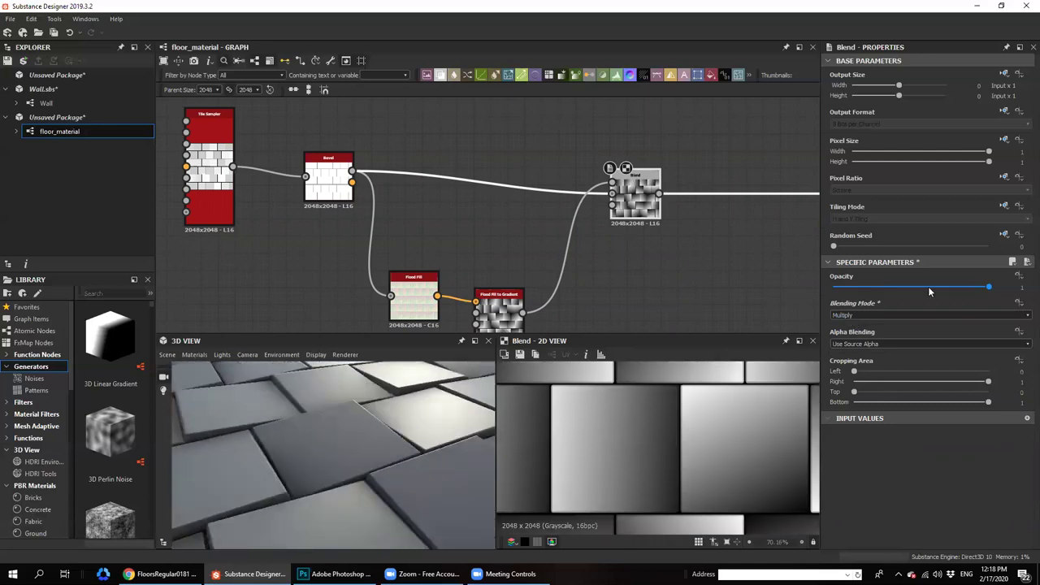
Set the Blend node's opacity to 0.5 and check the tile shading on the 3D surface
left_click_drag(969, 287, 907, 290)
left_click_drag(335, 472, 321, 454)
mouse_move(906, 287)
left_mouse_down()
mouse_move(877, 289)
mouse_move(910, 288)
left_mouse_up()
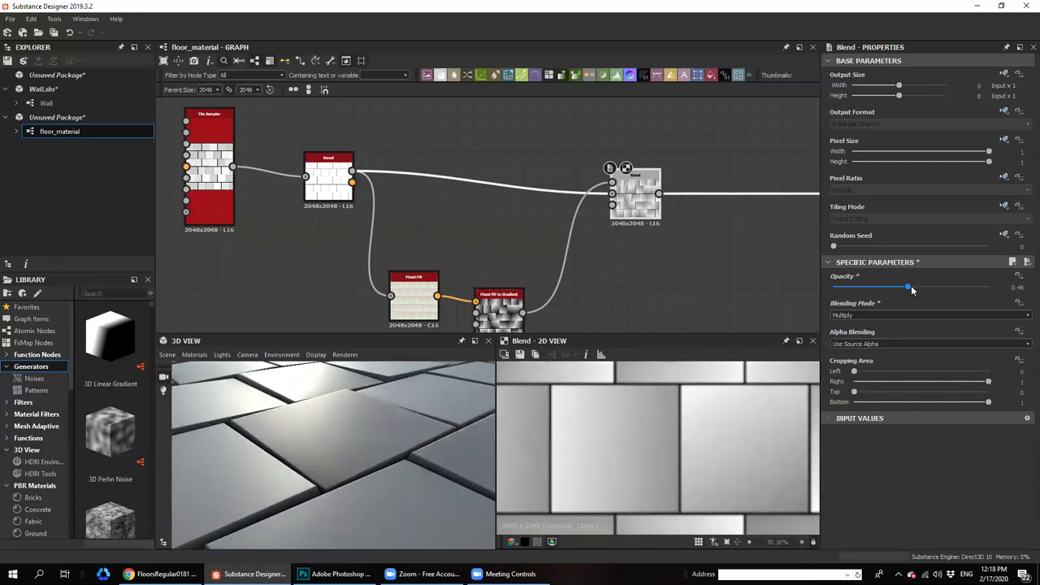
scroll(254, 456, "down", 2)
left_click_drag(254, 456, 278, 437)
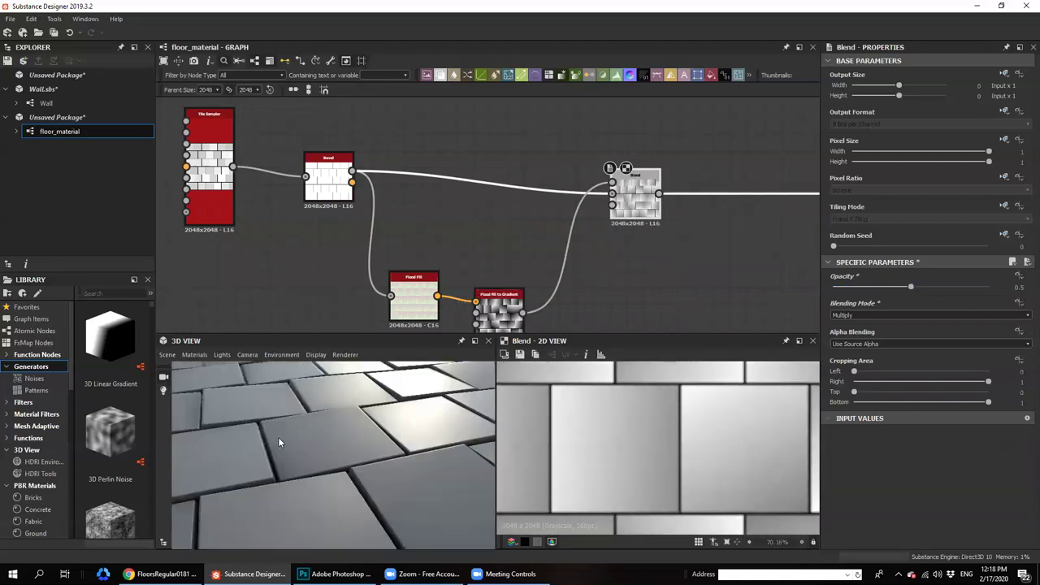
scroll(291, 447, "down", 3)
right_click_drag(291, 447, 342, 455, "ctrl+shift")
left_click_drag(342, 461, 328, 492)
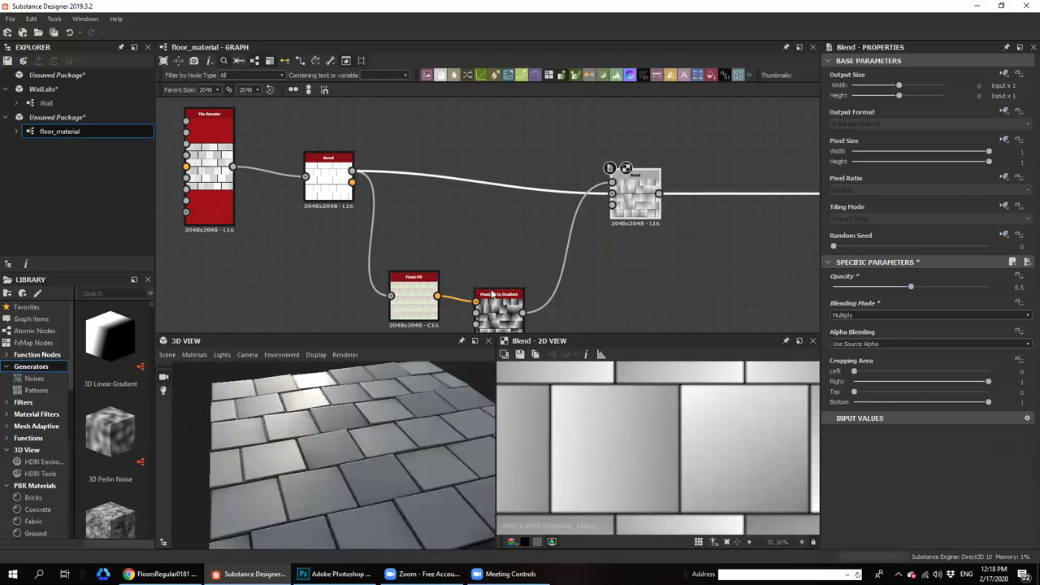
Insert a Levels node between the Flood Fill to Gradient node and the Blend node
scroll(595, 223, "down", 4)
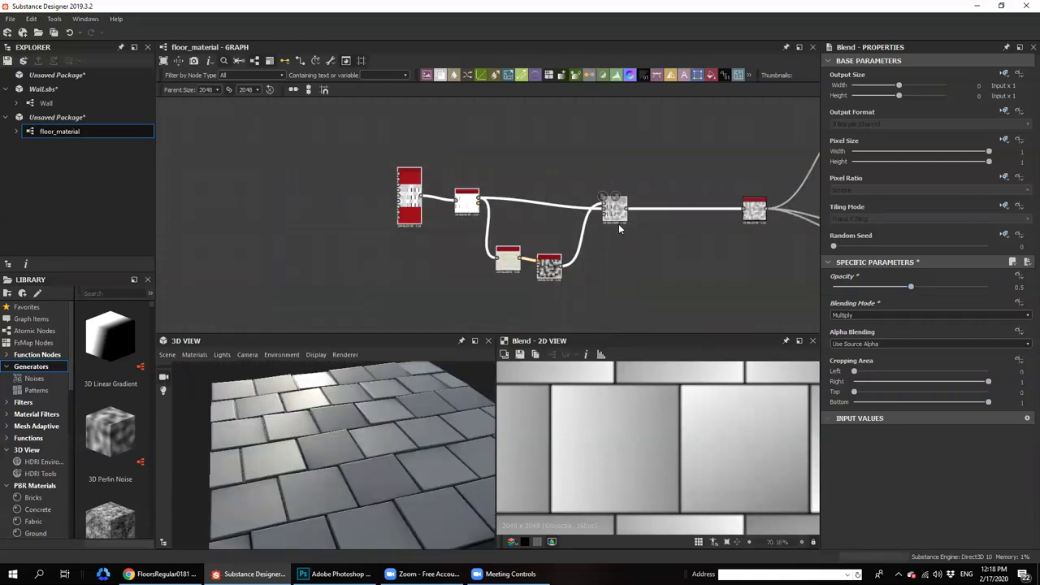
middle_click_drag(595, 224, 468, 213)
scroll(363, 385, "up", 4)
scroll(428, 314, "up", 4)
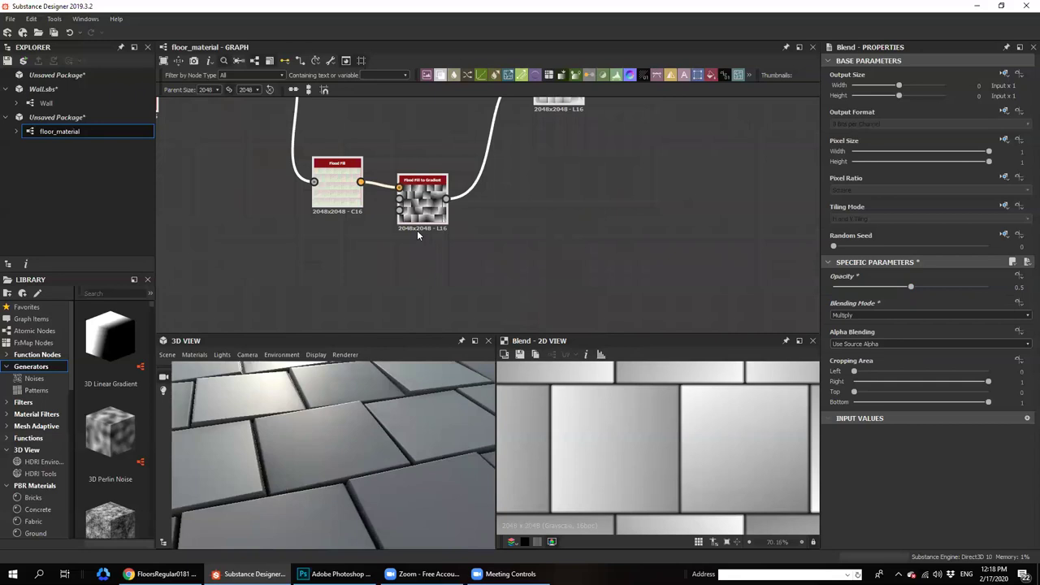
double_click(419, 219)
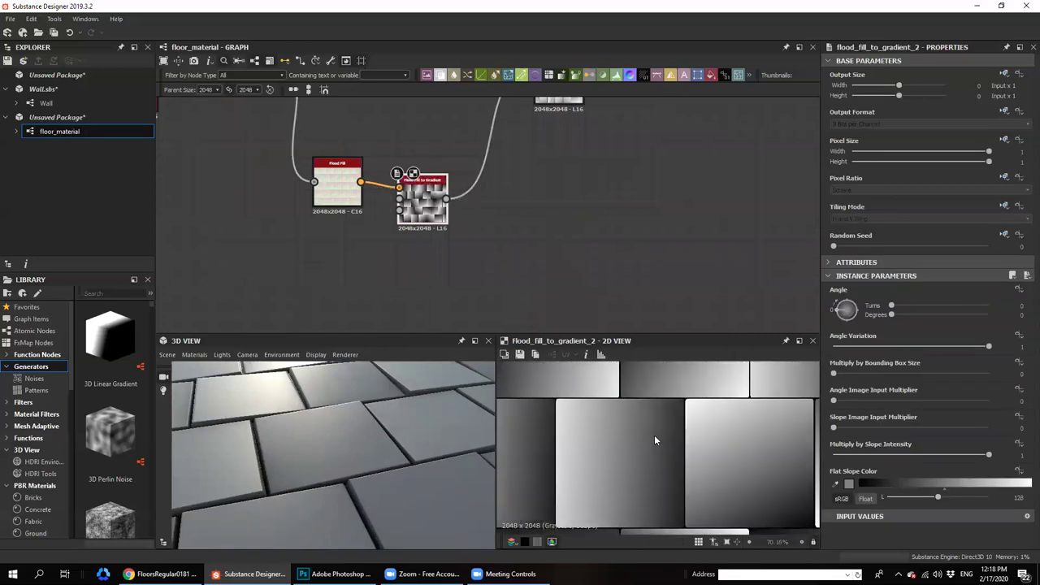
scroll(615, 404, "up", 2)
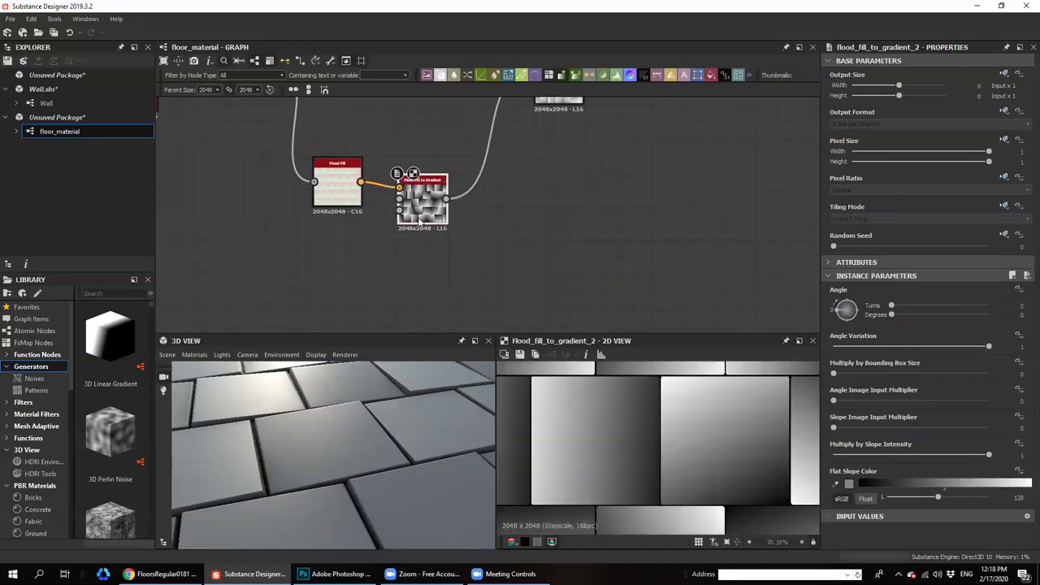
key("space")
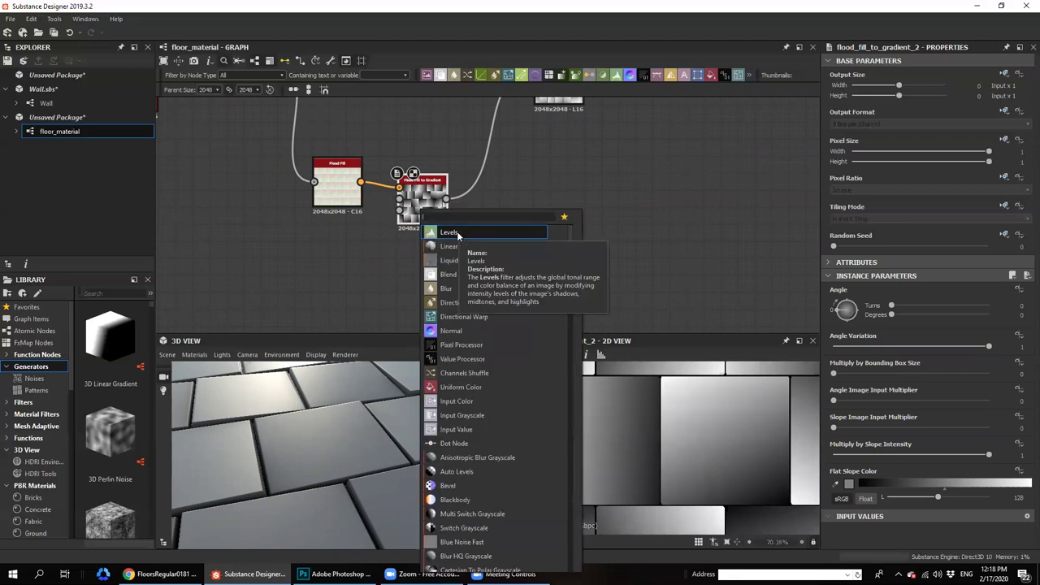
left_click(457, 233)
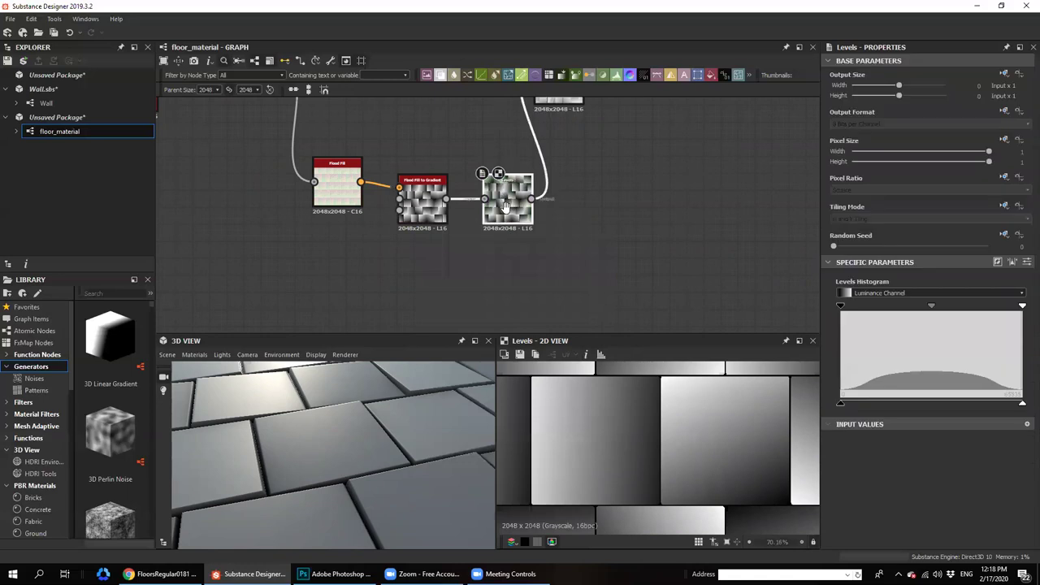
middle_click_drag(504, 207, 522, 272)
Try raising the black input level in the Levels histogram, check the tiles in 3D, and undo the change
left_click_drag(841, 307, 879, 312)
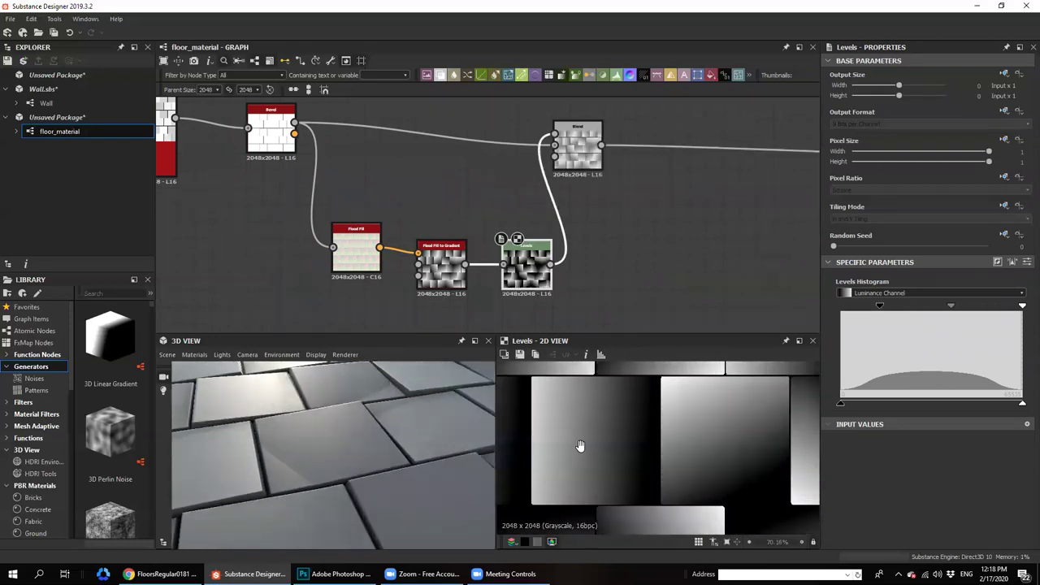
middle_click_drag(580, 447, 590, 497)
left_click_drag(343, 426, 335, 447)
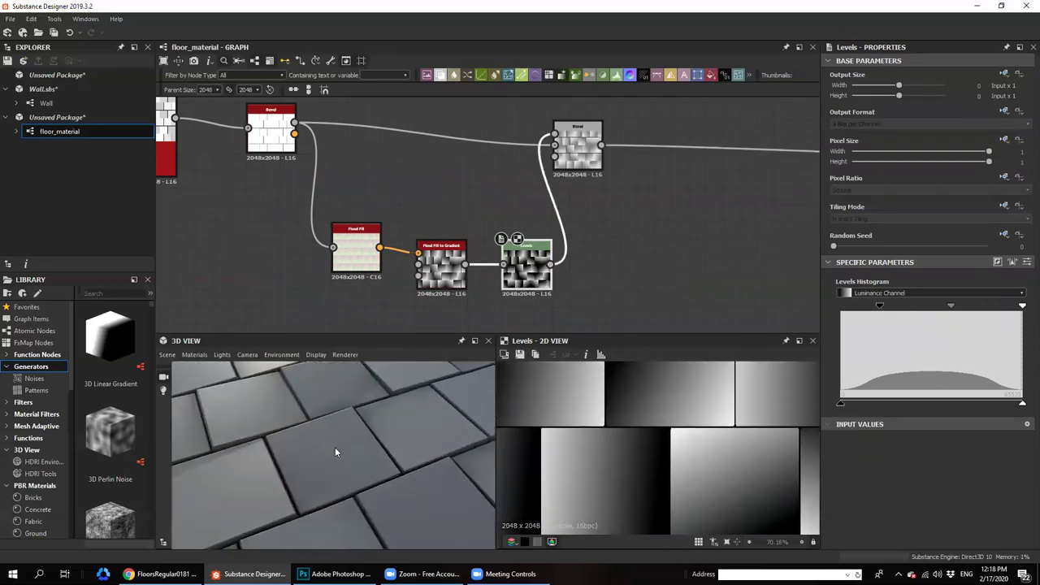
key("ctrl+z")
Try lowering the white input level to about the middle of the Levels histogram, inspect the tiles, and undo it
left_click_drag(1021, 307, 920, 307)
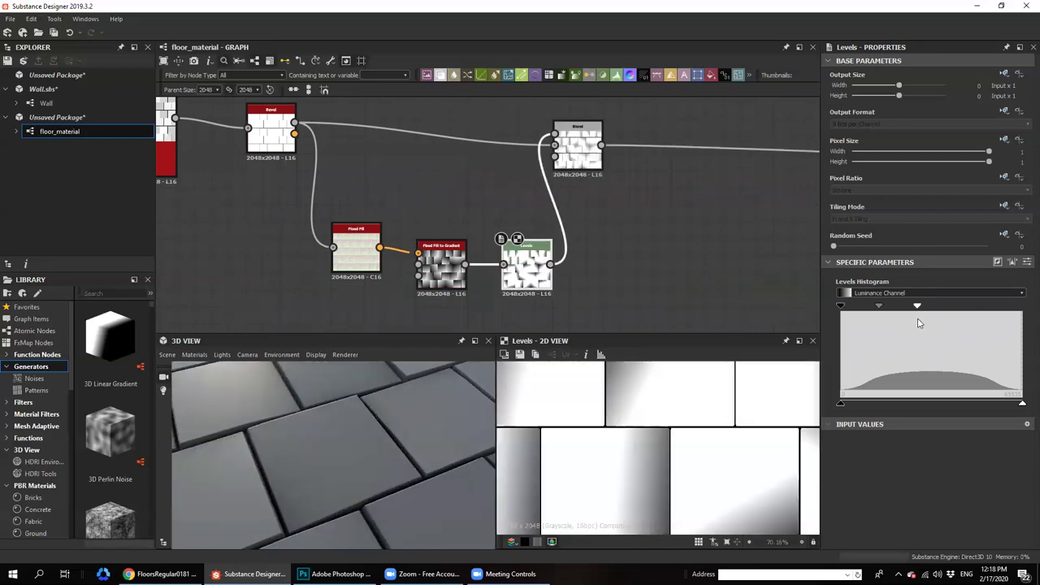
left_click_drag(227, 490, 222, 481)
scroll(222, 481, "down", 3)
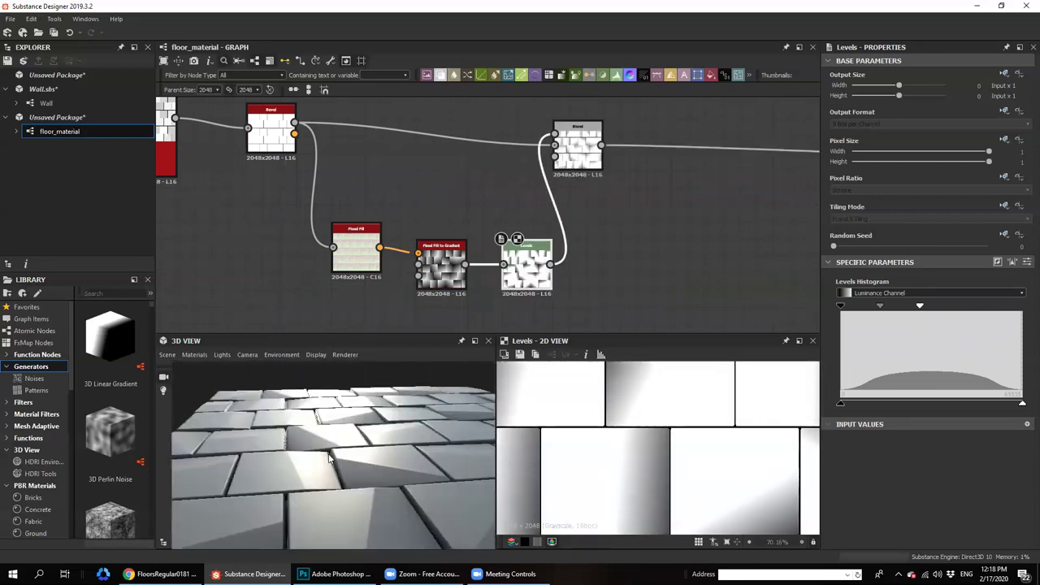
left_click_drag(325, 431, 344, 469)
key("ctrl+z")
Try shifting the Levels midtone point toward the white end, inspect the tiles, and undo each midtone change
left_click_drag(931, 307, 990, 311)
left_click_drag(325, 463, 410, 447)
scroll(391, 463, "up", 3)
key("ctrl+z")
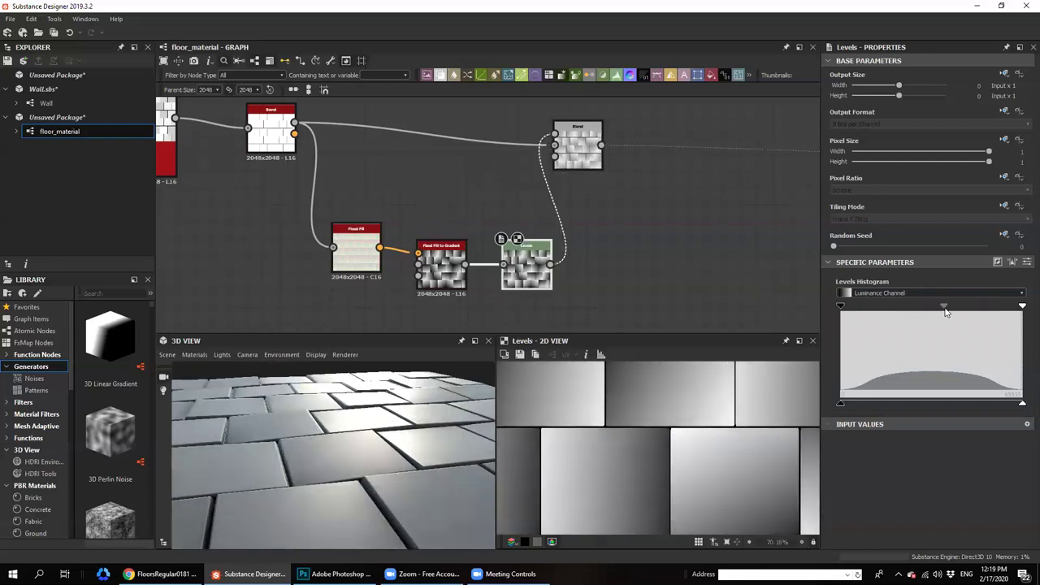
left_click_drag(931, 306, 940, 307)
key("ctrl+z")
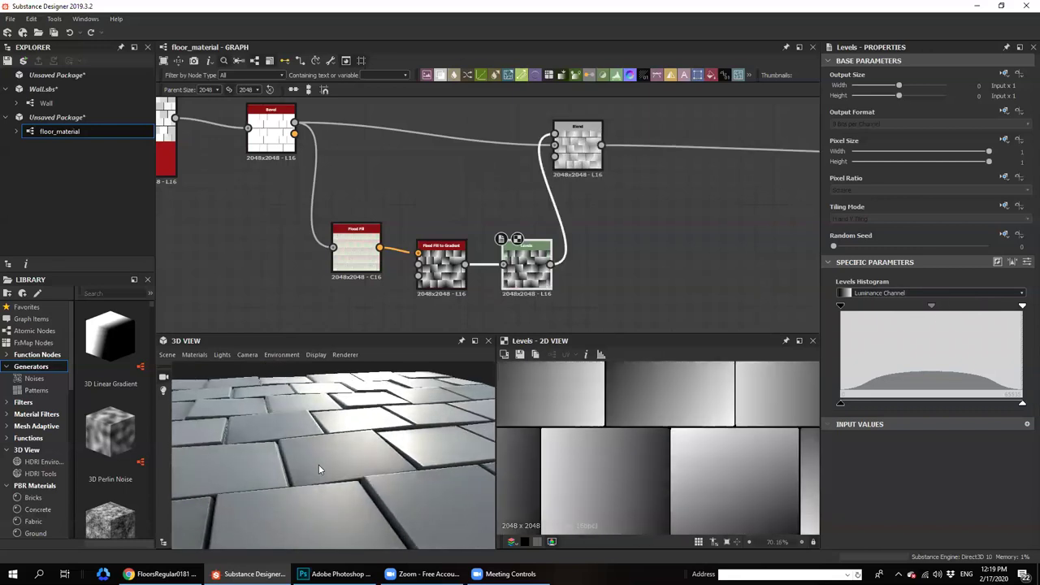
Reconnect Flood Fill to Gradient directly to the Blend foreground and delete the Levels node
left_click_drag(318, 464, 324, 503)
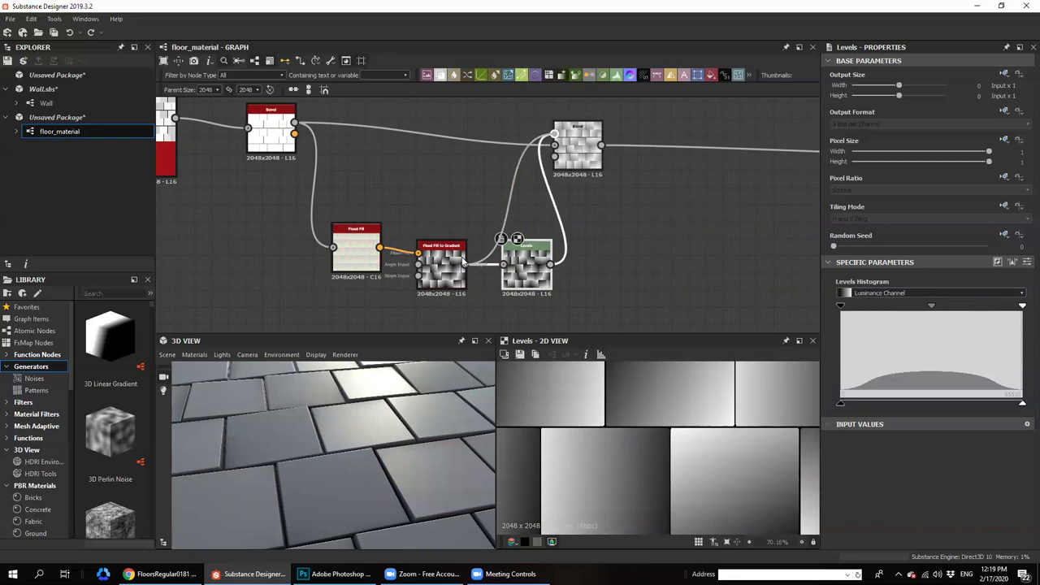
key("Delete")
Tidy the graph by moving the tile nodes closer together and placing both flood fill nodes above the Bevel-to-Blend connection
key("f")
left_click_drag(361, 393, 472, 237)
left_click_drag(180, 131, 543, 307)
left_click_drag(502, 207, 433, 207)
middle_click_drag(452, 274, 504, 251)
left_click(462, 254)
scroll(504, 251, "down", 3)
left_click_drag(238, 144, 393, 229)
left_click_drag(399, 236, 400, 178)
Frame the five nodes from Tile Sampler to Blend, title the frame "base mesh", and move it farther from the downstream nodes
left_click_drag(246, 132, 479, 251)
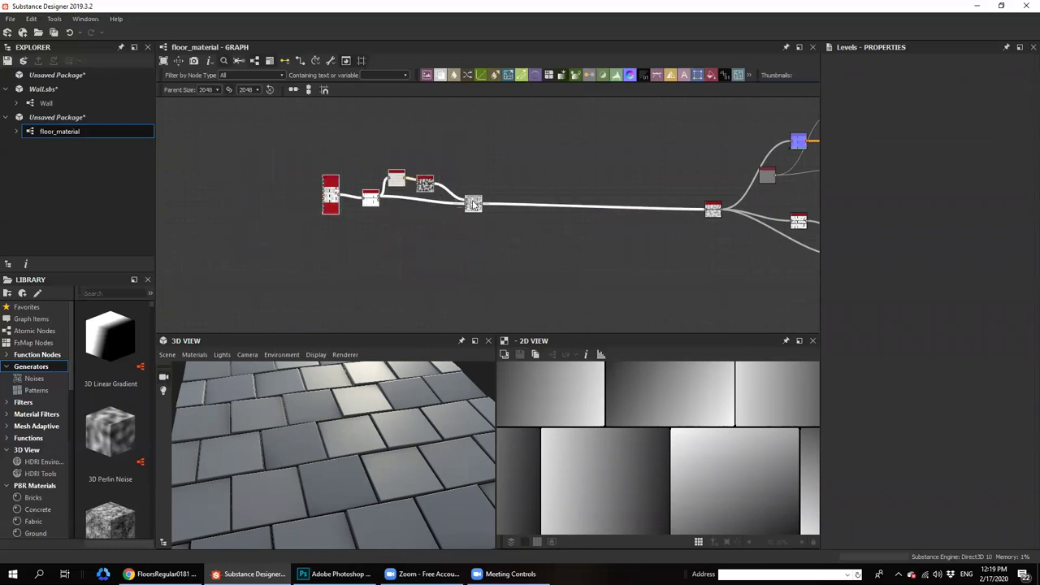
right_click(472, 201)
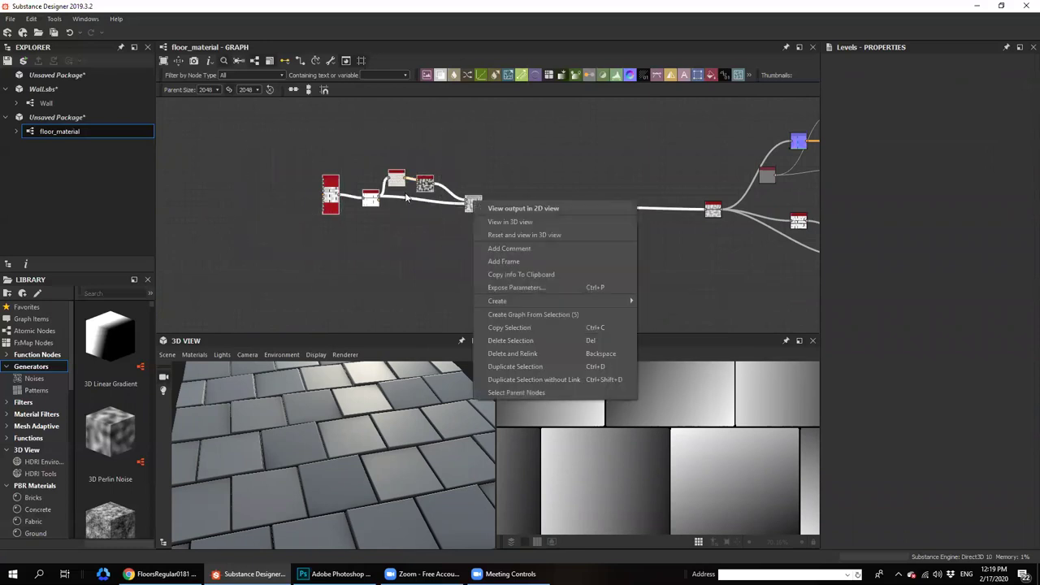
left_click(504, 260)
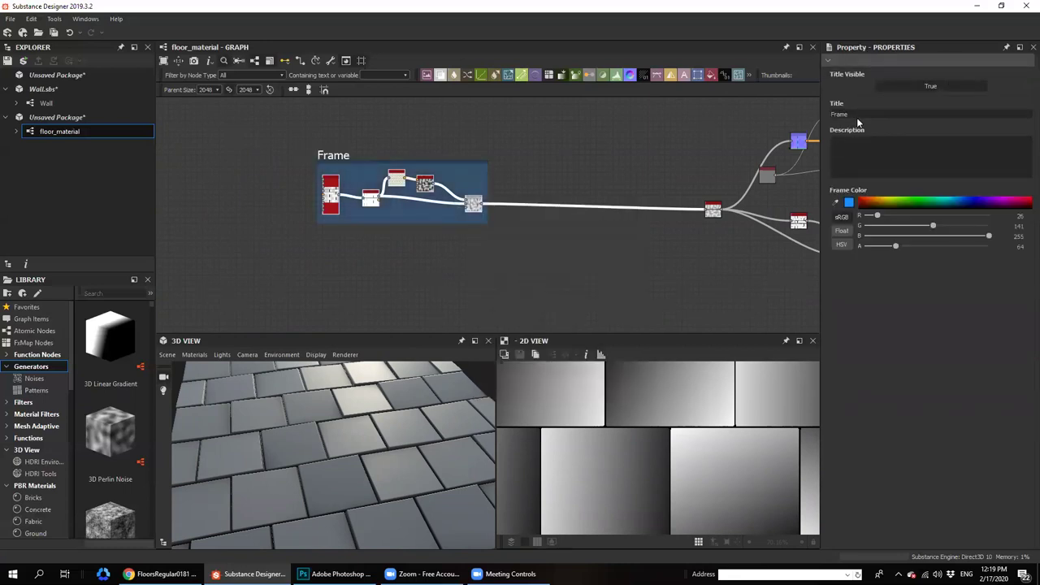
type("base mesh")
key("Return")
left_click_drag(334, 157, 260, 160)
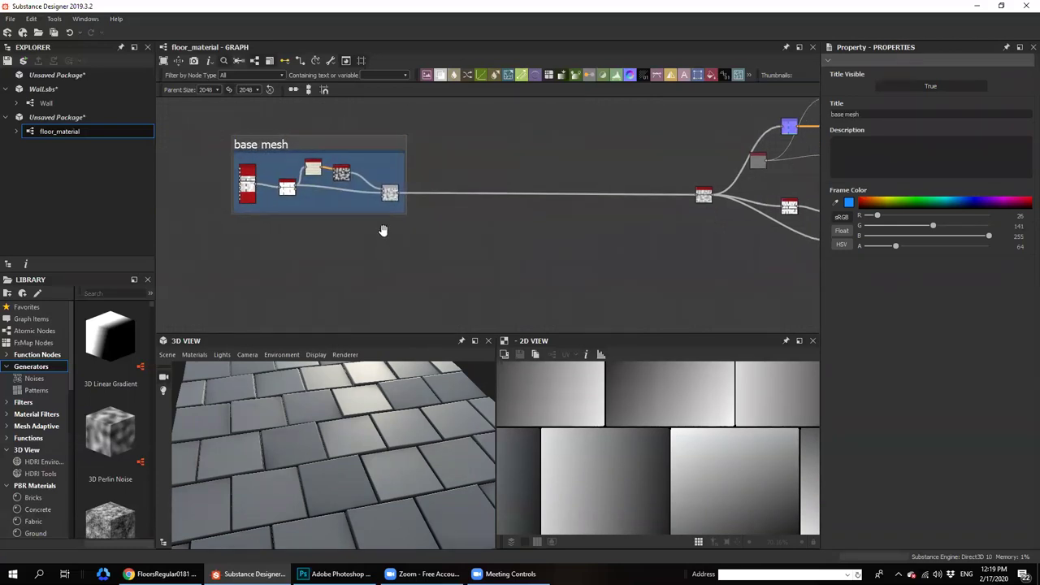
Add a Clouds 2 noise node below the main connection and inspect its full pattern
scroll(391, 302, "up", 2)
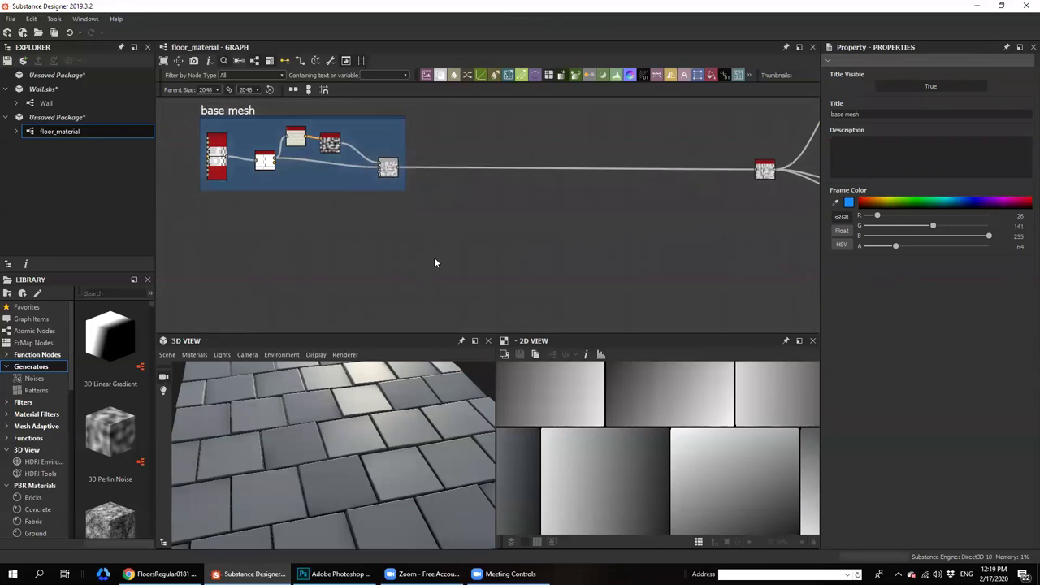
key("space")
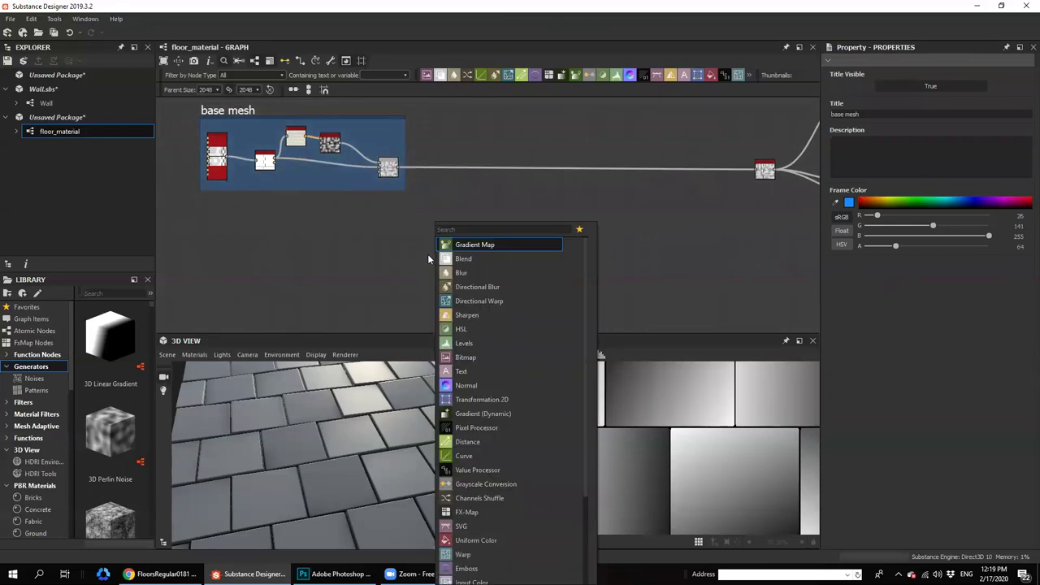
type("clouds")
left_click(456, 298)
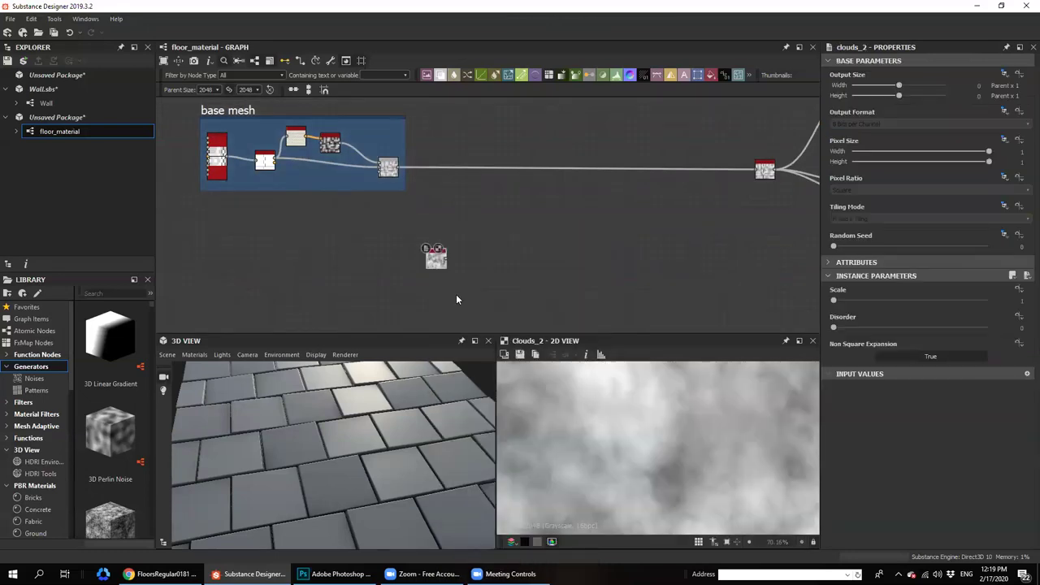
scroll(593, 445, "down", 5)
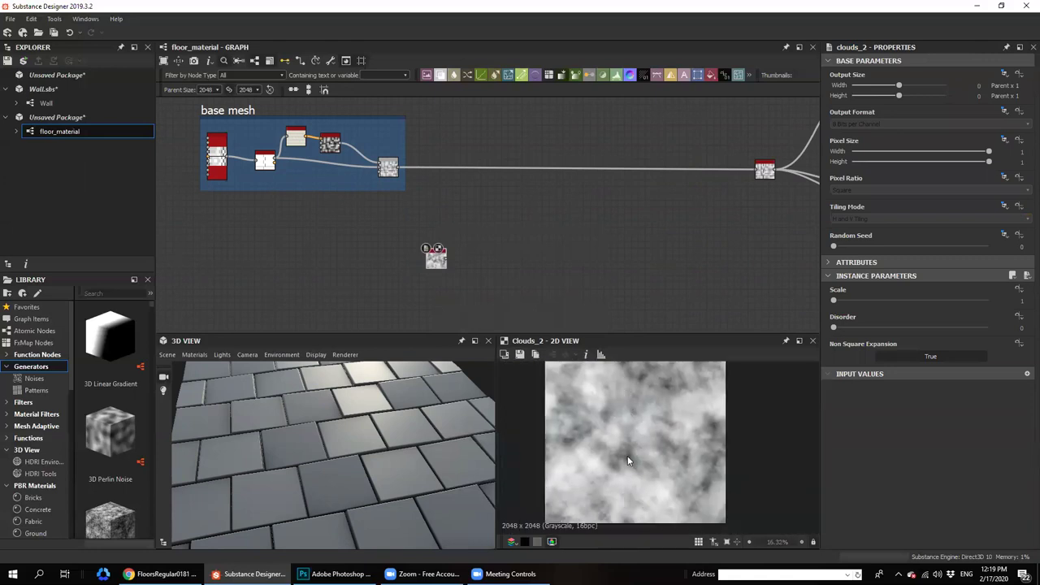
scroll(627, 461, "up", 2)
Try feeding Clouds 2 straight into the node downstream of the base mesh frame, inspect the surface, and undo the connection
left_click_drag(447, 256, 753, 171)
mouse_move(343, 448)
left_mouse_down()
mouse_move(292, 439)
mouse_move(347, 462)
left_mouse_up()
scroll(336, 452, "up", 2)
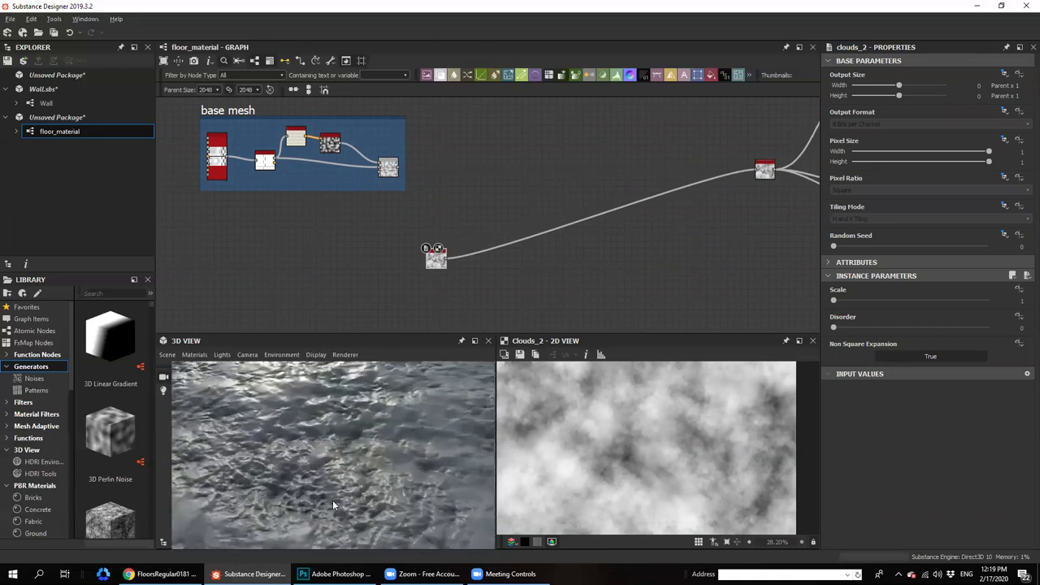
key("ctrl+z")
Reposition the Clouds 2 node slightly and add a Blend node from it
left_click_drag(437, 255, 421, 262)
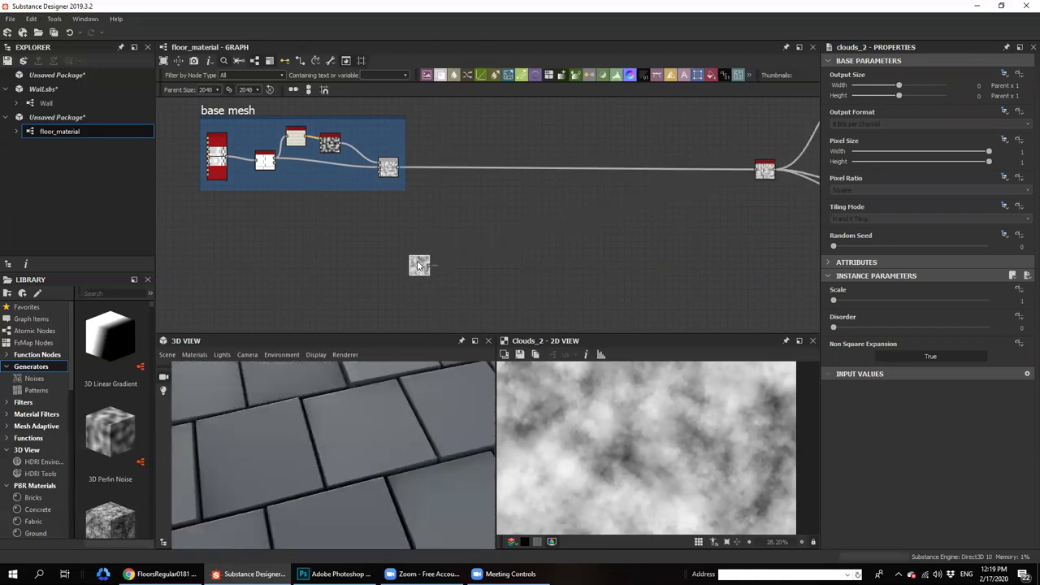
scroll(418, 256, "up", 4)
middle_click_drag(350, 151, 330, 105)
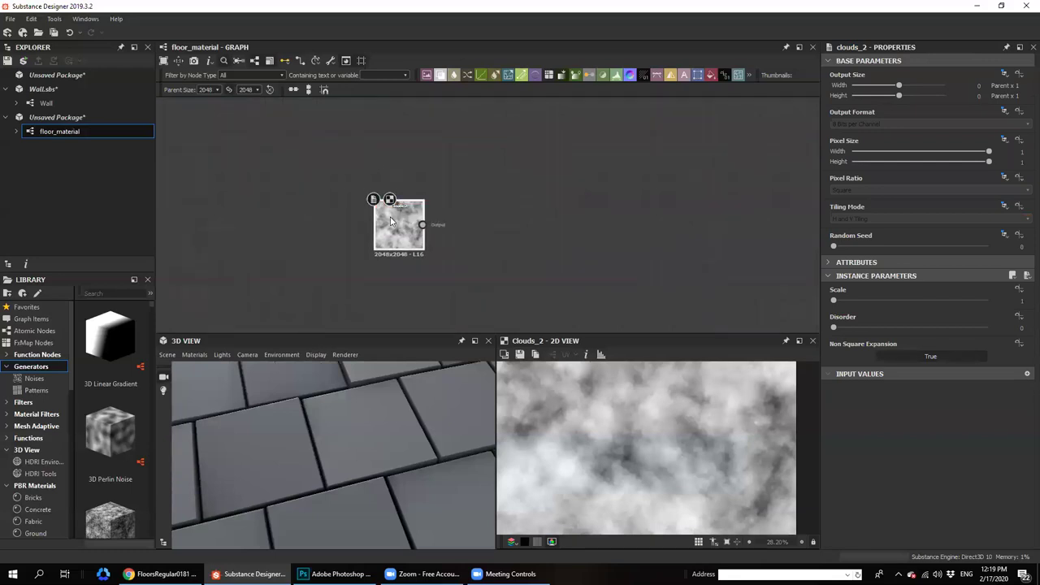
key("space")
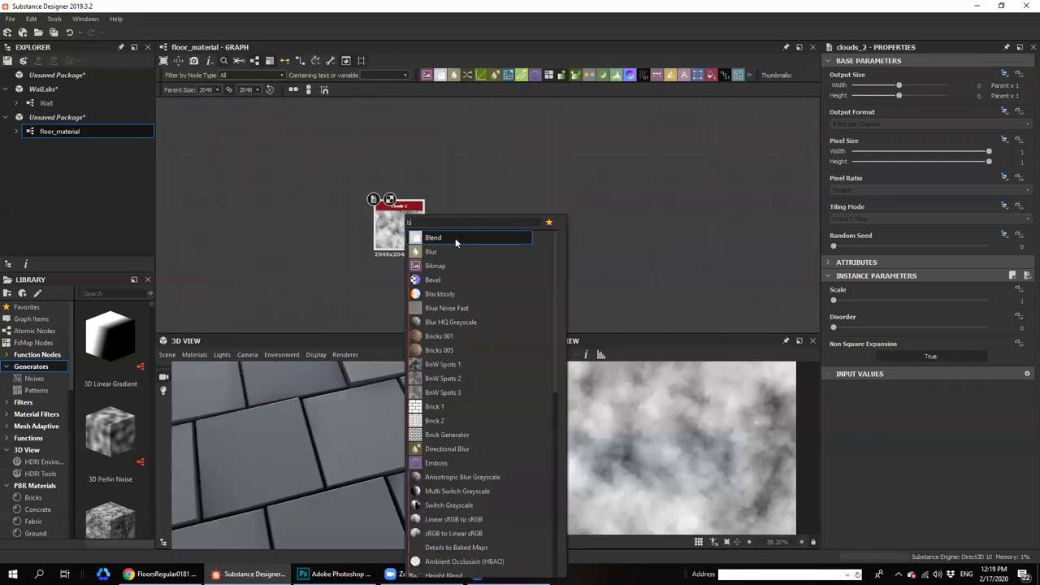
left_click(455, 237)
key("space")
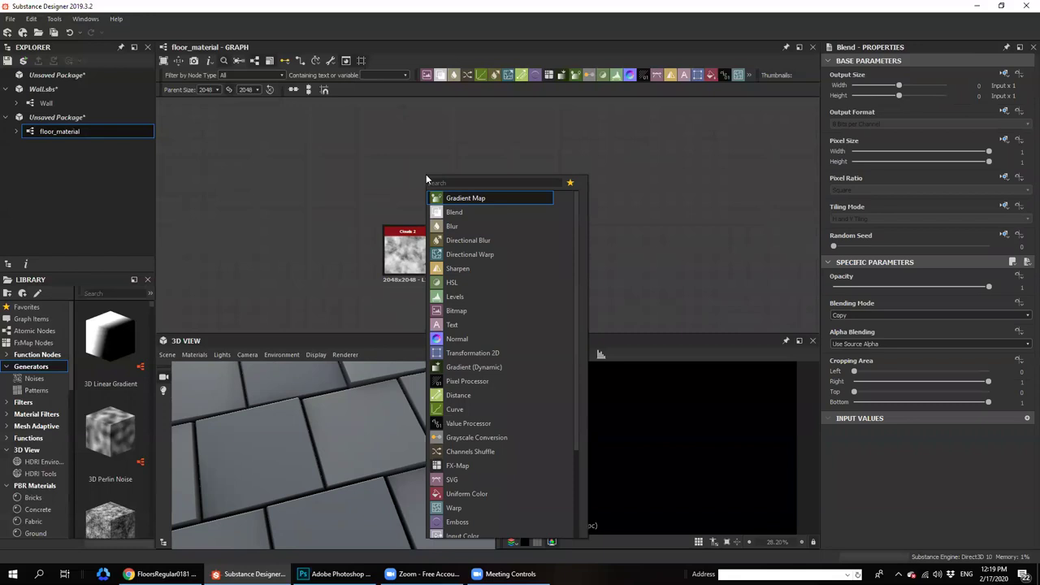
type("clo")
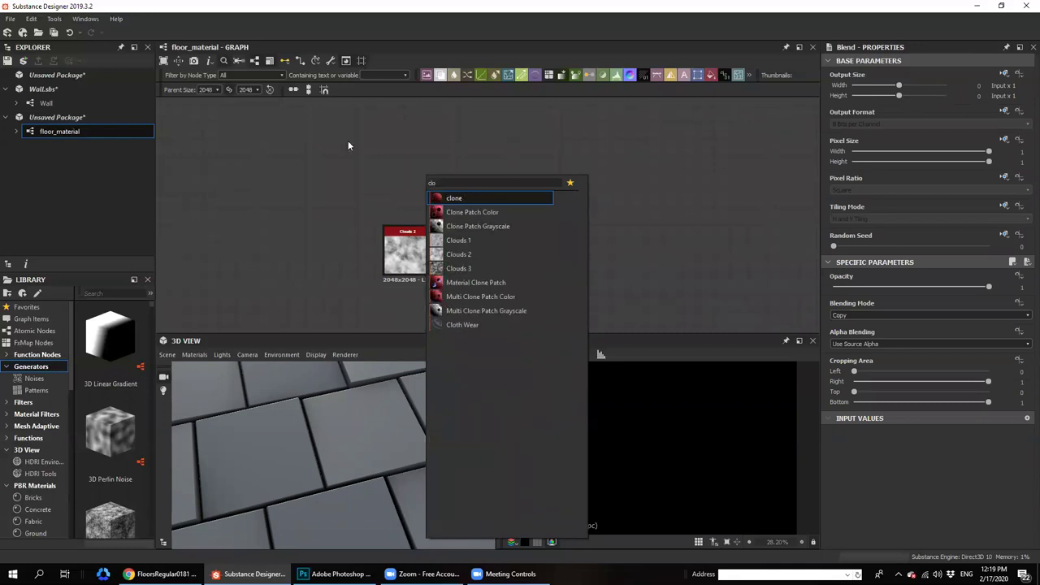
left_click(388, 178)
Add a Fractal Sum Base noise node and connect it to the foreground of the Blend node next to Clouds 2
key("space")
type("fra")
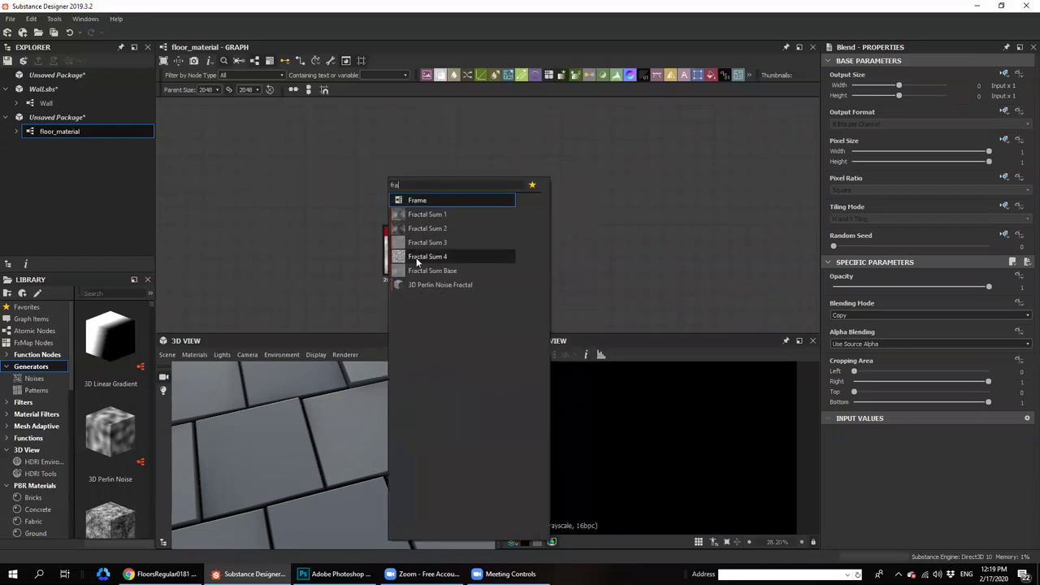
left_click(414, 271)
left_click_drag(405, 182, 469, 238)
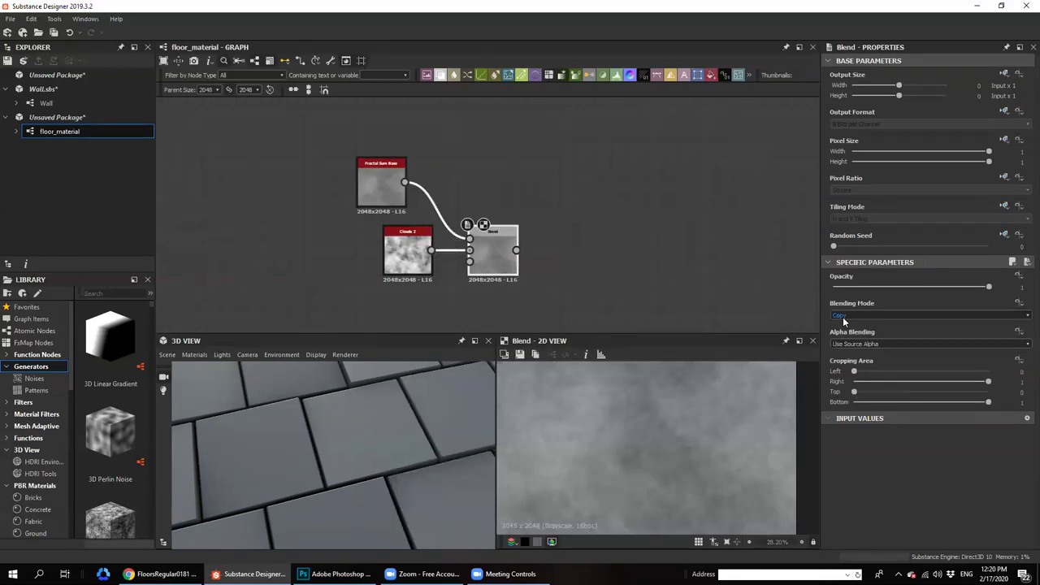
Set the Clouds 2 and Fractal Sum Base Blend to Multiply with an opacity of 0.55
left_click(861, 315)
left_click(878, 336)
left_click_drag(899, 286, 917, 301)
Add a second Blend node fed by the noise Blend and space it farther along the chain
middle_click_drag(484, 268, 460, 260)
key("space")
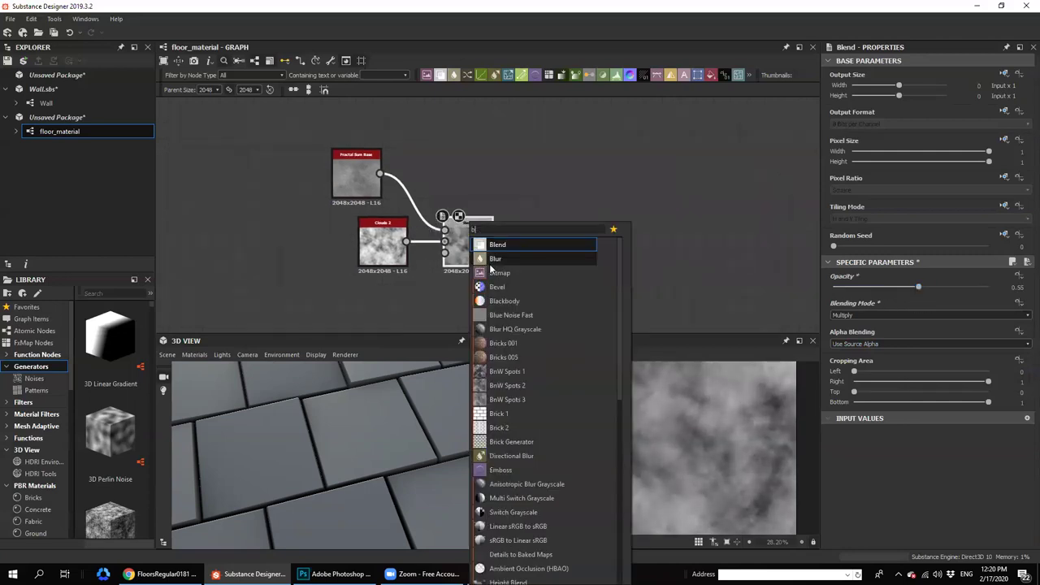
left_click(492, 245)
left_click_drag(546, 240, 570, 240)
Add a Dirt 1 noise node and connect it to the foreground of the second Blend
key("space")
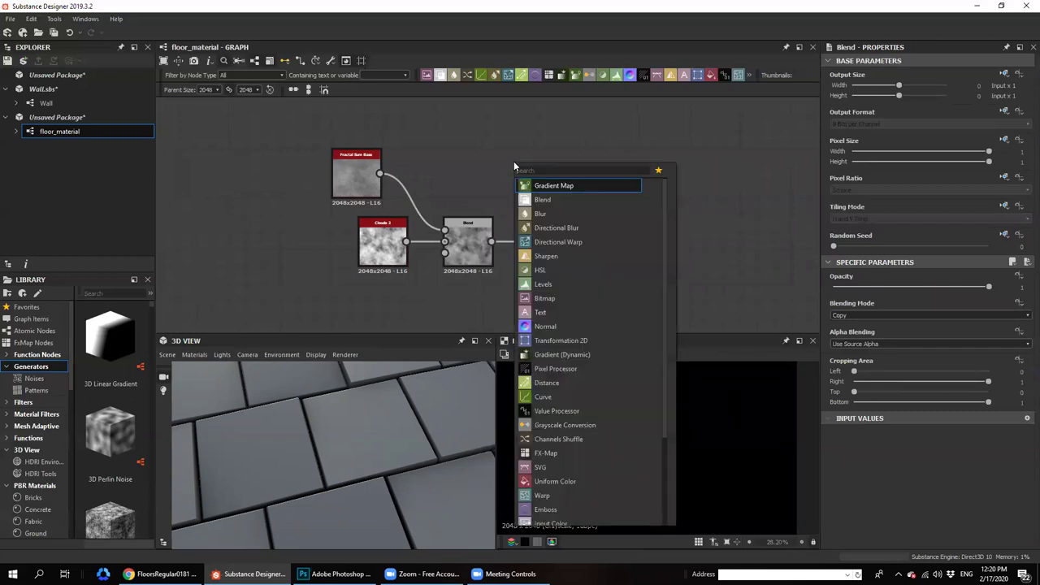
type("di")
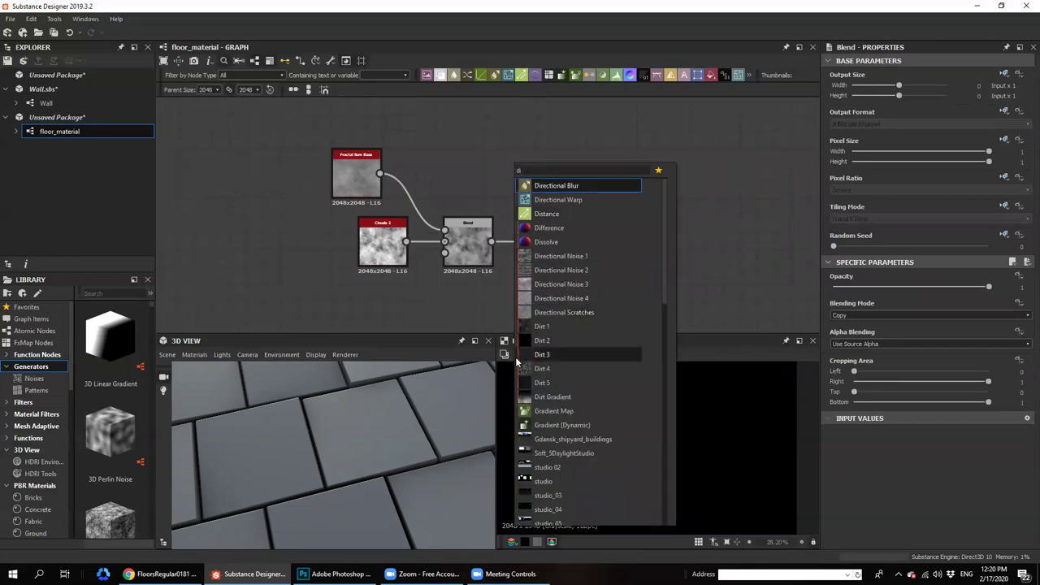
left_click(528, 325)
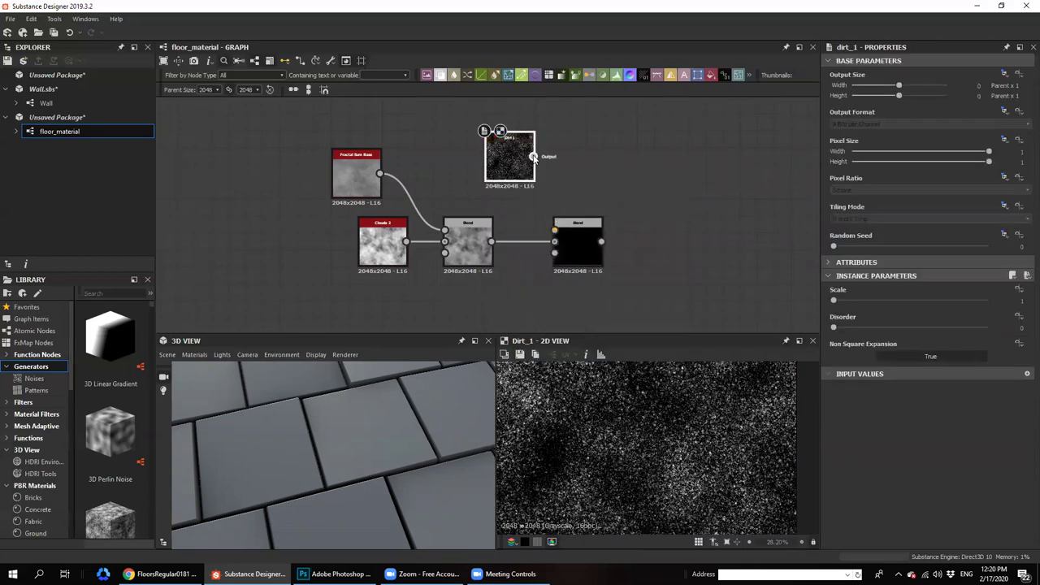
left_click_drag(532, 156, 559, 231)
left_click(560, 230)
Set the Dirt 1 Blend to Multiply with an opacity of 0.34
scroll(882, 314, "down", 4)
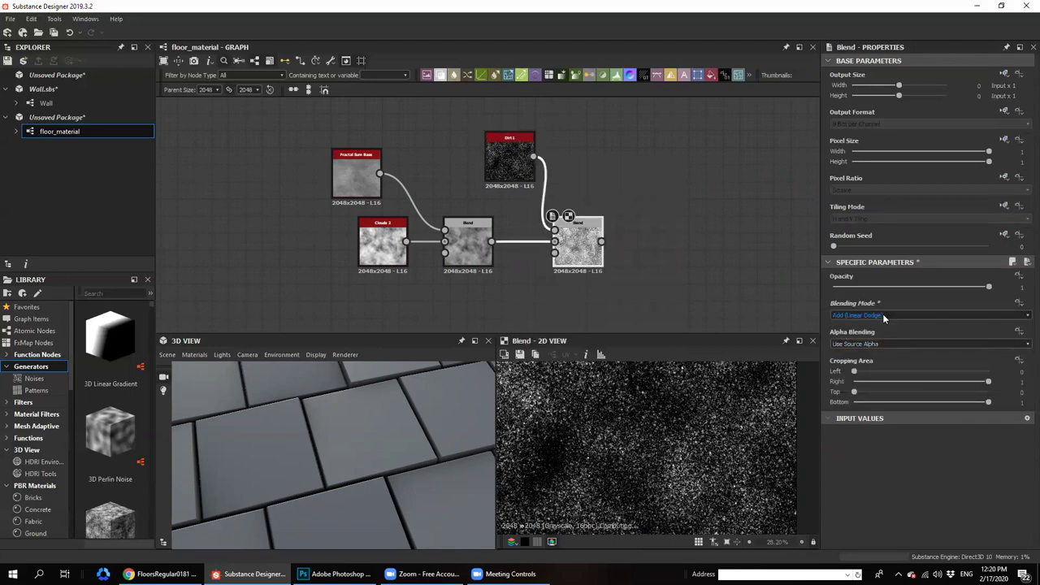
key("Up")
mouse_move(893, 286)
left_mouse_down()
mouse_move(866, 290)
mouse_move(883, 294)
left_mouse_up()
left_click(885, 286)
Move the three noise nodes and their two Blends together as a group below the base mesh frame
scroll(564, 234, "down", 2)
left_click_drag(374, 206, 521, 328)
left_click_drag(528, 290, 420, 317)
middle_click_drag(430, 297, 429, 289)
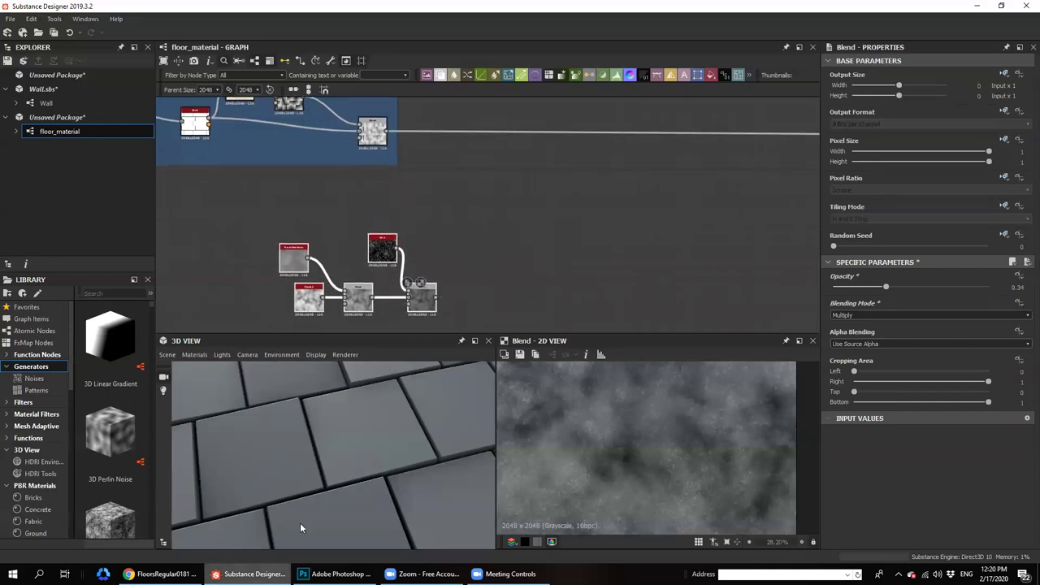
left_click_drag(299, 522, 329, 495)
middle_click_drag(425, 303, 425, 244)
middle_click_drag(521, 114, 486, 233)
left_click_drag(506, 166, 483, 237)
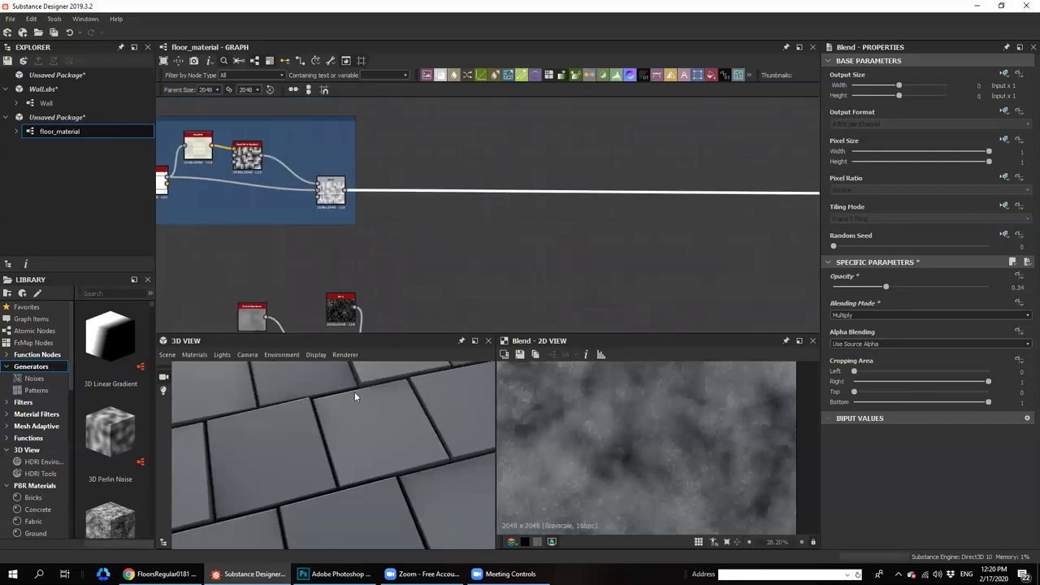
key("space")
type("g")
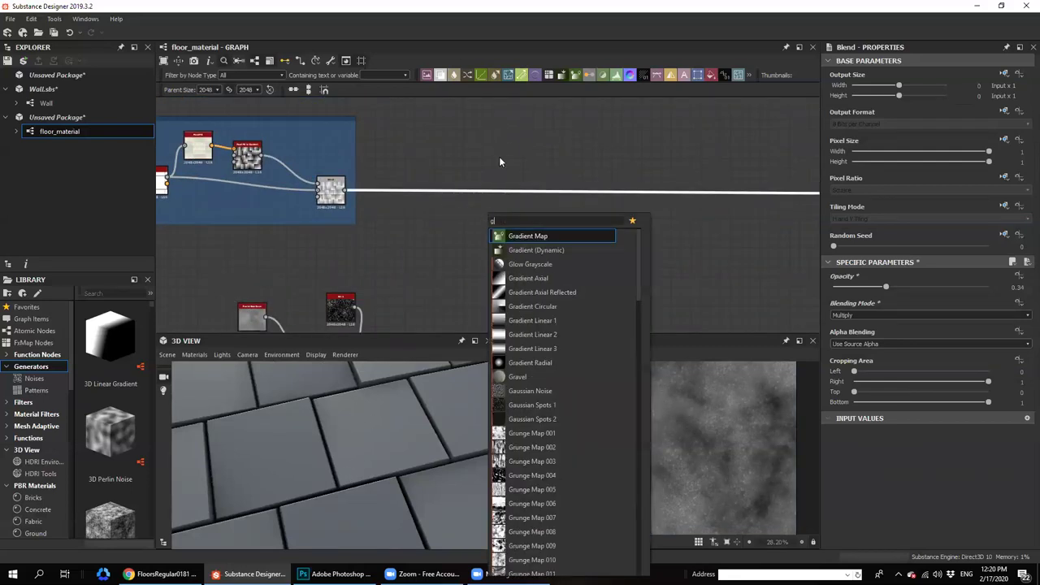
left_click(498, 158)
Insert a Height Blend node into the connection between the base mesh frame and the downstream node
key("space")
type("he")
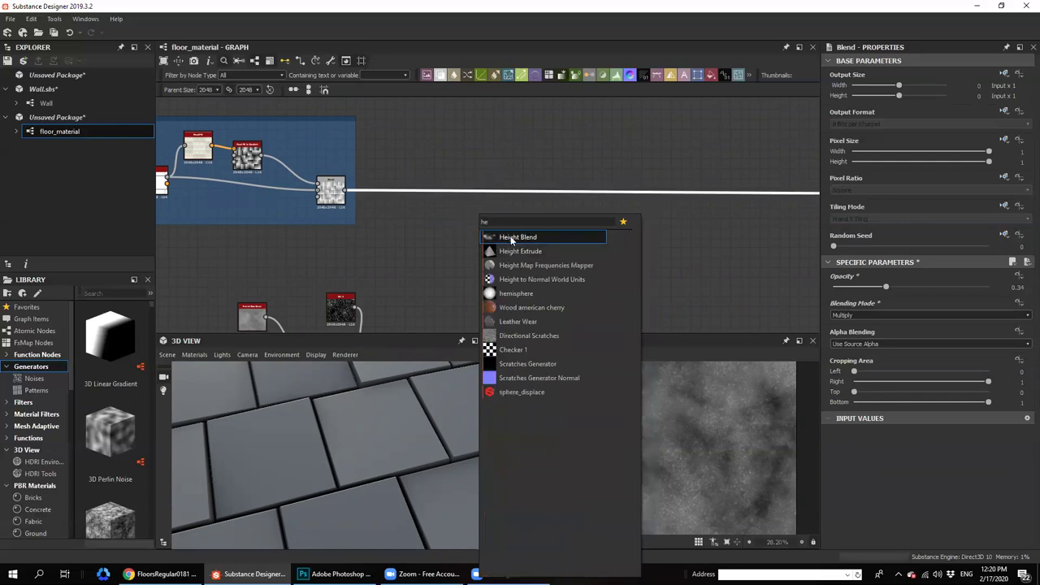
left_click(511, 237)
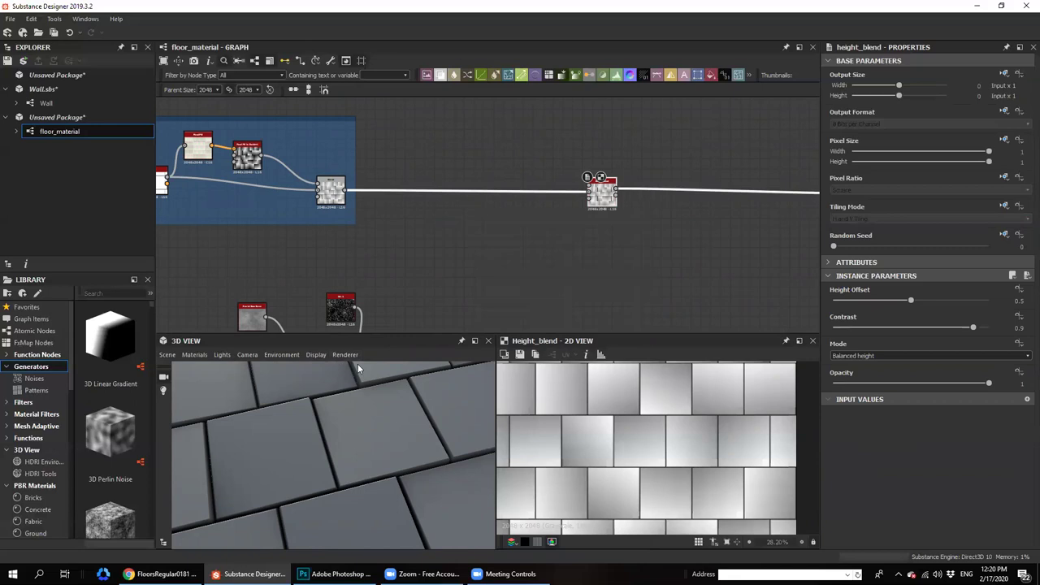
middle_click_drag(466, 223, 451, 244)
left_click_drag(593, 166, 595, 185)
Swap the base mesh connection to the Height Blend's top height input and feed the Dirt 1 Blend into its Height Bottom input
scroll(597, 188, "up", 5)
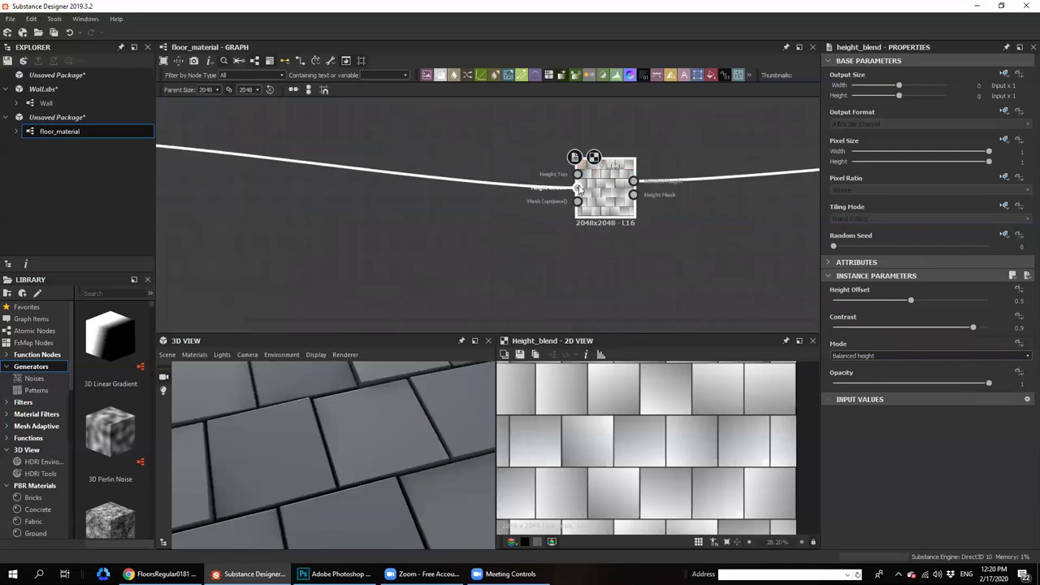
key("x")
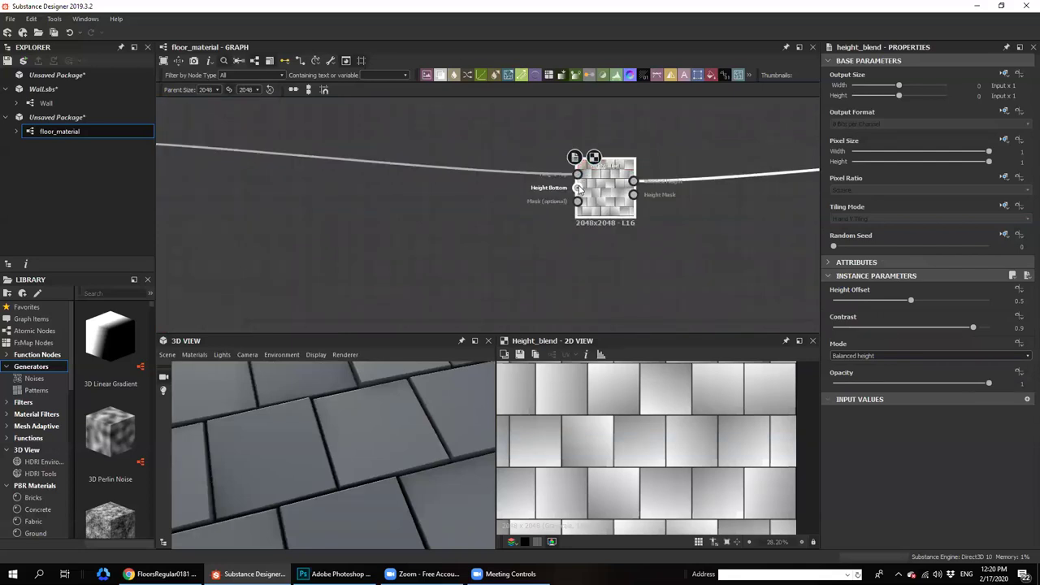
scroll(578, 189, "up", 5)
left_click_drag(577, 198, 271, 275)
scroll(455, 260, "down", 8)
scroll(485, 222, "up", 4)
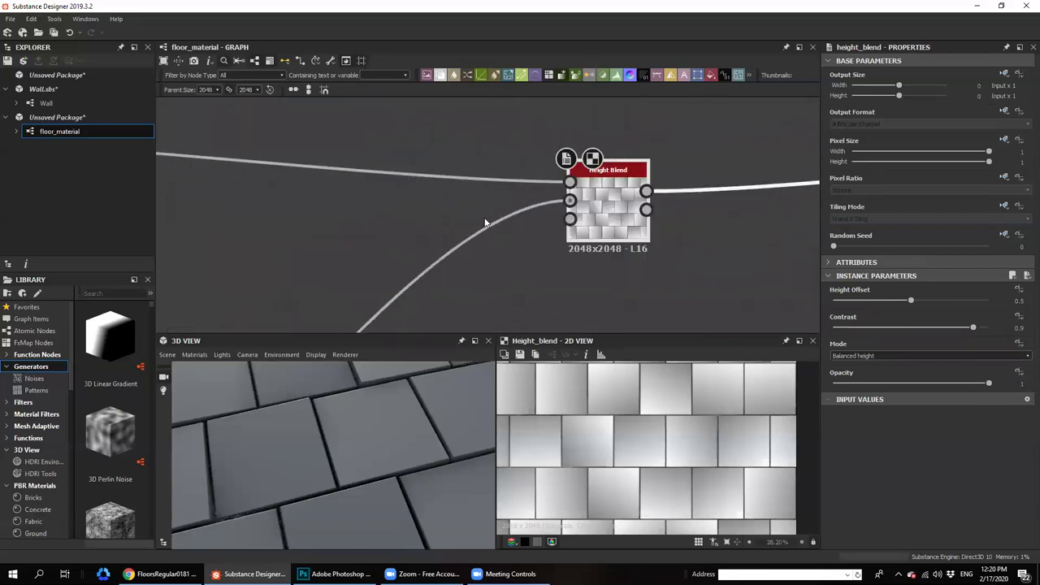
scroll(485, 222, "up", 1)
Display the Height Blend's output and examine the blended height and the tiled surface in 3D
double_click(587, 173)
scroll(329, 124, "down", 3)
middle_click_drag(194, 104, 316, 194)
scroll(315, 194, "down", 1)
middle_click_drag(204, 193, 397, 180)
middle_click_drag(692, 247, 560, 188)
double_click(630, 172)
left_click_drag(482, 437, 292, 467)
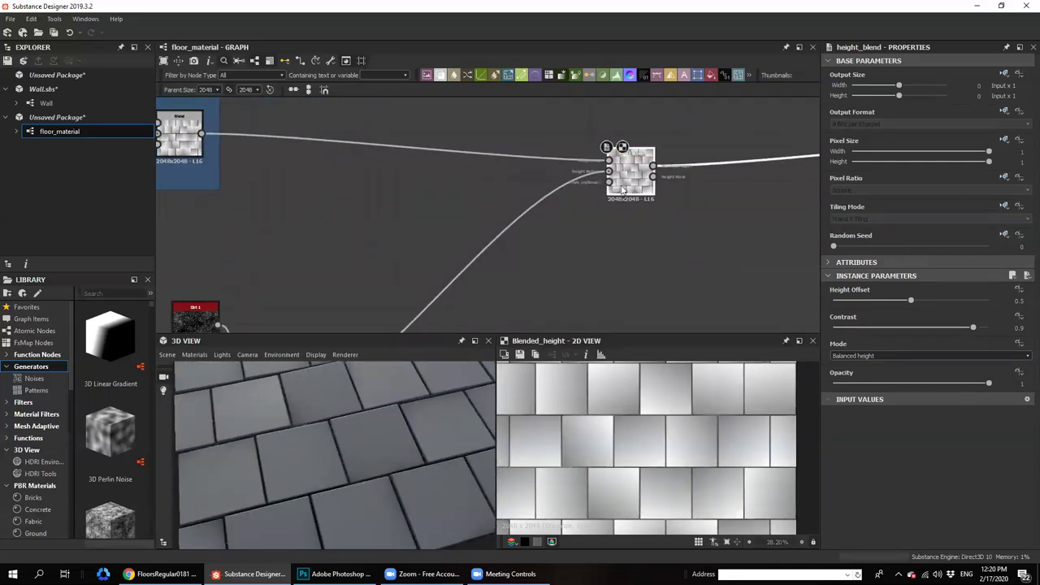
scroll(490, 216, "down", 2)
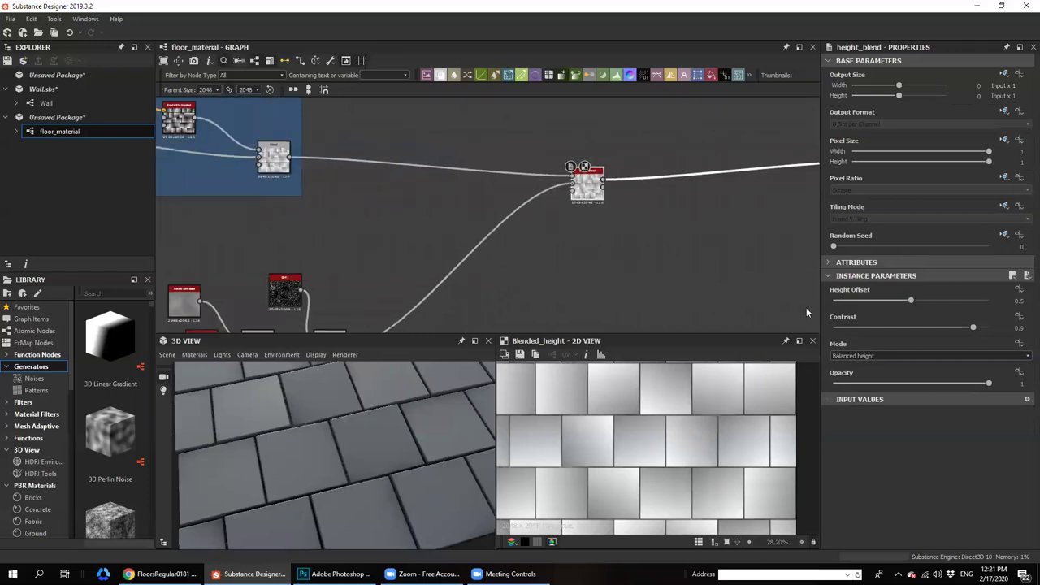
Try a higher height offset and a shifted position for the Height Blend node, and undo both changes
left_click_drag(911, 300, 939, 302)
left_click_drag(591, 183, 591, 204)
key("ctrl+z")
key("ctrl+z")
scroll(462, 266, "down", 2)
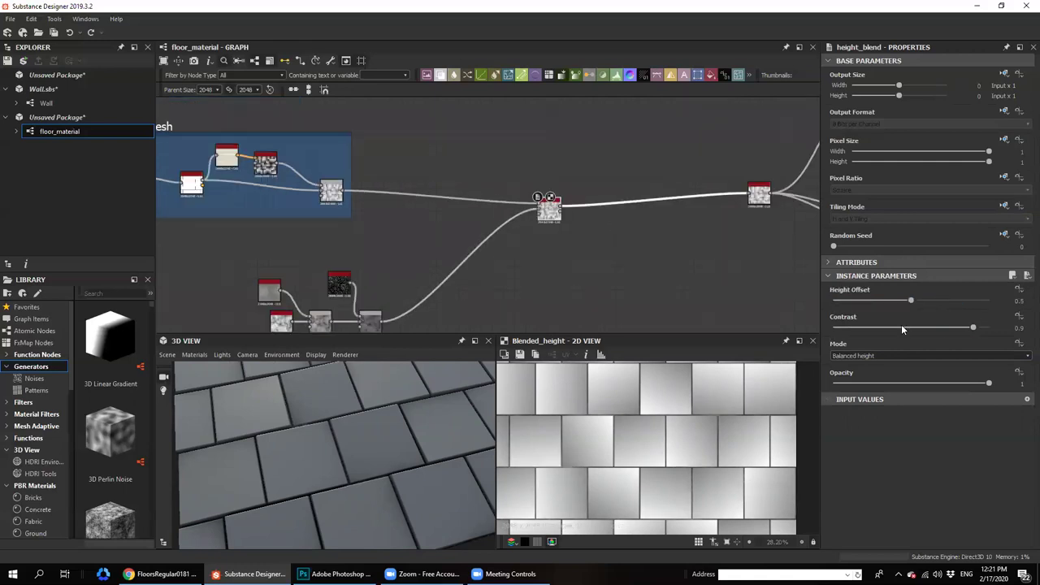
Set the Height Blend's contrast to 1 and lower its height offset to 0.35, checking the tiles in 3D
left_click_drag(978, 330, 991, 329)
left_click_drag(912, 302, 883, 306)
left_click_drag(178, 455, 355, 444)
scroll(307, 425, "up", 4)
middle_click_drag(307, 425, 289, 457)
left_click_drag(877, 306, 887, 307)
left_click_drag(309, 455, 317, 426)
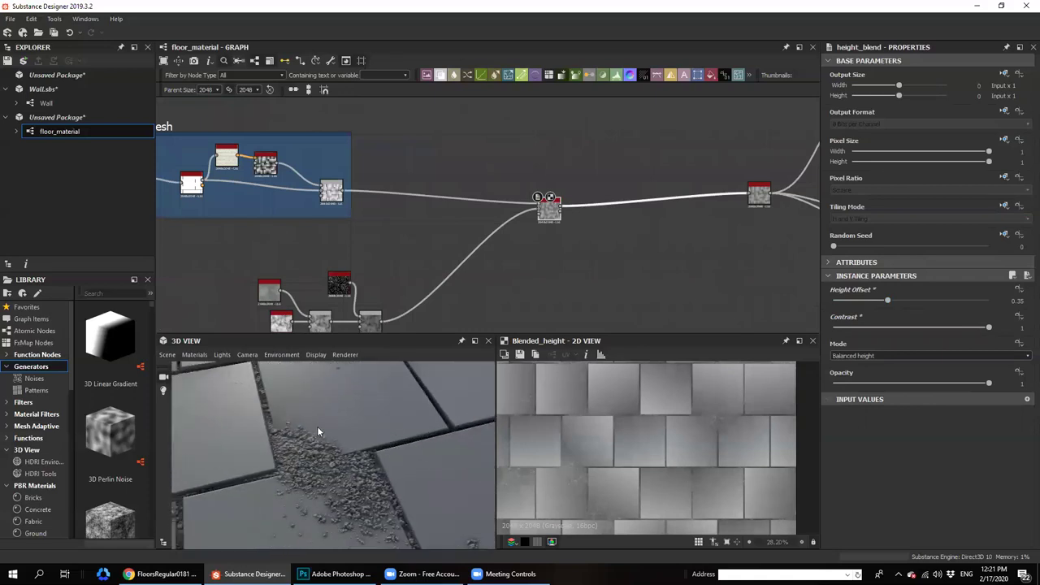
Fine-tune the Height Blend's height offset to 0.32 and inspect the tiles and gaps up close in 3D
left_click_drag(882, 301, 888, 301)
left_click_drag(341, 410, 329, 455)
scroll(338, 476, "up", 5)
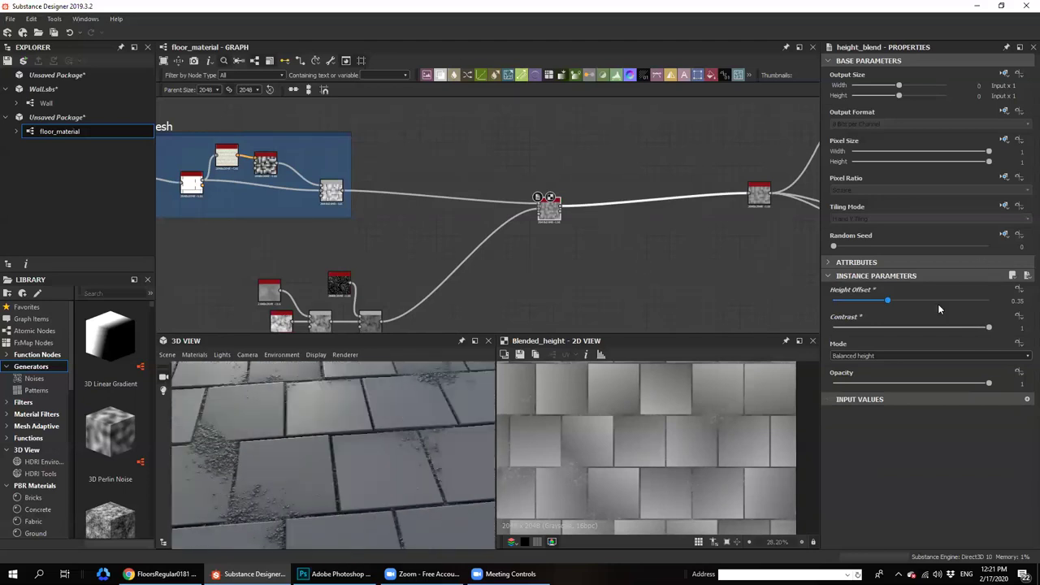
left_click_drag(887, 304, 884, 298)
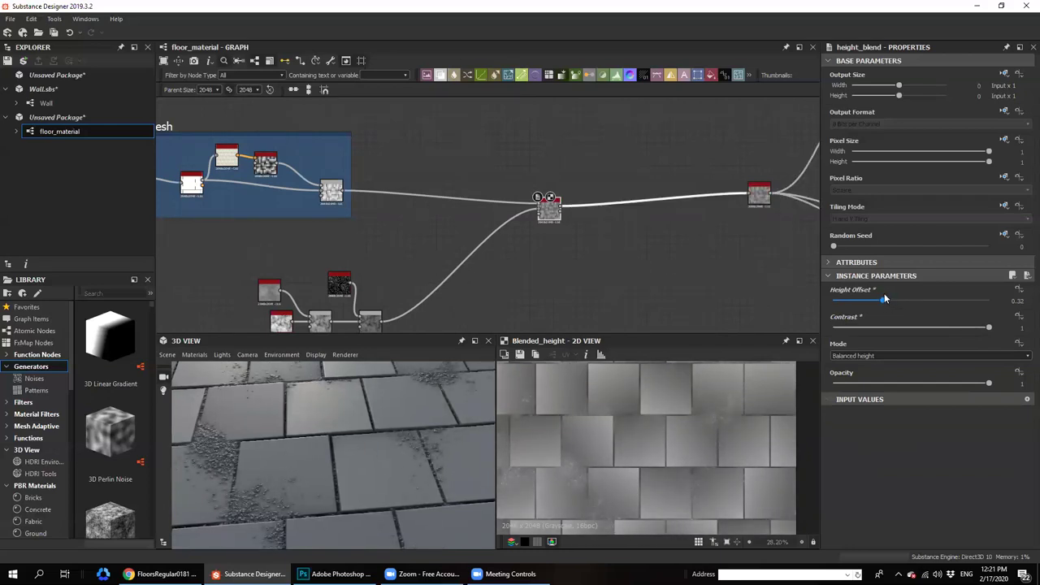
left_click_drag(883, 292, 883, 295)
left_click_drag(323, 469, 386, 460)
scroll(362, 484, "up", 3)
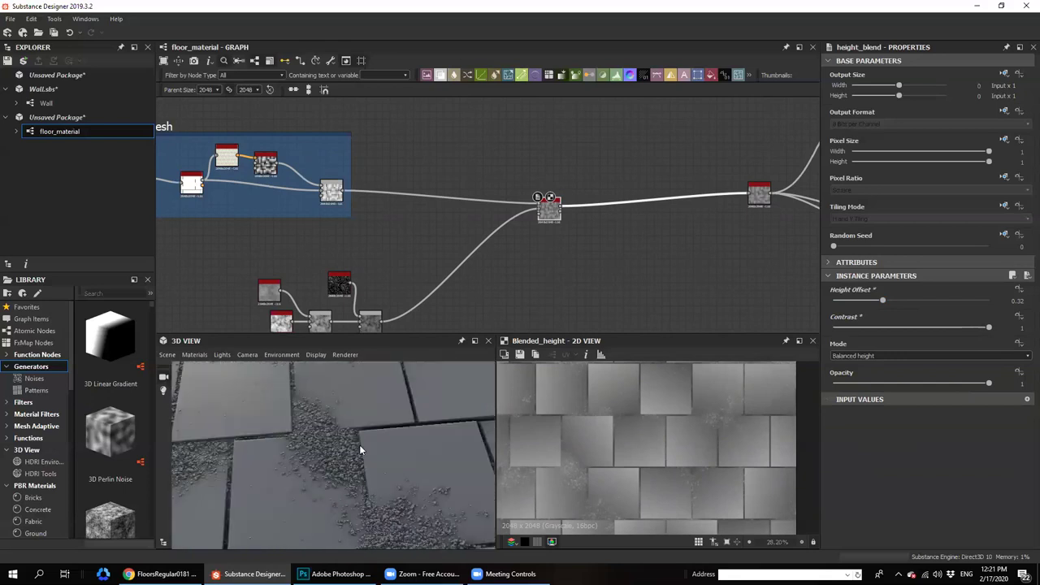
left_click_drag(281, 415, 300, 434)
middle_click_drag(315, 230, 407, 280)
scroll(329, 469, "up", 2)
mouse_move(326, 470)
left_mouse_down()
mouse_move(329, 481)
mouse_move(312, 434)
mouse_move(274, 464)
mouse_move(309, 442)
mouse_move(297, 486)
mouse_move(309, 459)
left_mouse_up()
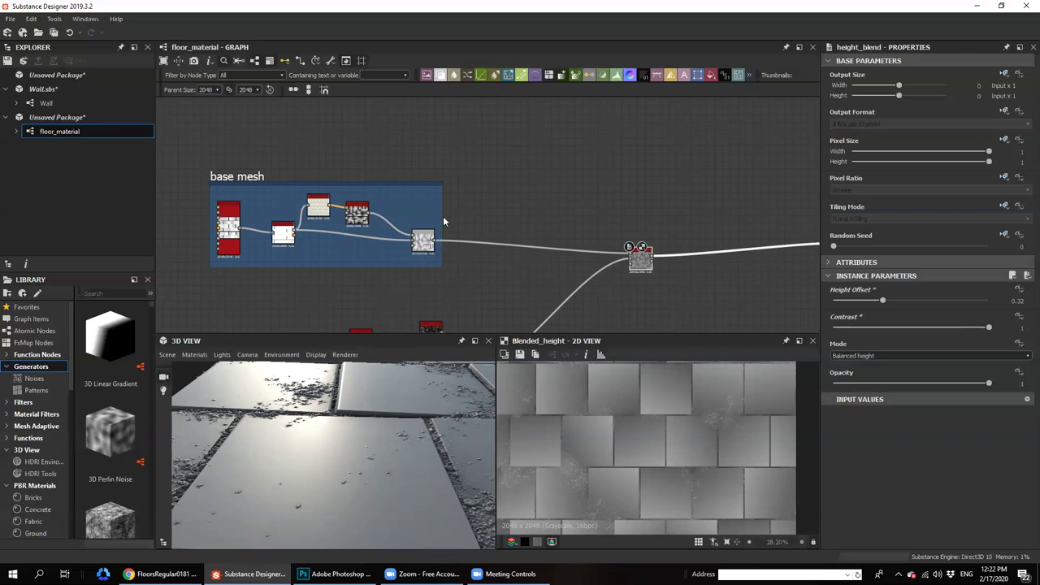
Widen the base mesh frame and move it with its nodes farther from the Height Blend
left_click_drag(443, 216, 516, 215)
middle_click_drag(372, 220, 391, 262)
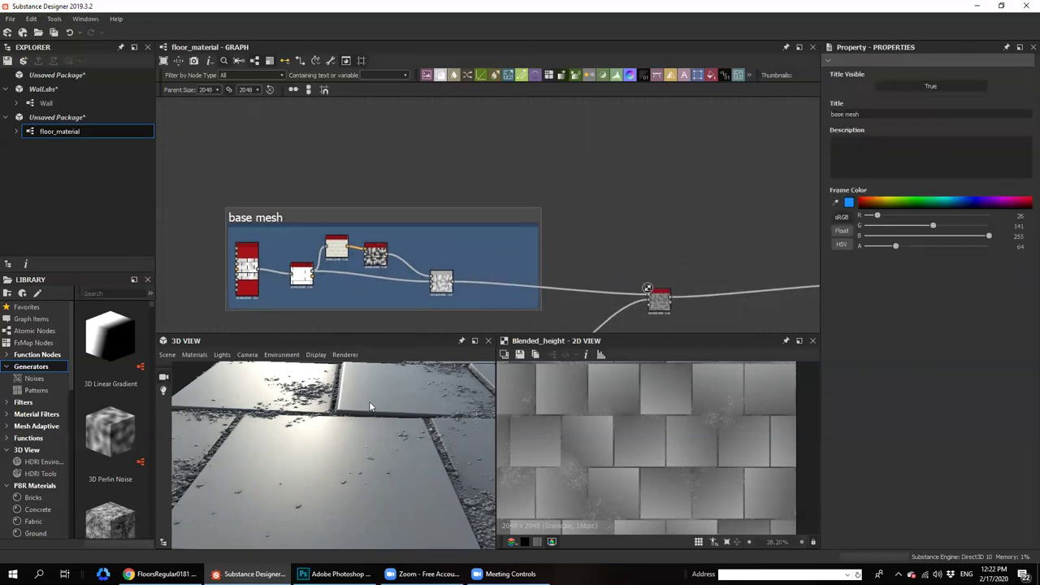
middle_click_drag(433, 167, 422, 148)
scroll(471, 227, "down", 2)
middle_click_drag(445, 216, 482, 218)
left_click_drag(482, 218, 330, 223)
Add a Blend node above the main connection, with the base mesh output as its background
middle_click_drag(263, 226, 346, 214)
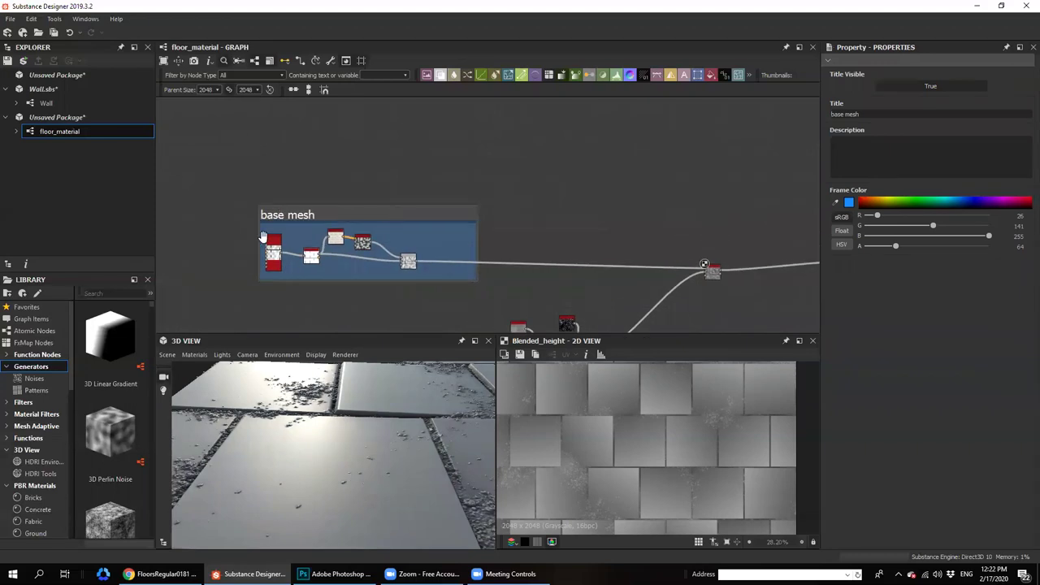
middle_click_drag(262, 236, 210, 263)
middle_click_drag(497, 213, 502, 194)
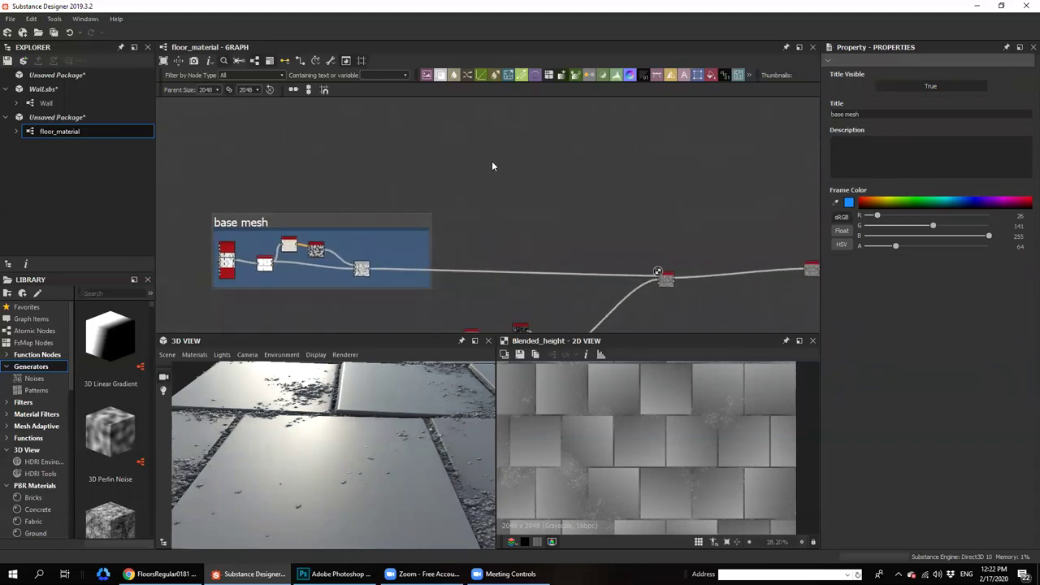
key("space")
left_click(521, 202)
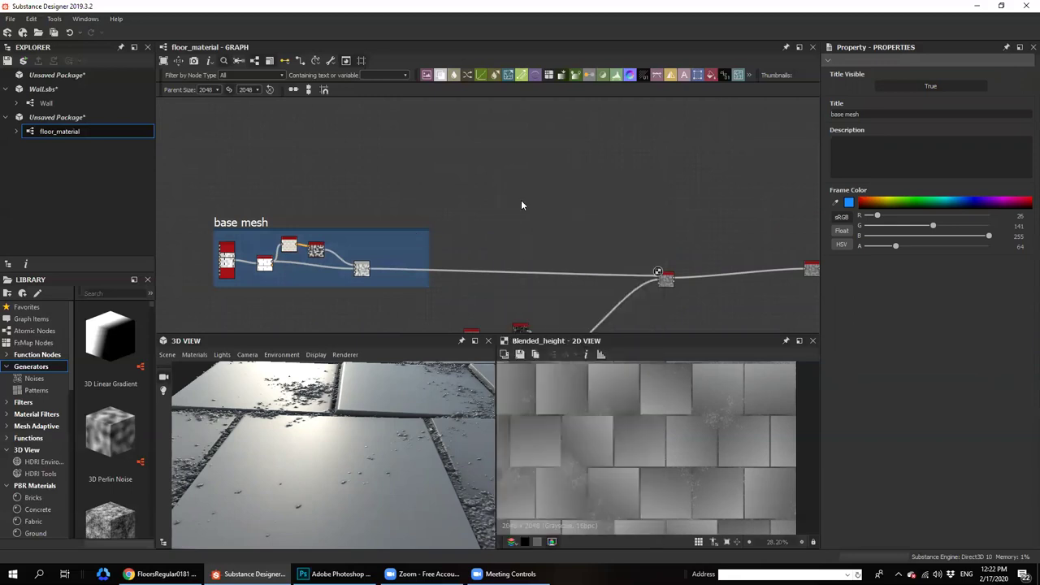
left_click_drag(368, 270, 496, 182)
scroll(373, 275, "up", 2)
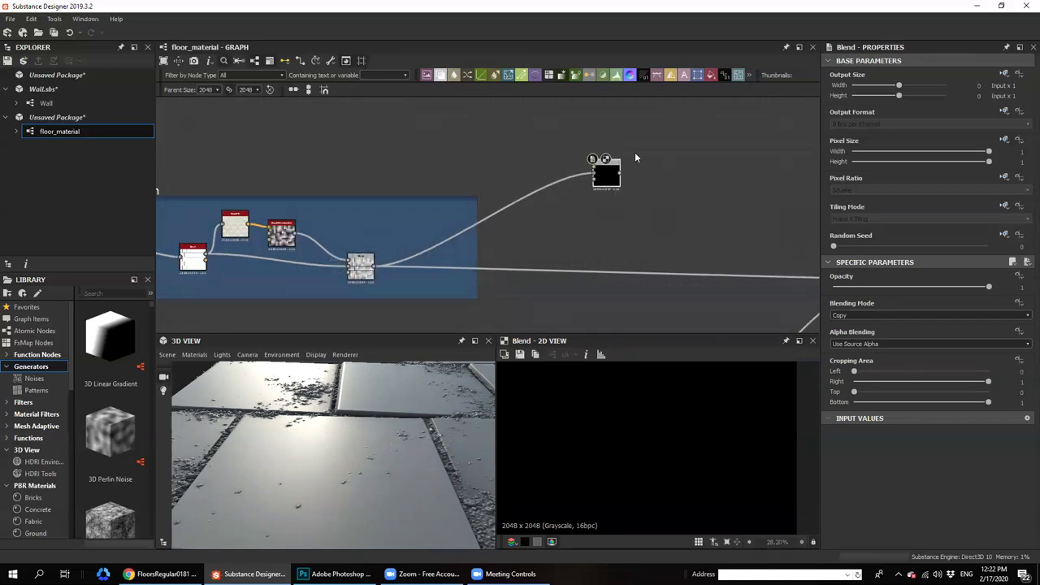
middle_click_drag(634, 153, 636, 170)
key("space")
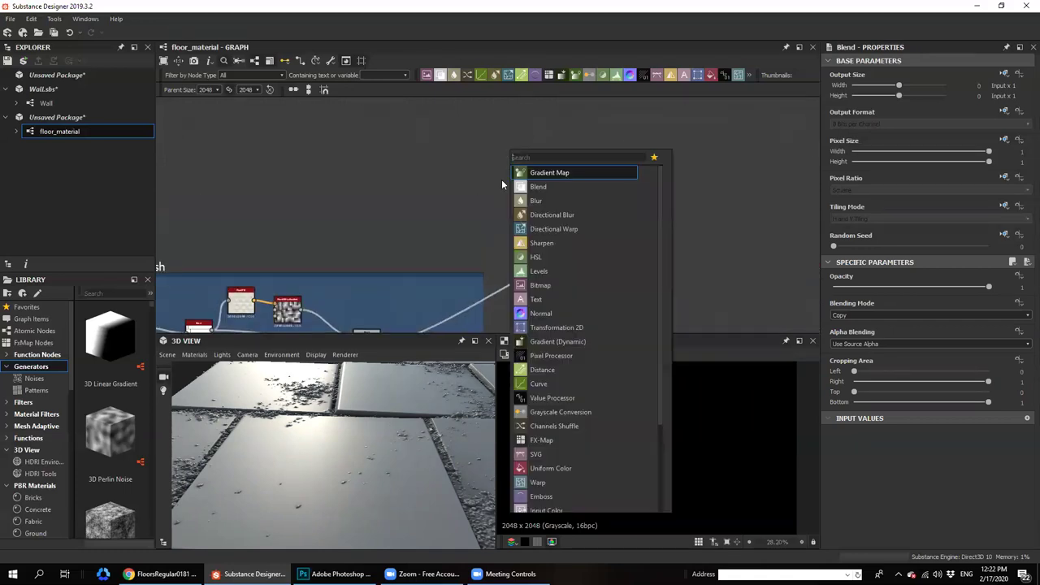
type("di")
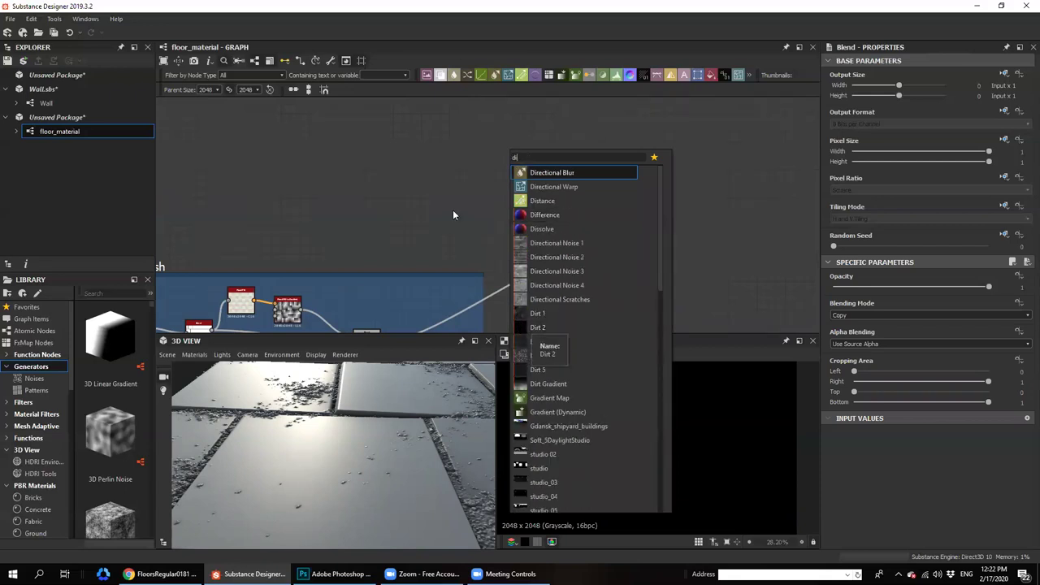
key("Escape")
Add another Fractal Sum Base node above the base mesh frame and connect it to the new Blend's foreground
key("space")
type("f")
left_click(487, 296)
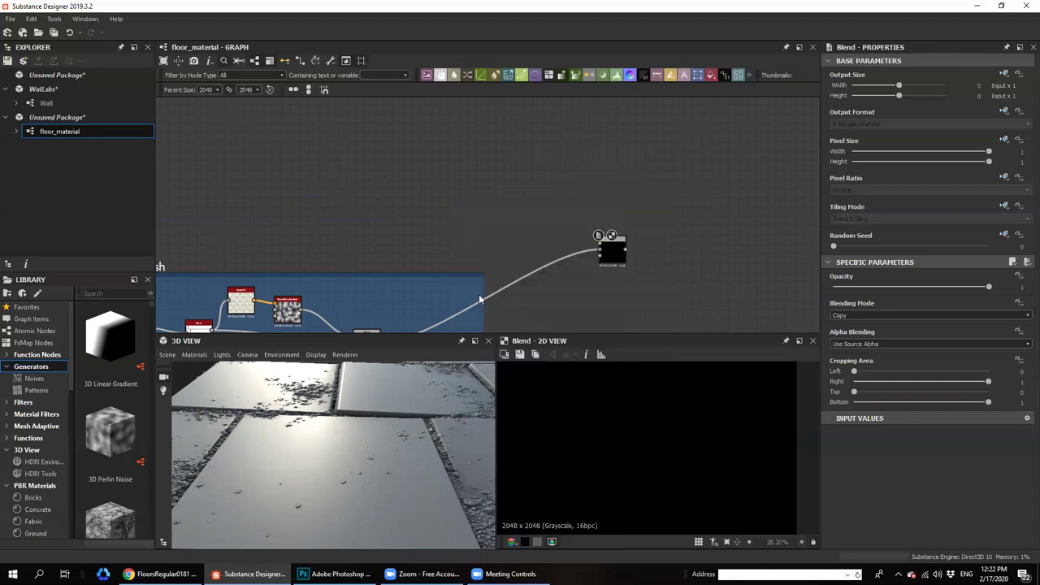
scroll(644, 418, "up", 1)
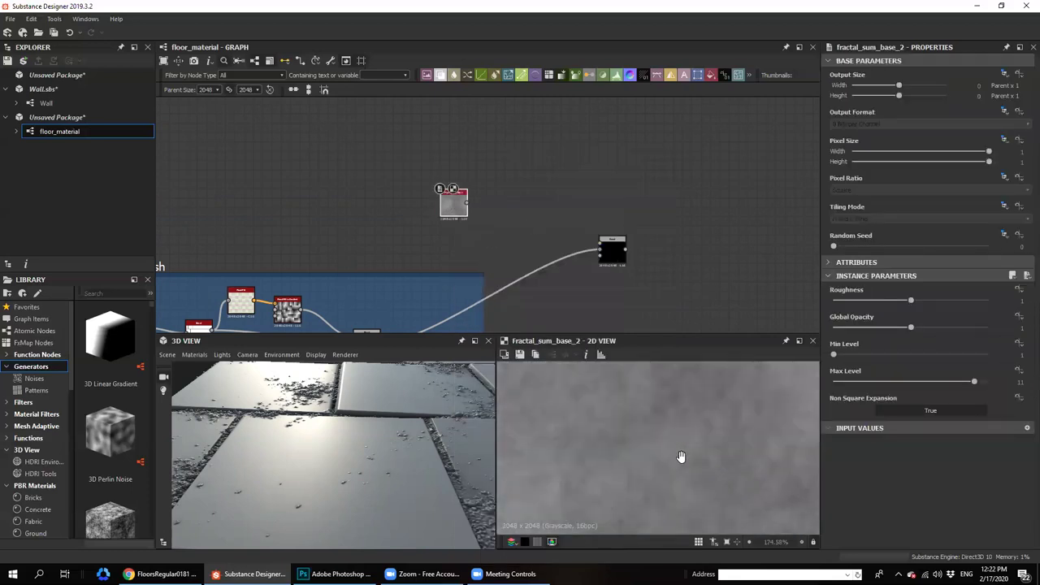
left_click_drag(468, 205, 600, 247)
Connect the new Blend's output to the Height Blend's top height input, replacing the direct base mesh connection
scroll(574, 211, "down", 2)
middle_click_drag(573, 211, 547, 218)
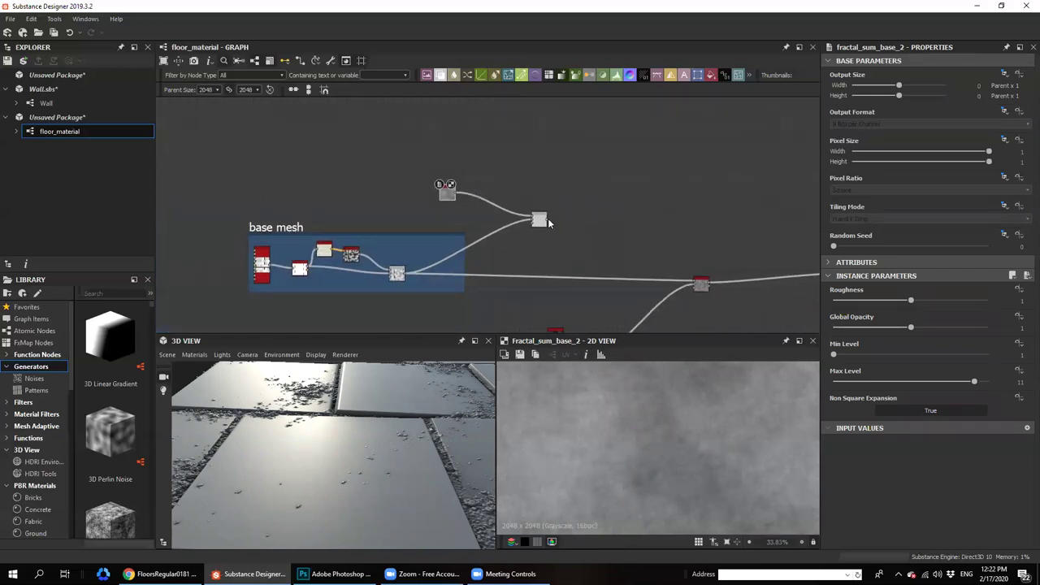
left_click_drag(702, 284, 697, 285)
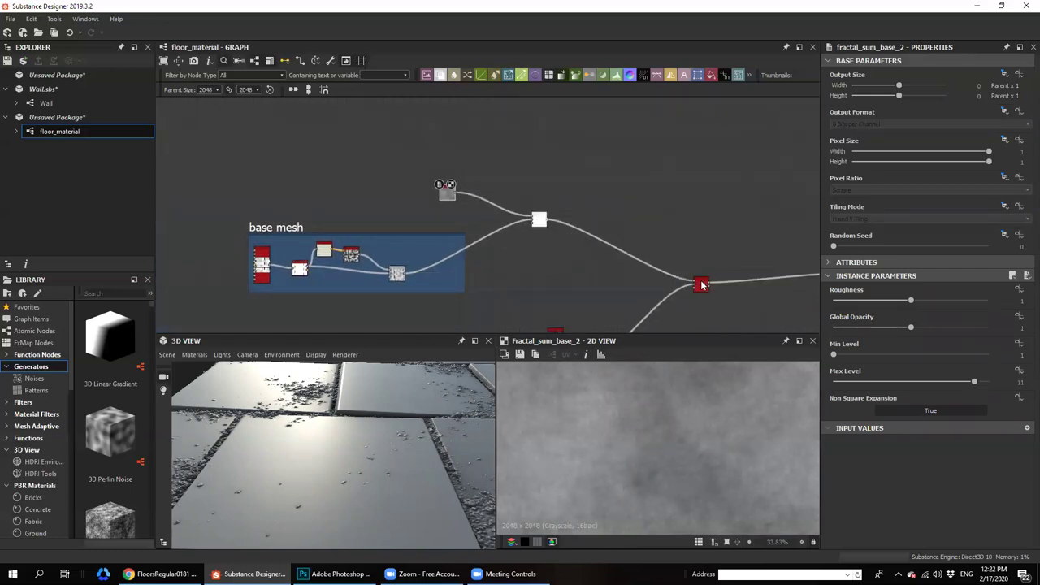
scroll(552, 223, "up", 4)
middle_click_drag(560, 235, 634, 240)
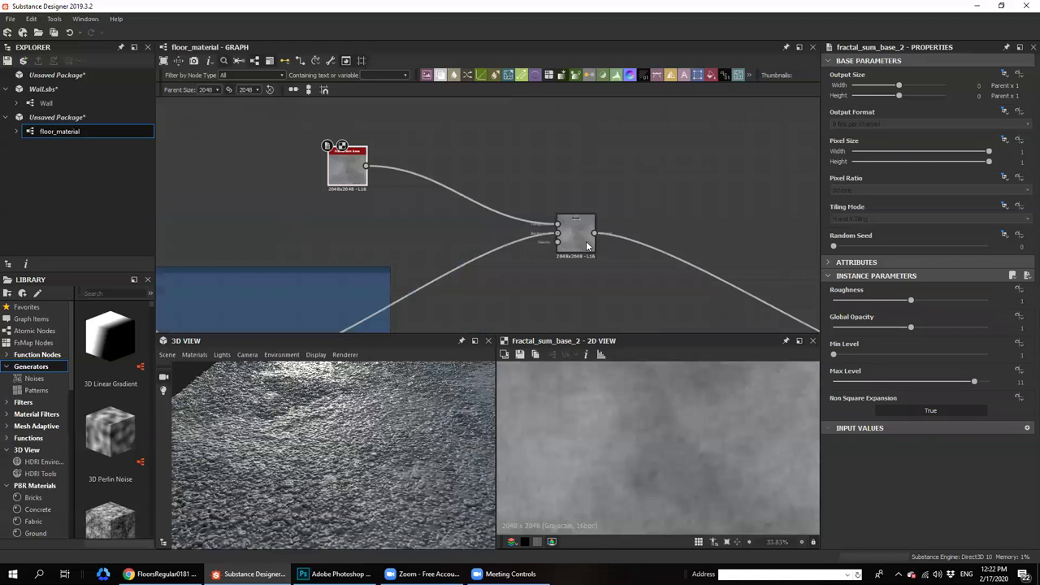
Set the new Blend to Multiply mode and reduce its opacity to 0.06 for subtle tile surface bumps
double_click(587, 244)
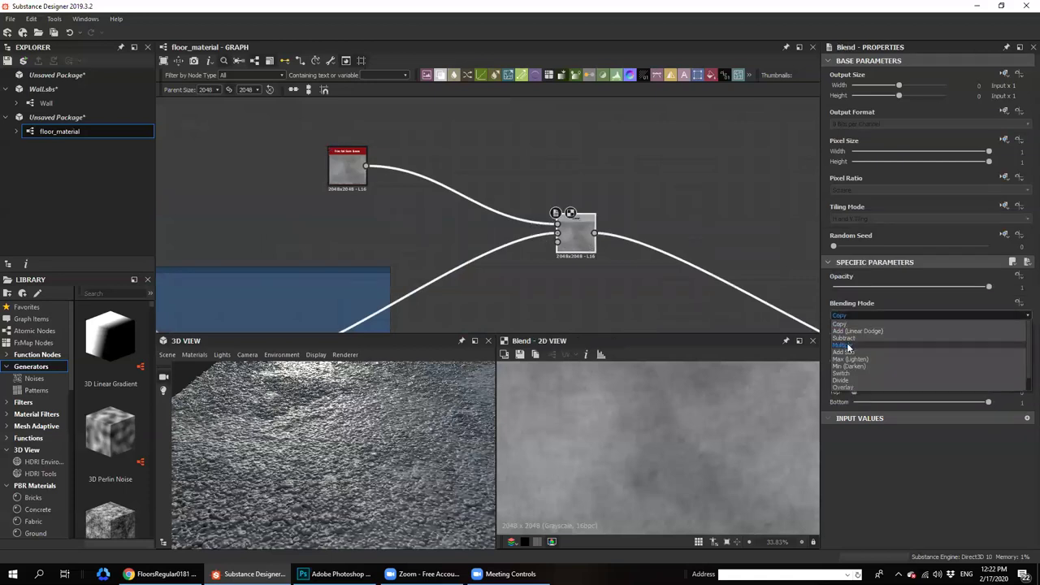
left_click(842, 344)
left_click(843, 287)
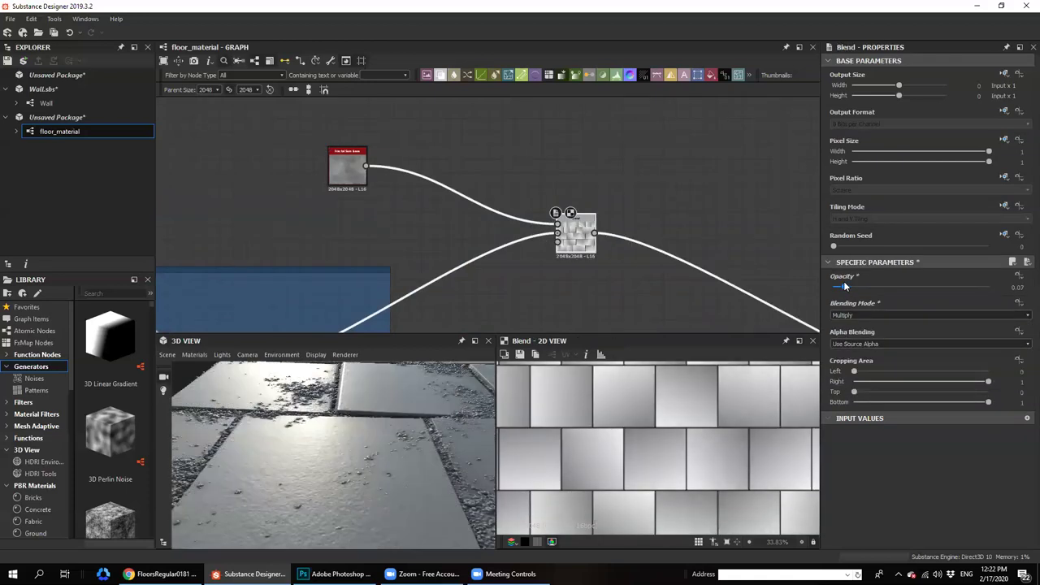
left_click_drag(843, 286, 849, 292)
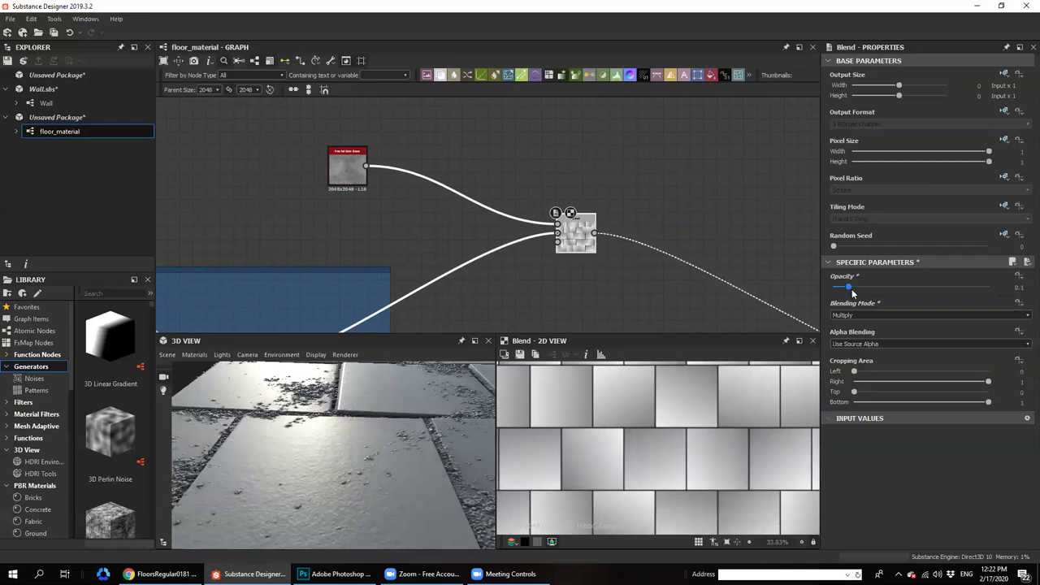
left_click_drag(278, 548, 345, 455)
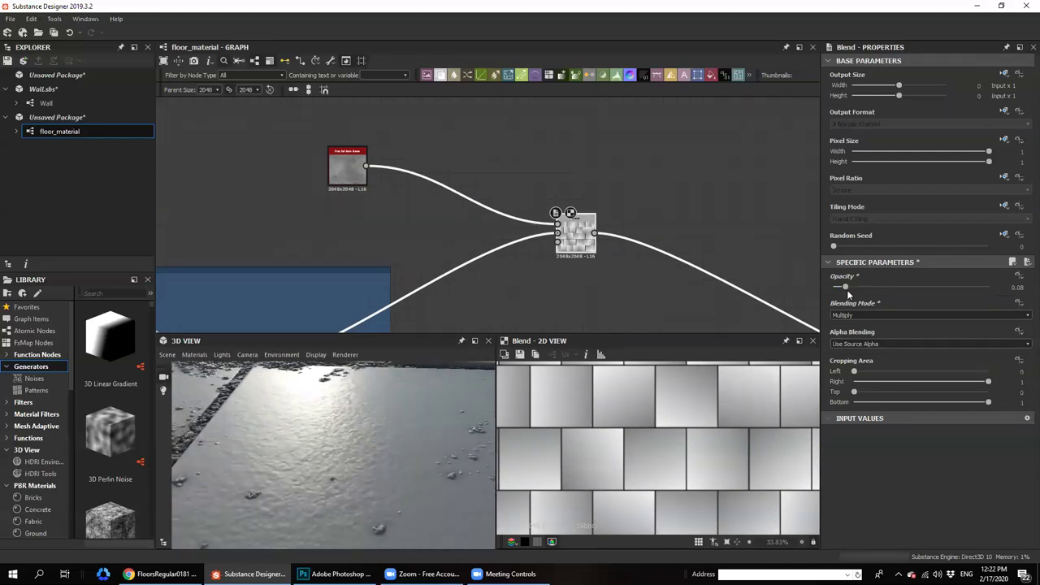
left_click_drag(836, 289, 832, 289)
key("ctrl+z")
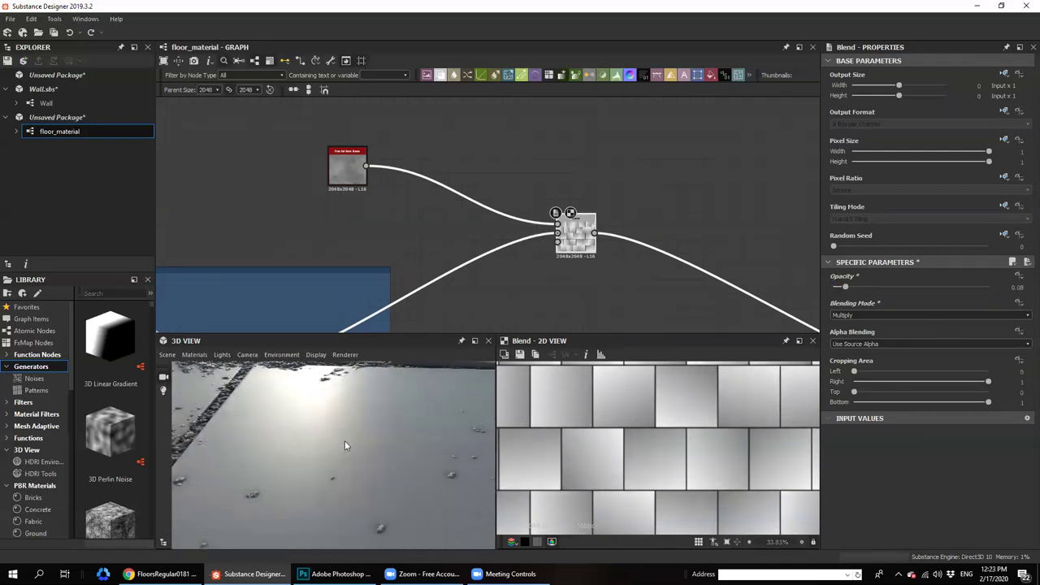
left_click_drag(833, 287, 842, 288)
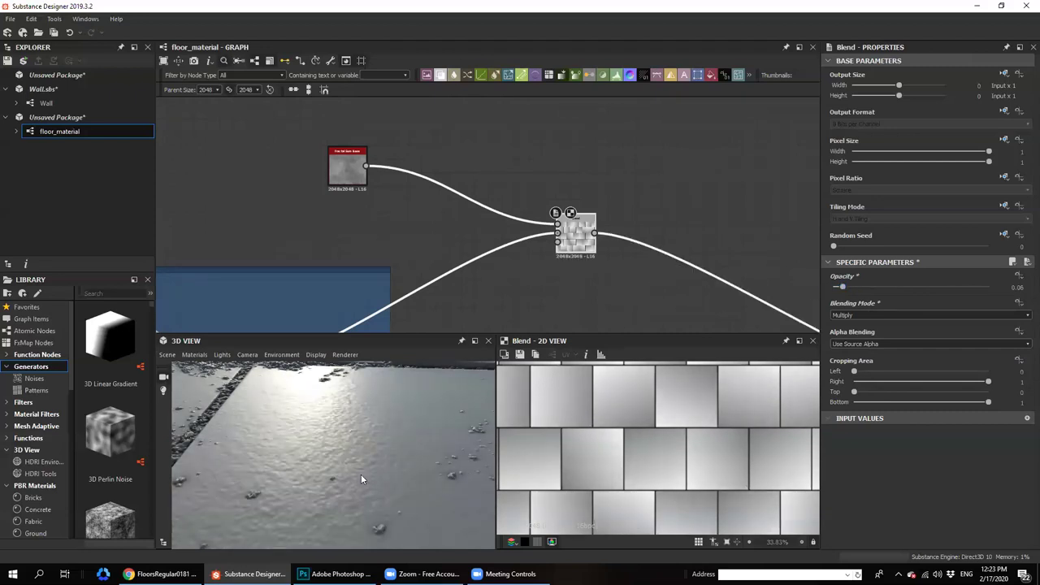
left_click_drag(361, 478, 363, 465)
left_click_drag(322, 436, 364, 466)
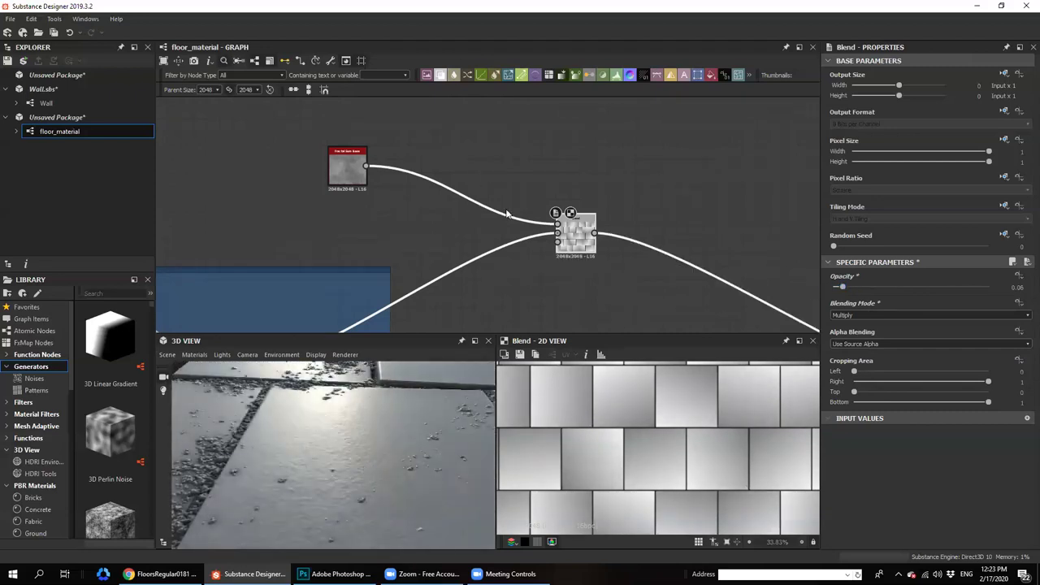
Move the Fractal Sum Base node farther from its Blend and insert another Blend node after that Blend
middle_click_drag(506, 214, 558, 254)
middle_click_drag(630, 258, 654, 263)
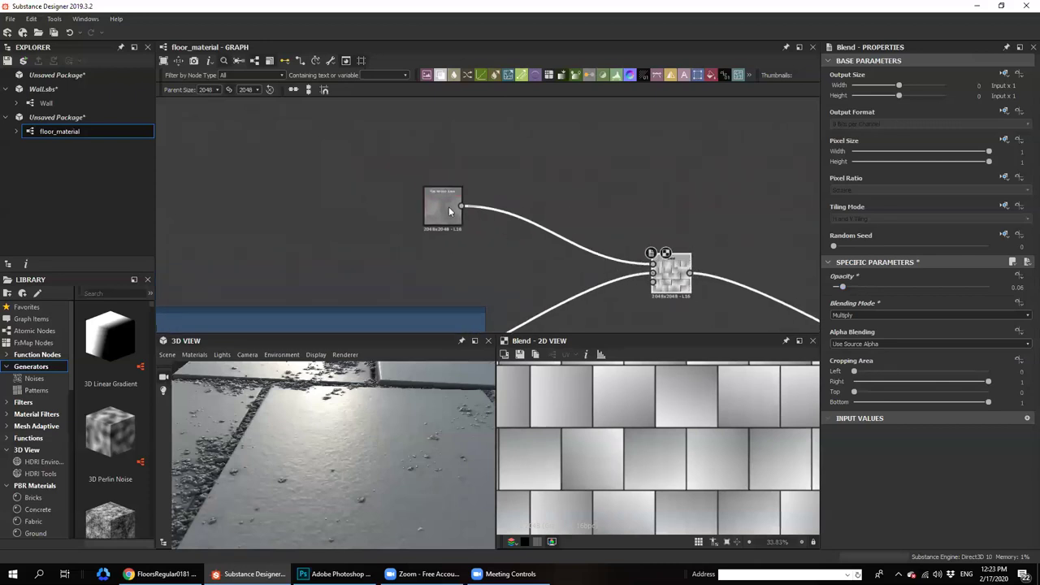
left_click_drag(435, 213, 394, 205)
middle_click_drag(696, 259, 512, 221)
scroll(508, 220, "down", 3)
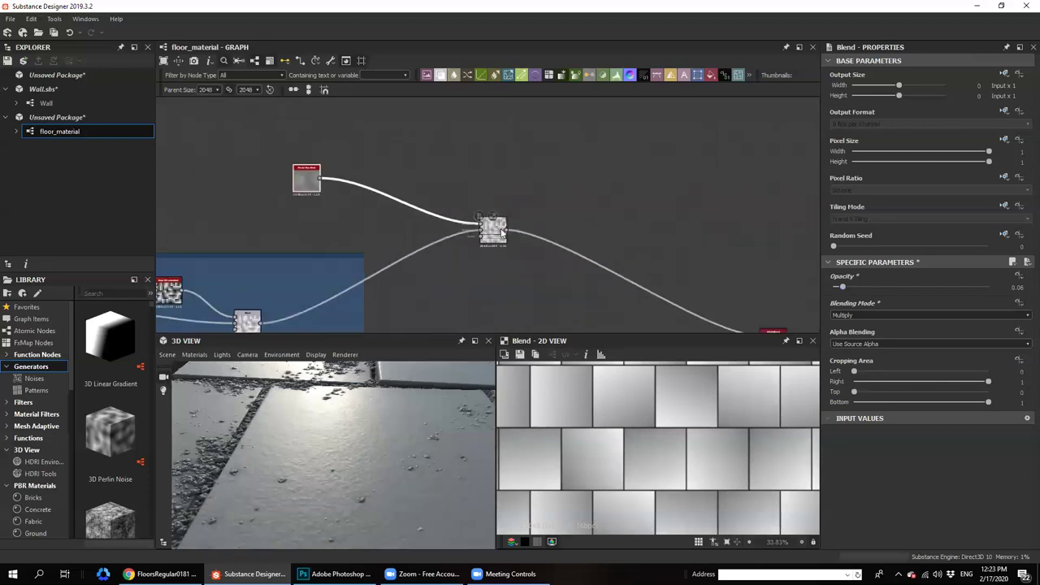
key("space")
type("b")
left_click(519, 248)
middle_click_drag(533, 217, 535, 265)
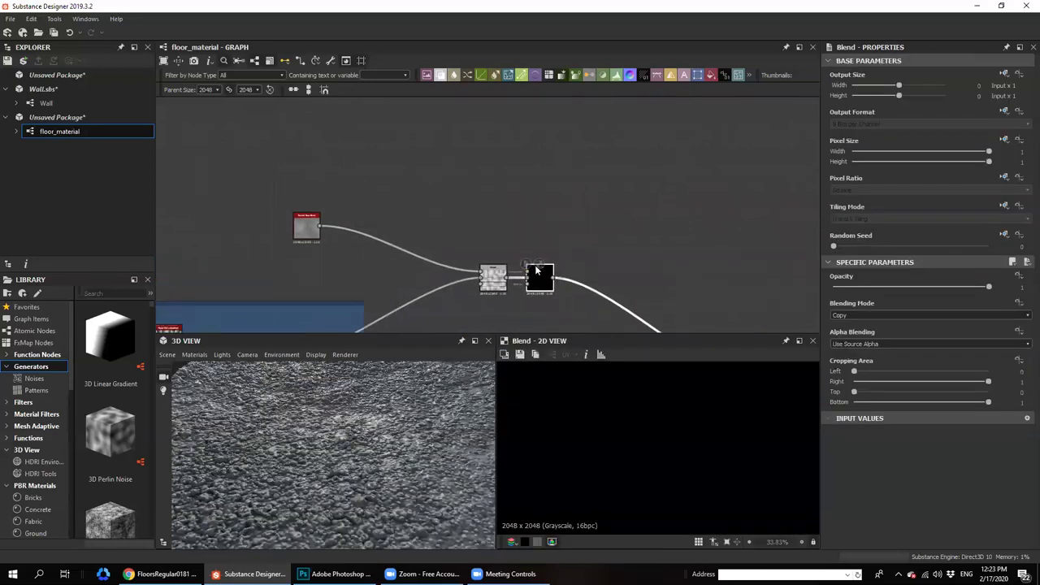
Add a Dirt 2 noise above the newly inserted Blend and connect it to that Blend's foreground
left_click(507, 212)
key("space")
type("d")
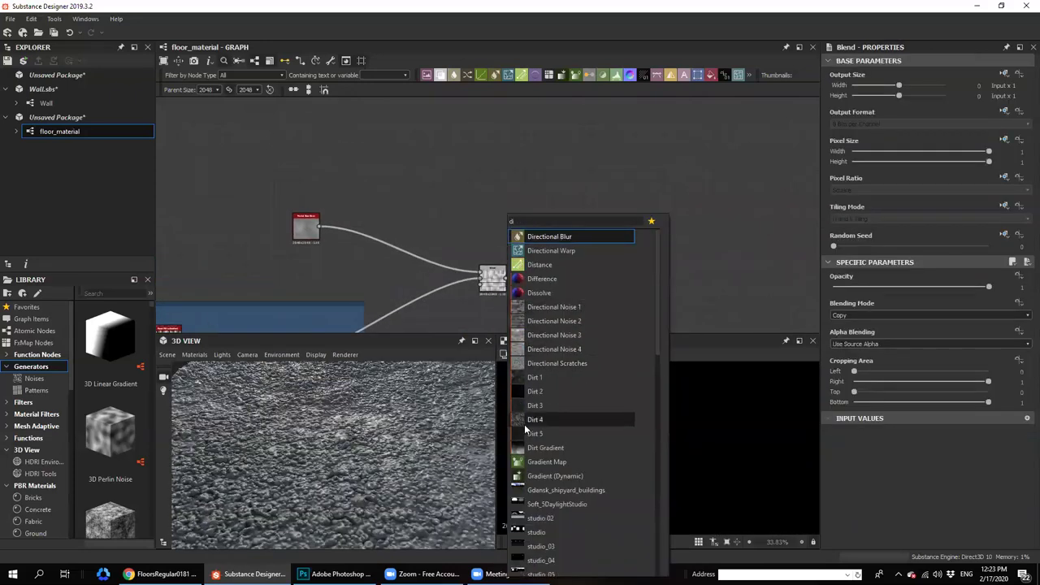
left_click(528, 391)
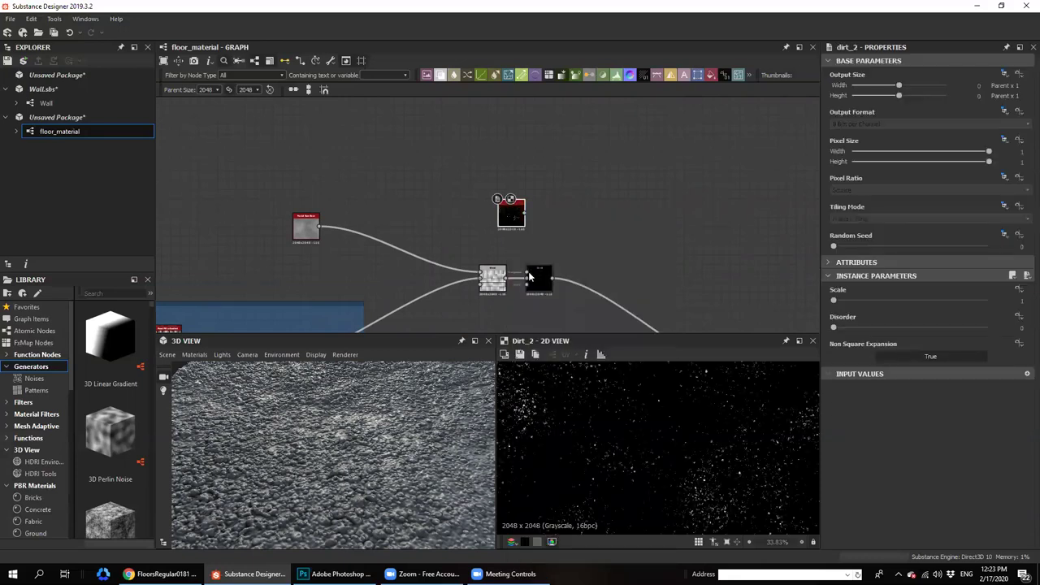
left_click(540, 281)
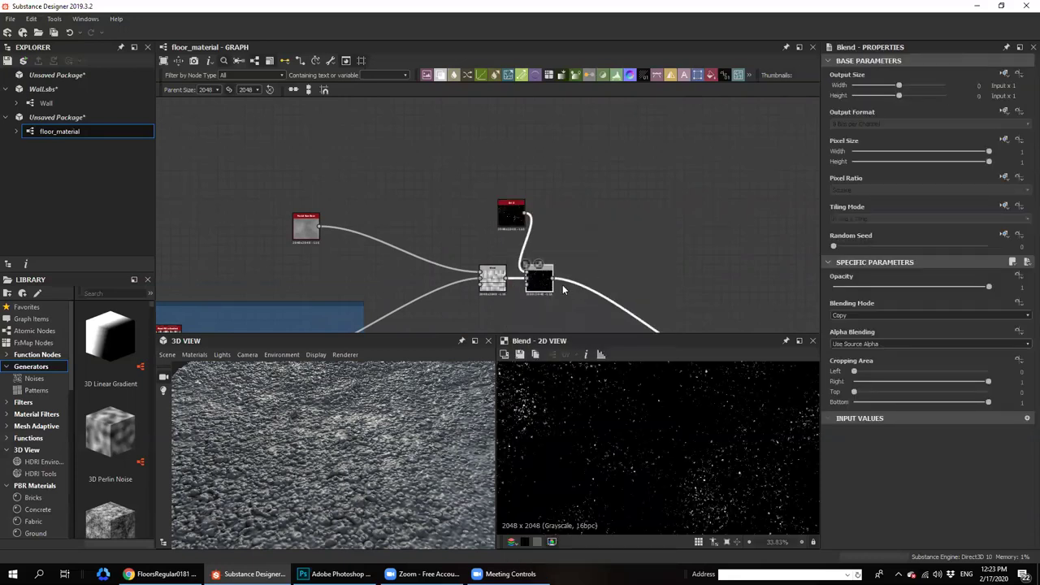
Set the Dirt 2 Blend to Subtract mode and place the Dirt 2 node above the first Blend
left_click(844, 317)
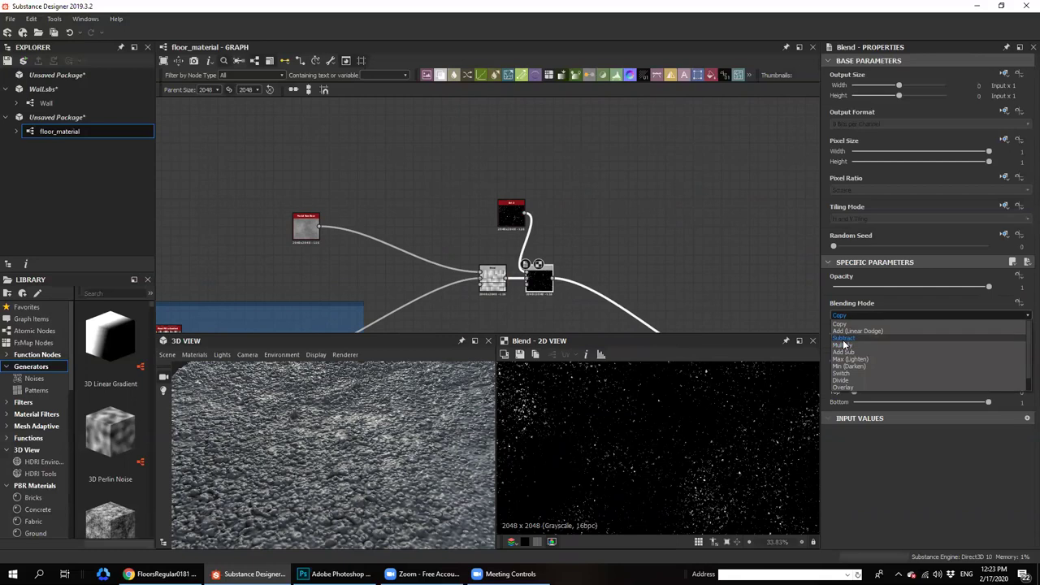
left_click(849, 337)
scroll(537, 234, "up", 2)
scroll(537, 236, "up", 2)
left_click_drag(488, 198, 448, 255)
middle_click_drag(445, 231, 443, 202)
scroll(591, 448, "up", 7)
scroll(591, 445, "up", 4)
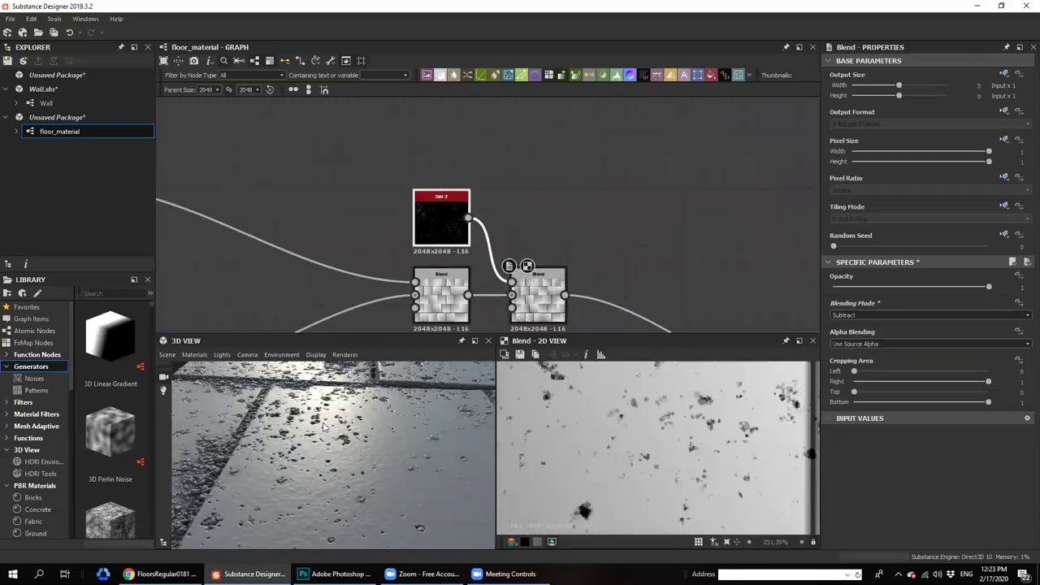
Lower the Subtract Blend's opacity to 0.02 so Dirt 2 cuts only shallow pits into the tiles
middle_click_drag(512, 316, 525, 283)
scroll(387, 454, "up", 1)
left_click_drag(378, 490, 332, 464)
left_click(558, 267)
left_click(849, 289)
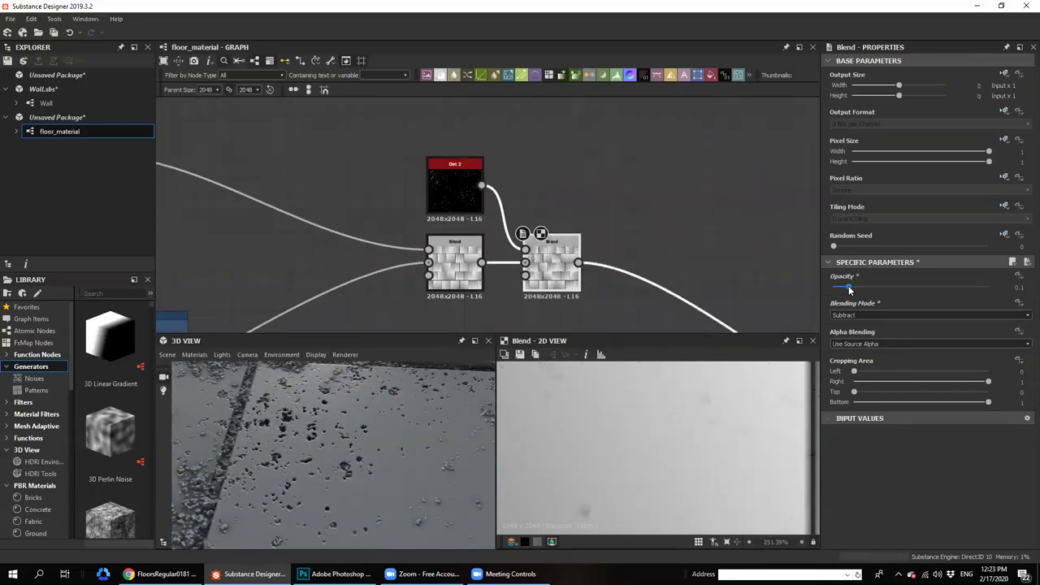
left_click(838, 289)
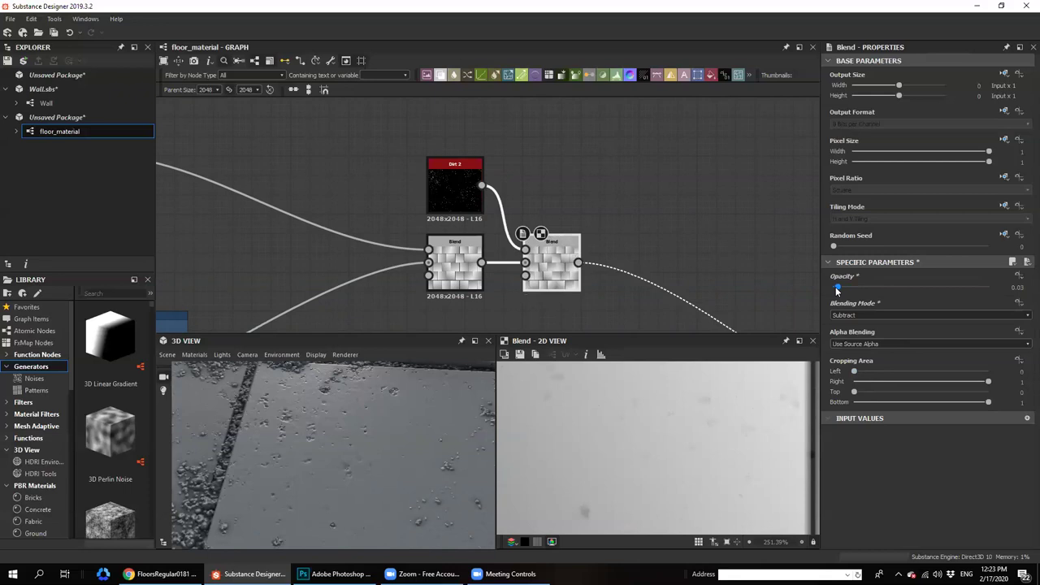
left_click_drag(839, 284, 836, 282)
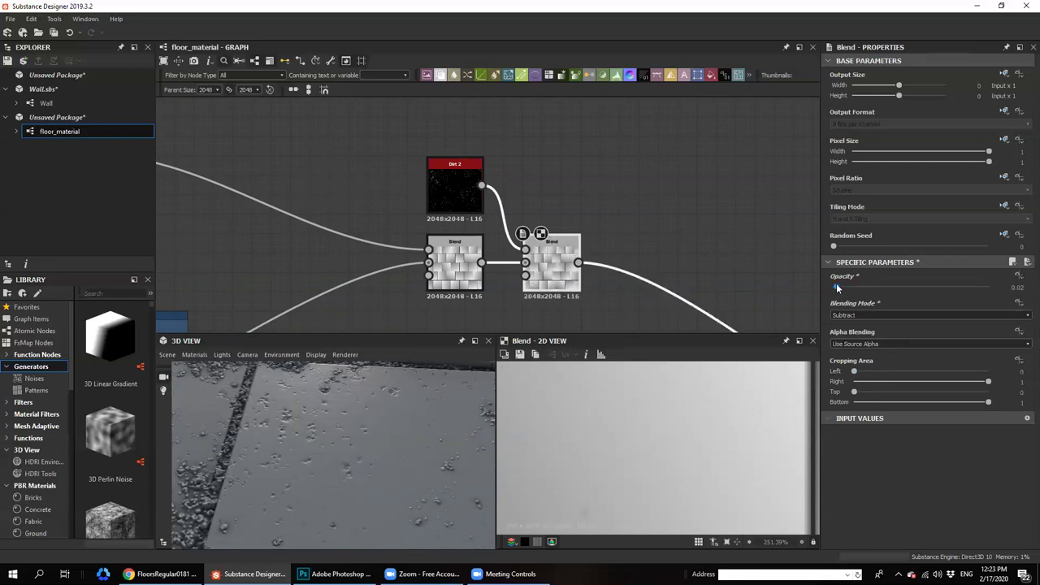
left_click_drag(481, 410, 357, 450)
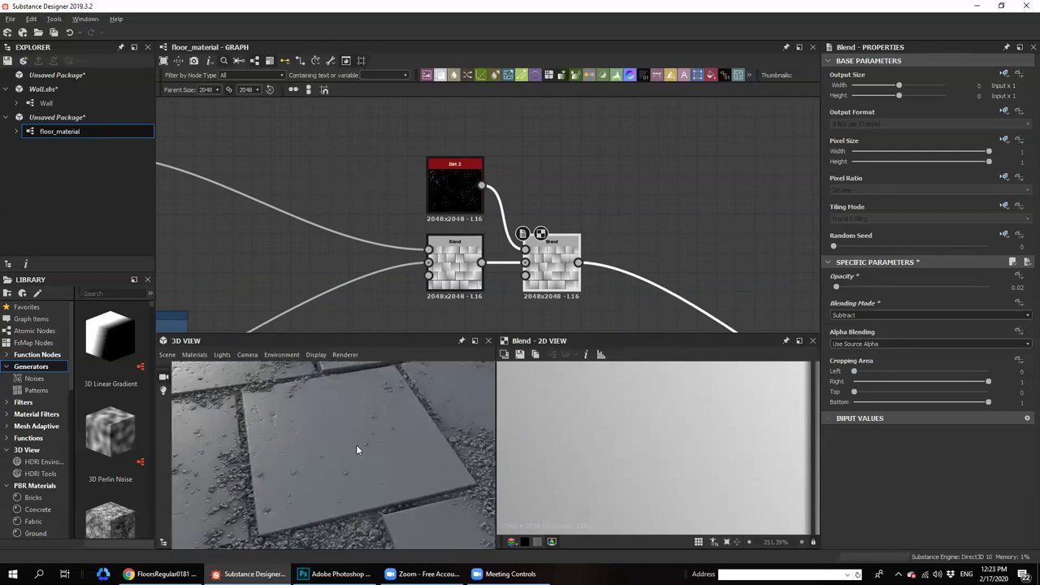
Insert a third Blend after the Subtract Blend and add a second Dirt 2 noise above it
middle_click_drag(543, 284, 521, 283)
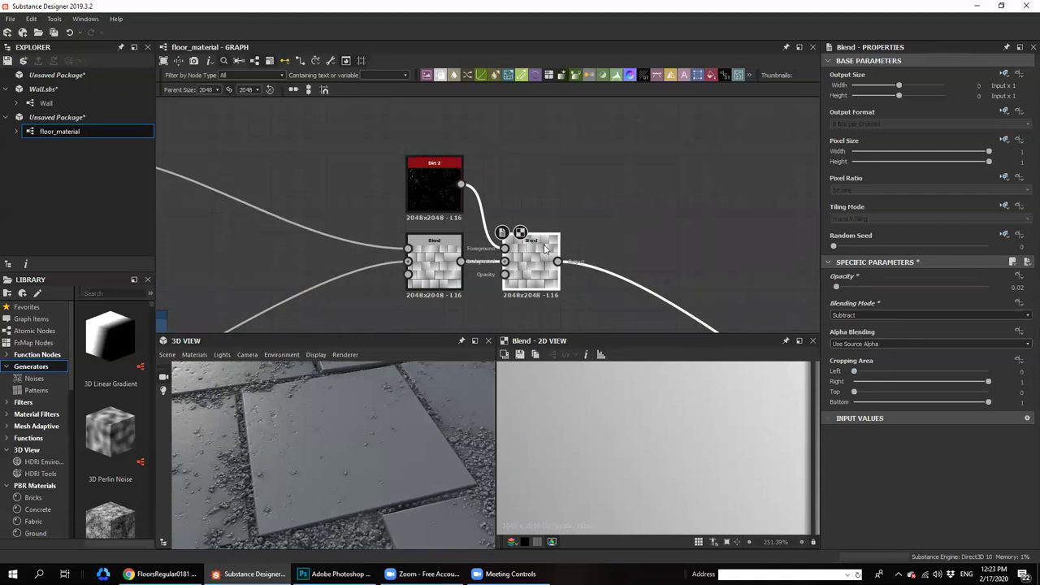
key("space")
type("b")
left_click(568, 244)
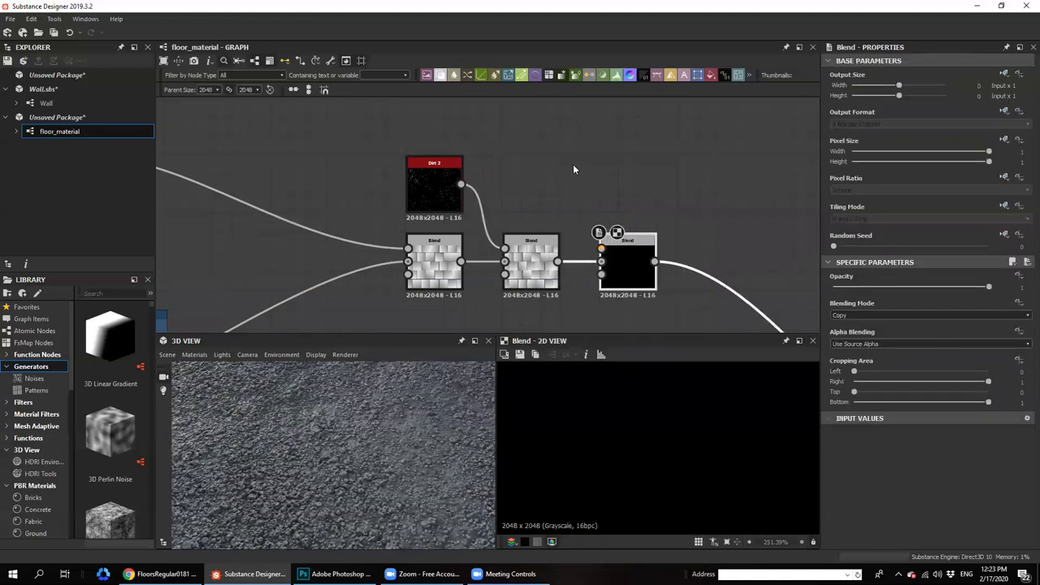
left_click(573, 164)
key("space")
type("di")
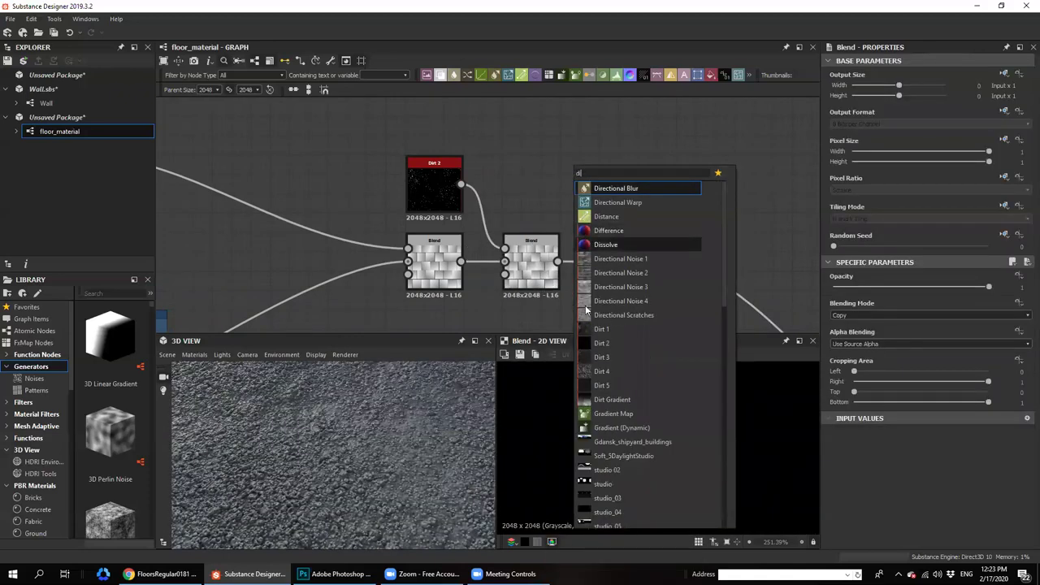
left_click(601, 343)
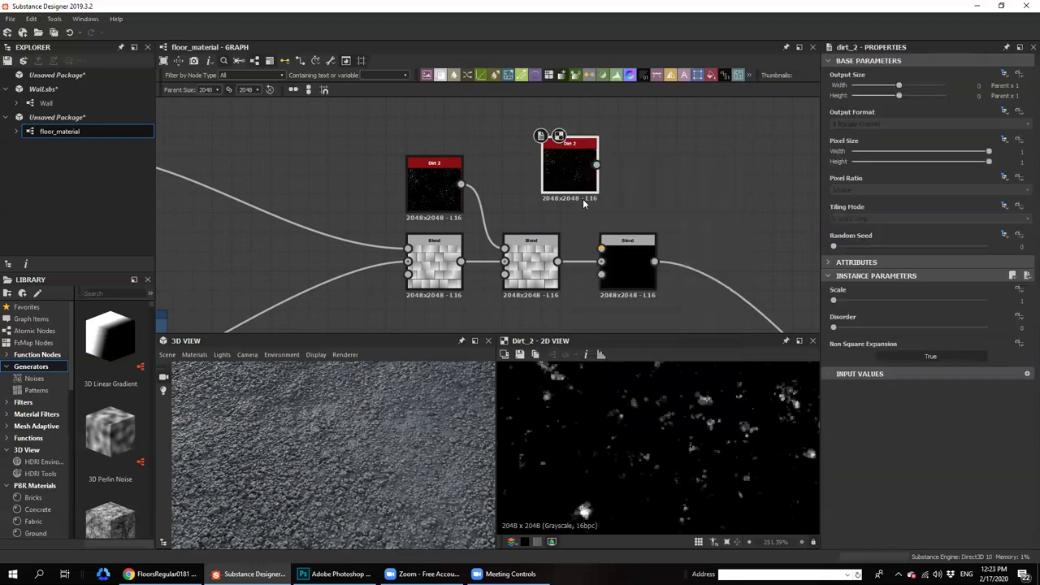
Set the second Dirt 2's disorder to 0.21, random seed to 4 and scale to 2, and connect it to the third Blend's foreground
left_click_drag(841, 329, 866, 329)
left_click_drag(844, 248, 894, 256)
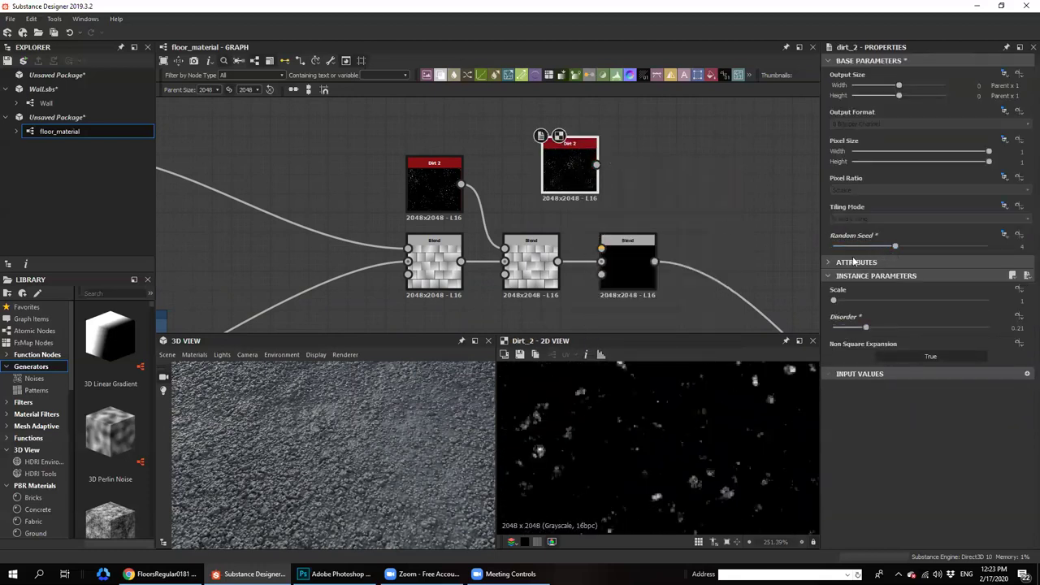
left_click(864, 301)
left_click_drag(596, 165, 602, 248)
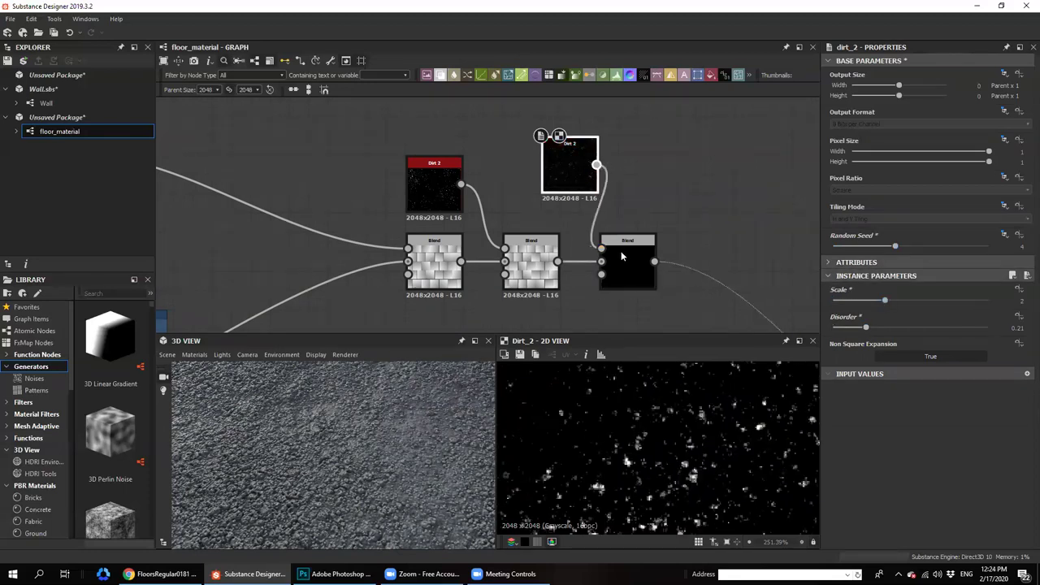
Set the third Blend to Multiply mode with an opacity of 0.05
left_click(621, 256)
left_click(852, 316)
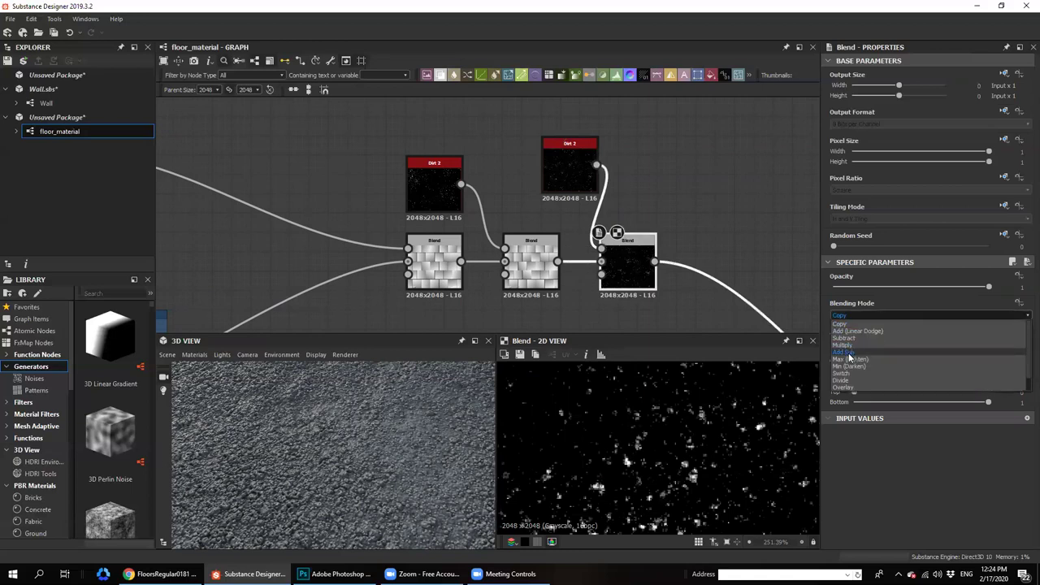
left_click(842, 345)
left_click_drag(882, 287, 837, 288)
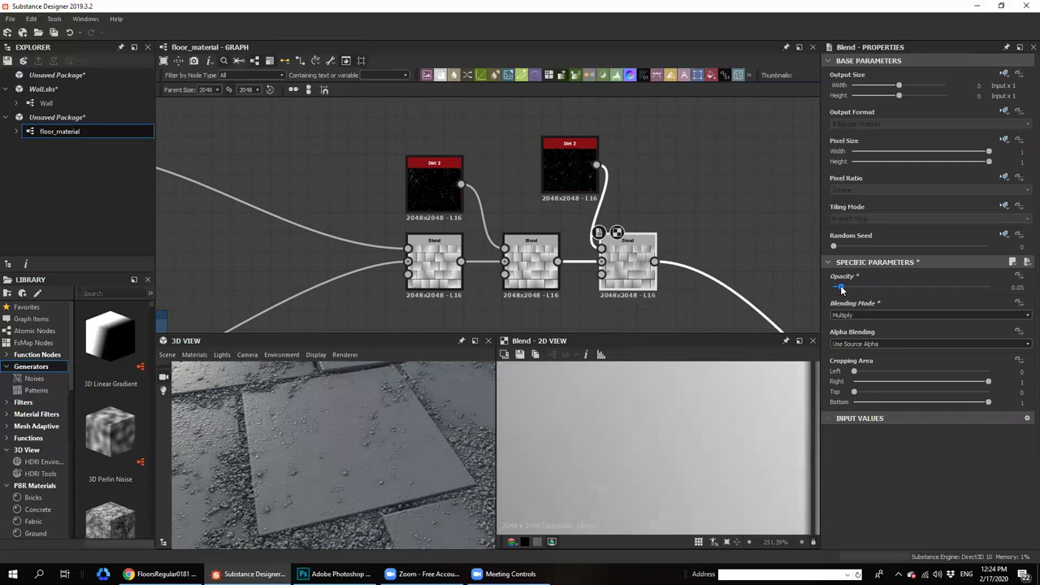
scroll(375, 409, "up", 4)
left_click_drag(288, 438, 286, 472)
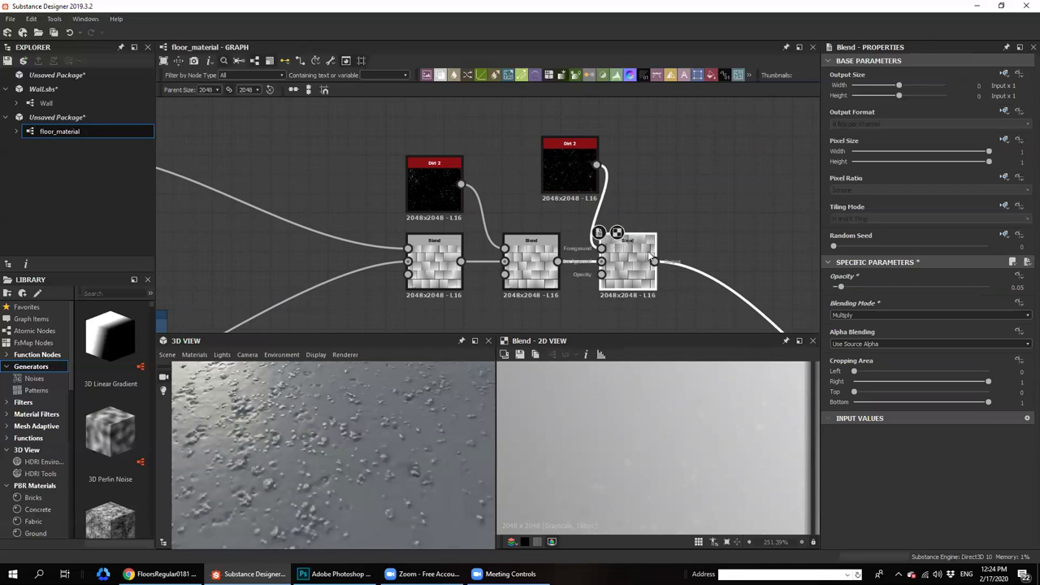
Bypass the third Blend by rerouting the outgoing connection to the Subtract Blend for comparison, and undo the rerouting
left_click_drag(655, 261, 557, 262, "shift")
scroll(349, 459, "down", 2)
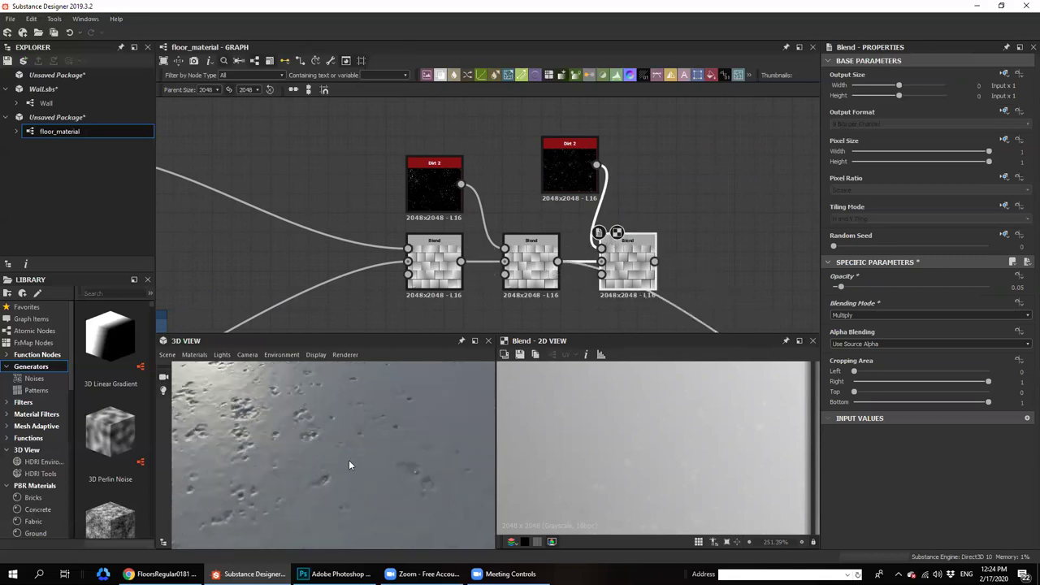
key("ctrl+z")
scroll(358, 451, "down", 3)
left_click_drag(359, 452, 387, 460)
scroll(345, 436, "down", 2)
Move the three noise nodes and their three Blends together above the base mesh frame, and enclose them in a frame titled "Med desitals"
scroll(497, 171, "down", 5)
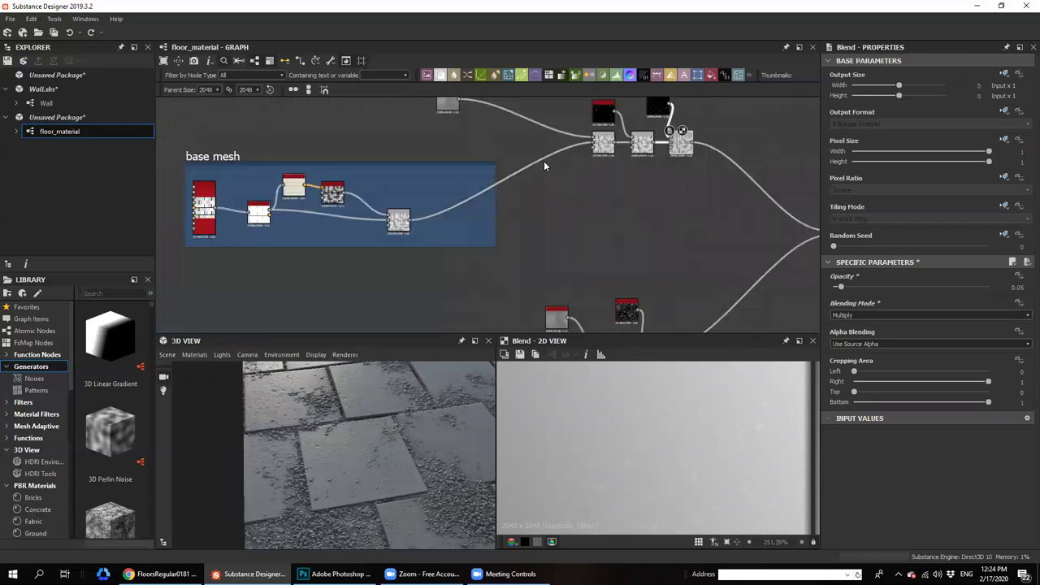
middle_click_drag(544, 161, 570, 254)
left_click_drag(438, 229, 439, 228)
left_click_drag(689, 235, 661, 182)
right_click(674, 179)
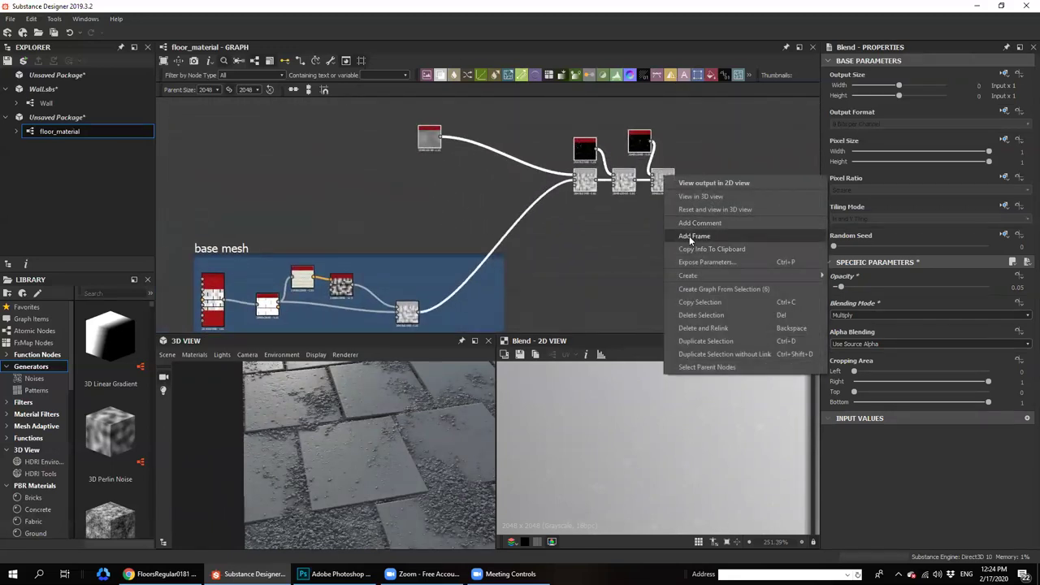
left_click(690, 235)
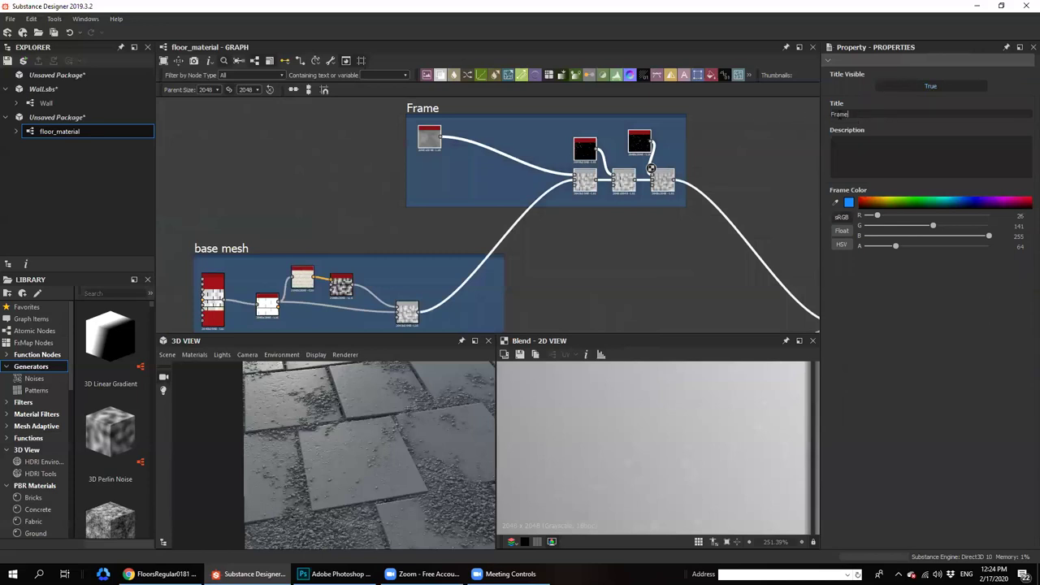
type("Med desitals")
Move the base mesh frame with its nodes slightly farther from the new detail frame
middle_click_drag(413, 279, 496, 239)
left_click(428, 209)
left_click_drag(435, 213, 416, 203)
Examine the tile edges and surfaces up close in the 3D view and the Blend ending the base mesh frame
left_click_drag(372, 441, 371, 412)
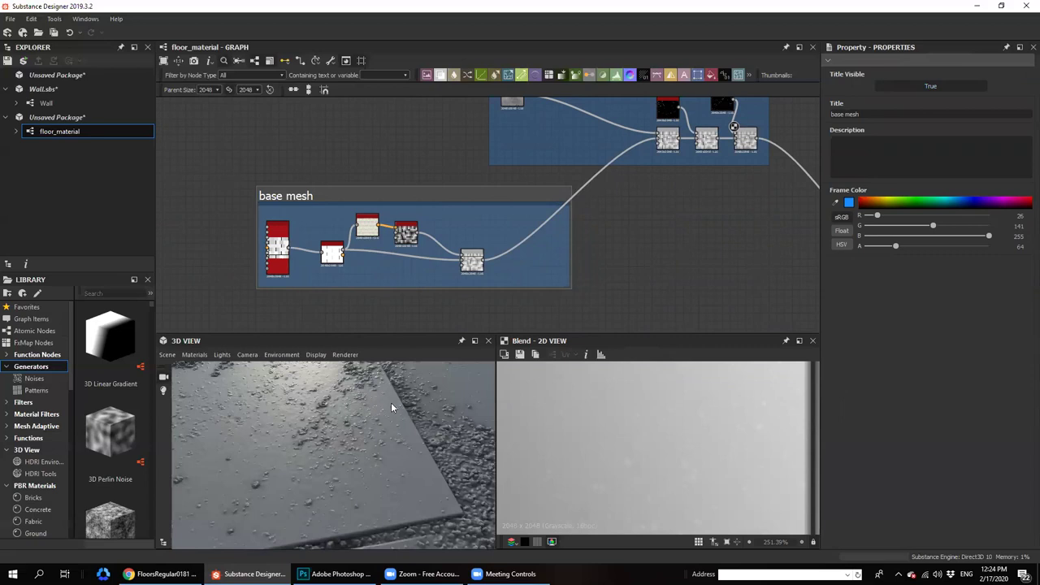
left_click_drag(408, 449, 417, 420)
left_click_drag(435, 460, 376, 452)
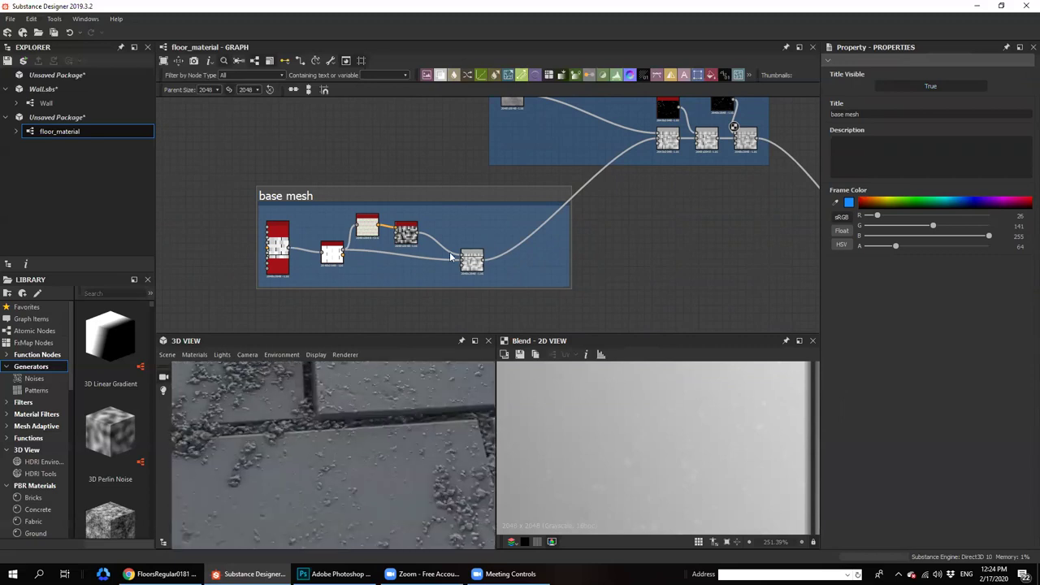
scroll(451, 256, "up", 3)
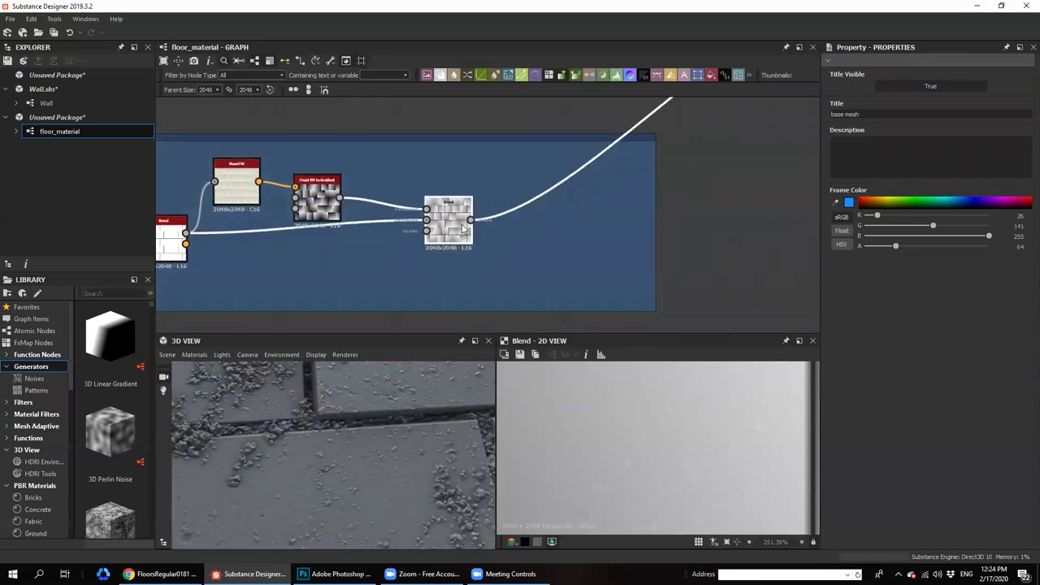
Add a Slope Blur Grayscale after the Blend ending the base mesh frame, and set its samples to 32
left_click(462, 229)
key("space")
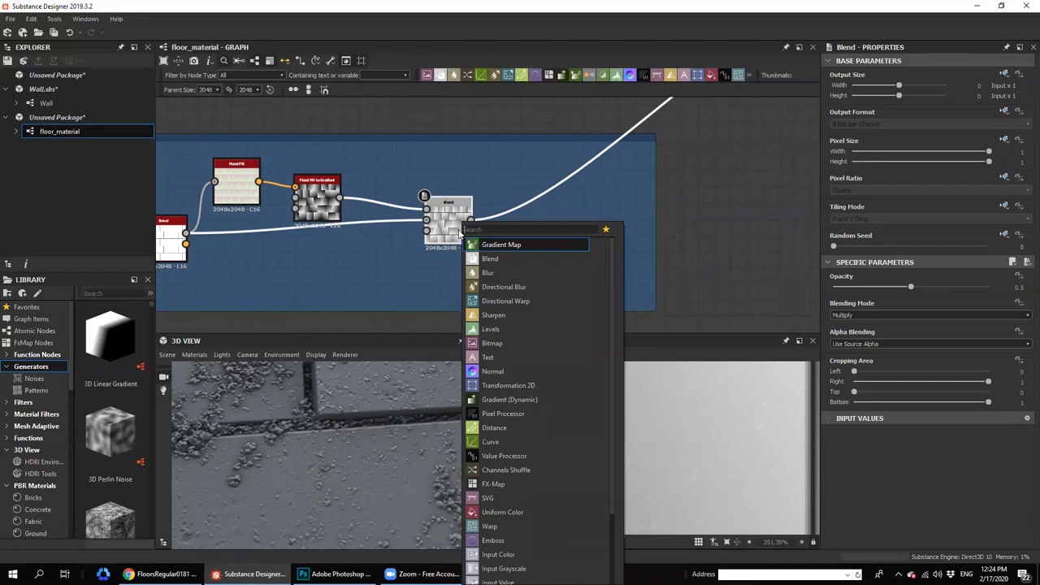
left_click(446, 232)
scroll(455, 234, "up", 1)
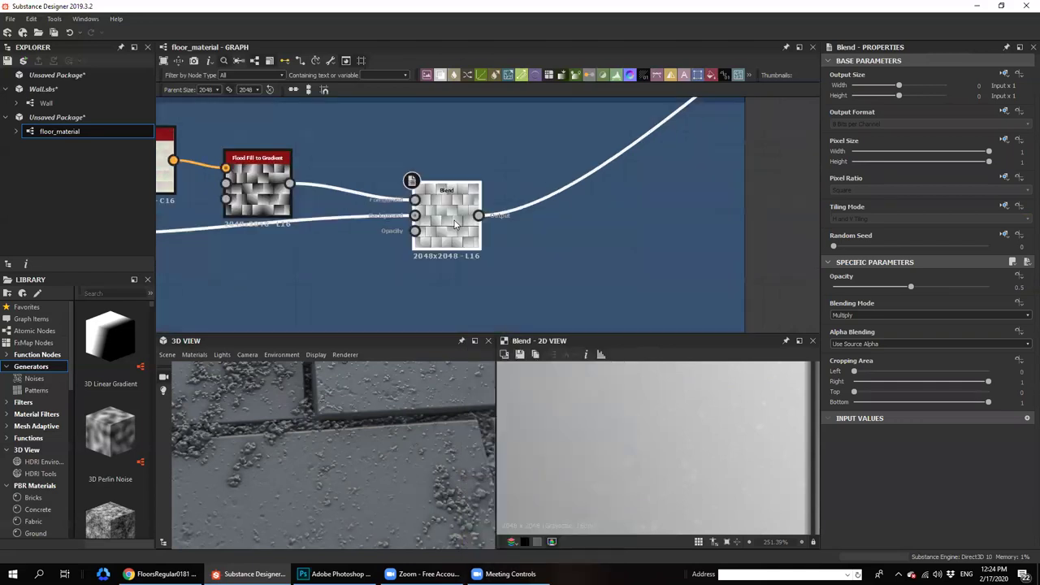
scroll(454, 221, "down", 3)
middle_click_drag(462, 194, 459, 191)
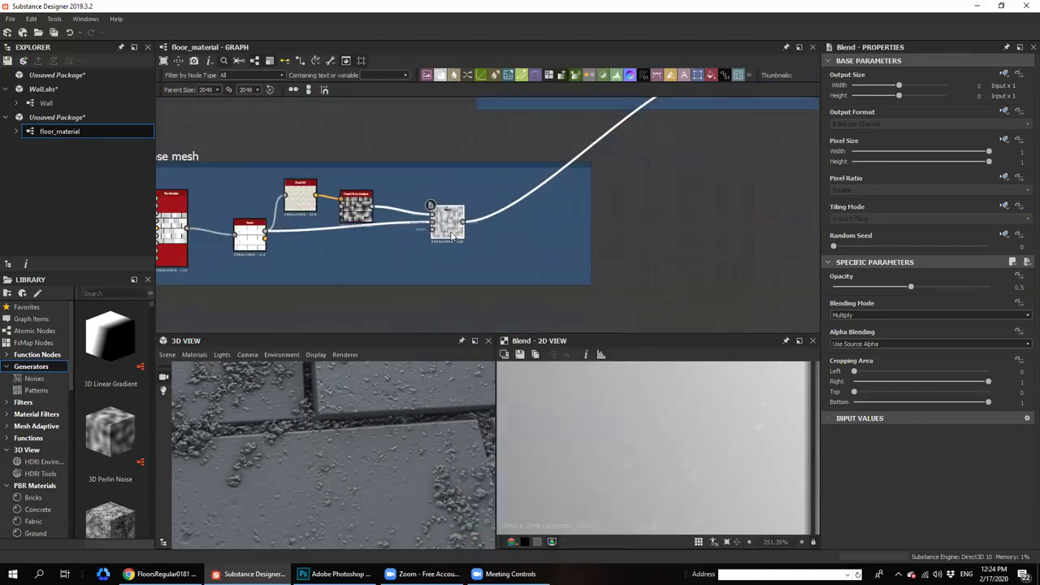
key("space")
type("sl")
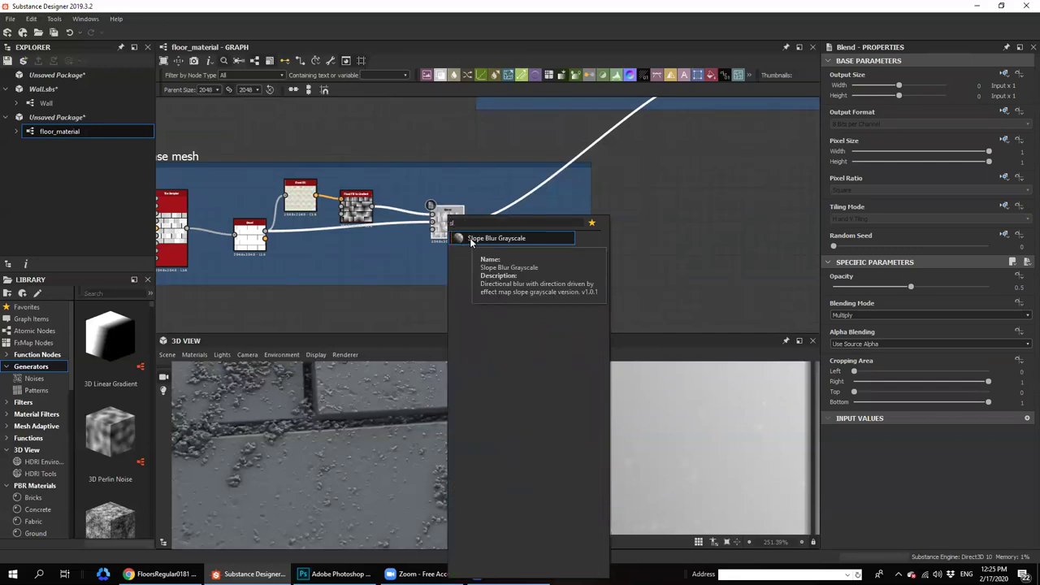
left_click(470, 239)
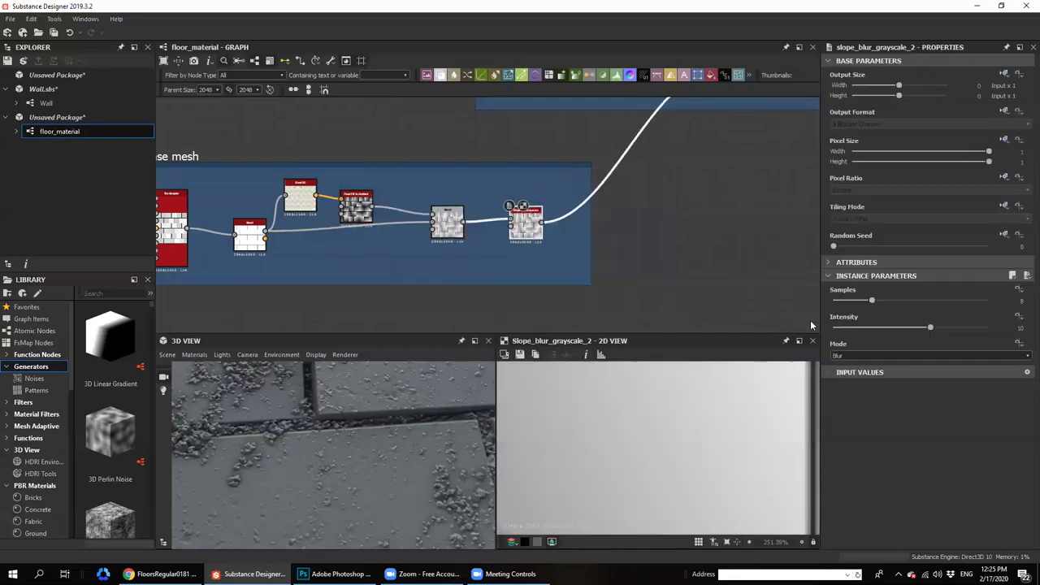
left_click_drag(972, 300, 993, 300)
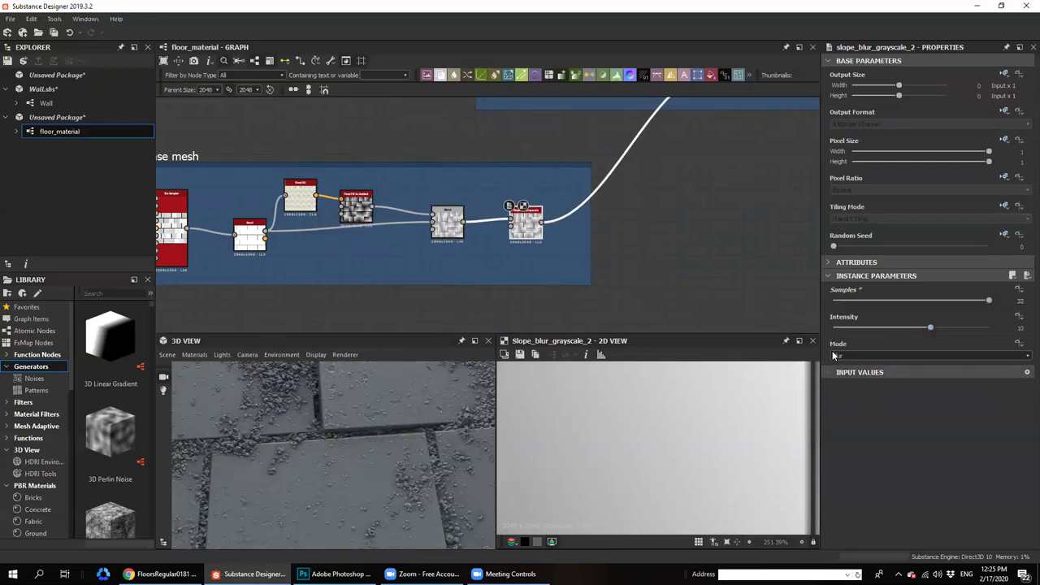
Add a Clouds 2 noise below the Blend and feed it into the Slope Blur Grayscale's slope input
key("space")
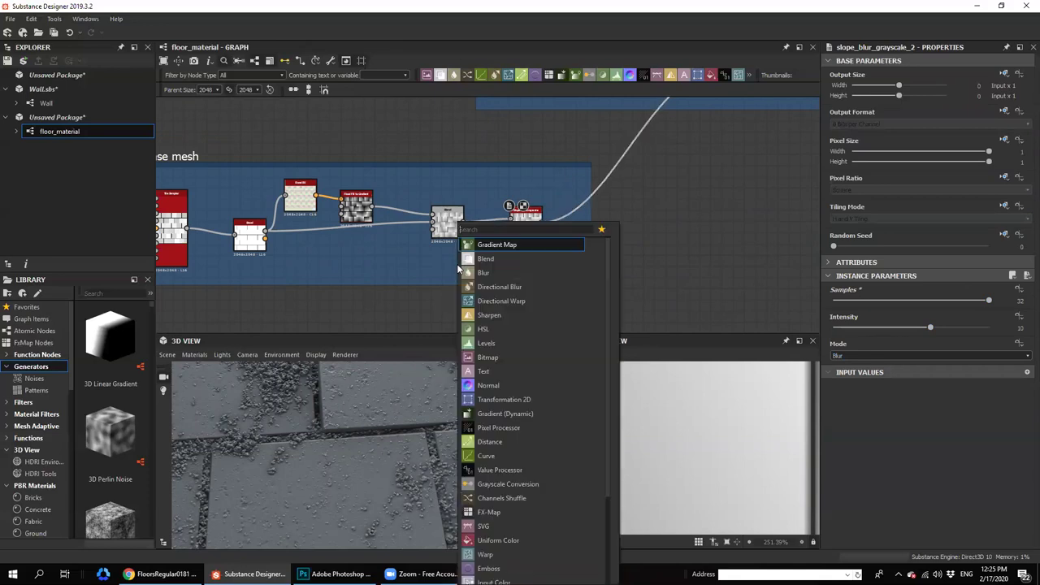
type("clouds")
left_click(490, 299)
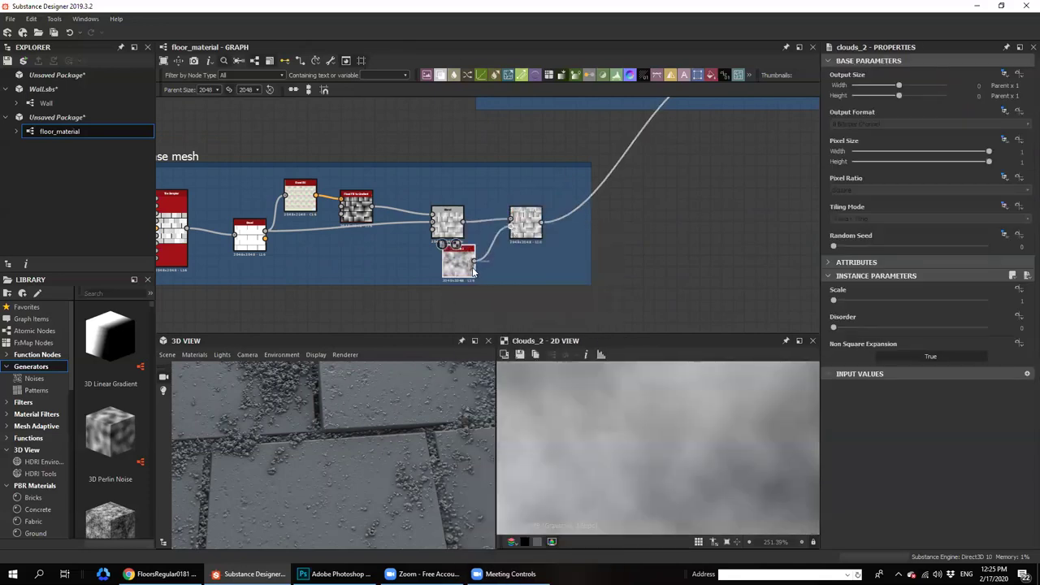
scroll(516, 219, "up", 4)
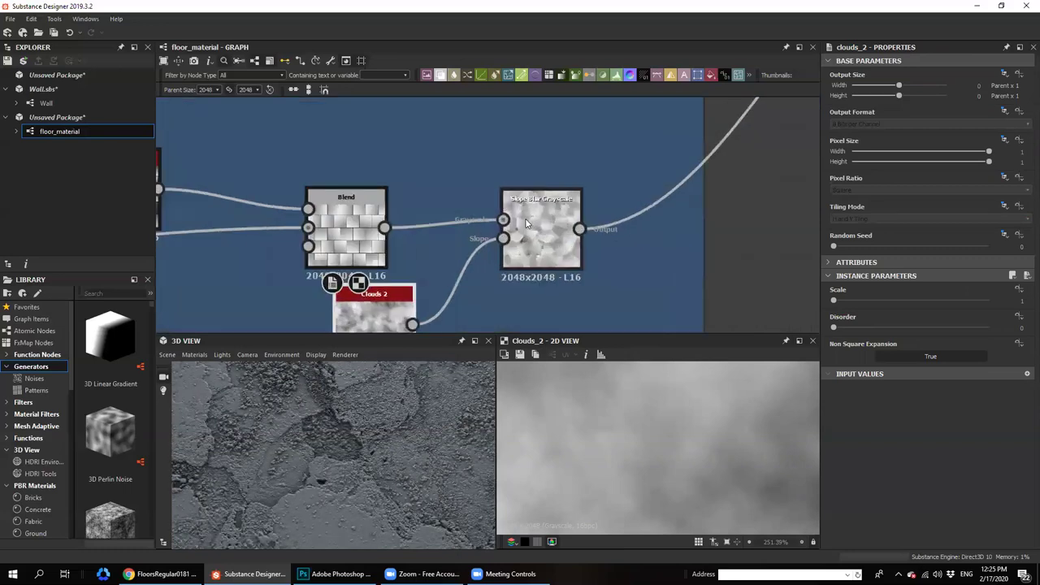
Set the Slope Blur Grayscale's mode to Min and its intensity to 0.22
double_click(528, 224)
middle_click_drag(399, 329, 407, 302)
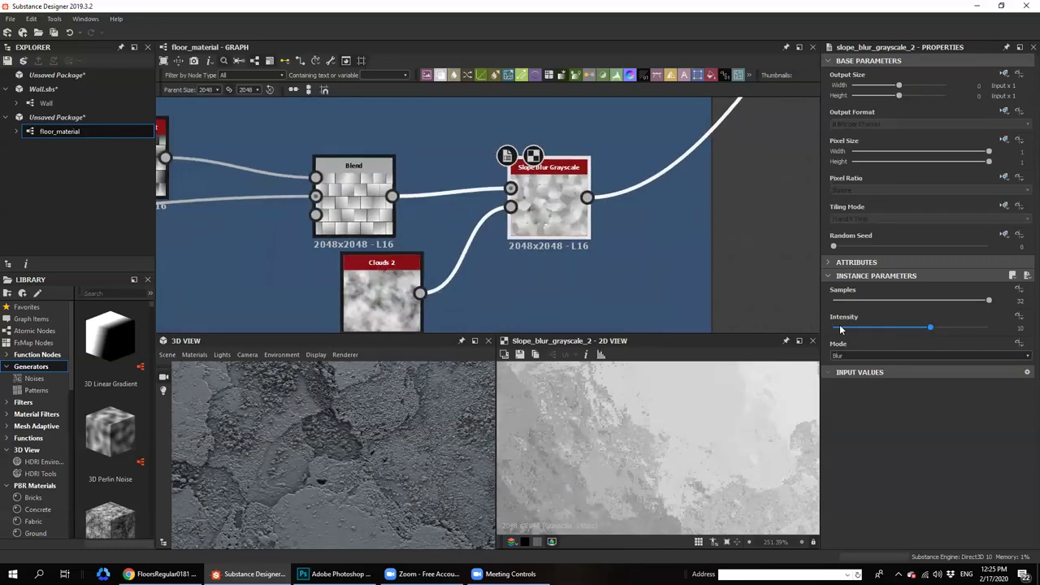
left_click(846, 355)
left_click(845, 374)
left_click_drag(845, 327, 835, 328)
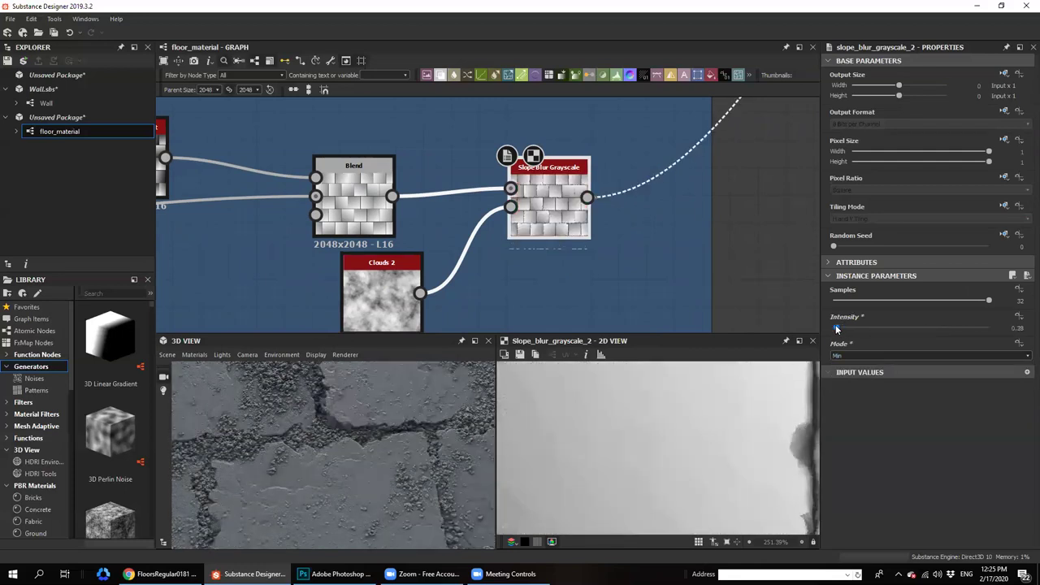
Examine the chipped tile edges up close in the 2D and 3D views, and compare them with the Bevel's height output
middle_click_drag(765, 393, 739, 434)
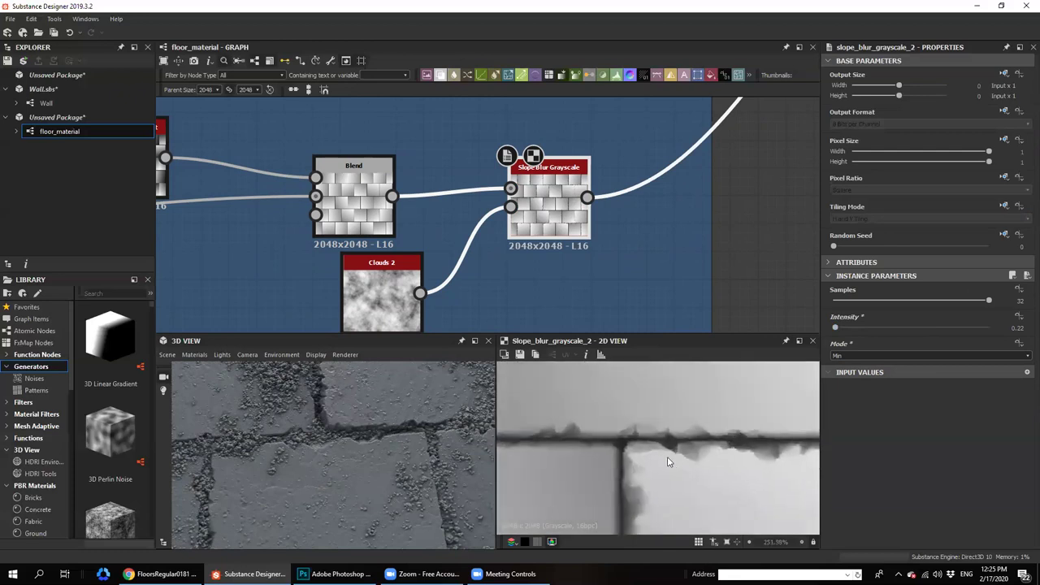
scroll(378, 447, "down", 3)
middle_click_drag(374, 445, 430, 439)
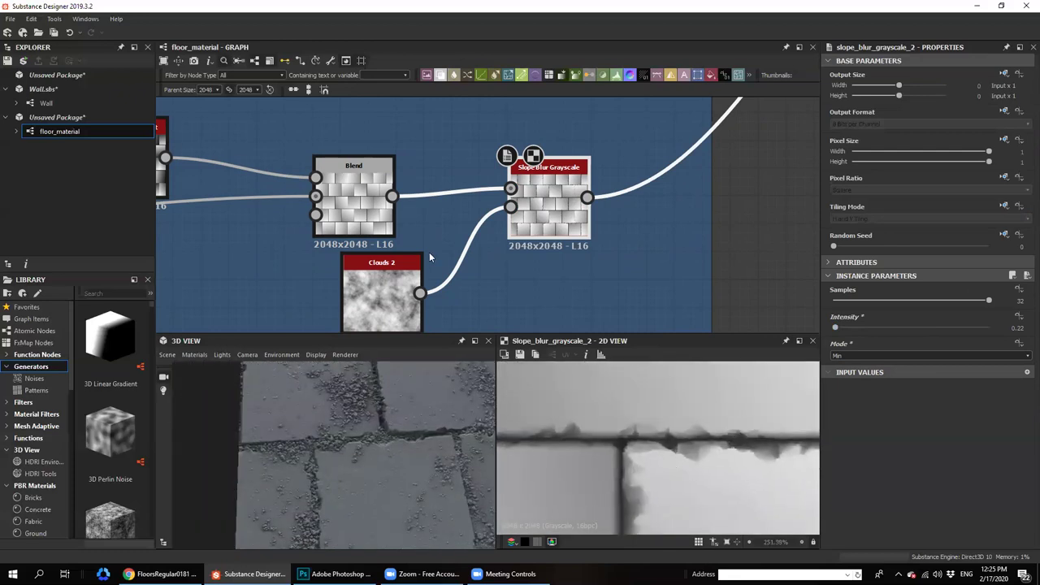
scroll(637, 441, "up", 4)
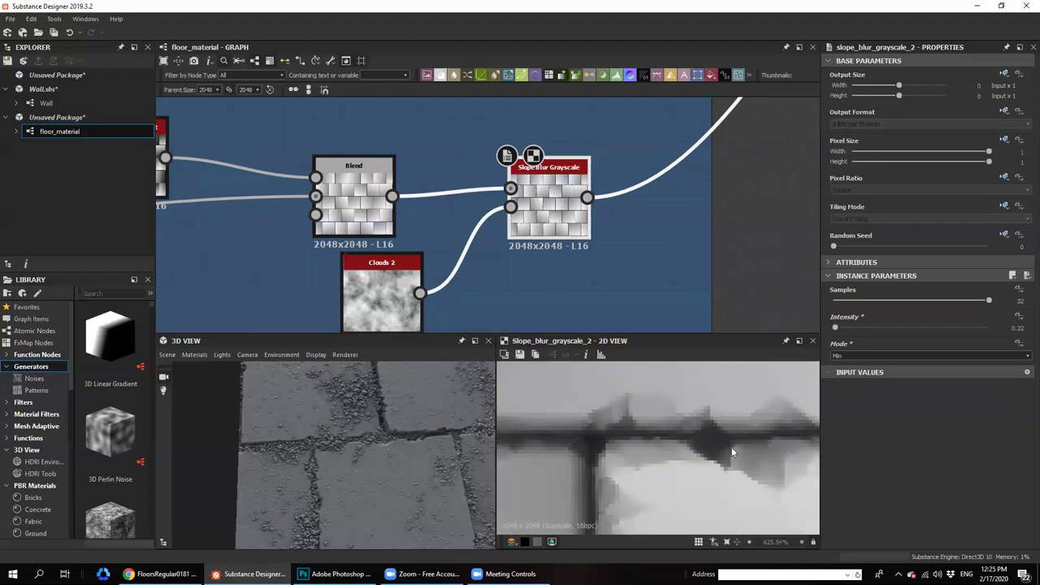
scroll(391, 268, "down", 4)
middle_click_drag(203, 247, 358, 252)
scroll(325, 250, "up", 3)
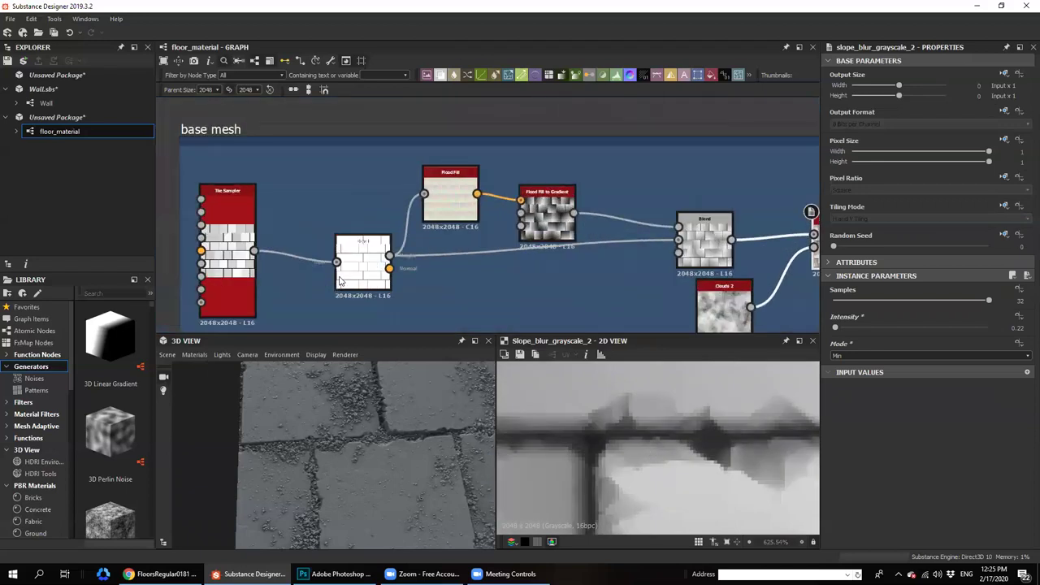
left_click(351, 272)
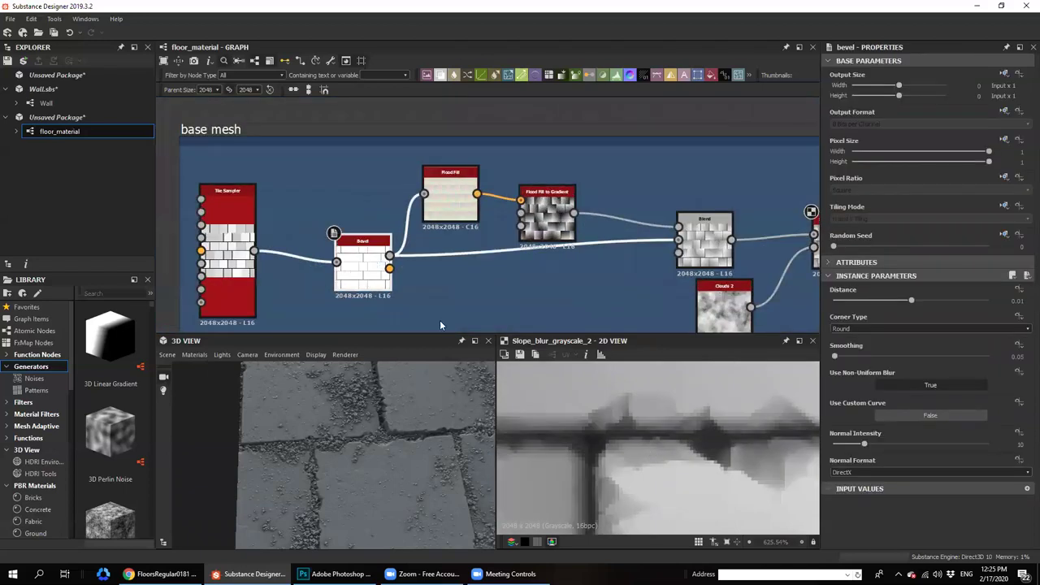
scroll(615, 420, "down", 4)
scroll(333, 256, "up", 3)
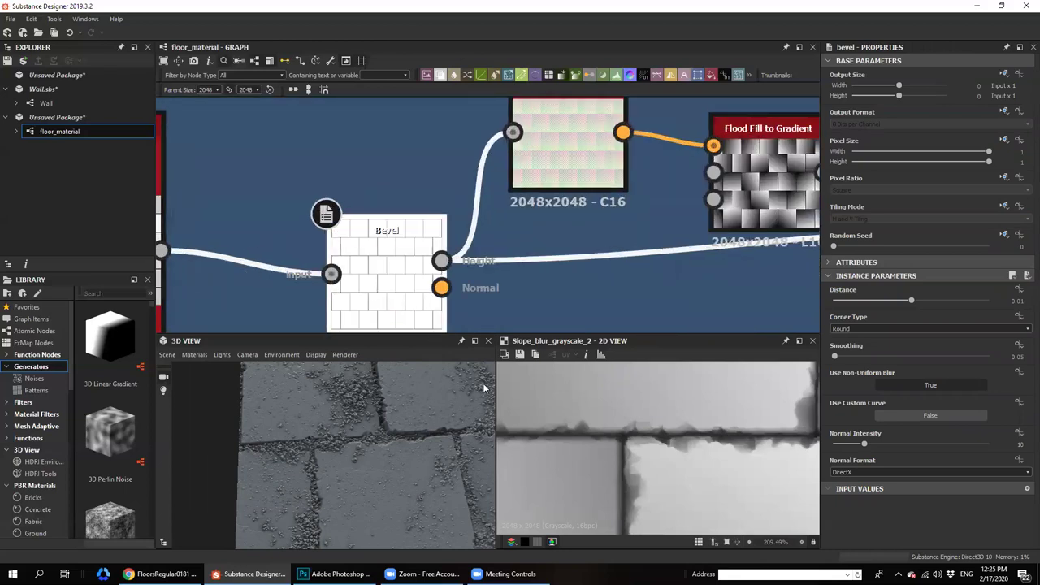
scroll(368, 259, "up", 3)
double_click(368, 259)
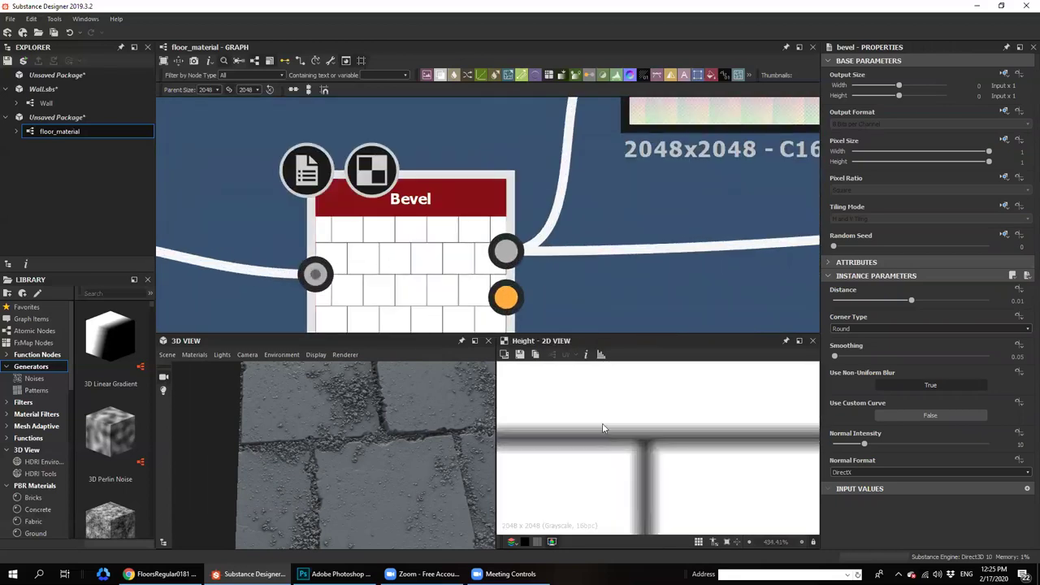
scroll(642, 447, "down", 2)
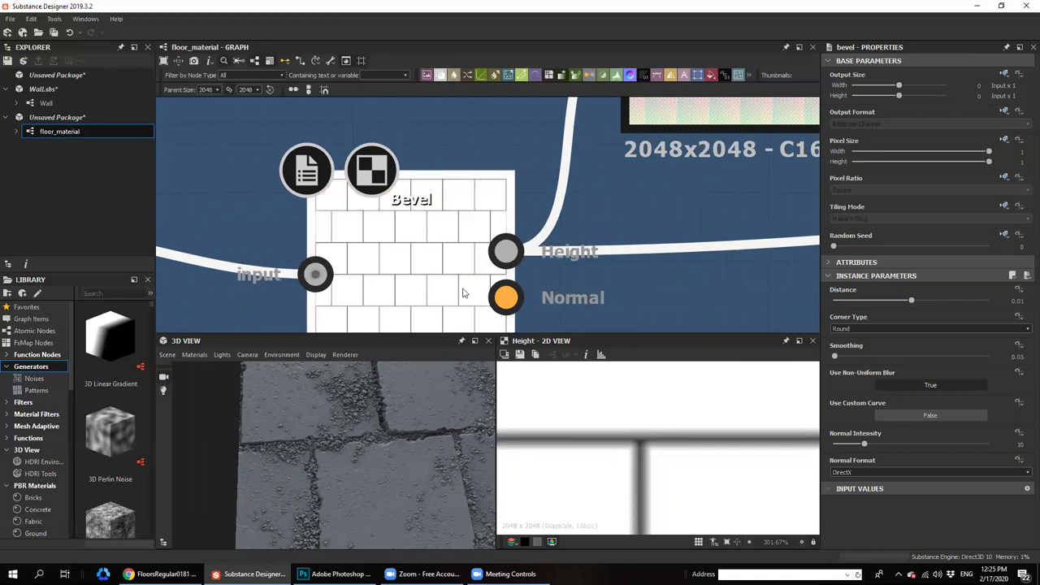
Preview the Slope Blur Grayscale output again and examine its tile edges both up close and across several tiles
scroll(596, 400, "down", 5)
scroll(573, 250, "down", 4)
middle_click_drag(575, 249, 285, 155)
middle_click_drag(663, 203, 624, 291)
scroll(623, 212, "up", 2)
double_click(623, 212)
scroll(624, 426, "up", 3)
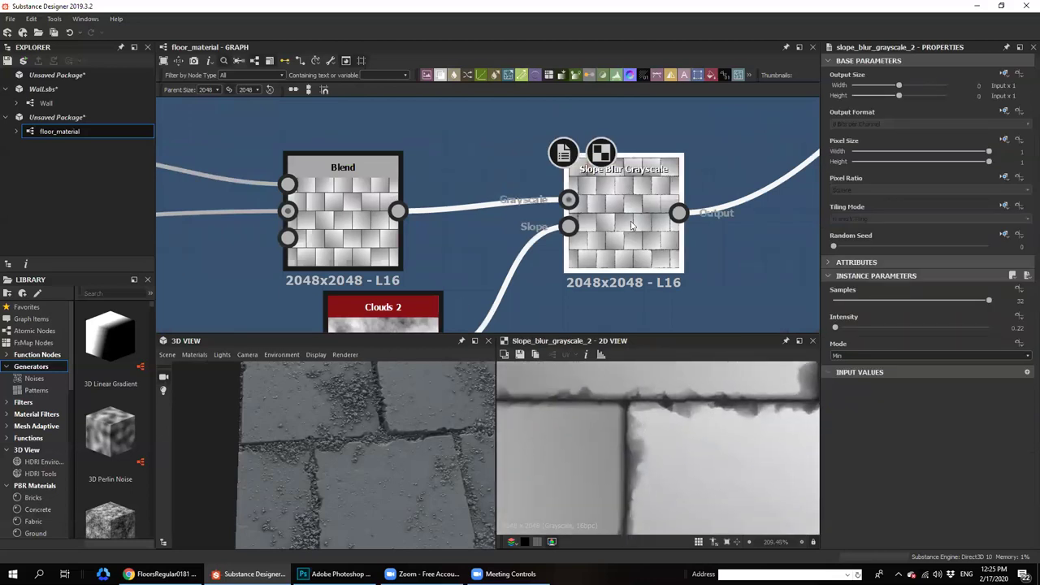
middle_click_drag(625, 215, 667, 124)
scroll(656, 435, "down", 3)
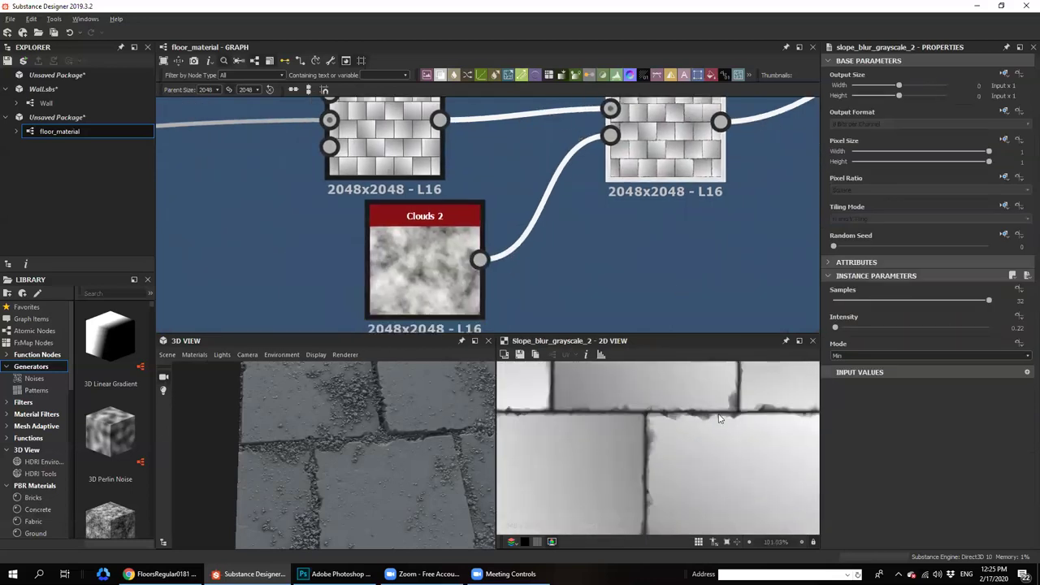
scroll(317, 495, "up", 3)
middle_click_drag(437, 392, 468, 385)
scroll(679, 416, "down", 4)
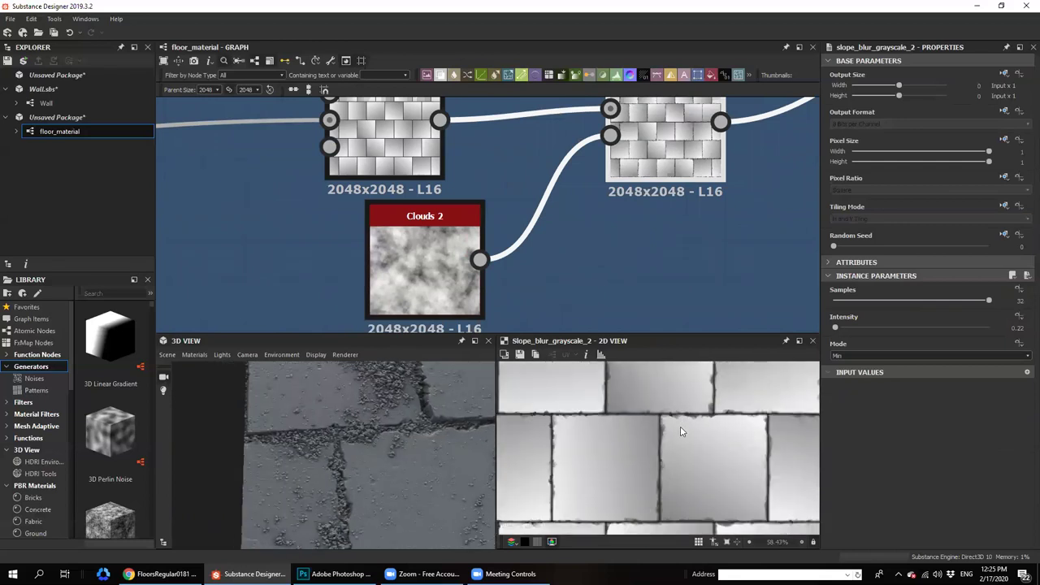
scroll(683, 431, "up", 10)
scroll(640, 447, "down", 6)
Insert a Histogram Range between Clouds 2 and the Slope Blur Grayscale, spacing the nodes out to make room for it
left_click_drag(420, 293, 352, 283)
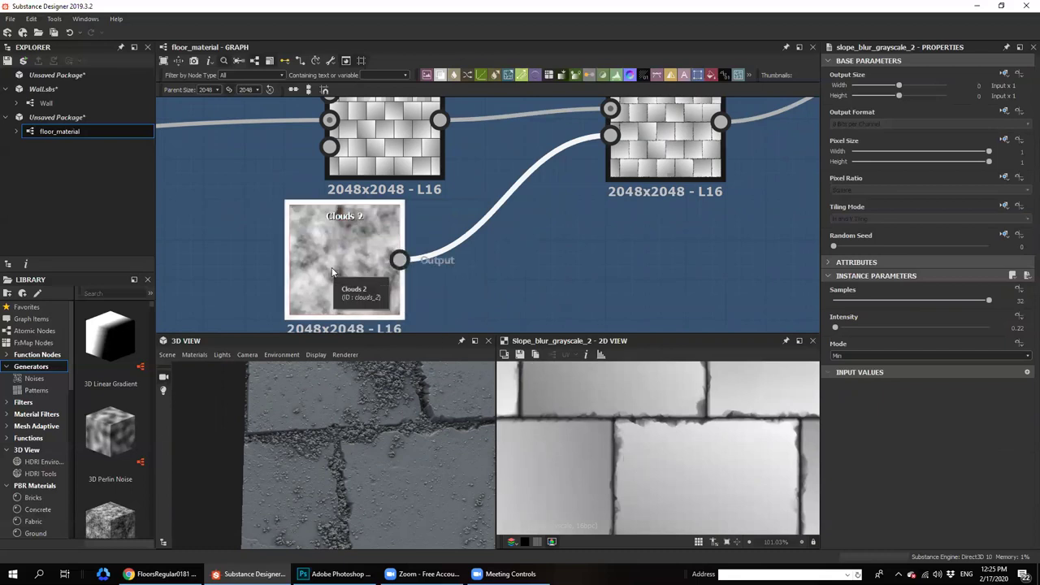
scroll(622, 455, "up", 5)
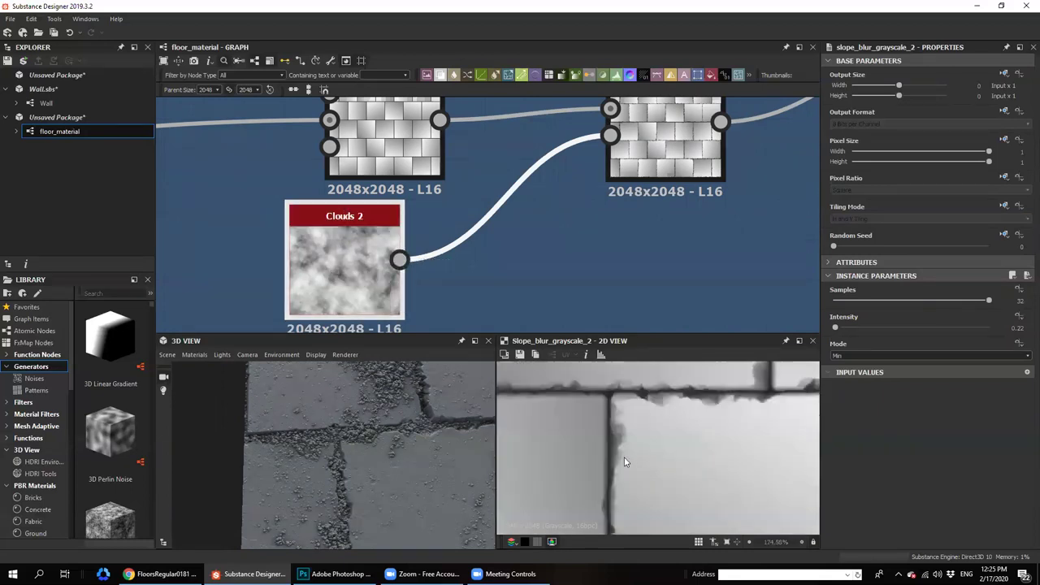
left_click(358, 280)
key("space")
left_click(345, 265)
key("space")
type("hi")
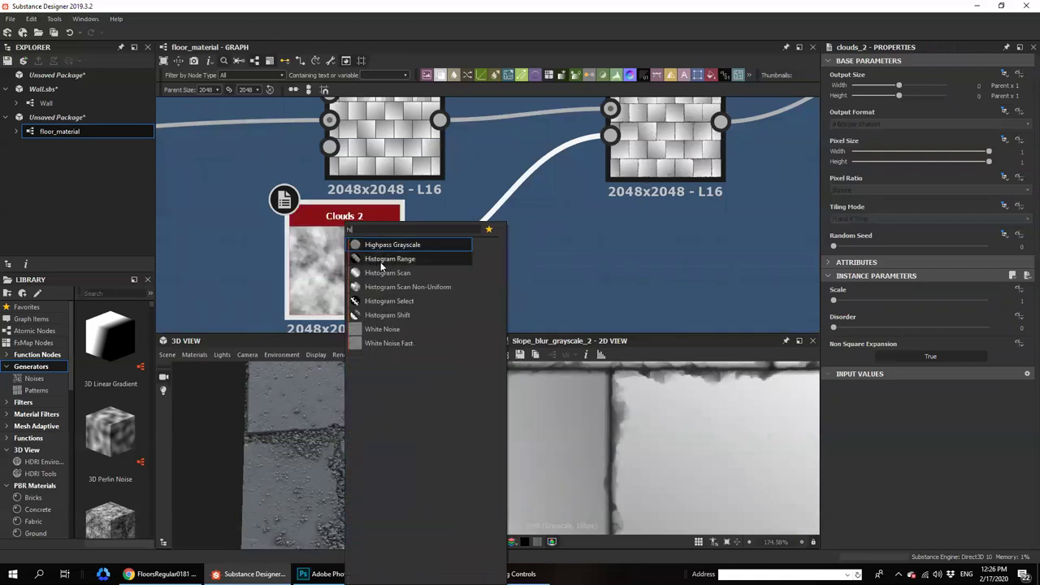
left_click(393, 259)
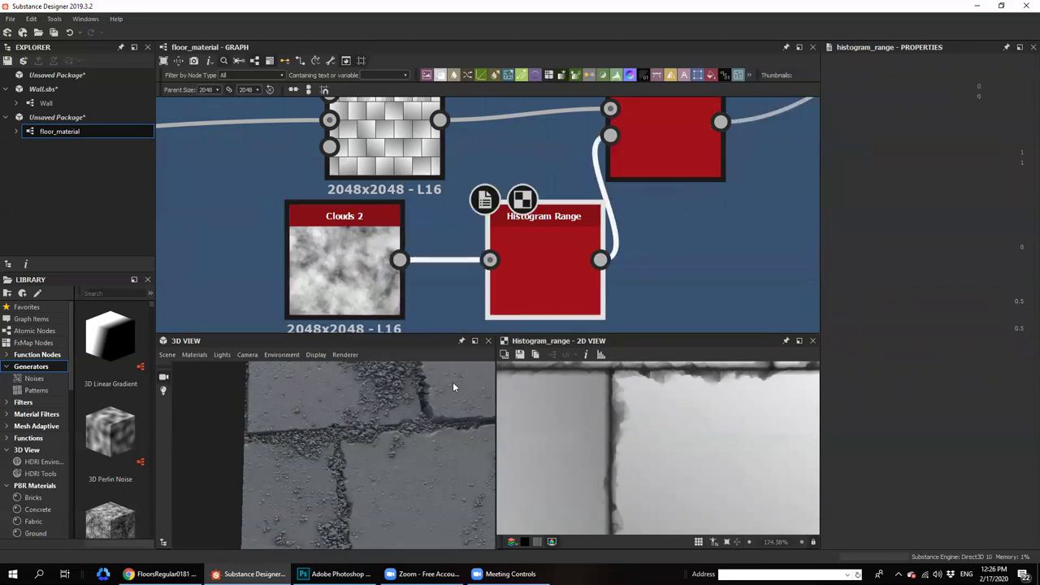
left_click_drag(664, 146, 762, 141)
Preview the Clouds 2 noise, and set the Histogram Range's range to 0.27
double_click(344, 217)
scroll(642, 450, "down", 5)
scroll(642, 449, "up", 3)
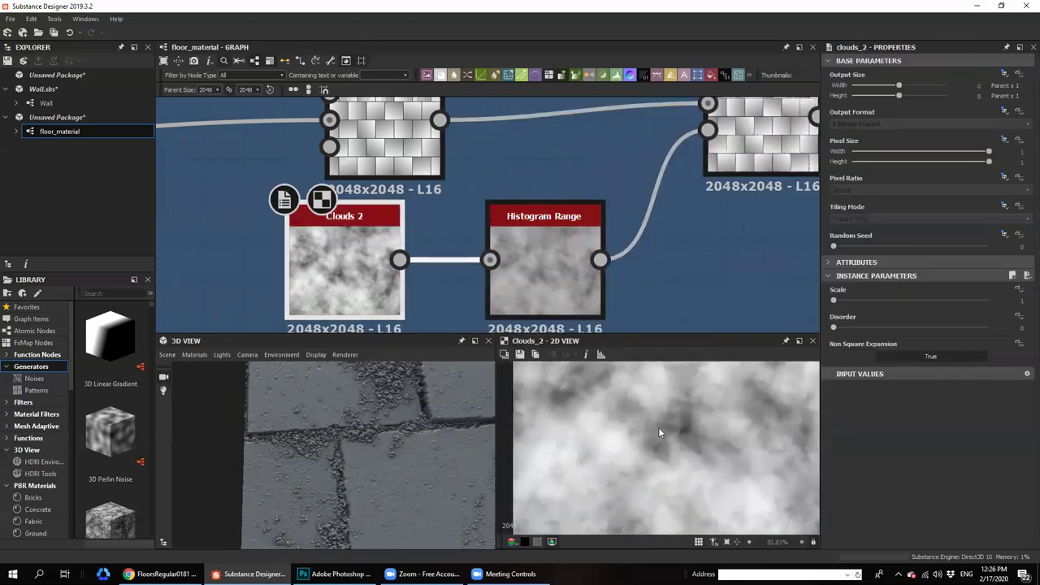
left_click(546, 304)
left_click_drag(903, 307, 856, 307)
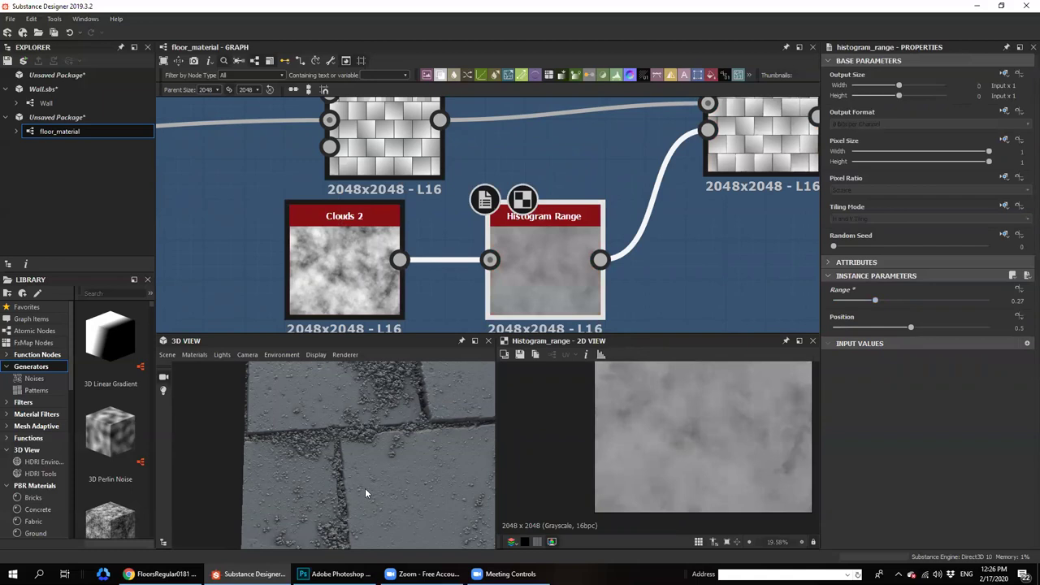
middle_click_drag(366, 493, 324, 535)
Bypass the Histogram Range by connecting Clouds 2 directly to the slope input for comparison, and undo the rerouting
middle_click_drag(682, 167, 639, 206)
left_click(692, 181)
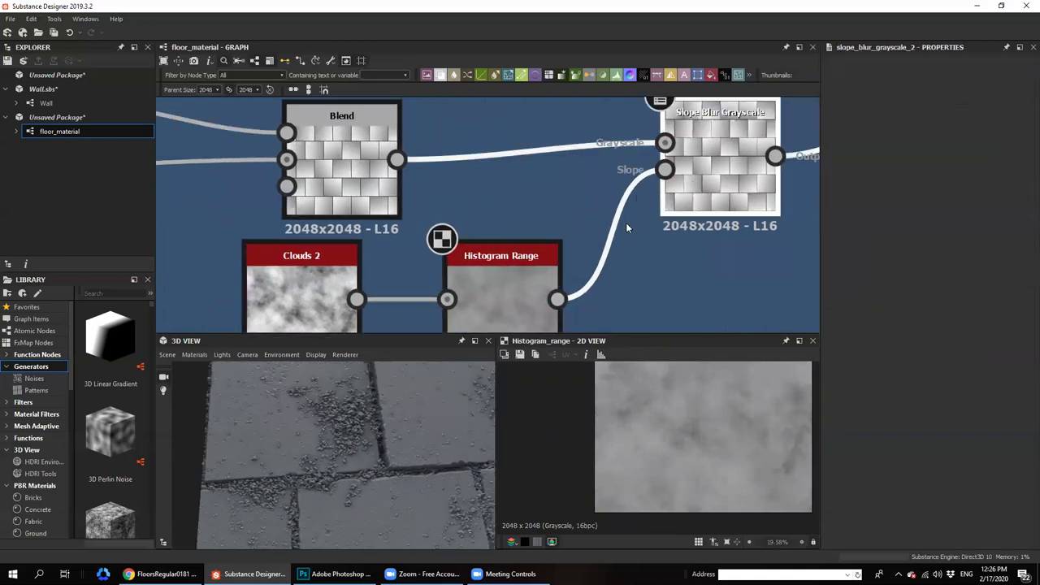
left_click_drag(352, 452, 319, 426)
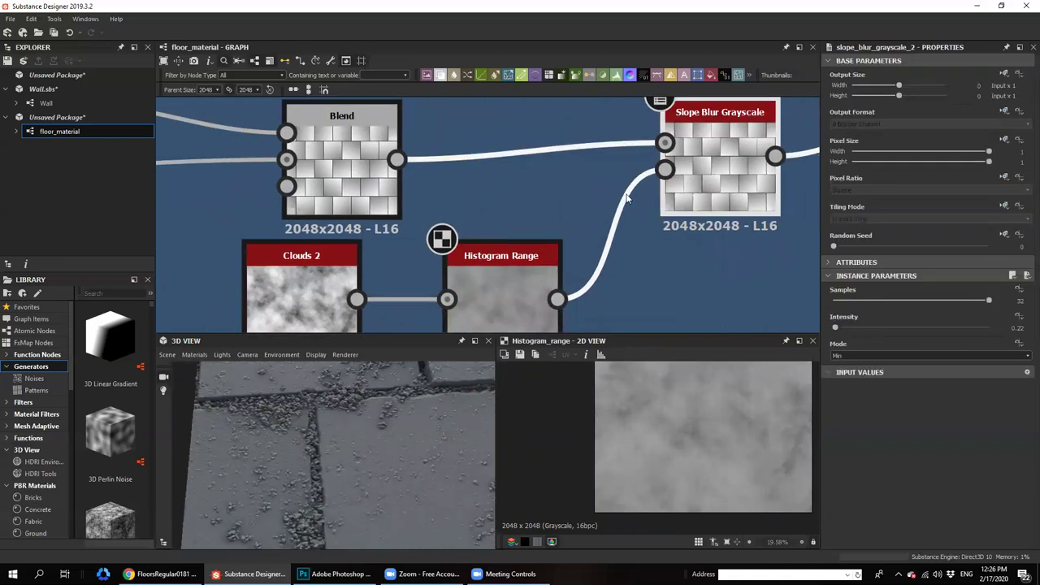
left_click_drag(665, 168, 357, 299)
left_click_drag(362, 447, 330, 482)
key("ctrl+y")
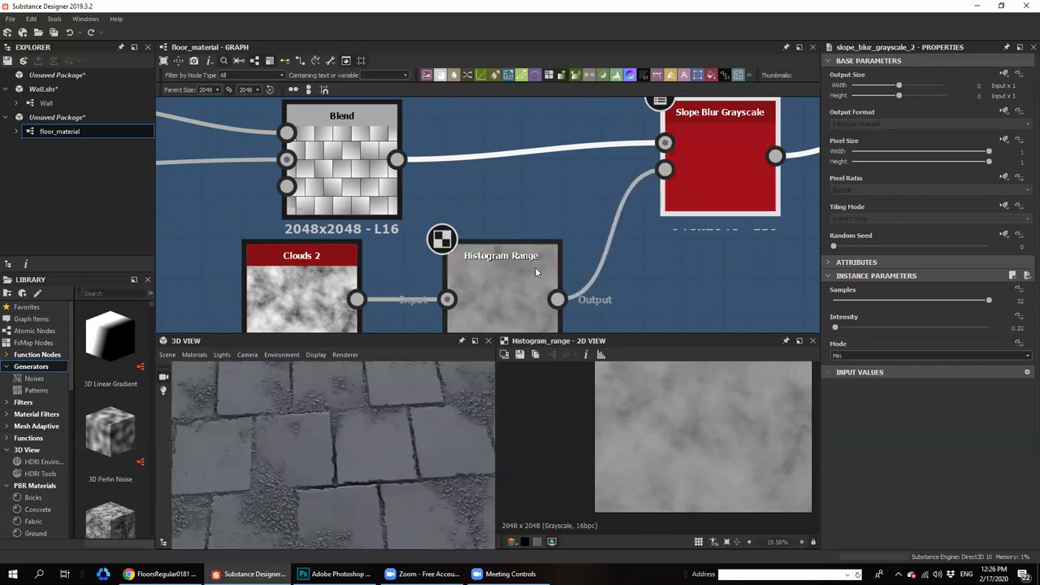
Examine the whole tiled floor in the 3D view from several angles and the overall node graph
left_click_drag(329, 486, 391, 381)
scroll(373, 468, "down", 4)
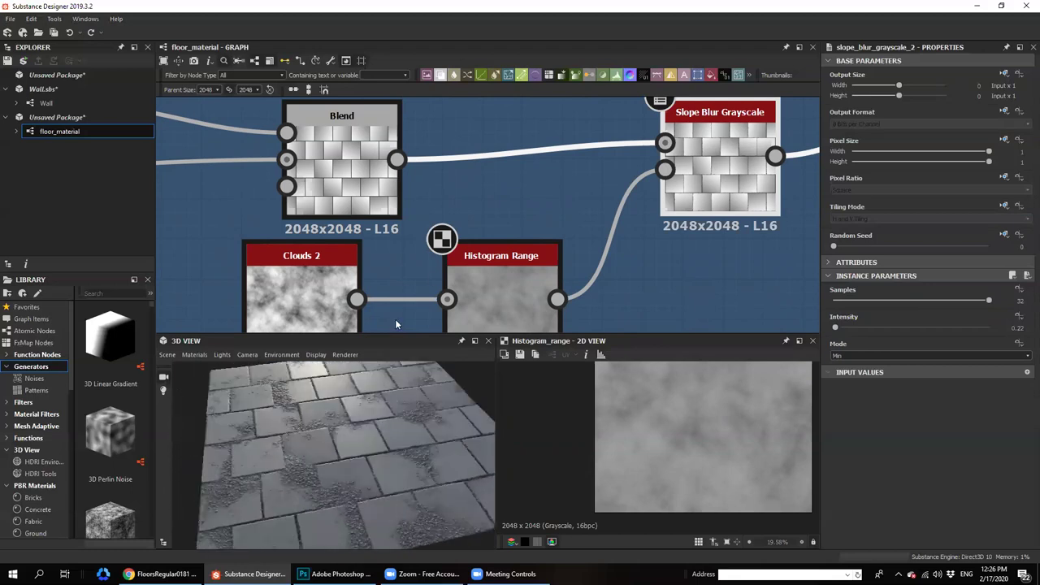
scroll(443, 263, "down", 5)
middle_click_drag(464, 268, 354, 196)
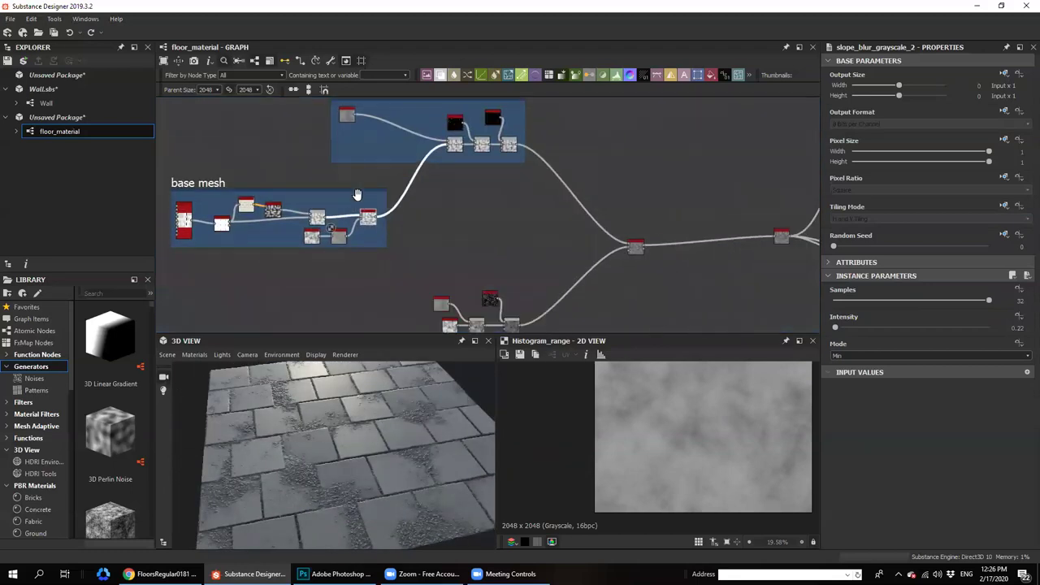
scroll(361, 213, "down", 3)
left_click_drag(326, 444, 339, 409)
scroll(366, 419, "up", 5)
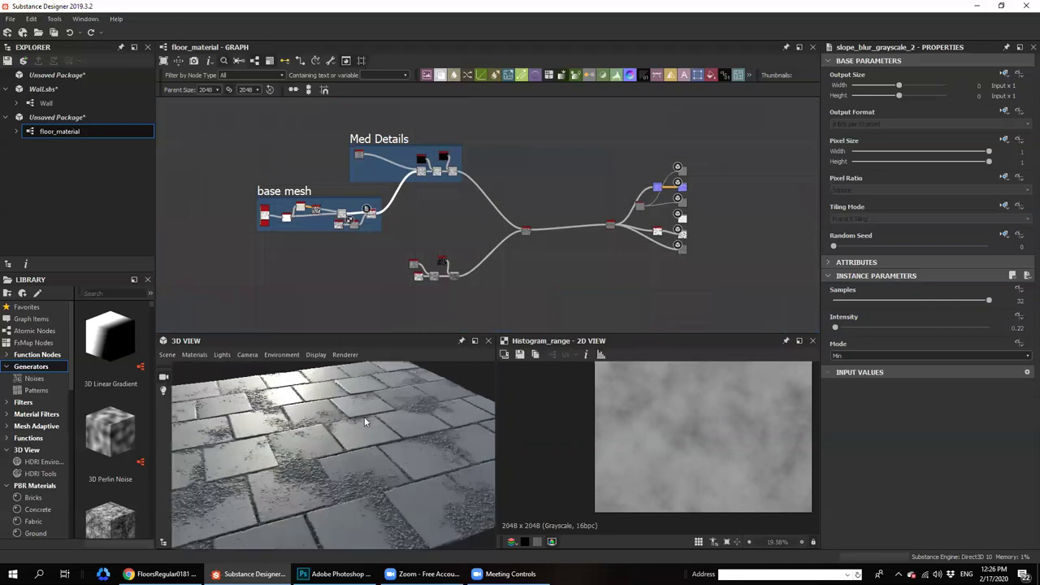
middle_click_drag(274, 196, 315, 213)
Start publishing the unsaved floor package and save it to the Desktop as floor_material.sbs
left_click(41, 120)
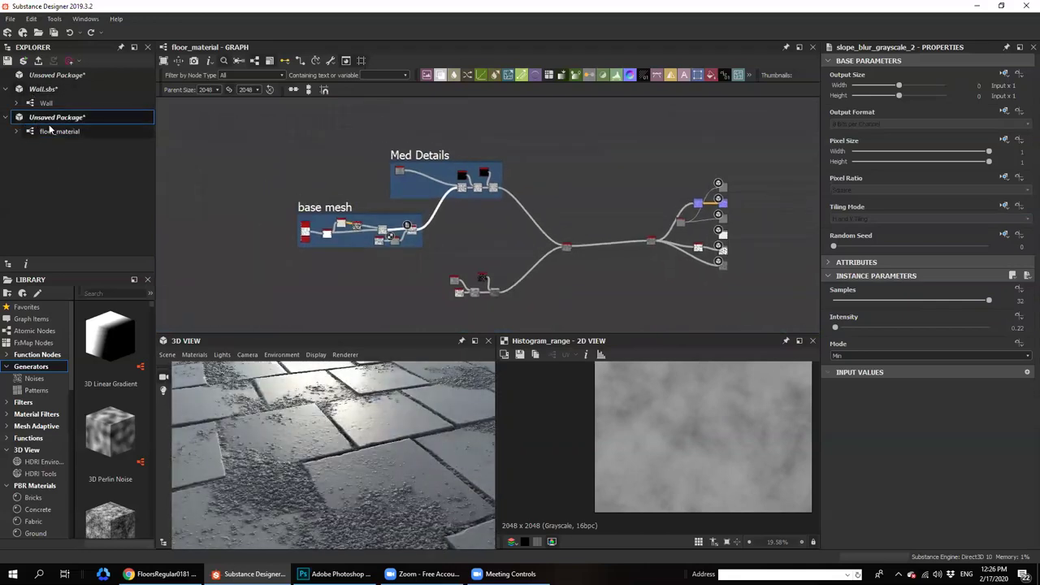
right_click(51, 119)
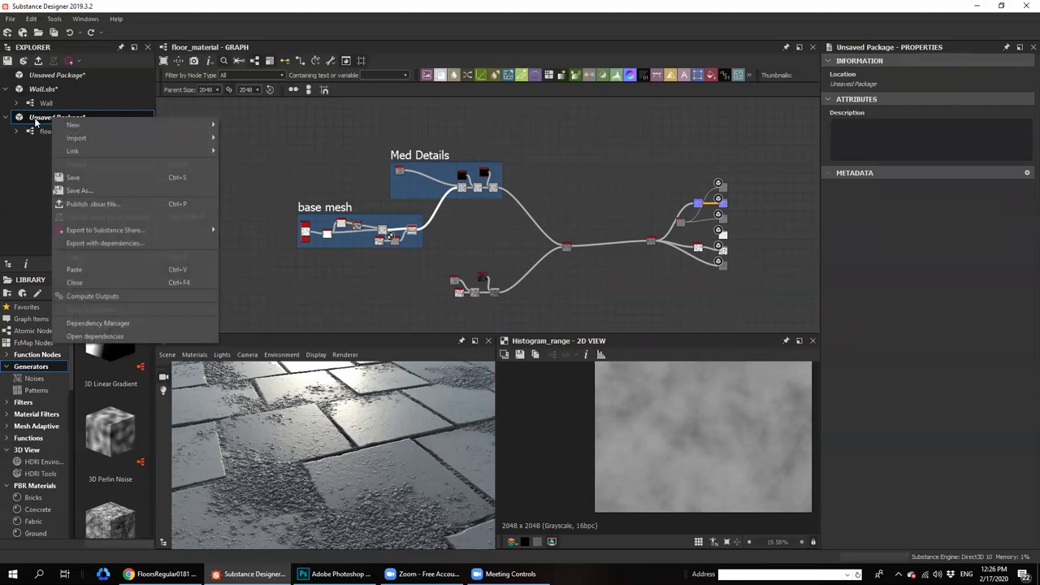
left_click(93, 204)
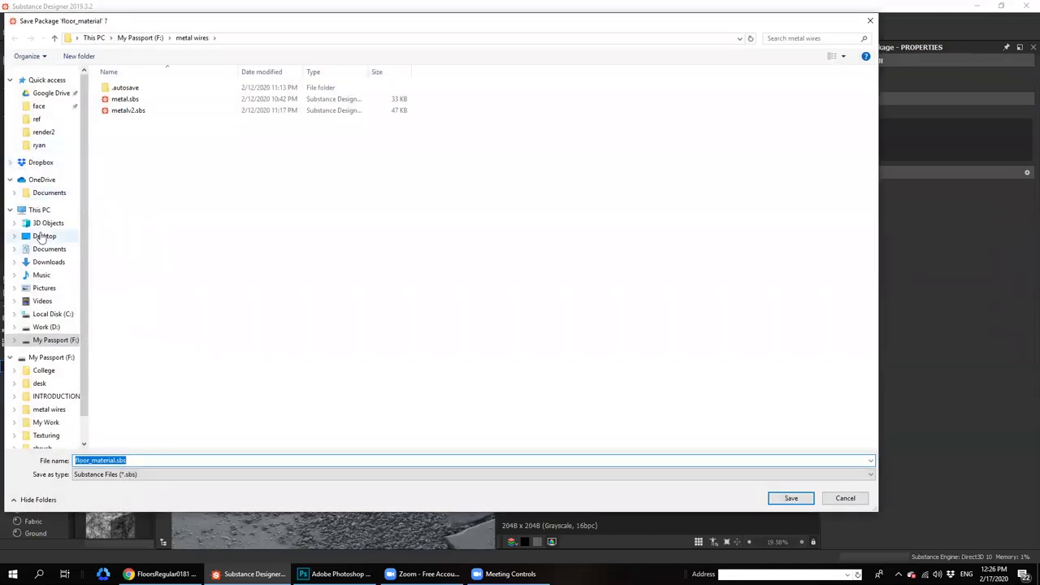
left_click(40, 236)
left_click(790, 498)
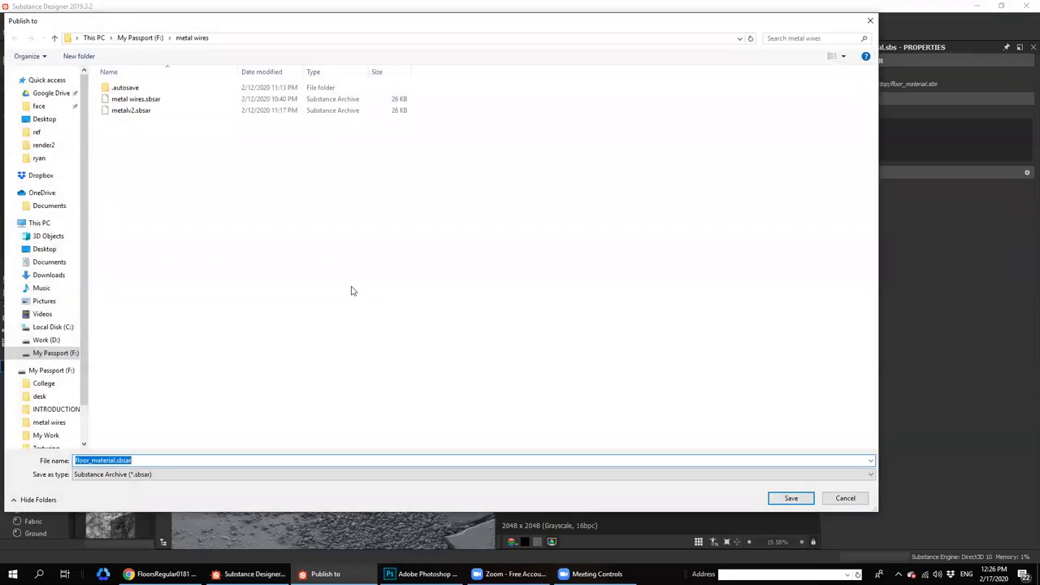
Publish the package to the Desktop as floor_material.sbsar with Auto compression and the output size and random seed exposed
left_click(41, 118)
left_click(790, 498)
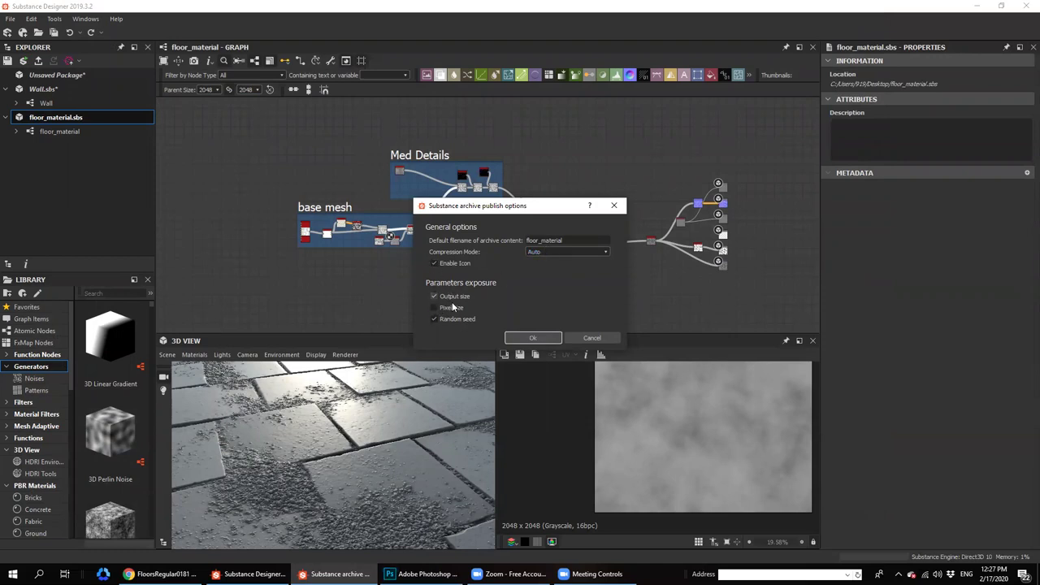
left_click(520, 339)
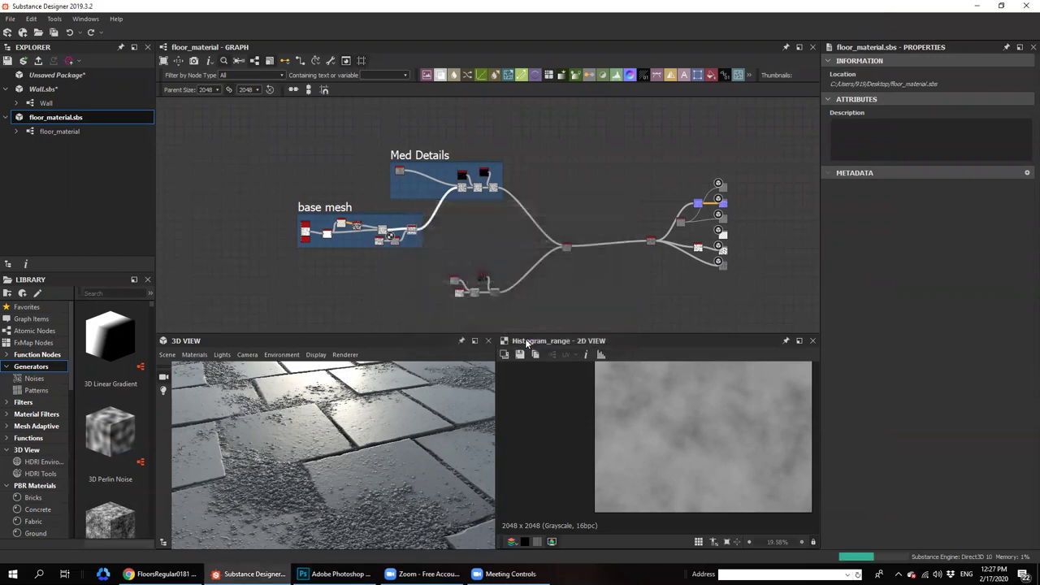
Check the published archive on the desktop, launch Marmoset Toolbag 3, and open the recent scene ceramic2.tbscene
left_click(254, 573)
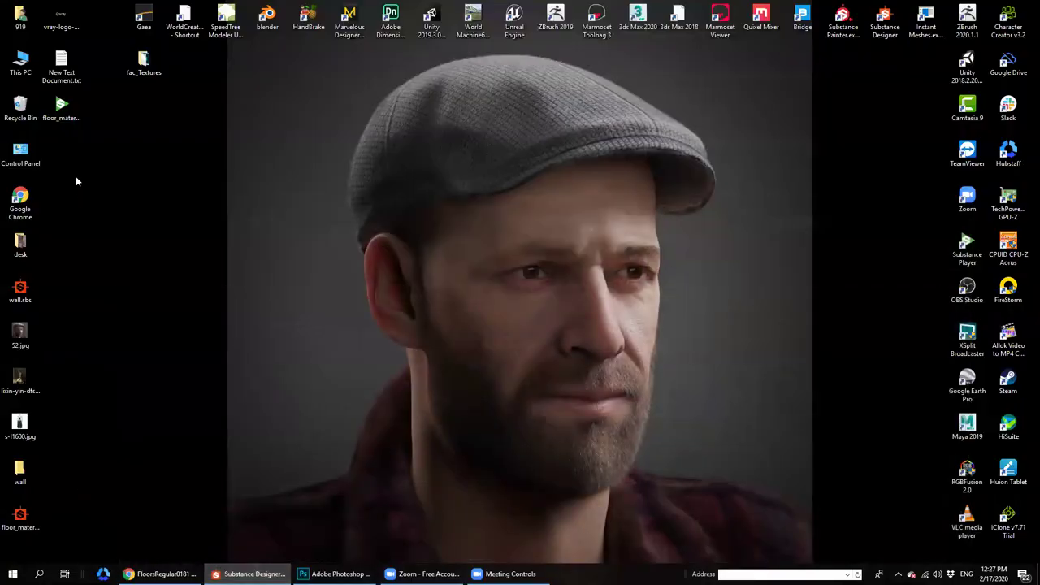
left_click(69, 114)
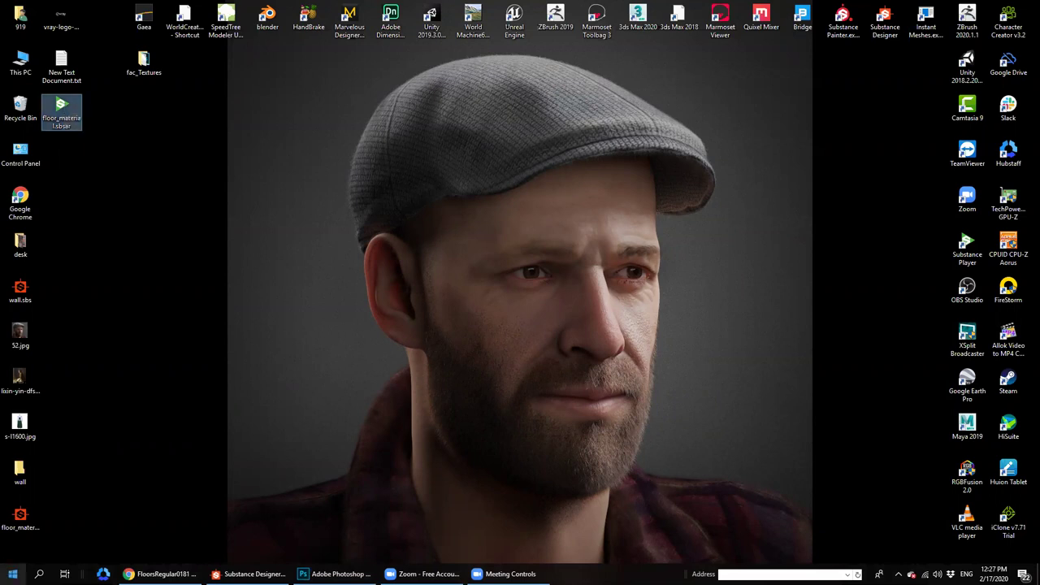
double_click(594, 33)
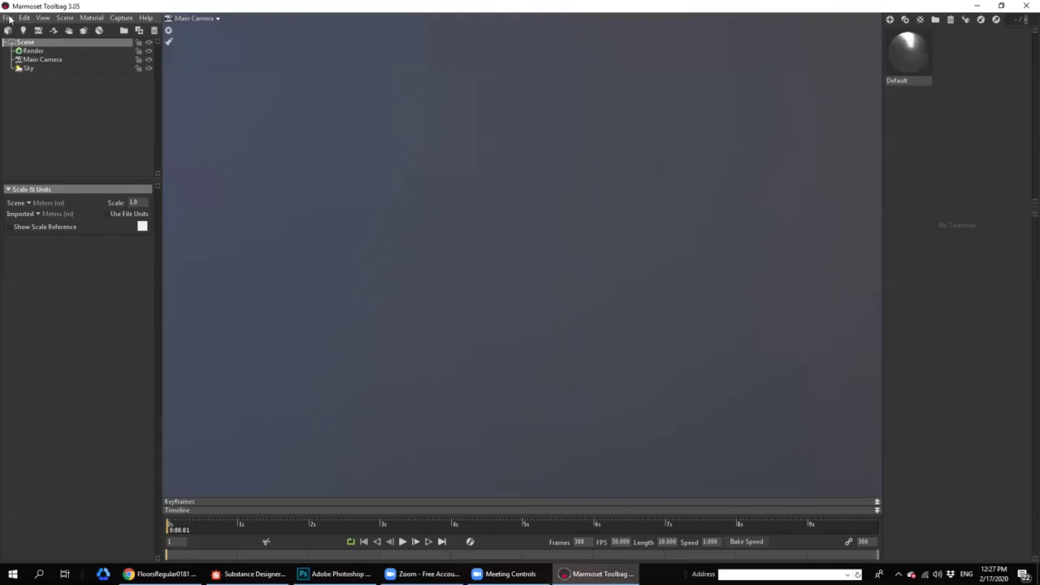
left_click(7, 18)
mouse_move(108, 47)
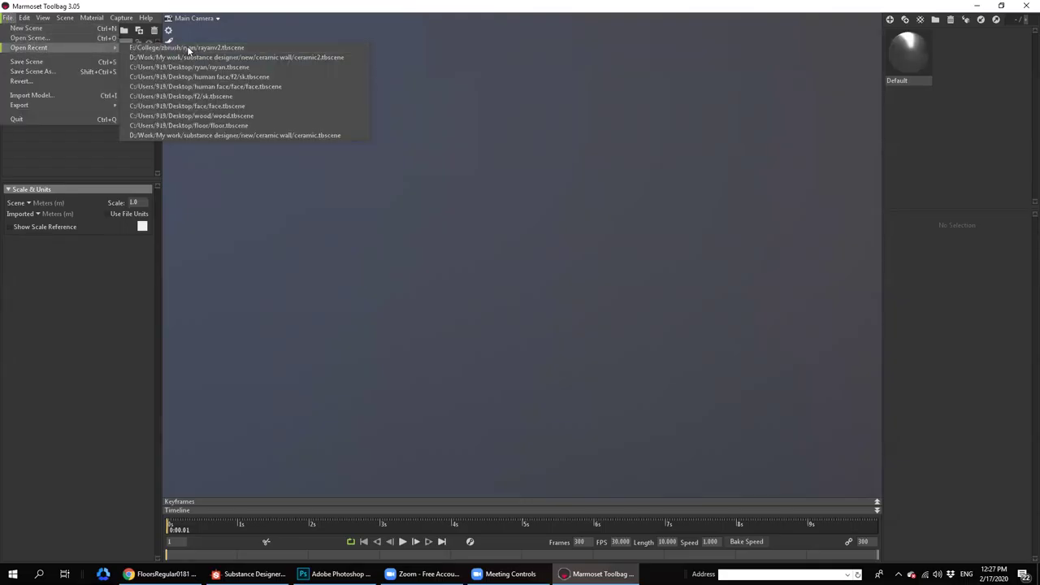
left_click(260, 57)
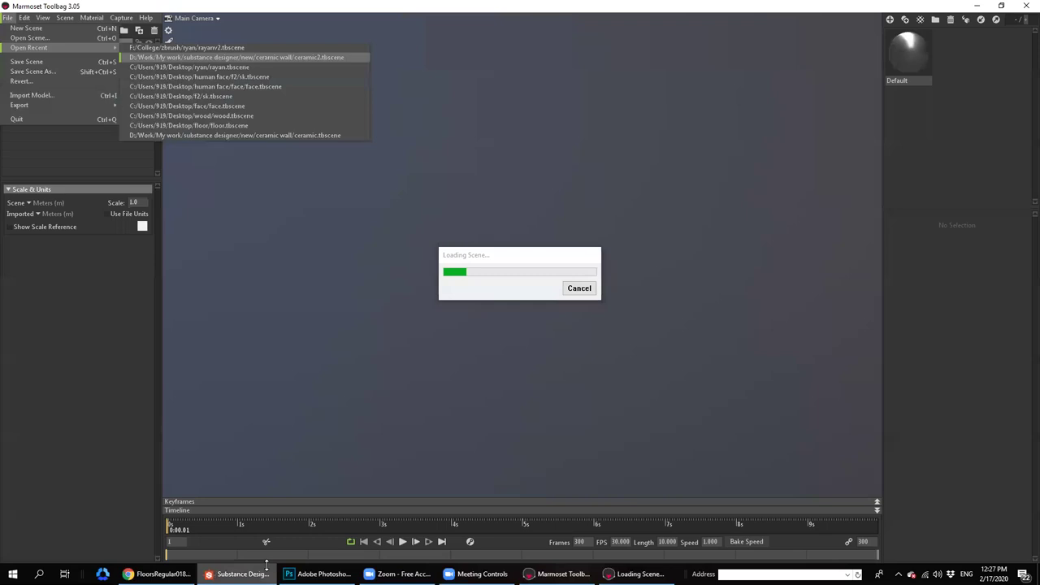
Switch back to Substance Designer and expose the Color Random parameter of the base mesh's Tile Sampler as a graph input
left_click(265, 568)
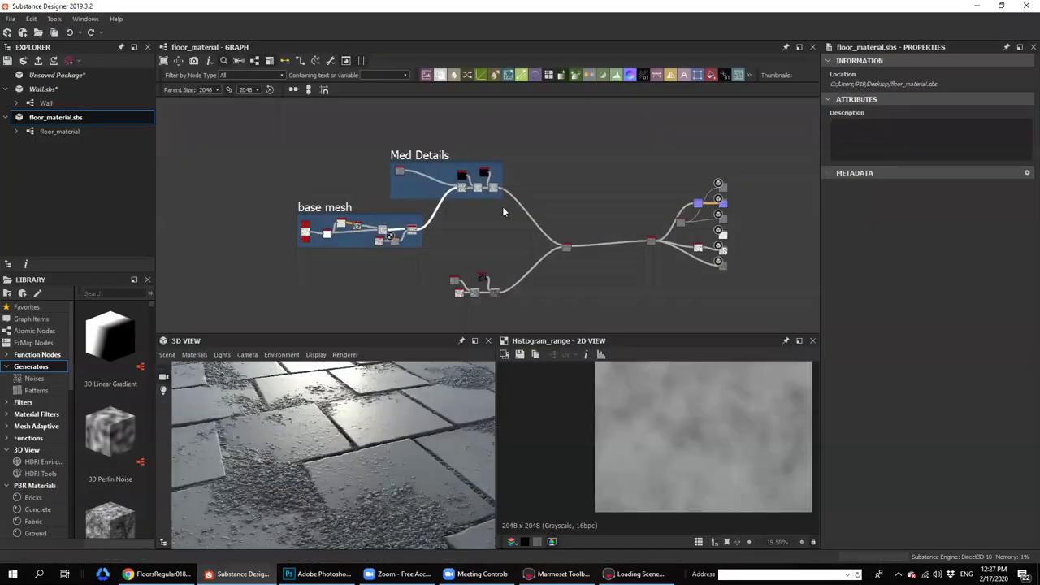
scroll(388, 236, "up", 3)
left_click_drag(353, 474, 292, 481)
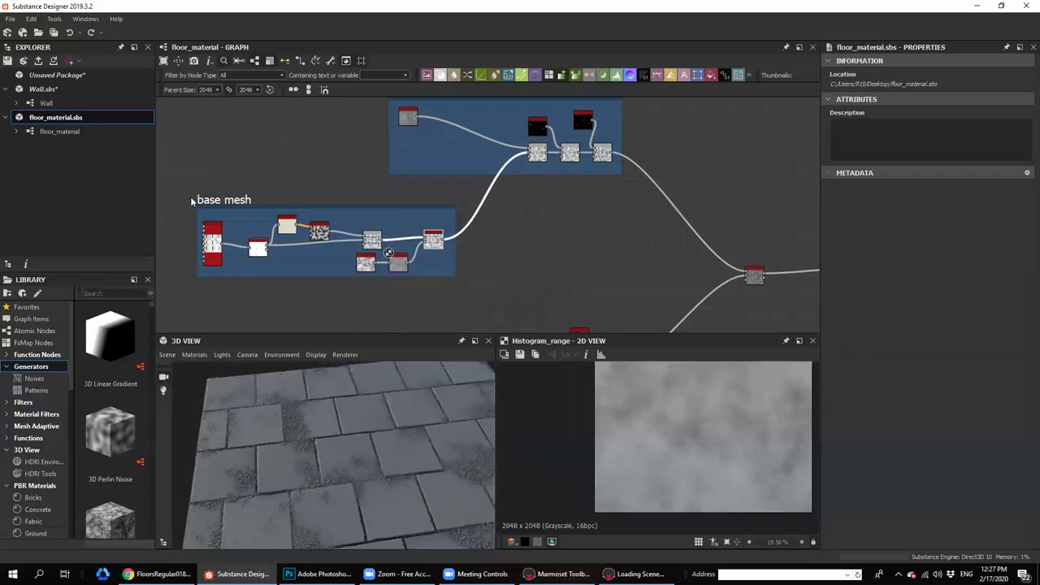
scroll(213, 252, "up", 3)
double_click(217, 260)
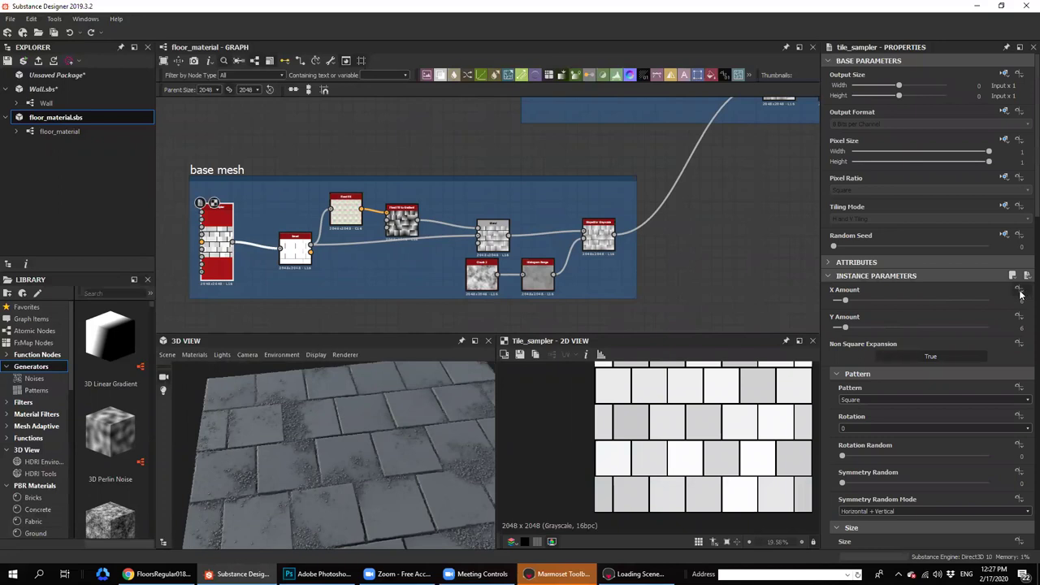
left_click_drag(323, 451, 368, 439)
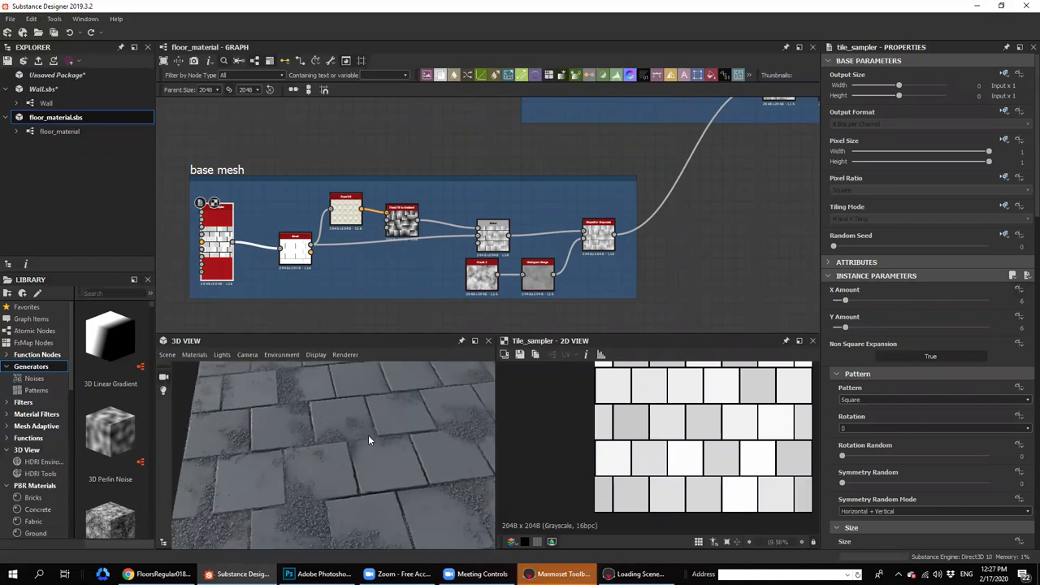
scroll(943, 480, "down", 5)
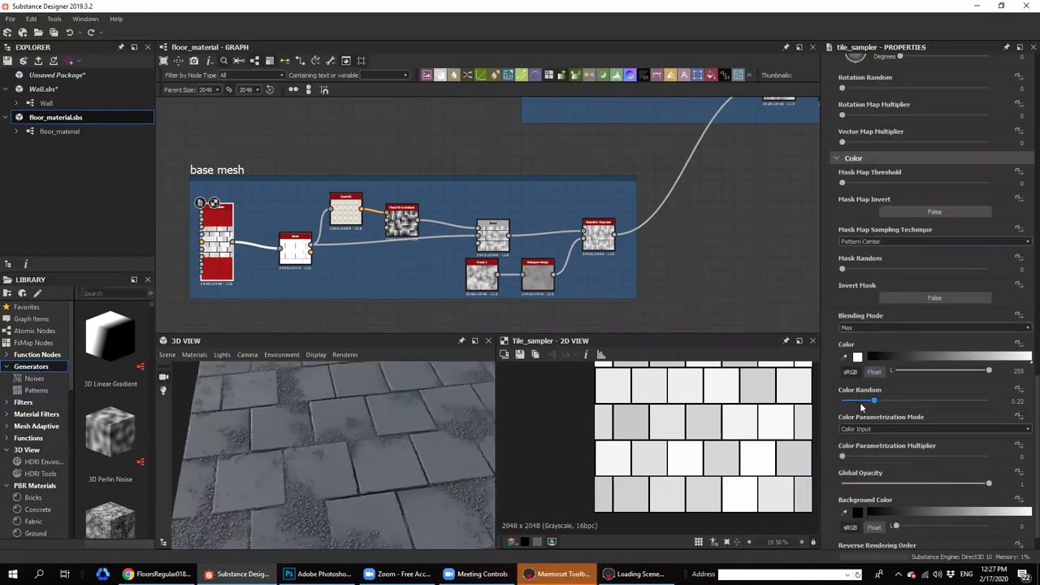
scroll(894, 401, "down", 1)
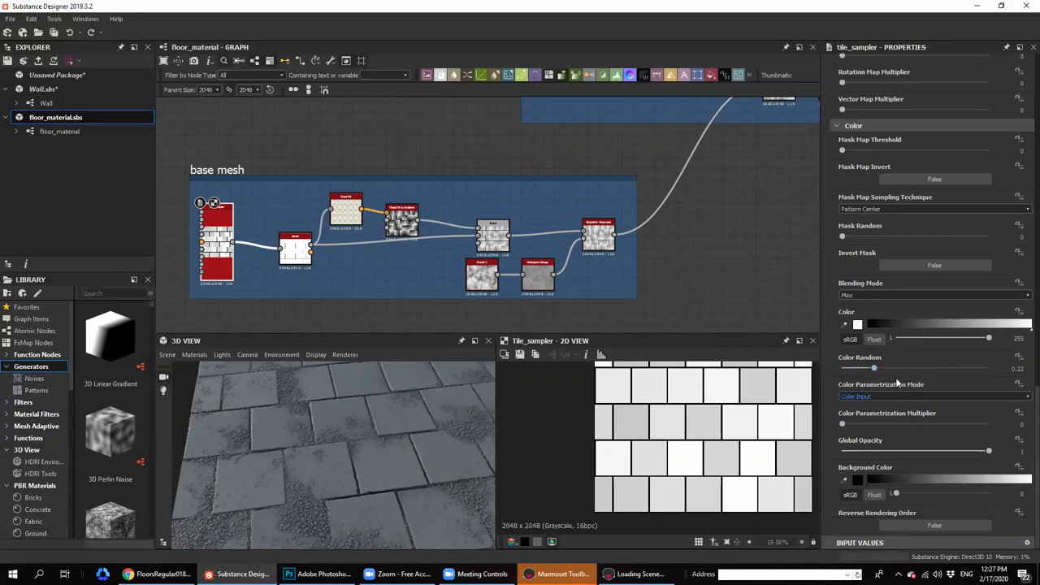
left_click(1019, 359)
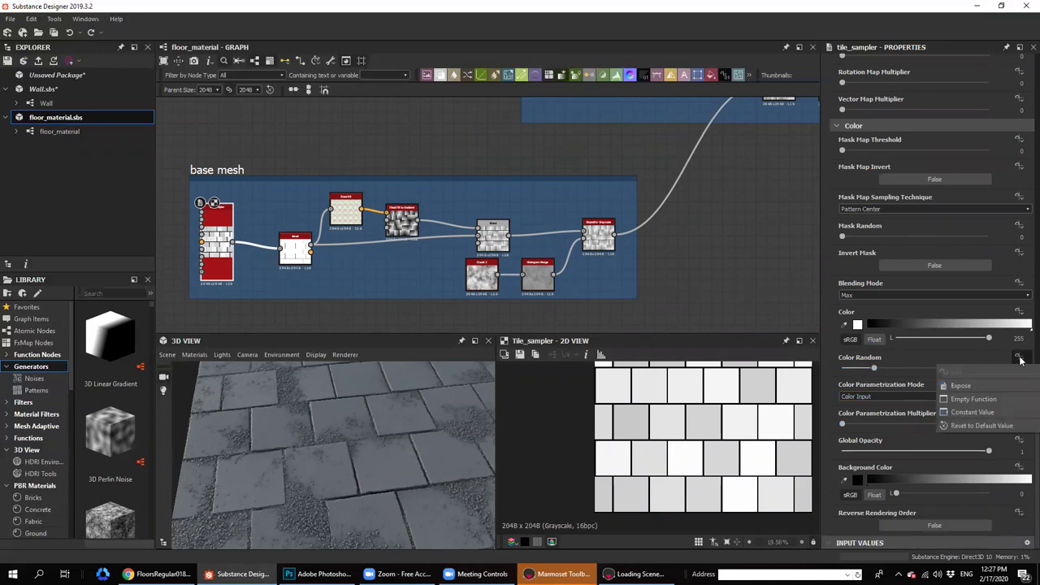
left_click(973, 387)
left_click(488, 294)
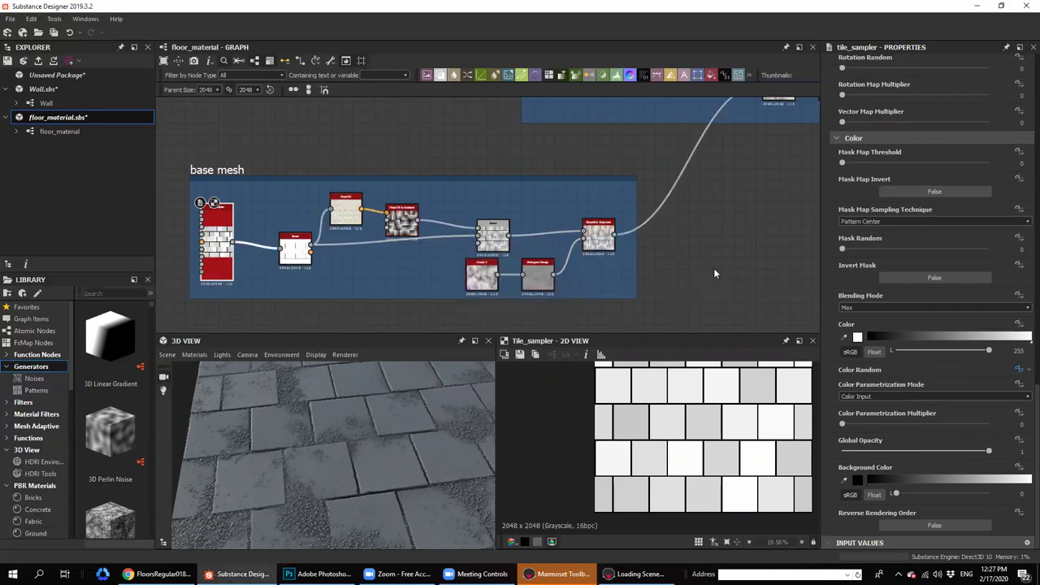
Review the exposed Color Random parameter's settings among the graph's input parameters
left_click(714, 273)
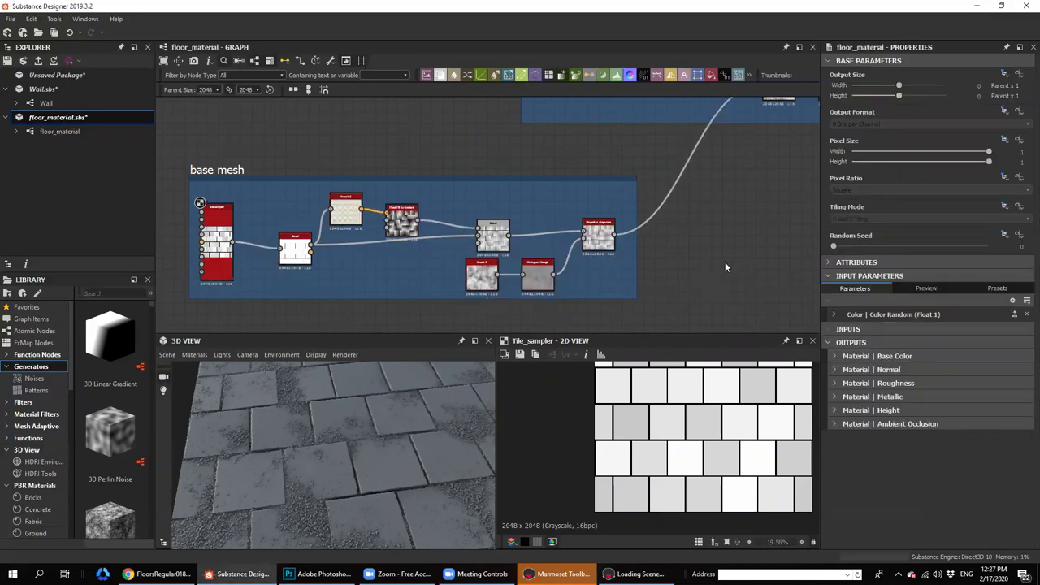
middle_click_drag(677, 330, 585, 309)
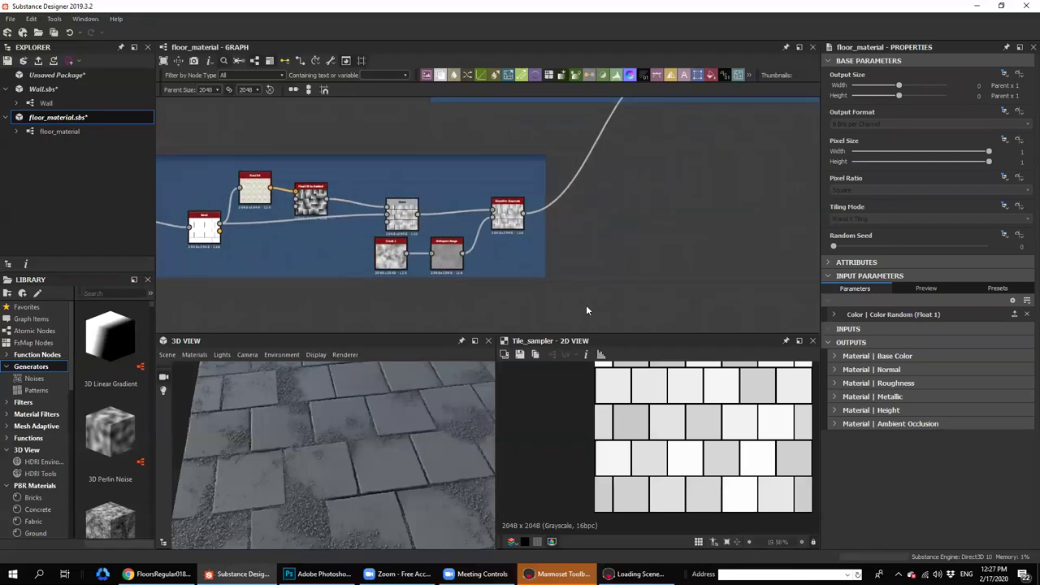
left_click(833, 315)
left_click_drag(915, 326, 869, 326)
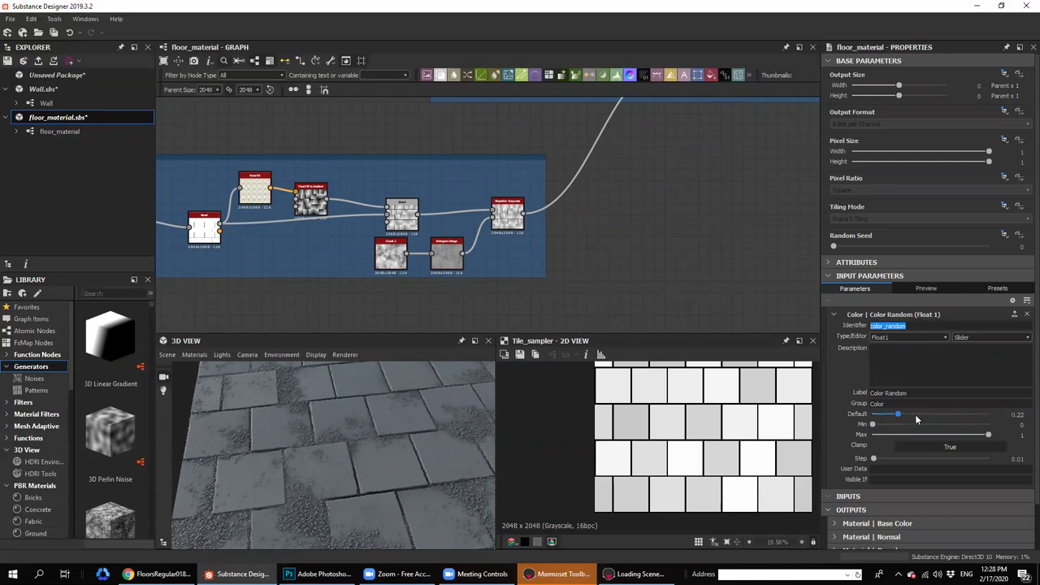
left_click_drag(346, 489, 352, 502)
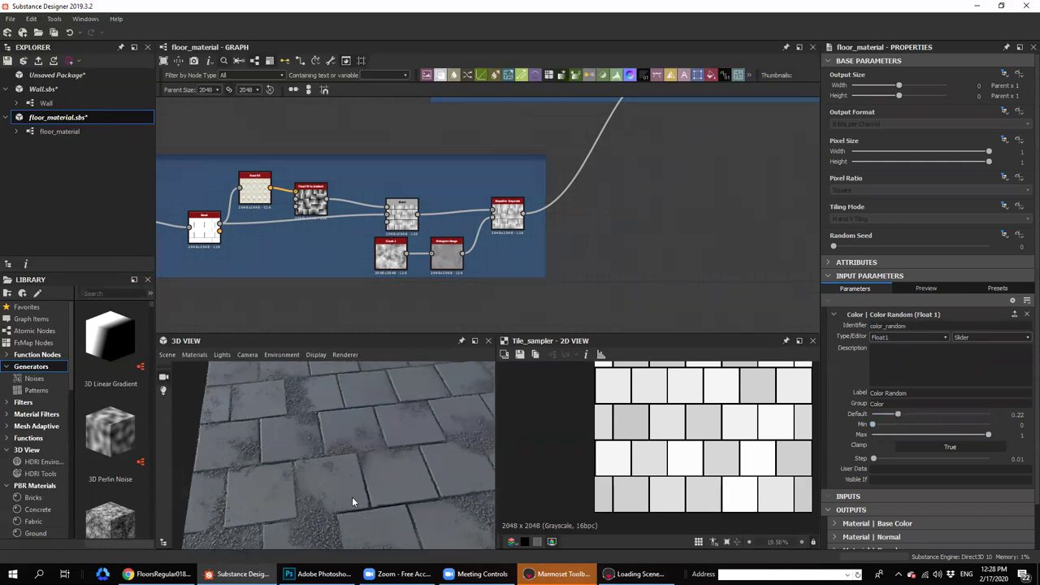
Republish the package with the exposed parameter, overwriting floor_material.sbsar on the Desktop and accepting the publish options
right_click(32, 118)
left_click(54, 206)
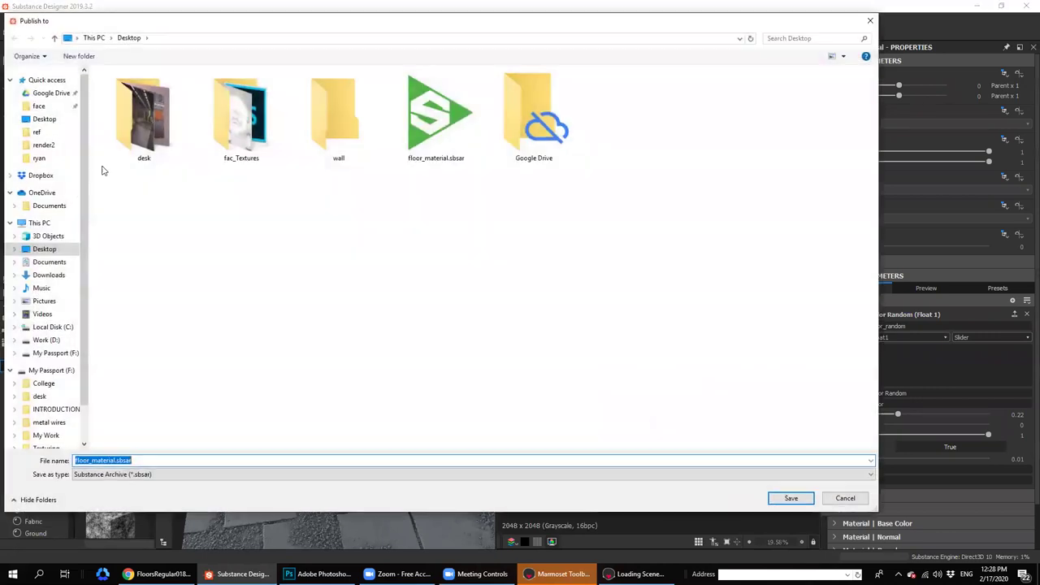
double_click(433, 112)
left_click(537, 286)
left_click(532, 335)
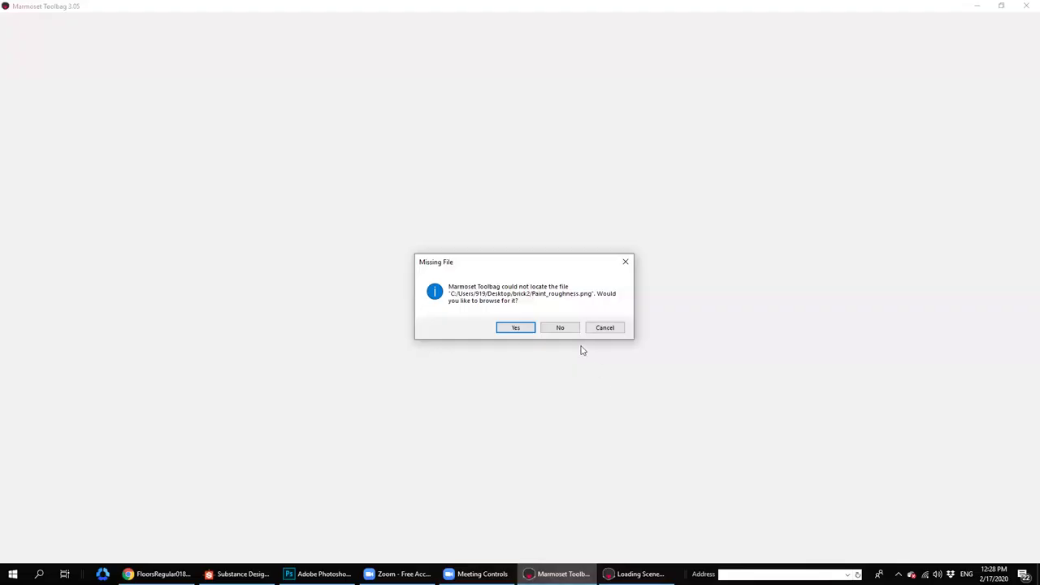
In Marmoset Toolbag, skip locating the missing texture files for the ceramic2 scene, and create a new material
left_click(559, 327)
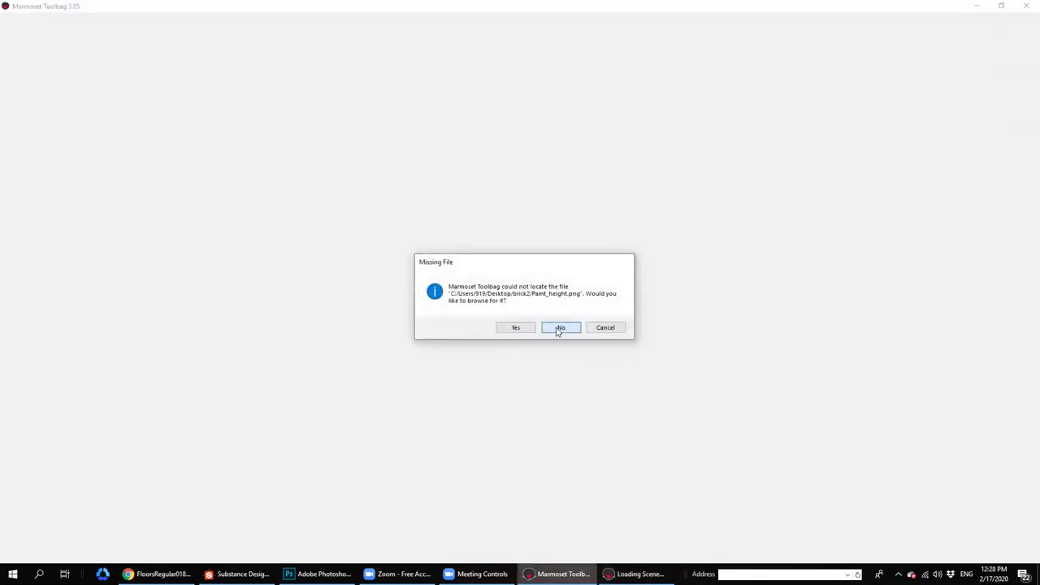
left_click(560, 327)
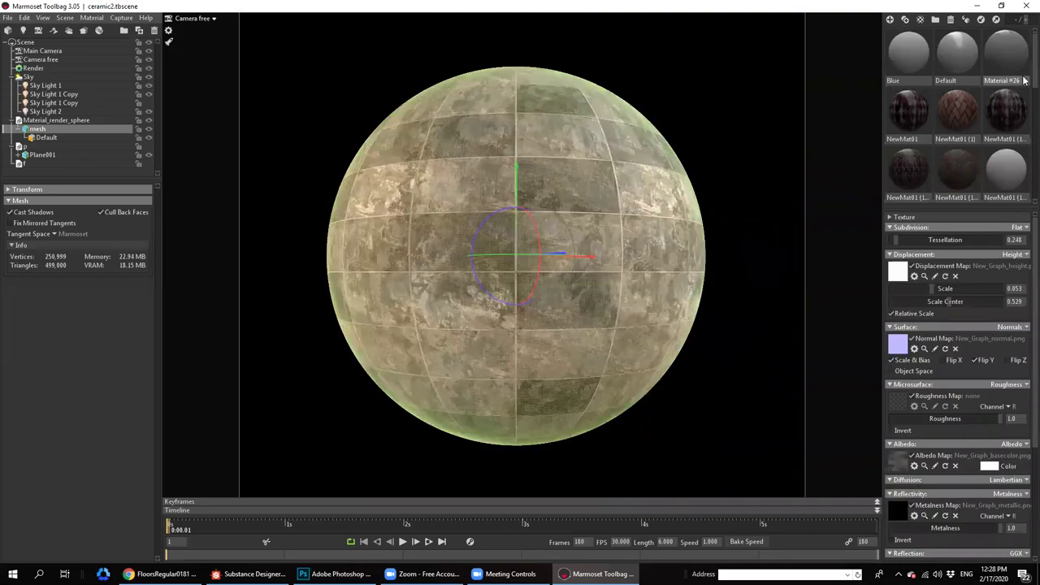
scroll(1024, 115, "down", 3)
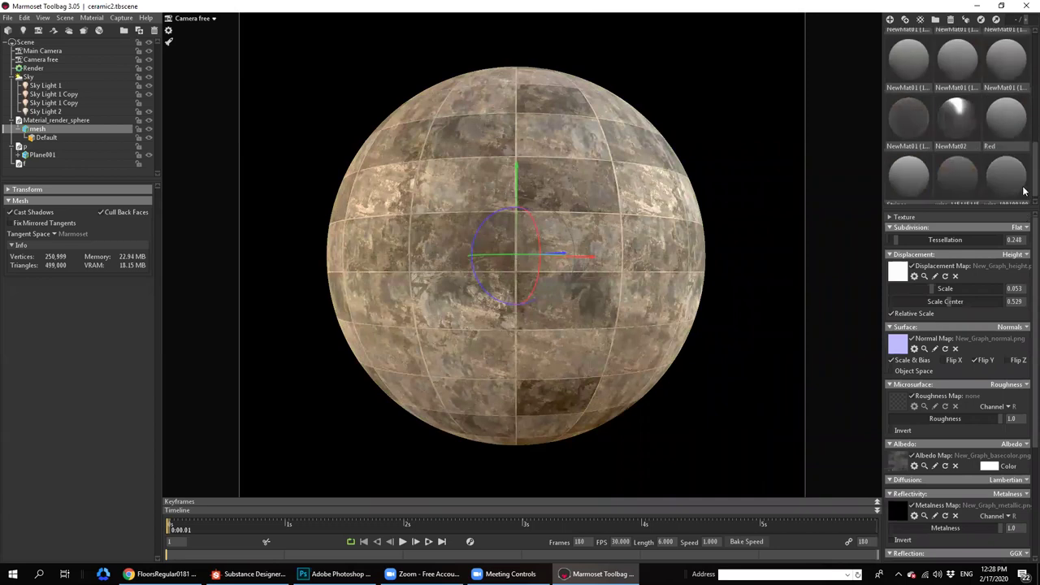
scroll(1025, 49, "up", 3)
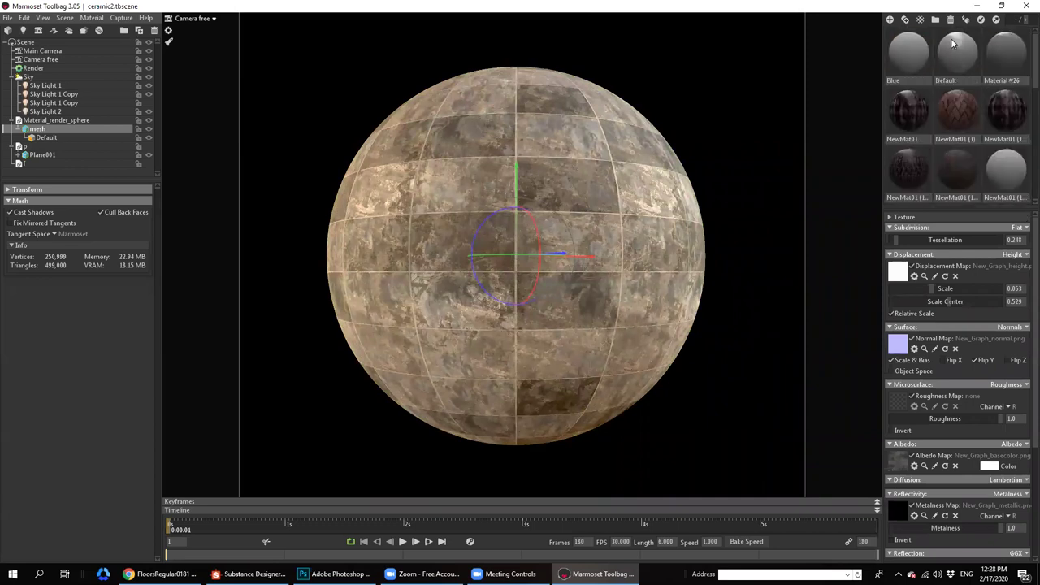
scroll(980, 58, "down", 3)
left_click(1002, 46)
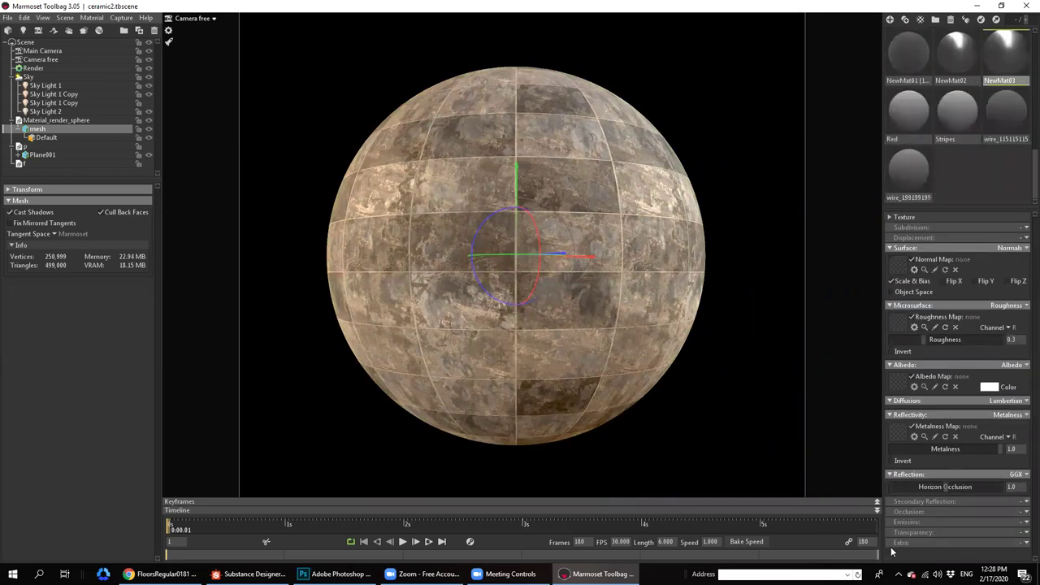
Load floor_material.sbsar into the new material with the Substance extra module, and apply the material to the preview sphere
left_click(1024, 542)
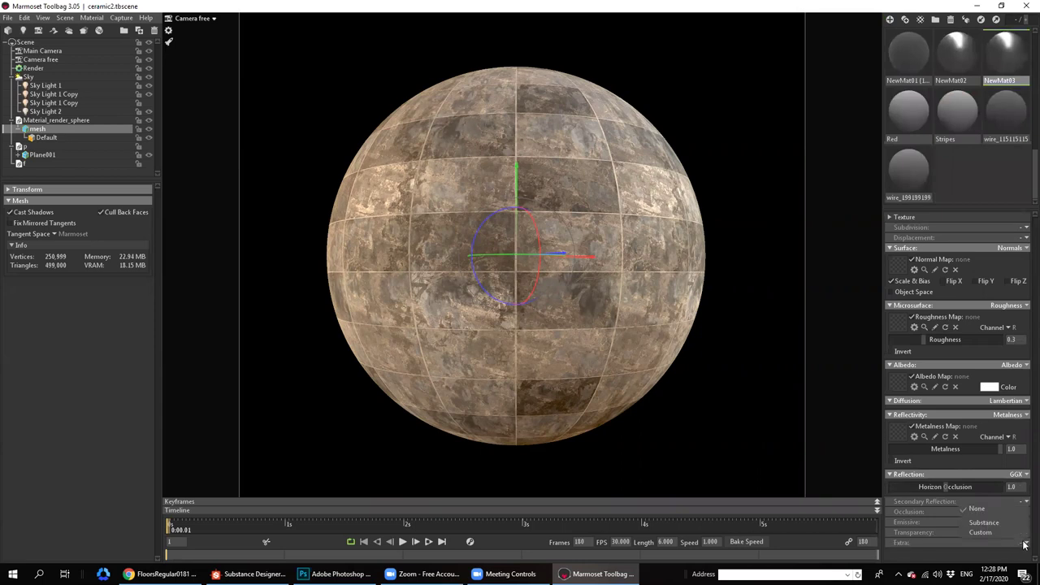
left_click(982, 523)
scroll(934, 532, "down", 1)
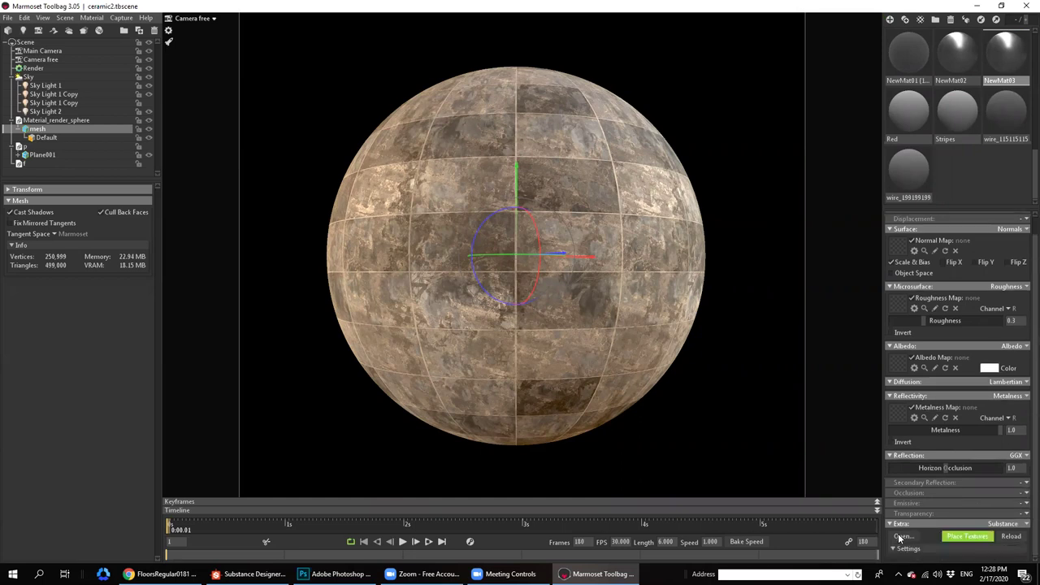
left_click(902, 536)
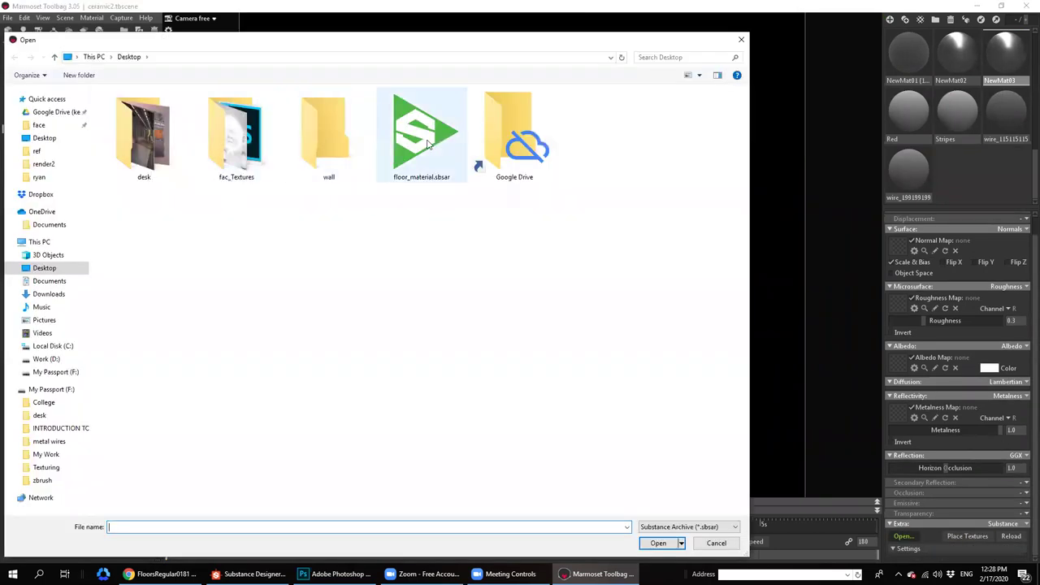
double_click(428, 145)
left_click_drag(1012, 52, 513, 219)
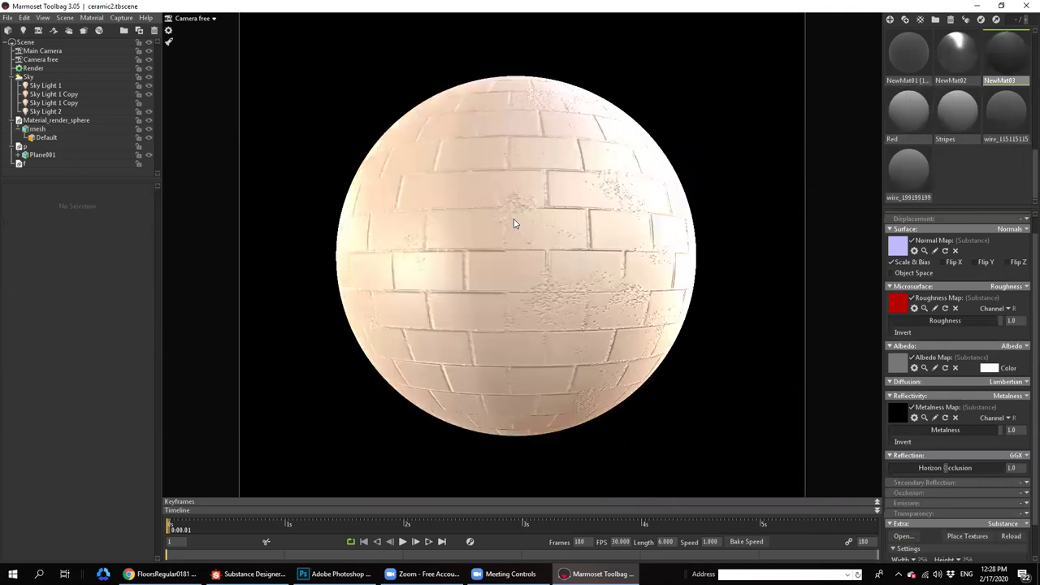
scroll(597, 260, "up", 2)
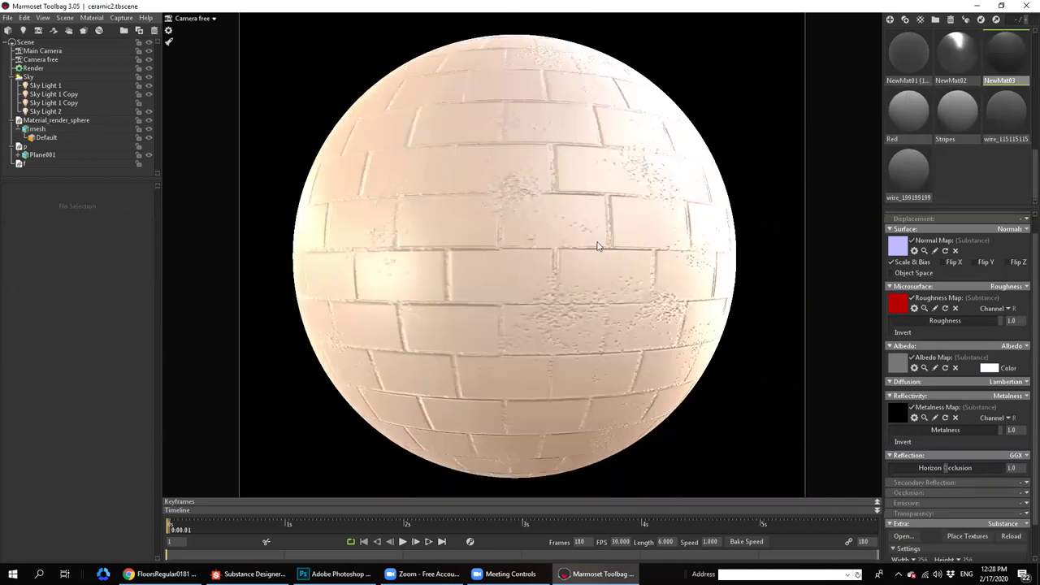
Enable the Occlusion module on the floor material and inspect the map slots and the preview sphere
scroll(597, 242, "down", 1)
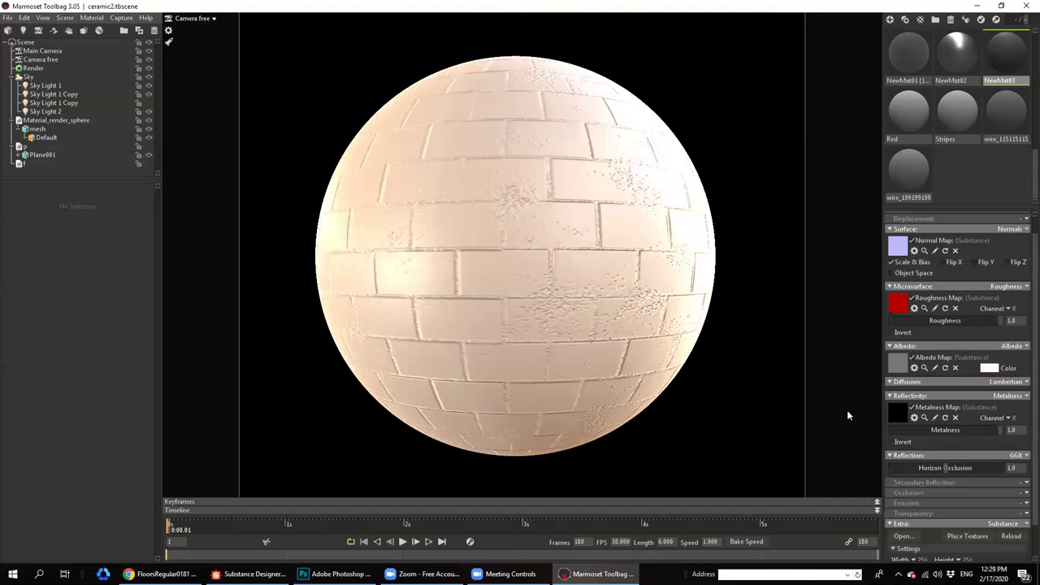
left_click(1025, 493)
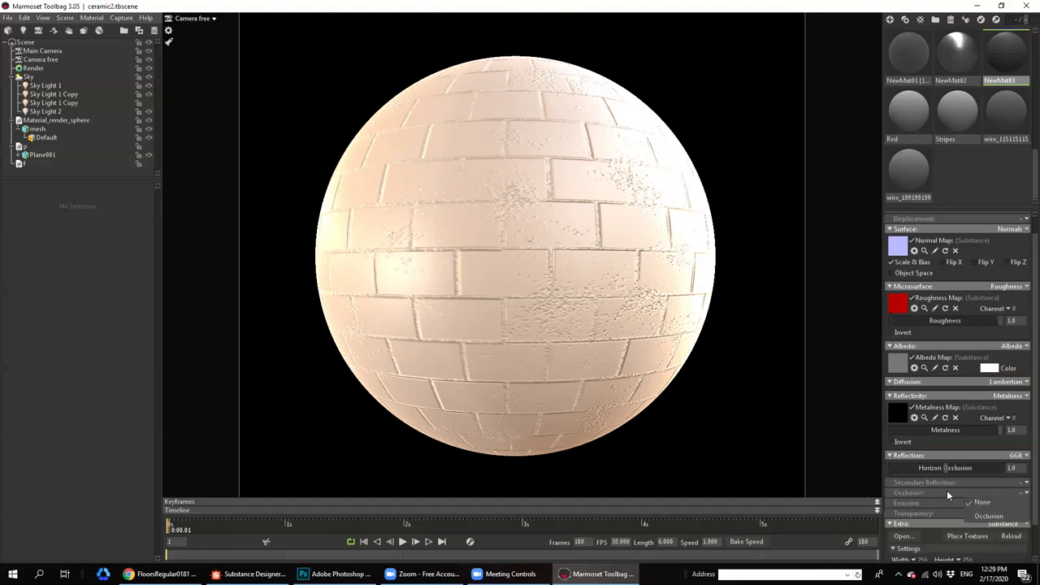
left_click(988, 516)
scroll(934, 487, "down", 3)
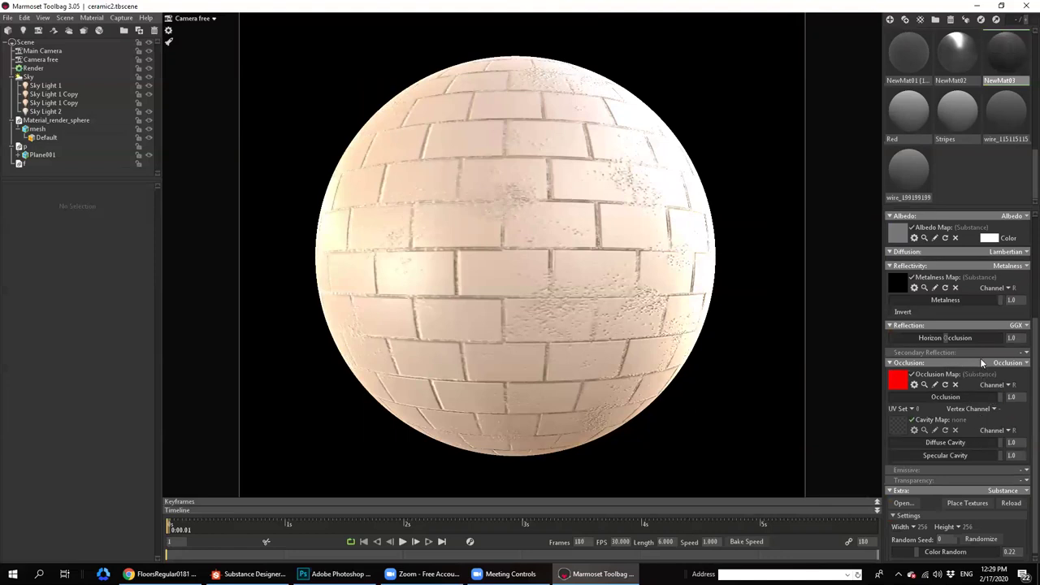
scroll(980, 362, "up", 3)
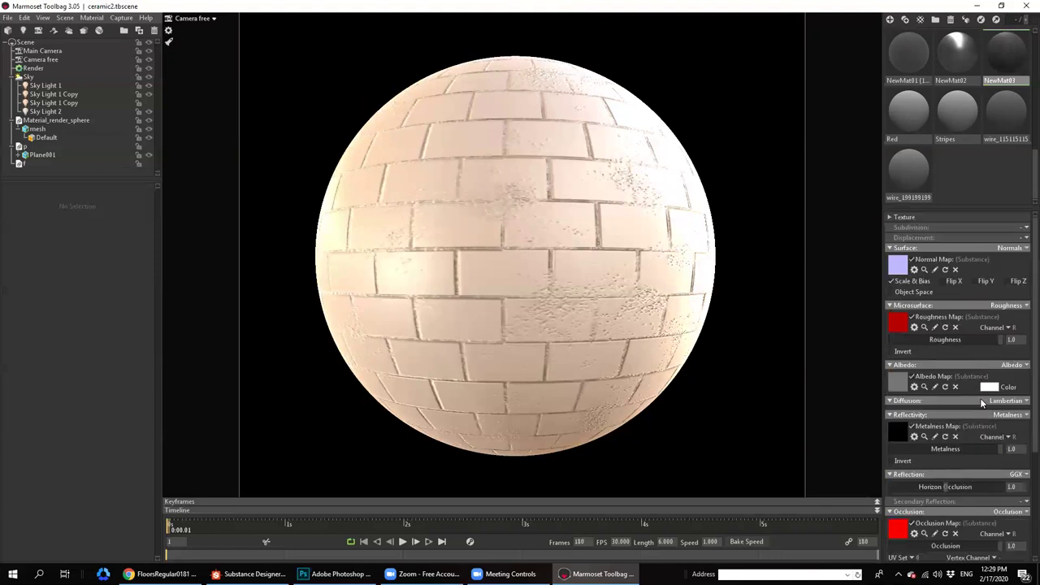
scroll(980, 398, "down", 3)
right_click_drag(503, 245, 524, 226)
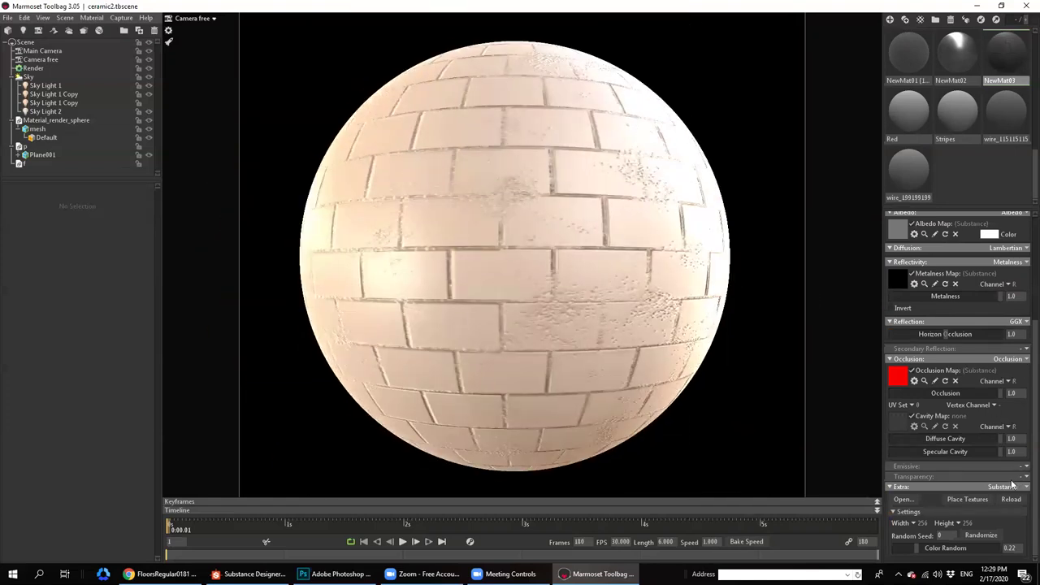
Set the Substance texture resolution to 2048 in both width and height
left_click(915, 524)
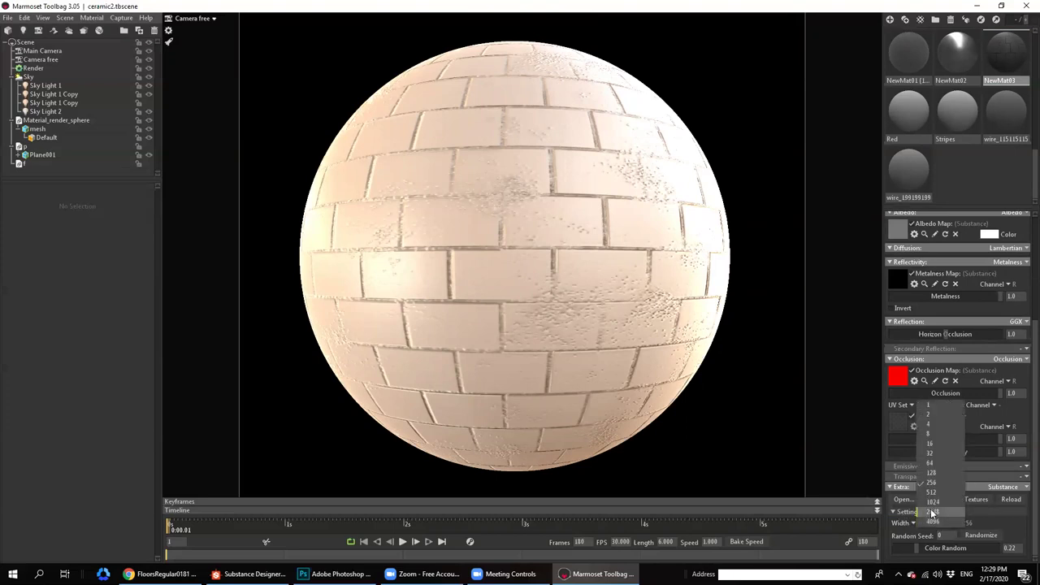
left_click(957, 513)
left_click(958, 523)
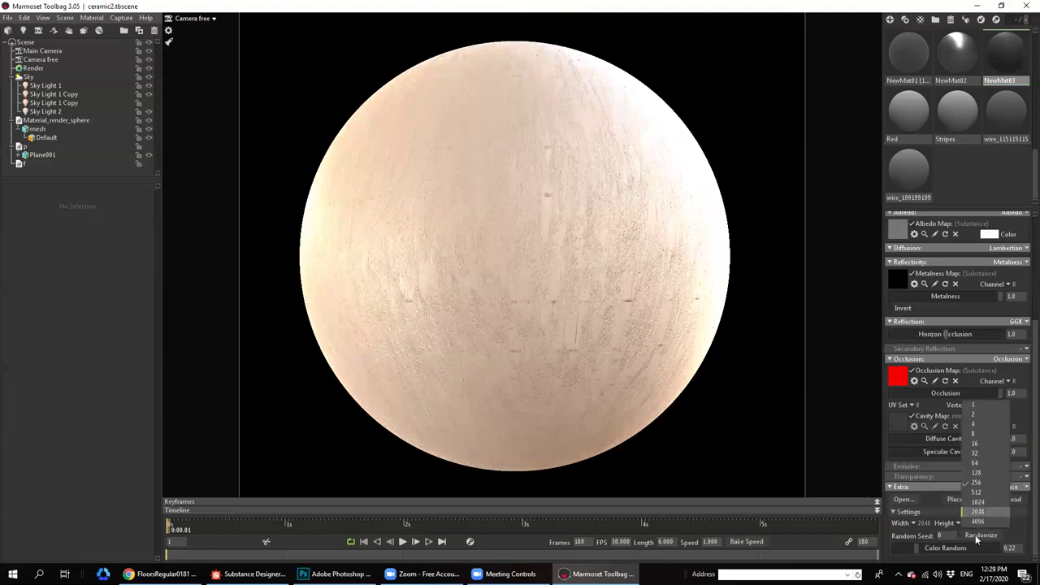
left_click(985, 518)
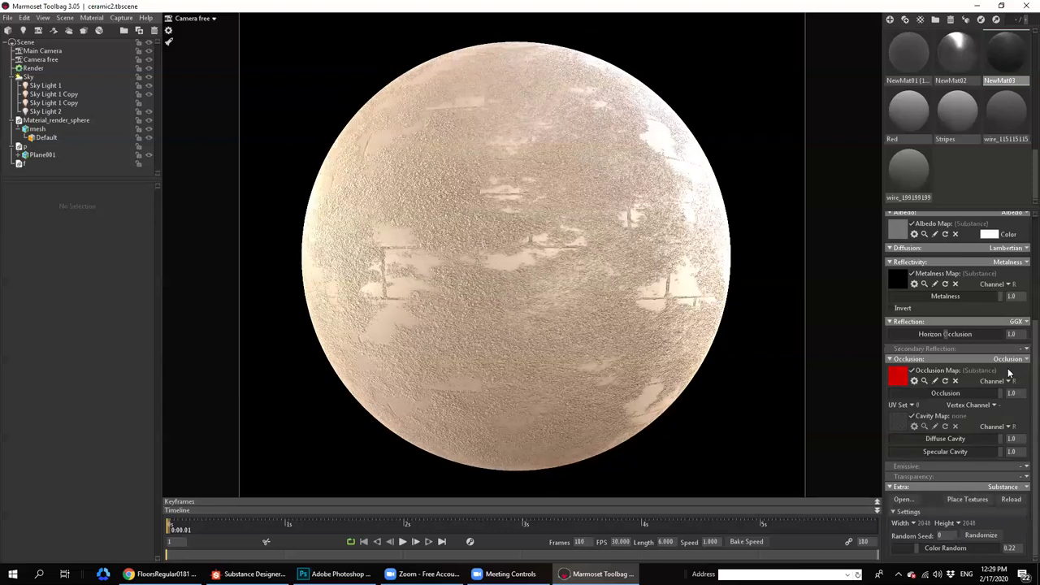
Set the material's texture tiling to 2 and return to its Substance settings
scroll(950, 356, "up", 4)
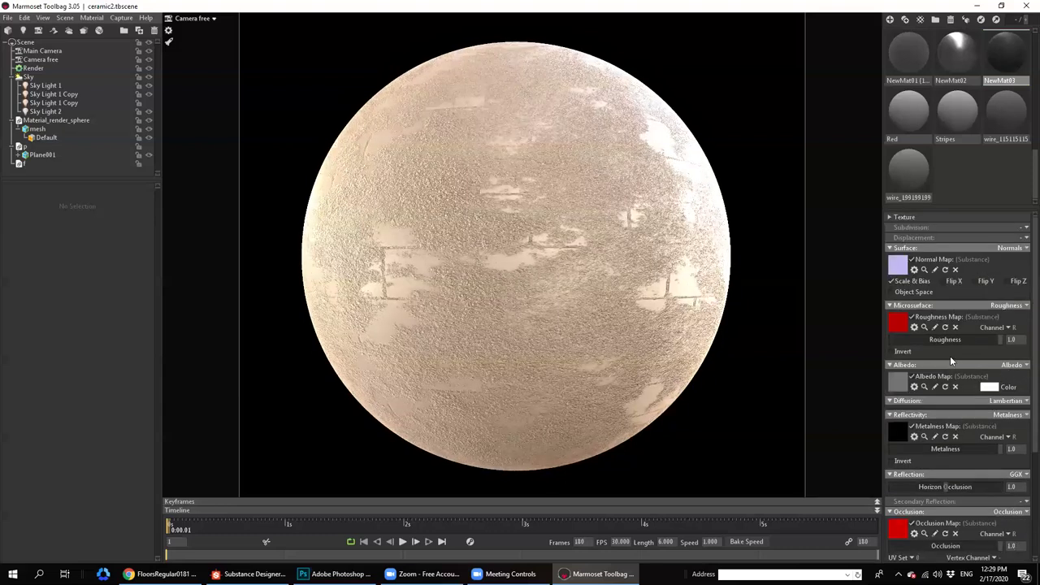
left_click(889, 217)
left_click_drag(1000, 233, 1002, 230)
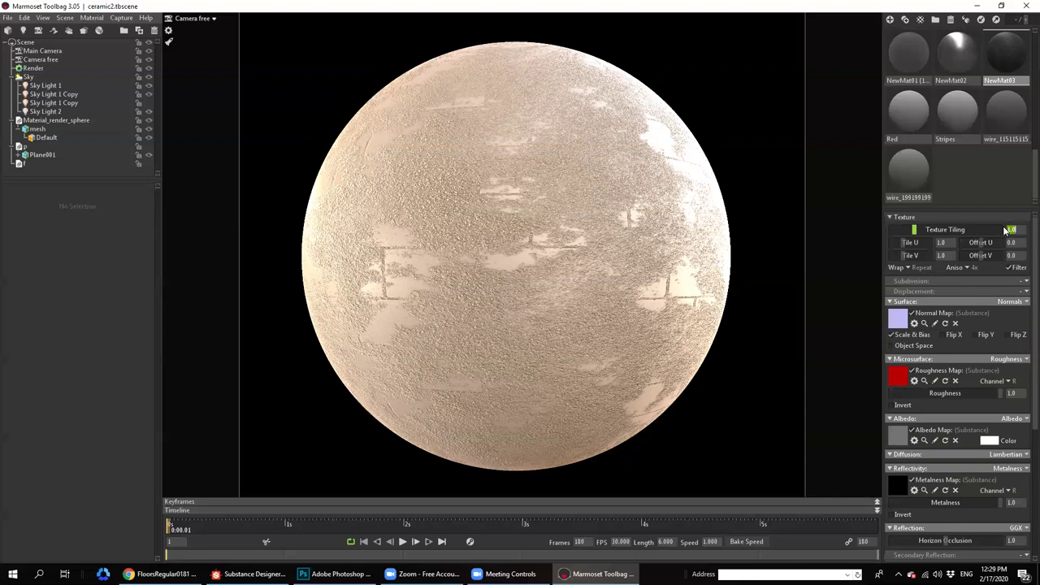
type("2")
key("Return")
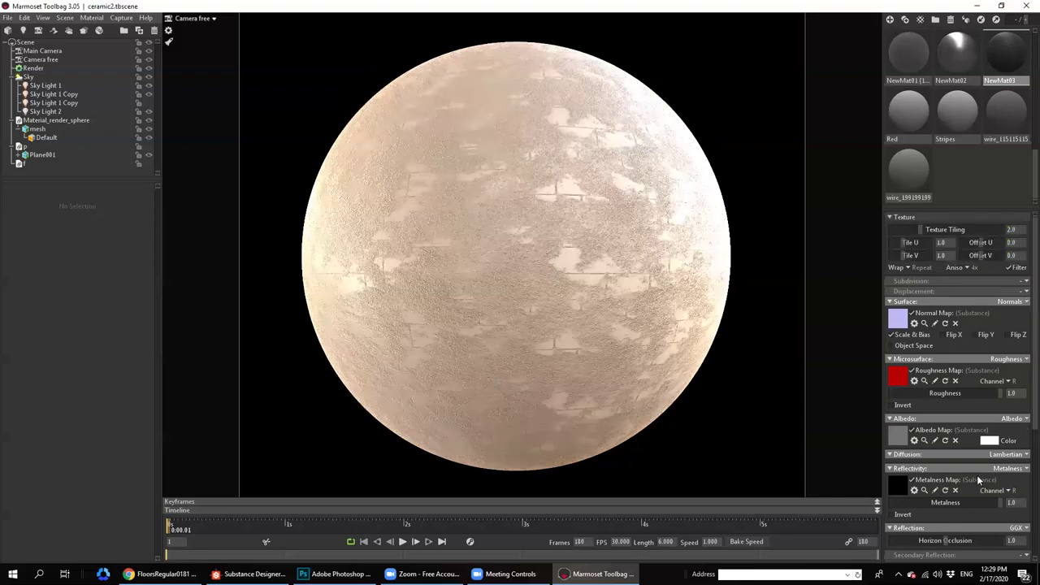
scroll(978, 490, "down", 5)
left_click(275, 572)
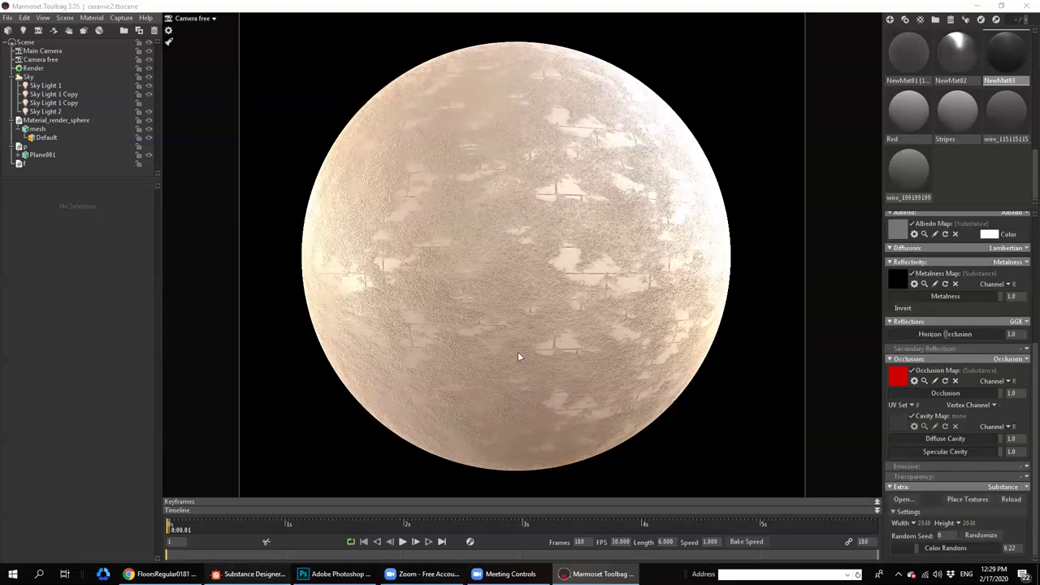
key("alt+Tab")
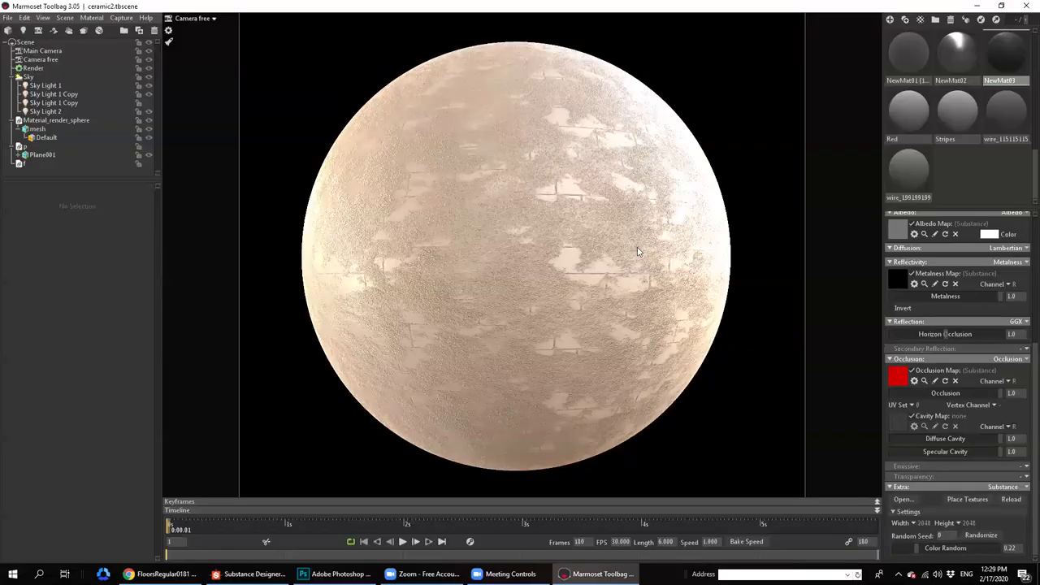
Enable Height displacement and PN Triangles subdivision on the floor material
scroll(909, 277, "up", 5)
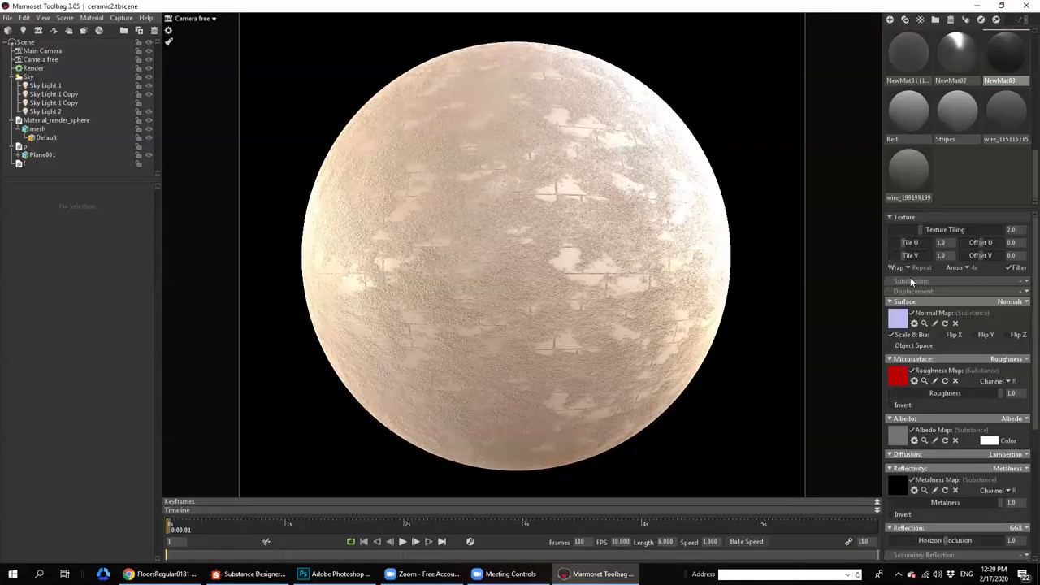
left_click(1023, 291)
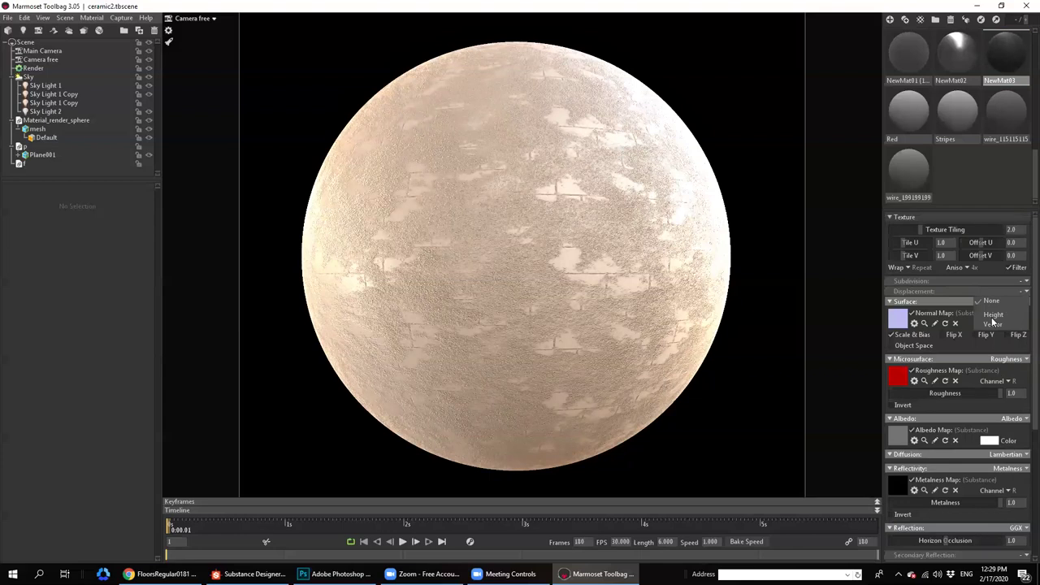
left_click(992, 314)
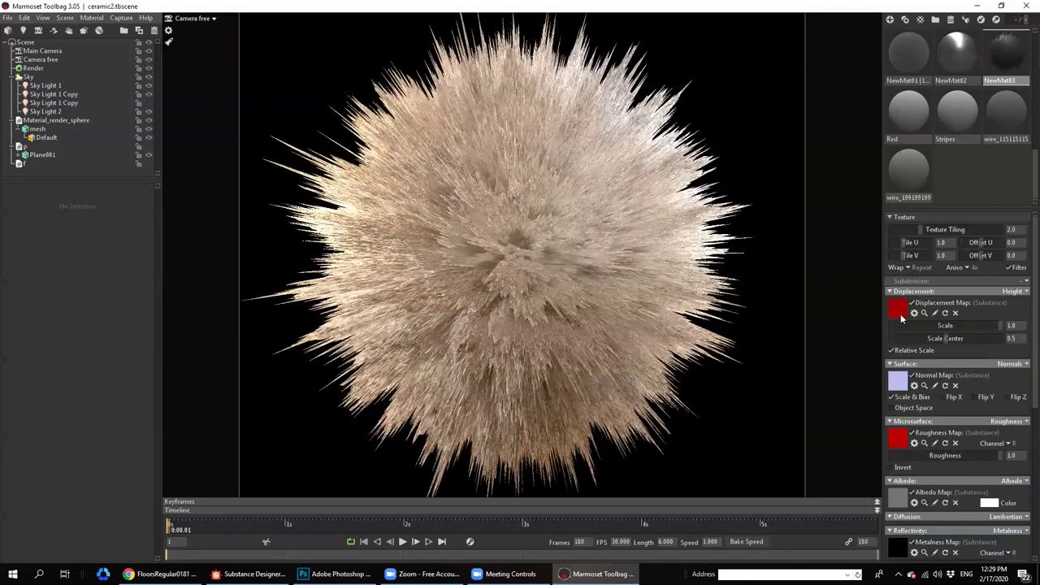
left_click(1020, 281)
left_click(980, 313)
Try very high tessellation values of 1870 and 2048 on the displaced sphere
left_click(1022, 292)
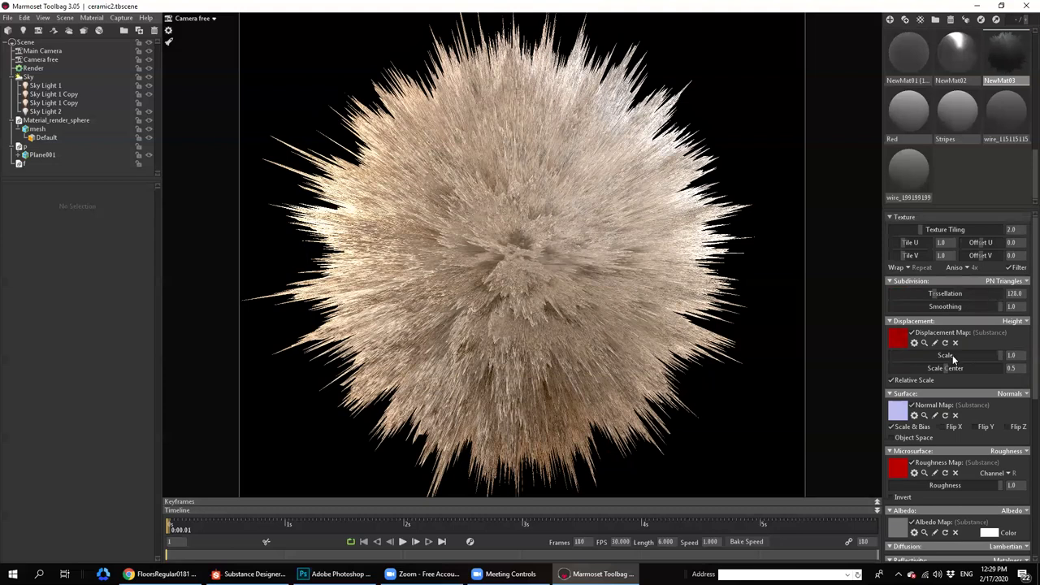
type("1870")
key("Return")
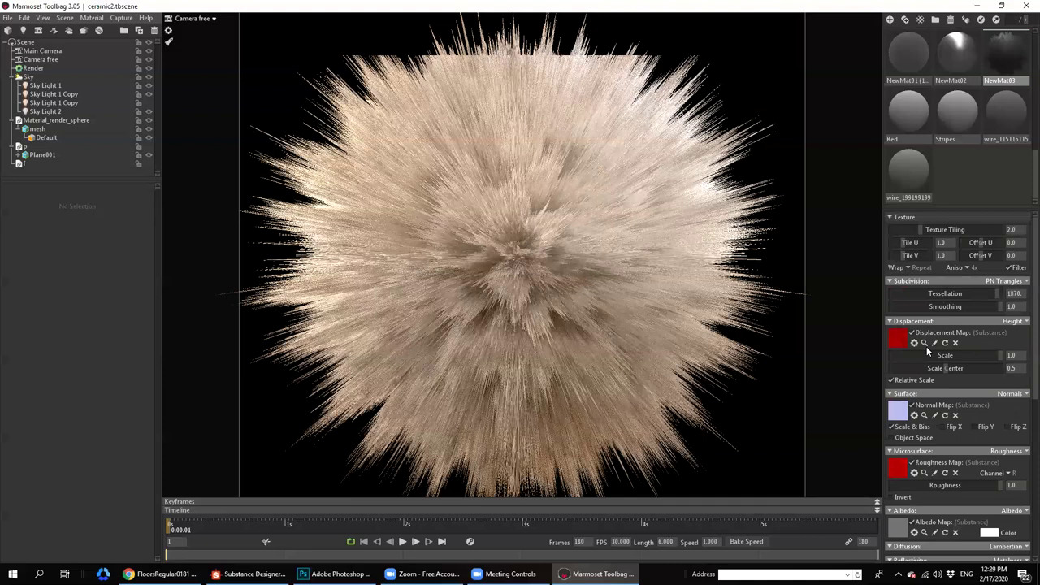
left_click_drag(926, 294, 938, 294)
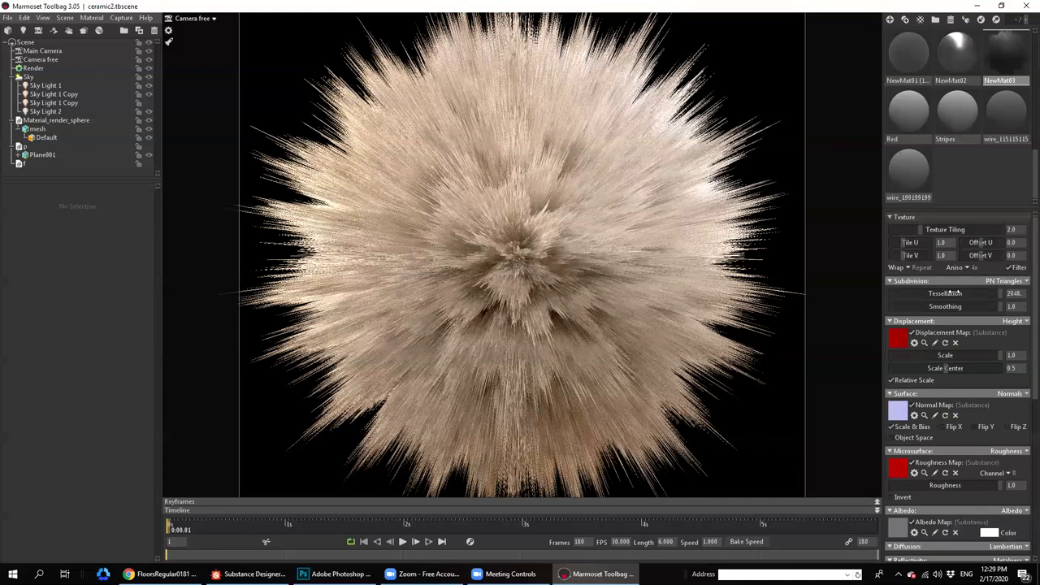
Reduce the displacement scale to about 0.033 and the tessellation to about 187.2
left_click_drag(934, 294, 913, 293)
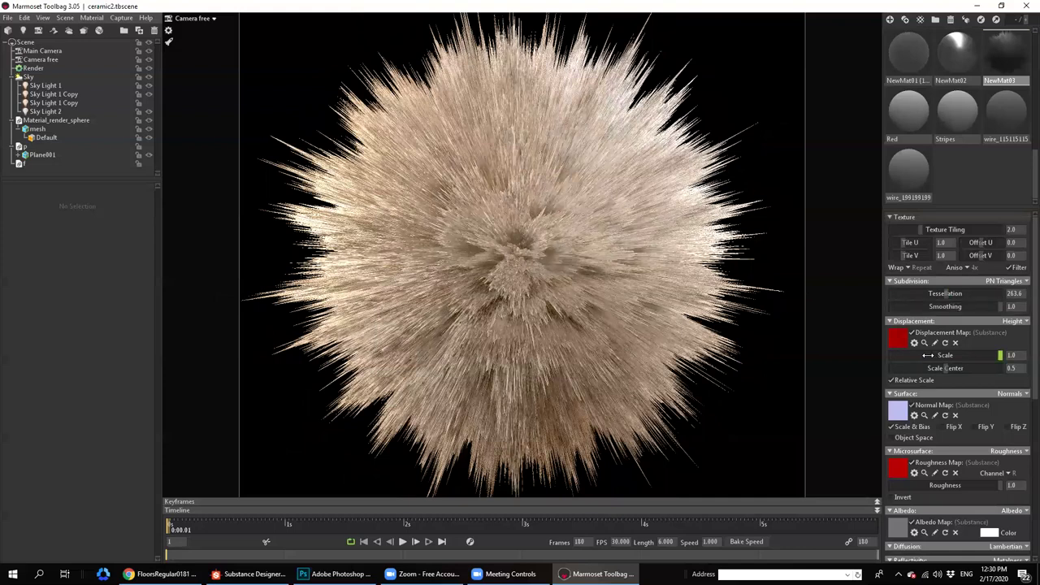
mouse_move(926, 355)
left_mouse_down()
mouse_move(910, 355)
mouse_move(929, 355)
left_mouse_up()
left_click_drag(946, 294, 607, 257)
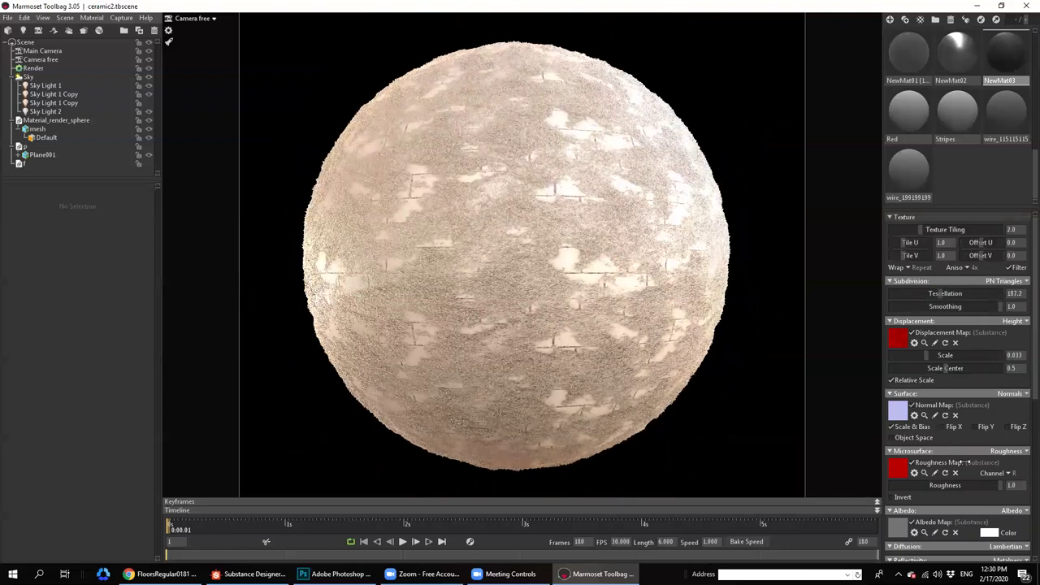
Test the exposed Color Random parameter on the sphere with the values 0 and 1
scroll(965, 463, "down", 10)
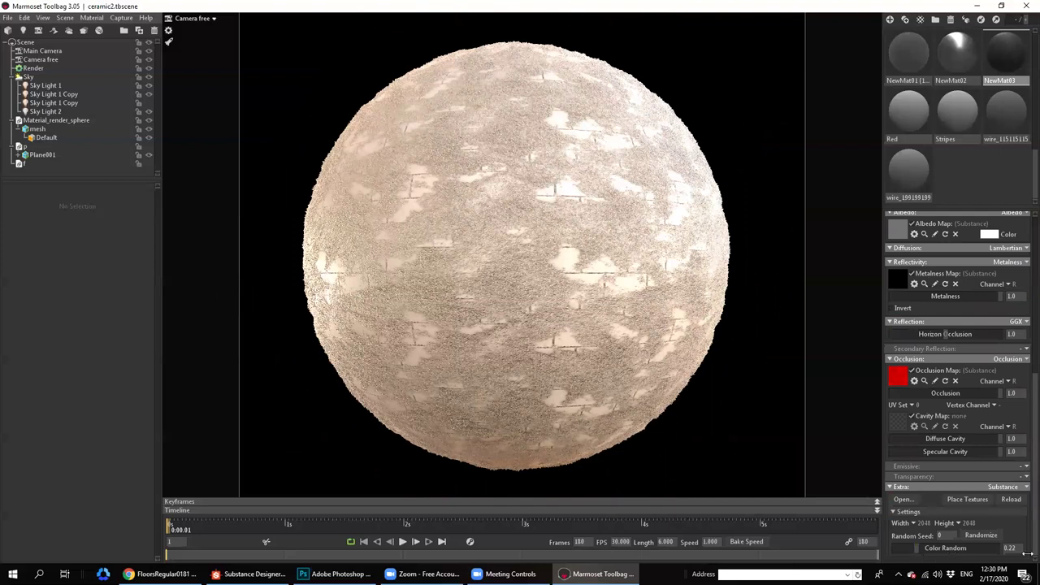
double_click(1007, 548)
type("0")
key("Return")
scroll(542, 294, "up", 5)
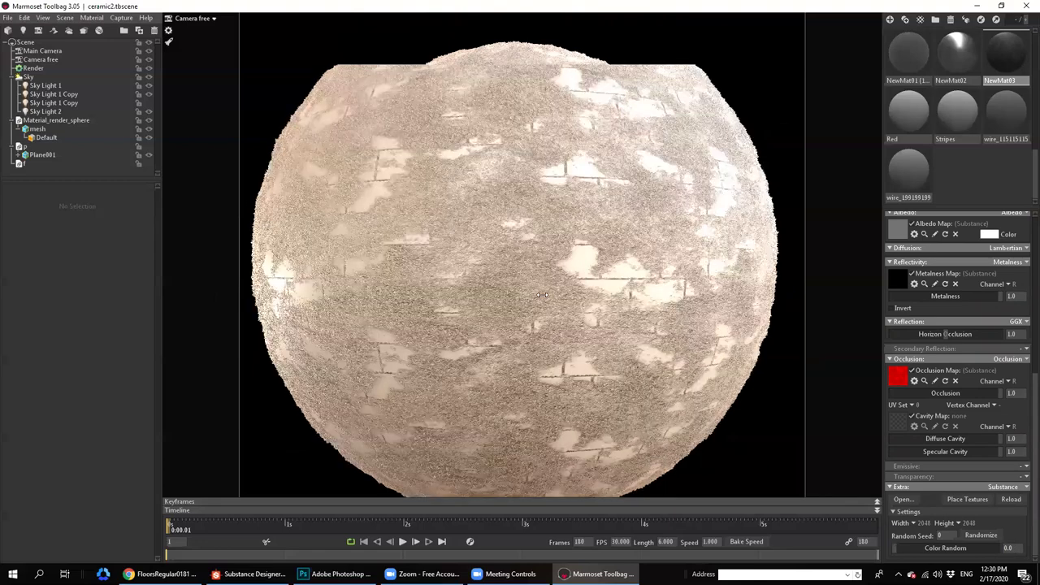
scroll(541, 294, "down", 3)
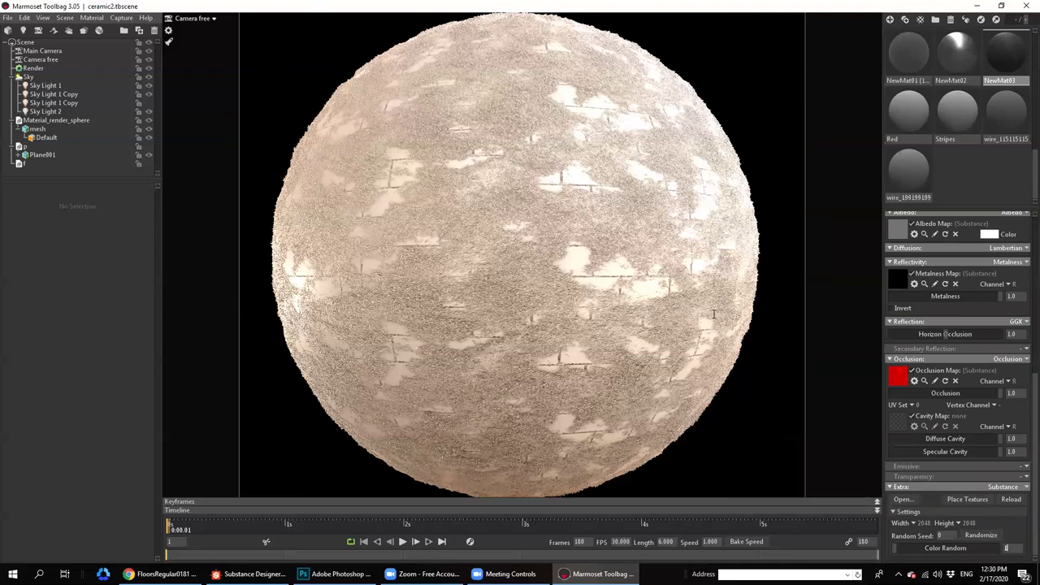
key("Return")
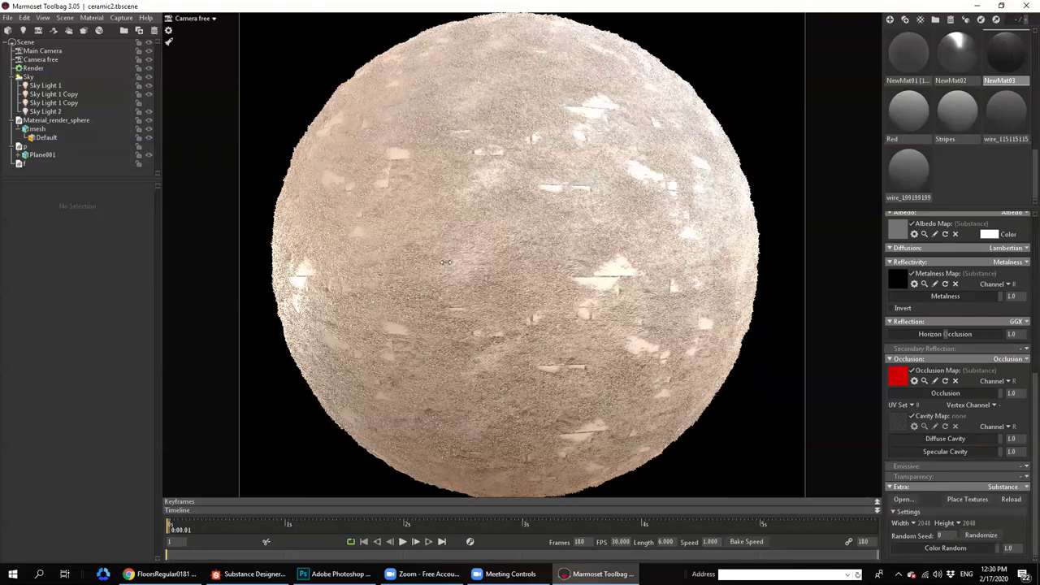
In Substance Designer, expose the Height Blend node's Height Offset as a new graph input named height_position
left_click(252, 574)
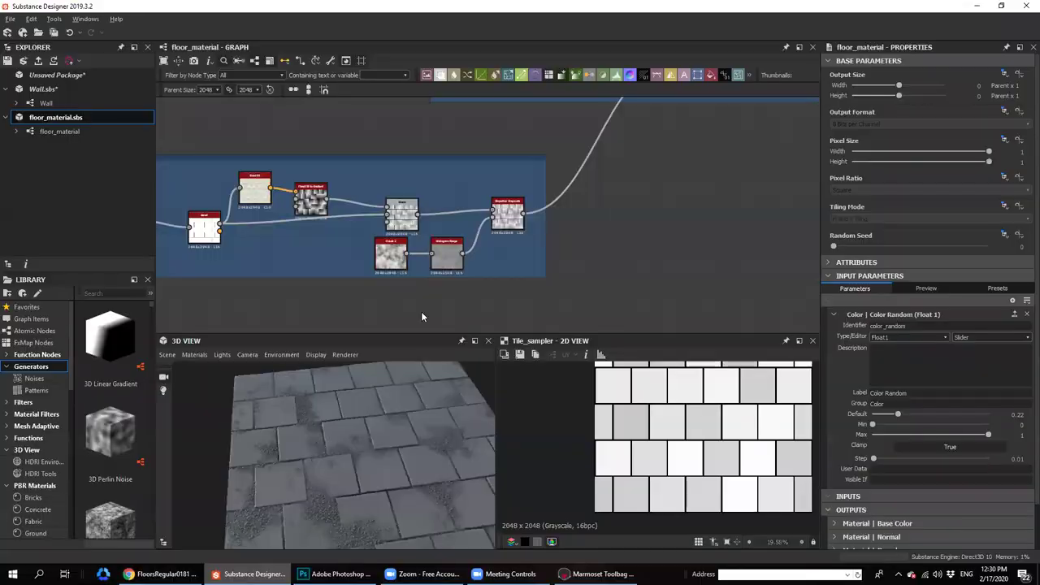
scroll(660, 262, "down", 3)
scroll(561, 163, "up", 5)
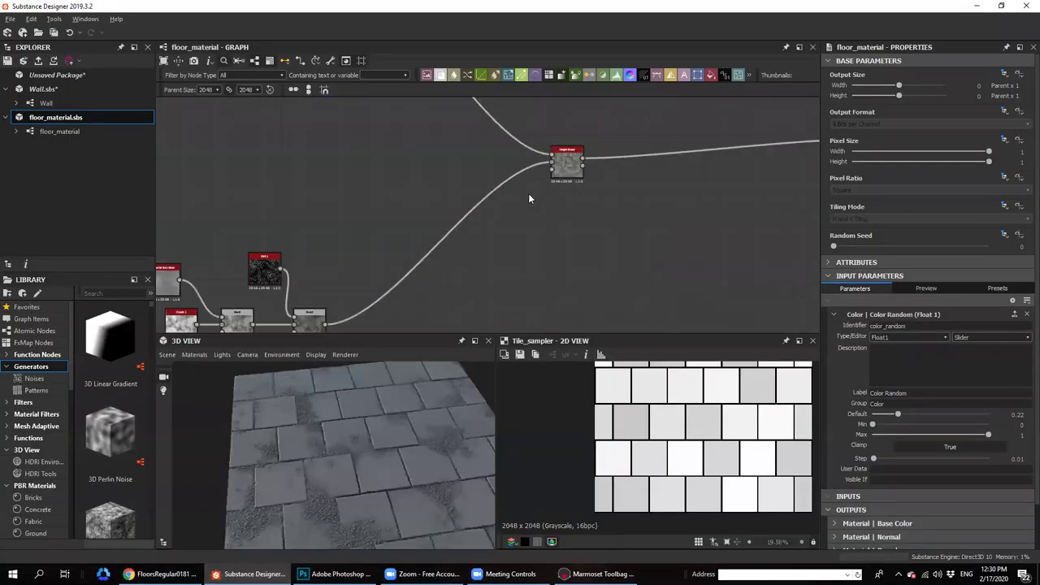
double_click(578, 175)
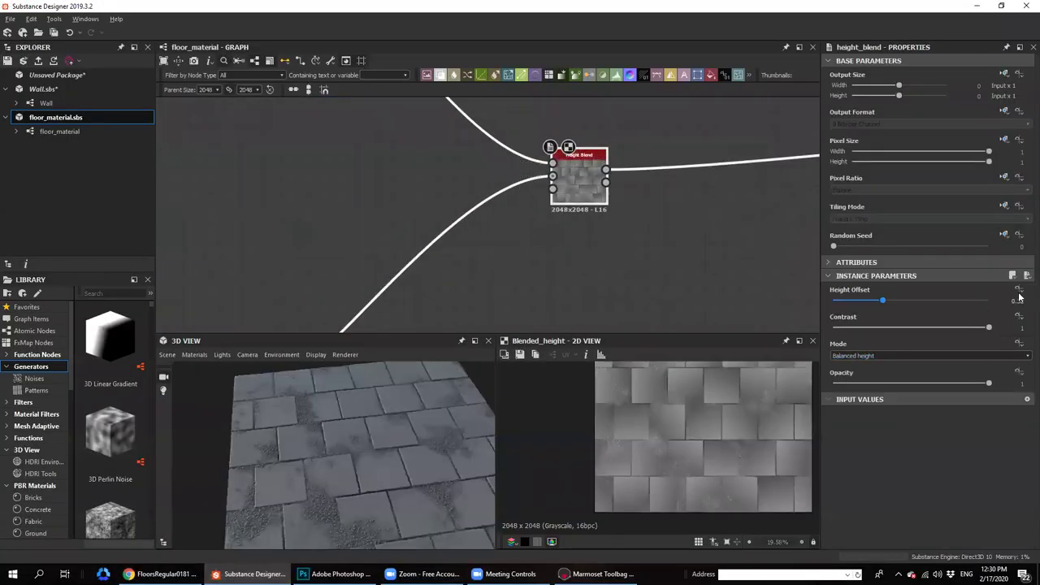
left_click(1018, 289)
left_click(954, 318)
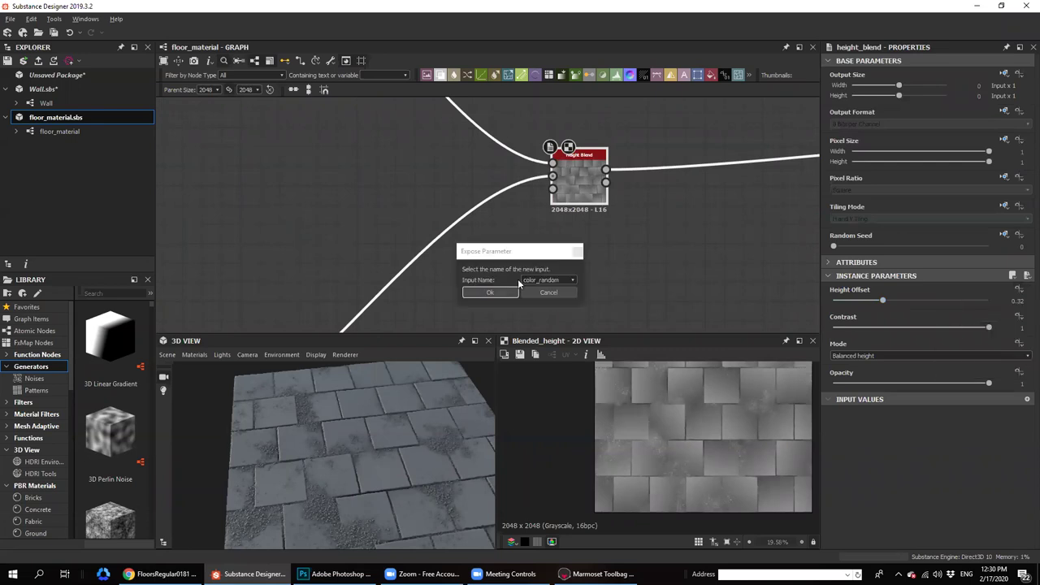
left_click(548, 279)
left_click(533, 304)
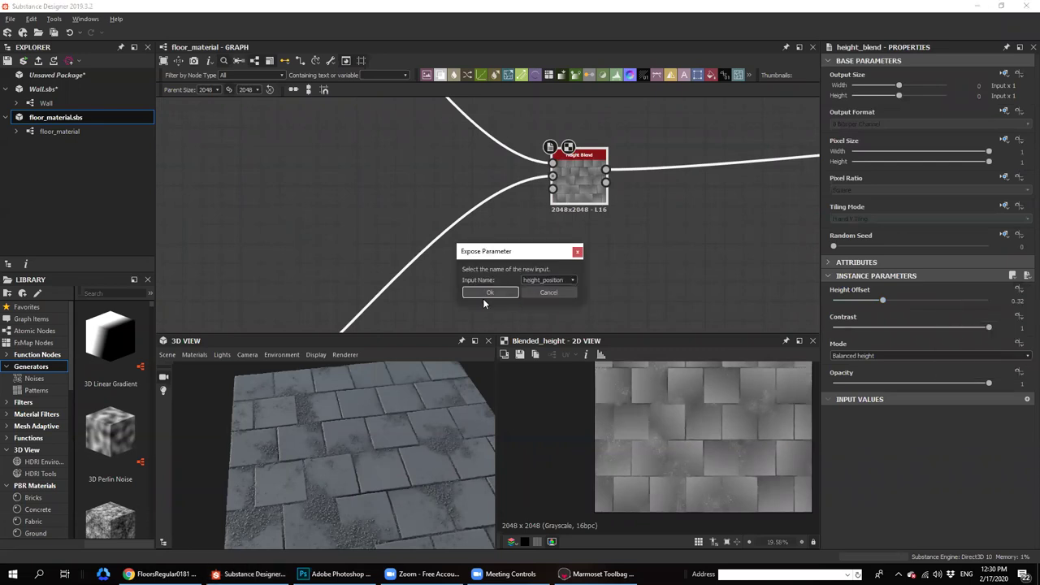
left_click(486, 294)
Republish the floor_material package, replacing floor_material.sbsar on the Desktop and accepting the publish options
right_click(41, 117)
left_click(45, 209)
double_click(440, 118)
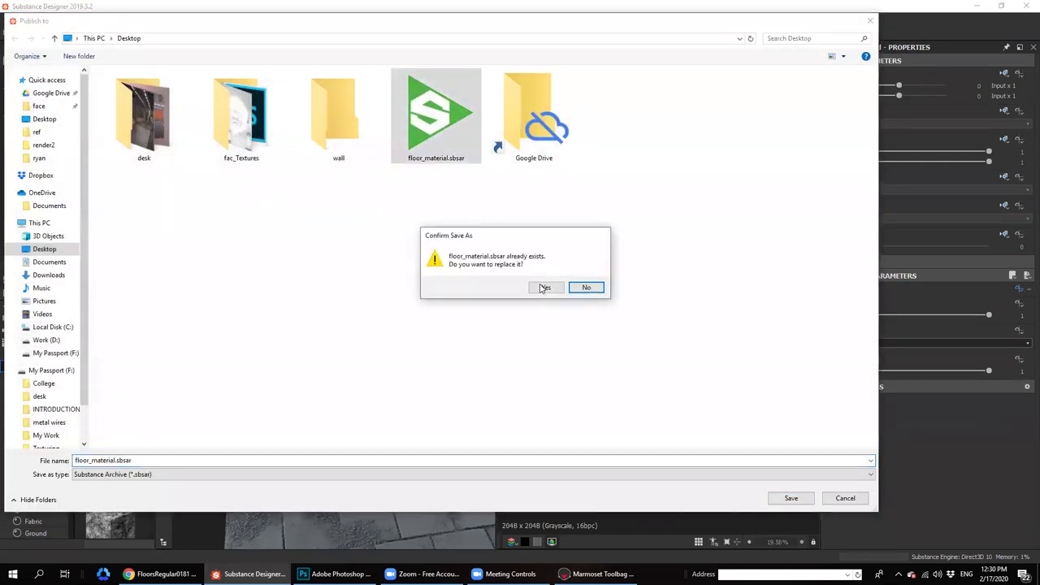
left_click(545, 288)
left_click(532, 337)
In Marmoset Toolbag, load the republished floor_material.sbsar into the material's Substance module
left_click(621, 574)
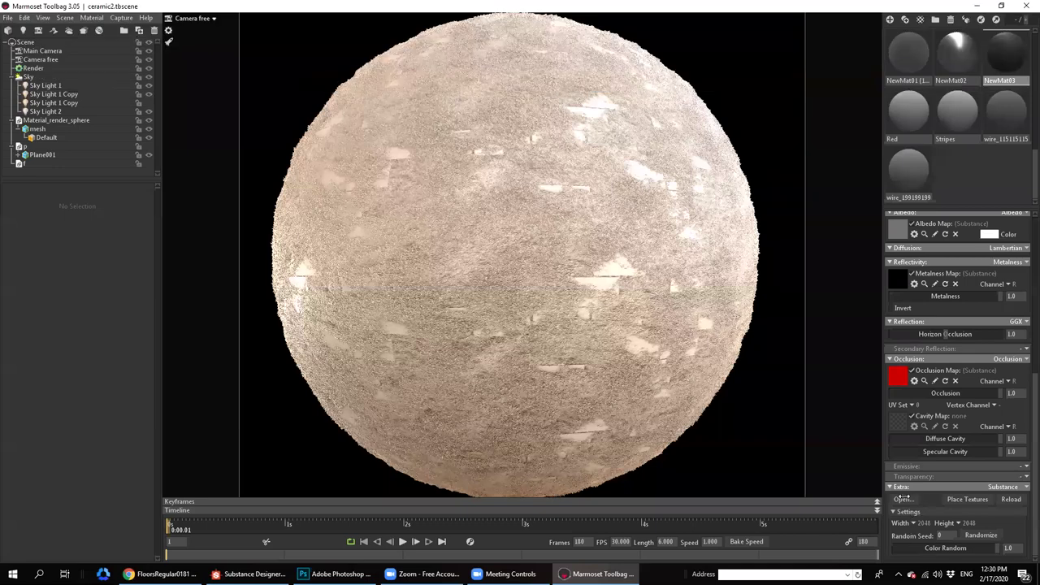
left_click(904, 498)
double_click(423, 134)
Set the material's texture tiling to 1
scroll(970, 283, "up", 4)
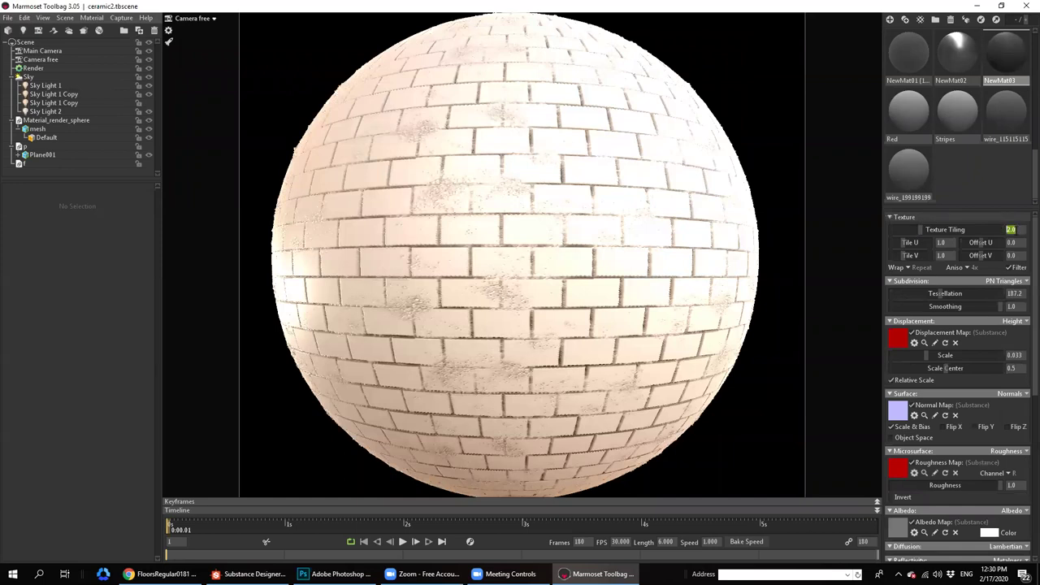
type("1")
key("Return")
Adjust the exposed Height Offset parameter in the Substance settings, ending at about 0.321
scroll(1005, 365, "down", 5)
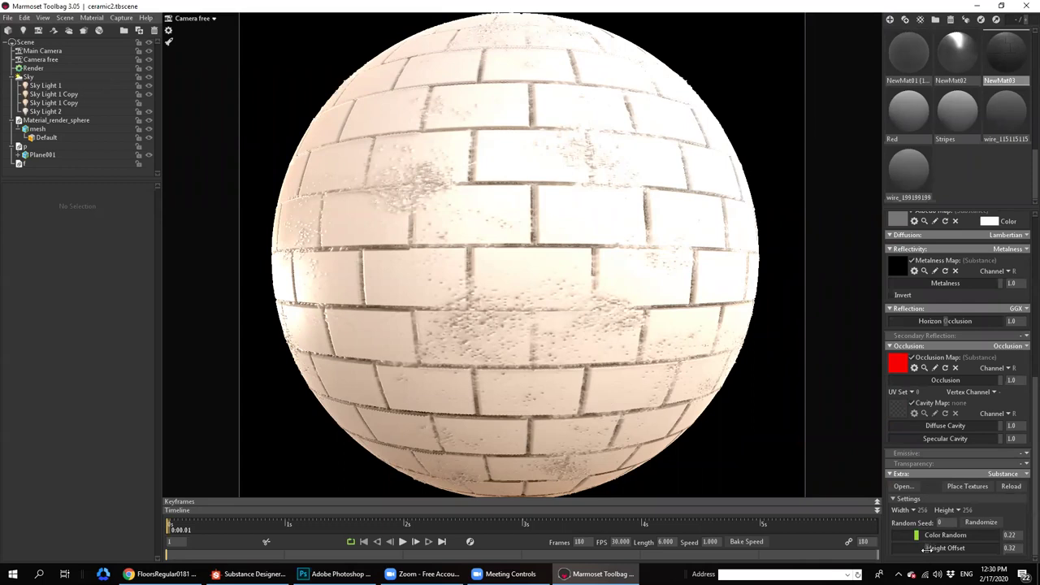
left_click_drag(934, 549, 913, 548)
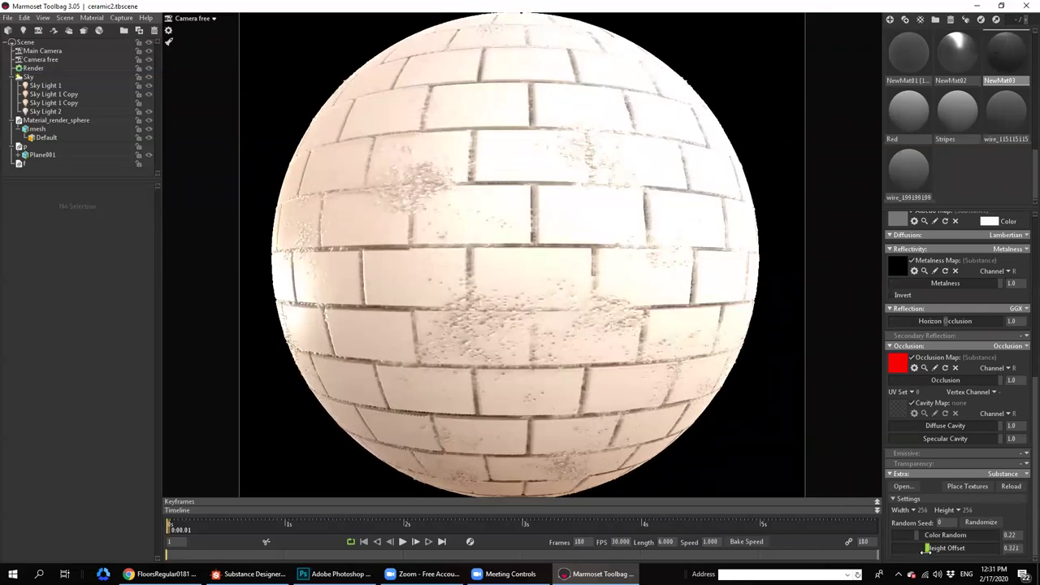
Set both the width and height of the Substance output textures to 2048
left_click(920, 509)
left_click(954, 508)
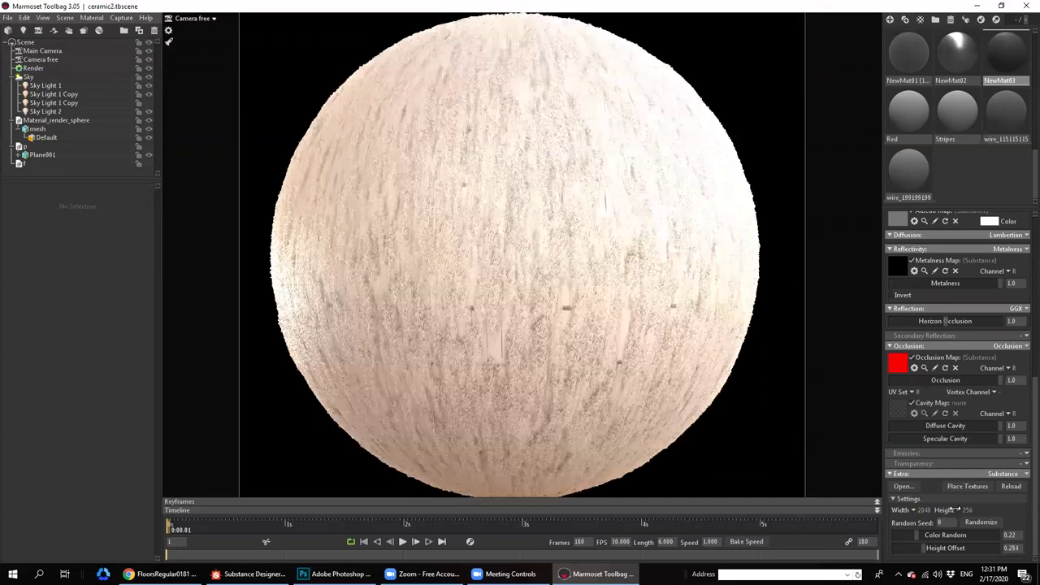
left_click(960, 509)
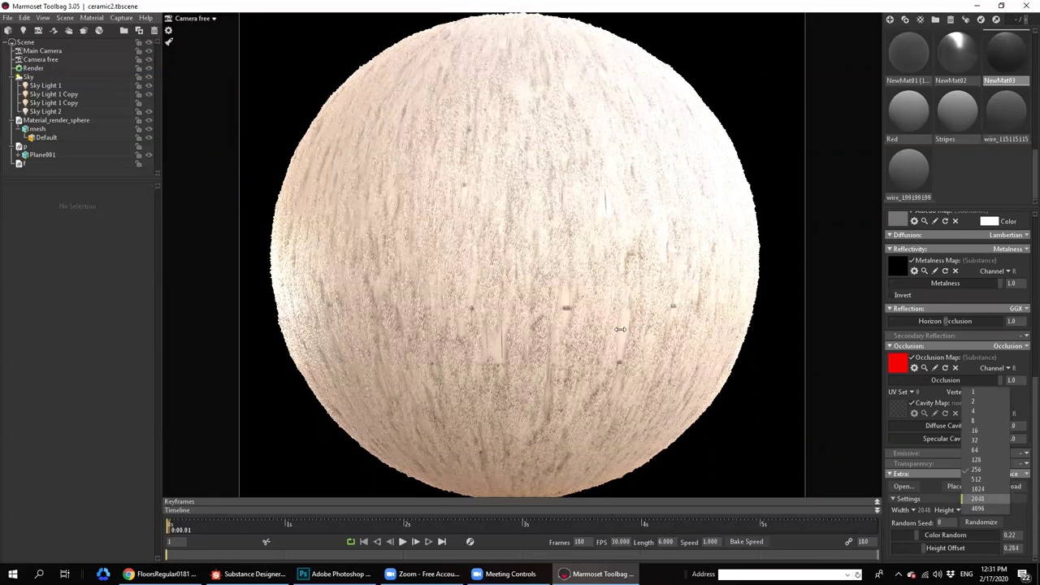
Try different Height Offset values in the Substance settings, ending at 0.5
left_click(926, 549)
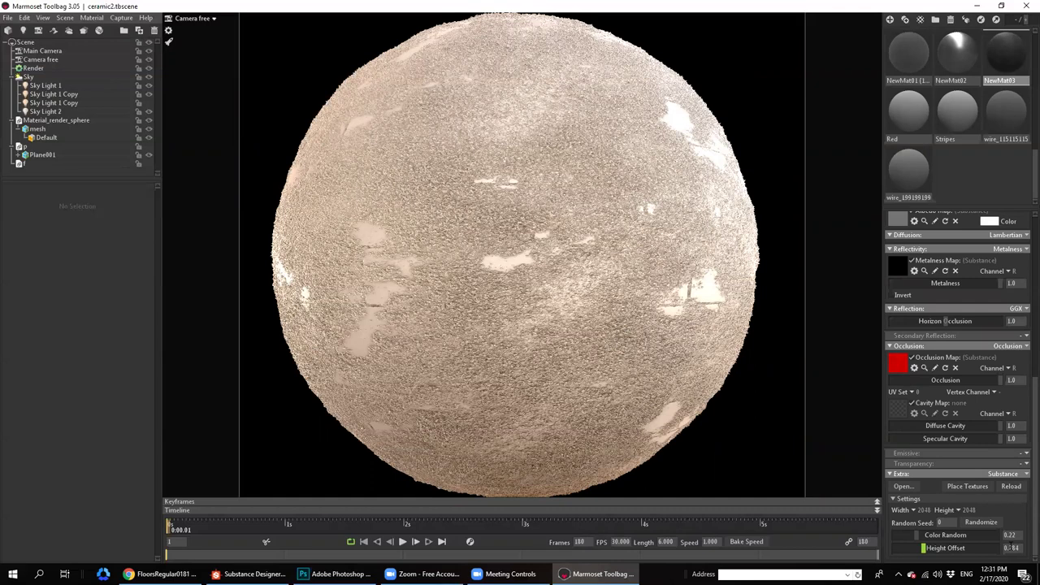
type("2")
type(".1")
key("Return")
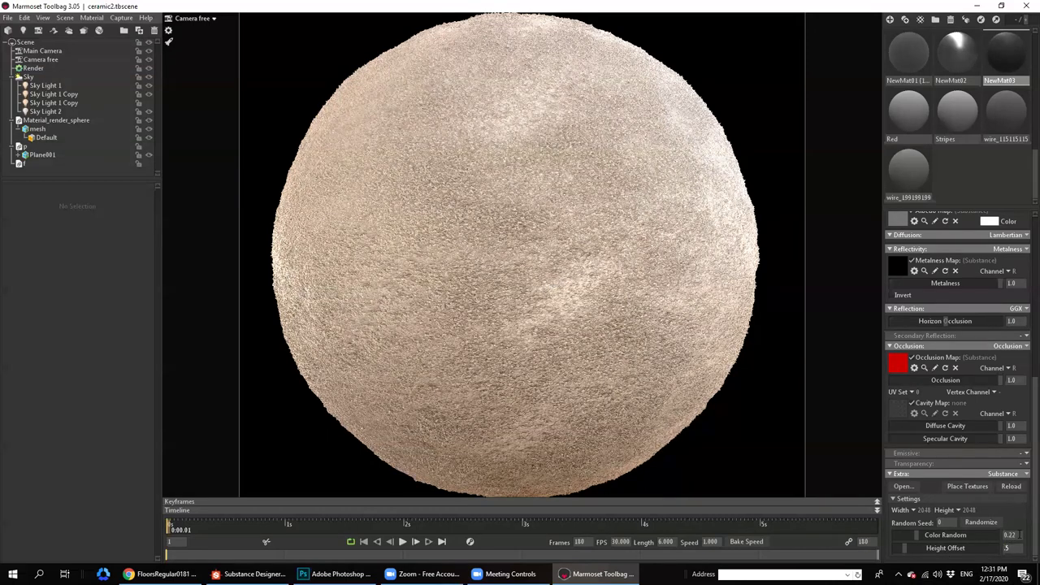
left_click(1018, 535)
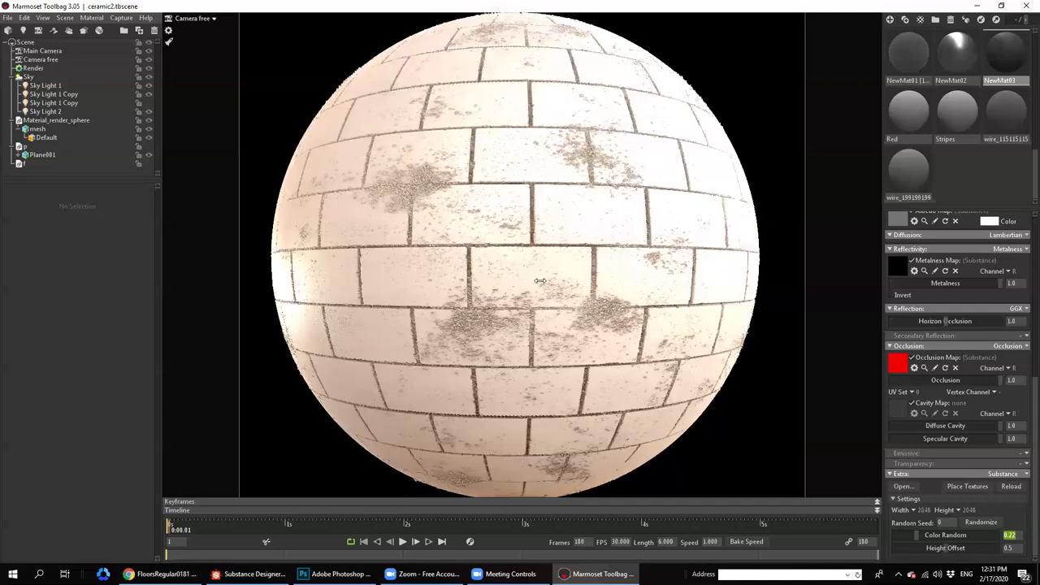
scroll(543, 284, "down", 1)
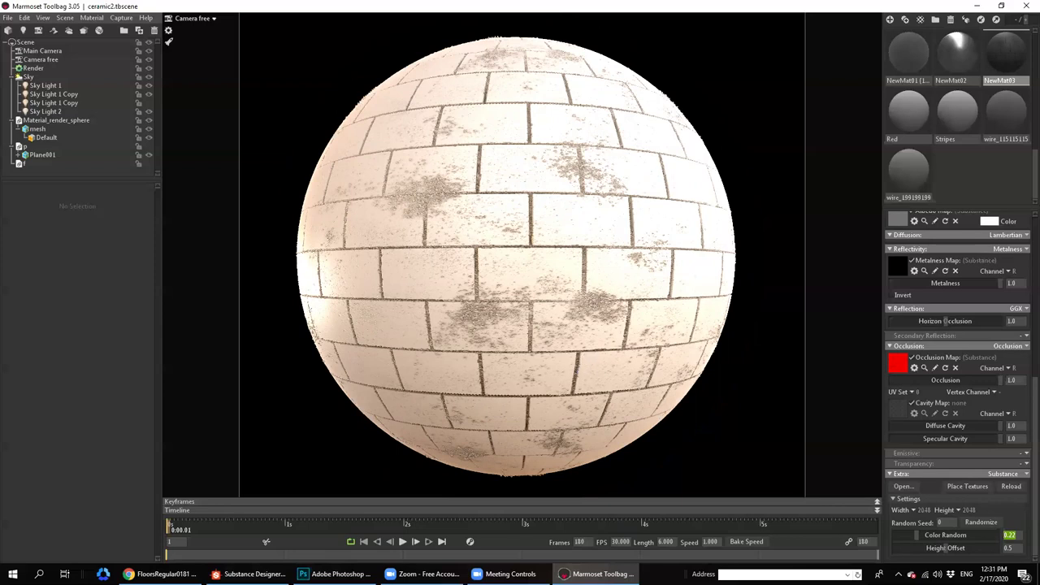
Switch to Substance Designer and open the parameters of the Tile Sampler node in the floor_material graph's base mesh frame
left_click(252, 573)
scroll(471, 244, "down", 2)
left_click_drag(390, 484, 373, 516)
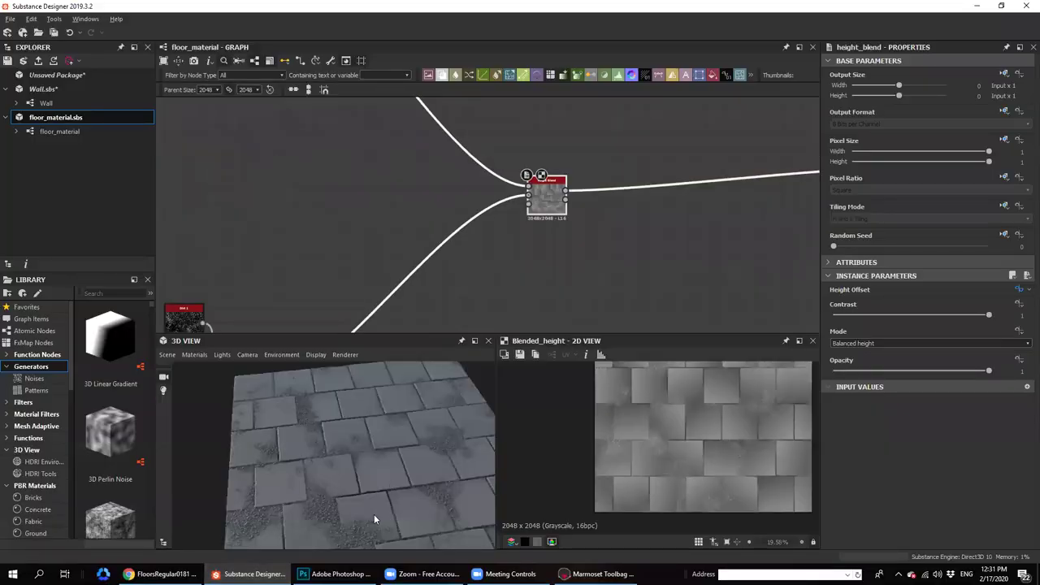
scroll(453, 240, "down", 4)
middle_click_drag(452, 240, 554, 276)
scroll(416, 444, "down", 3)
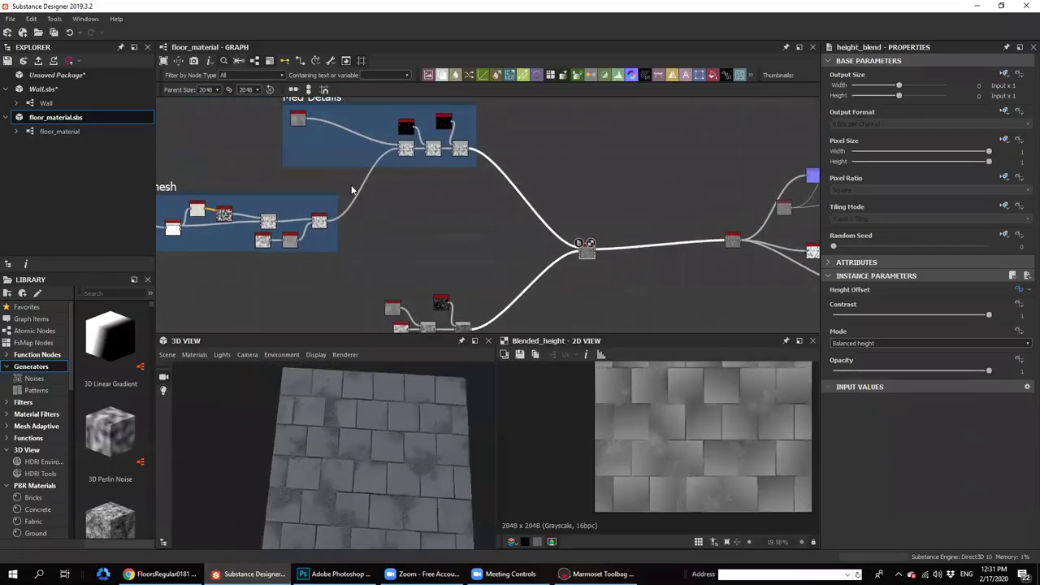
middle_click_drag(352, 190, 636, 214)
scroll(414, 247, "up", 5)
scroll(426, 269, "up", 3)
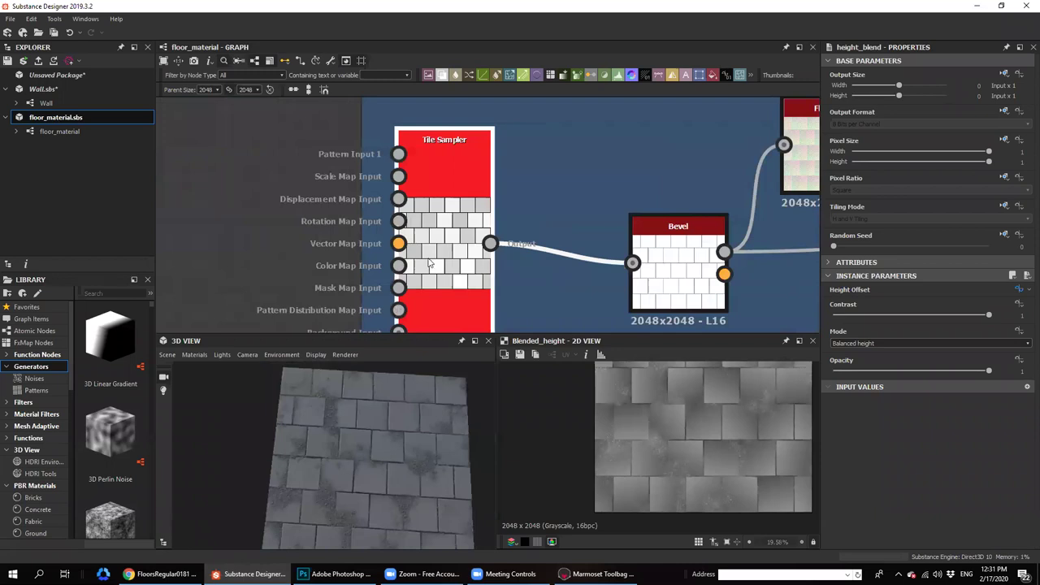
left_click(429, 263)
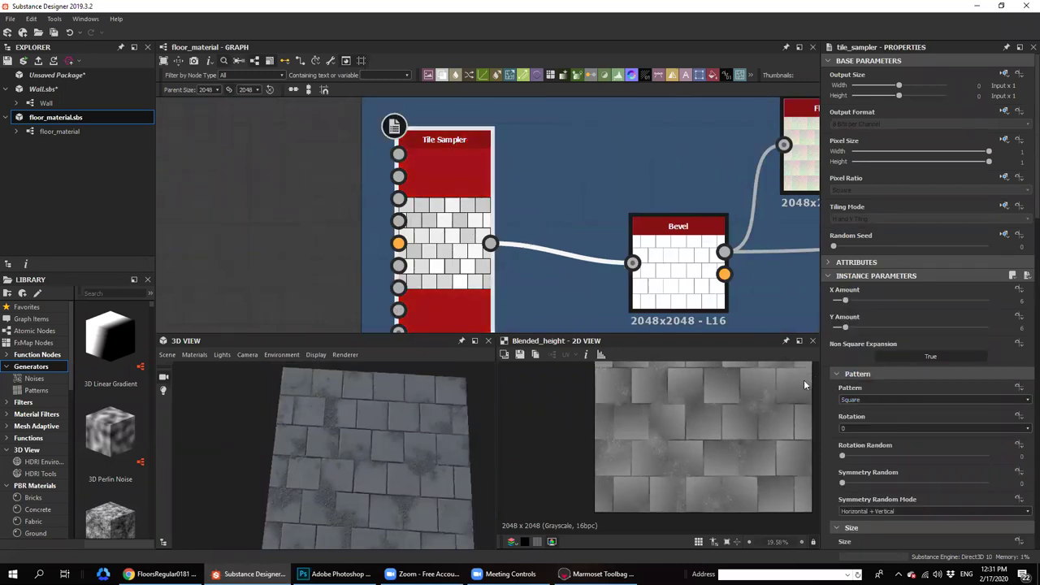
Try the Paraboloid, Pyramid and Gradation patterns on the Tile Sampler
left_click(851, 400)
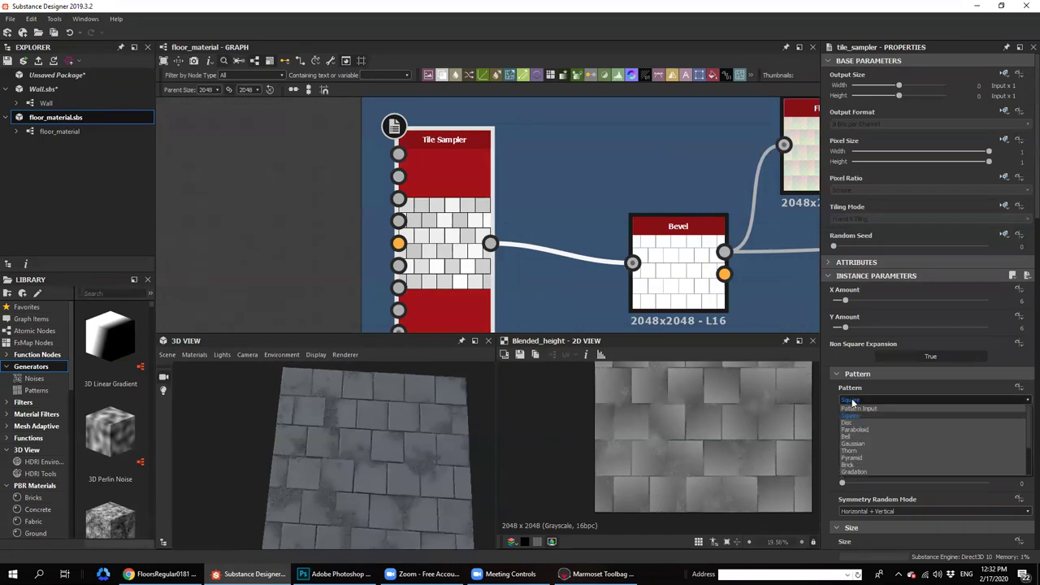
left_click(854, 429)
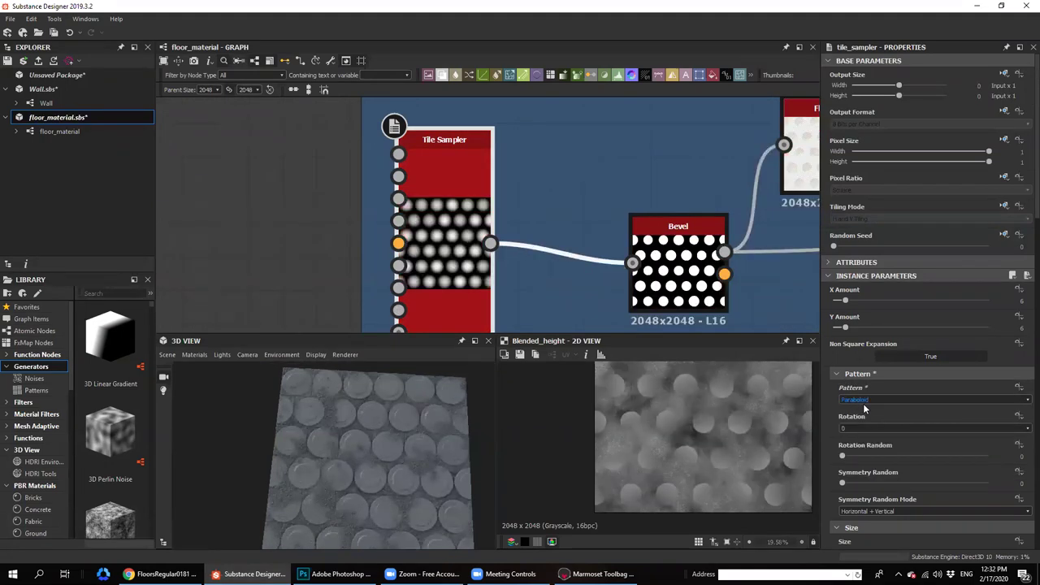
scroll(867, 401, "down", 1)
scroll(868, 401, "down", 3)
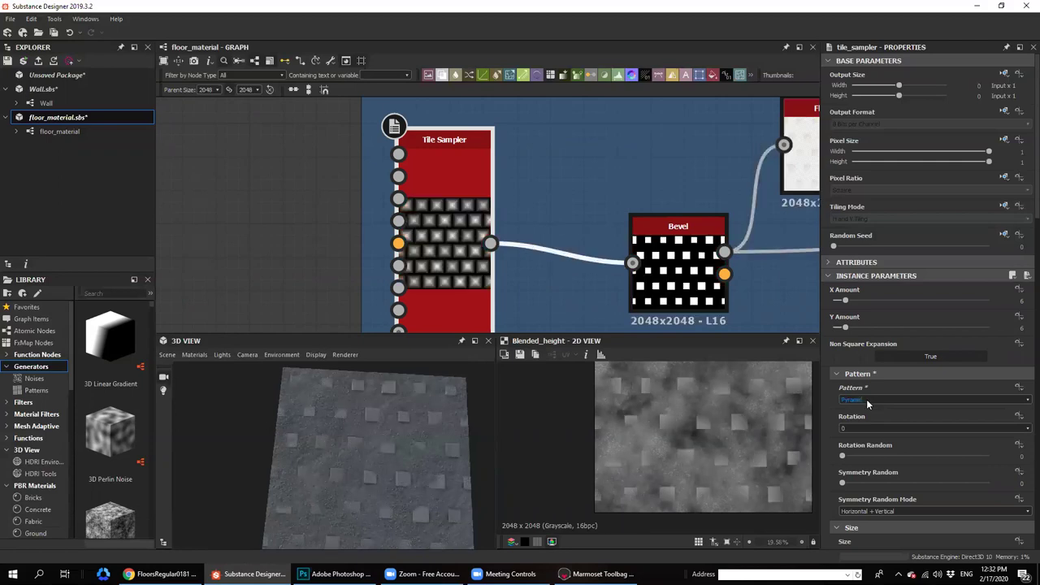
scroll(866, 399, "down", 2)
Set the Tile Sampler's pattern to Pattern Input and connect a new Polygon 1 node to its Pattern Input 1
left_click(866, 399)
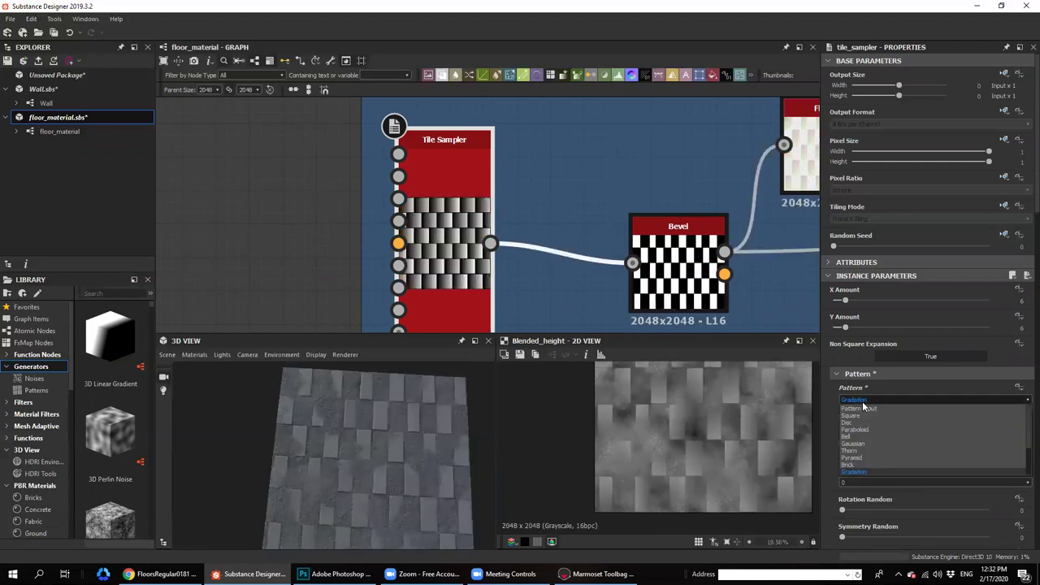
left_click(863, 408)
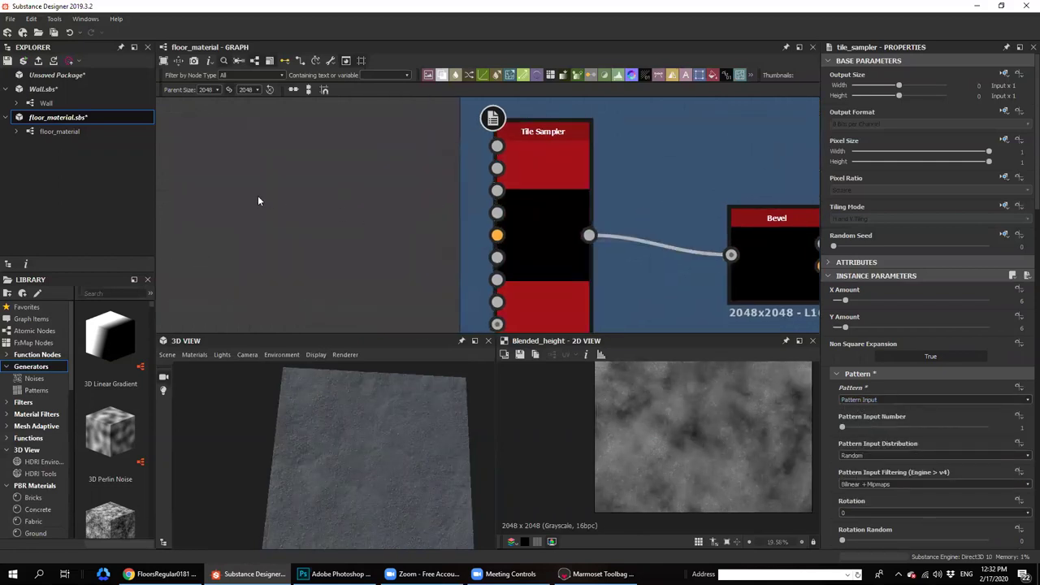
key("space")
left_click(247, 185)
key("space")
left_click(252, 195)
key("space")
type("pol")
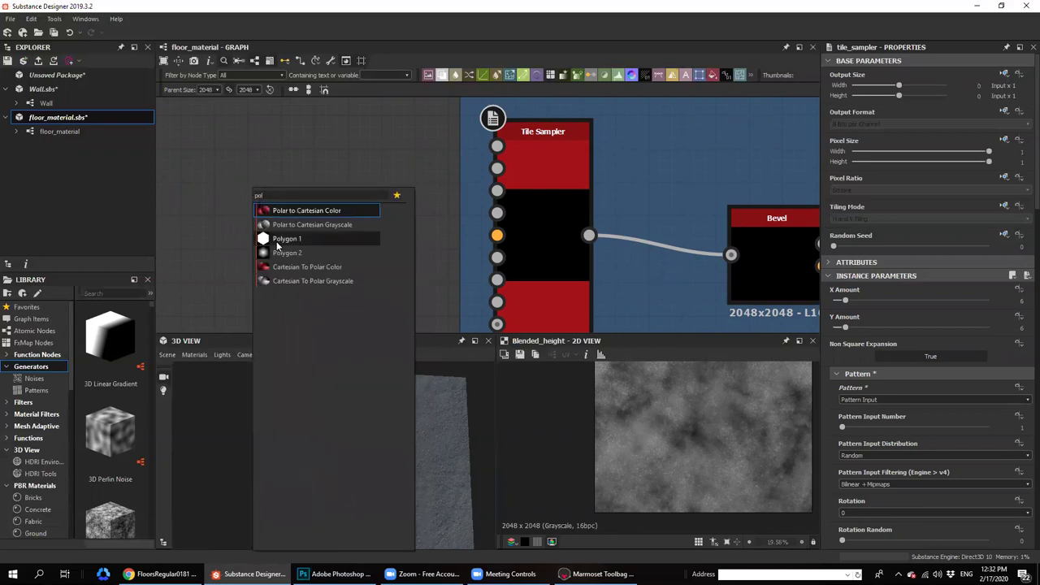
left_click(285, 238)
left_click_drag(309, 199, 497, 146)
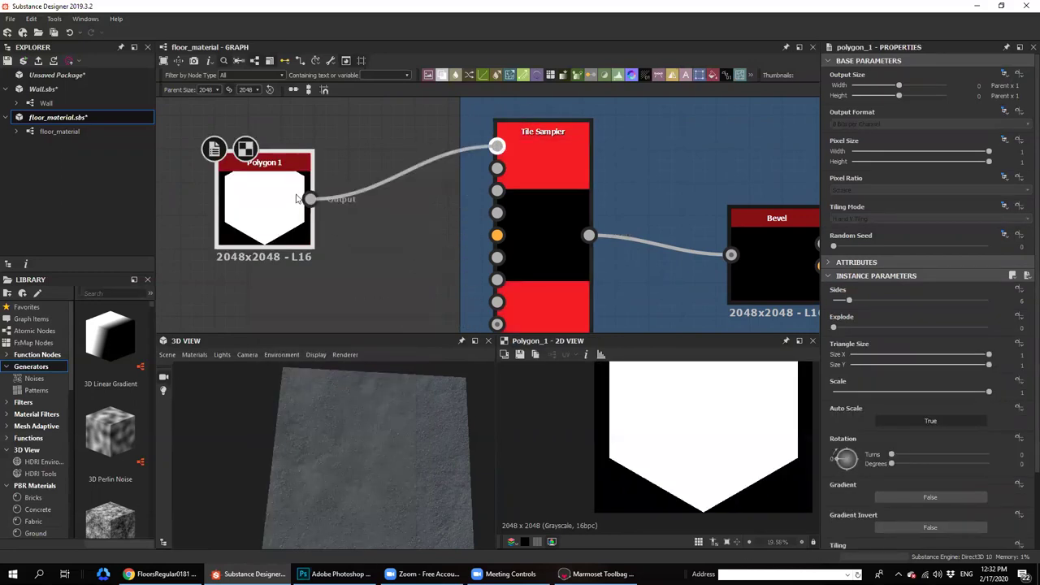
Set the Tile Sampler's Scale to 1.14 and its X size to 0.89 to tighten the hexagon spacing
scroll(349, 491, "up", 5)
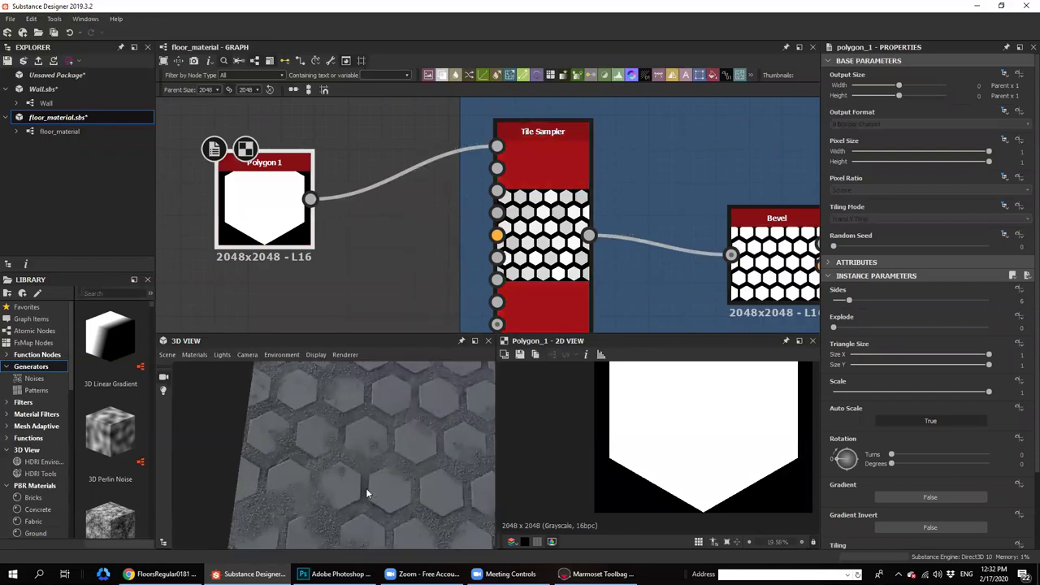
left_click(549, 237)
middle_click_drag(313, 201, 415, 201)
scroll(359, 193, "down", 3)
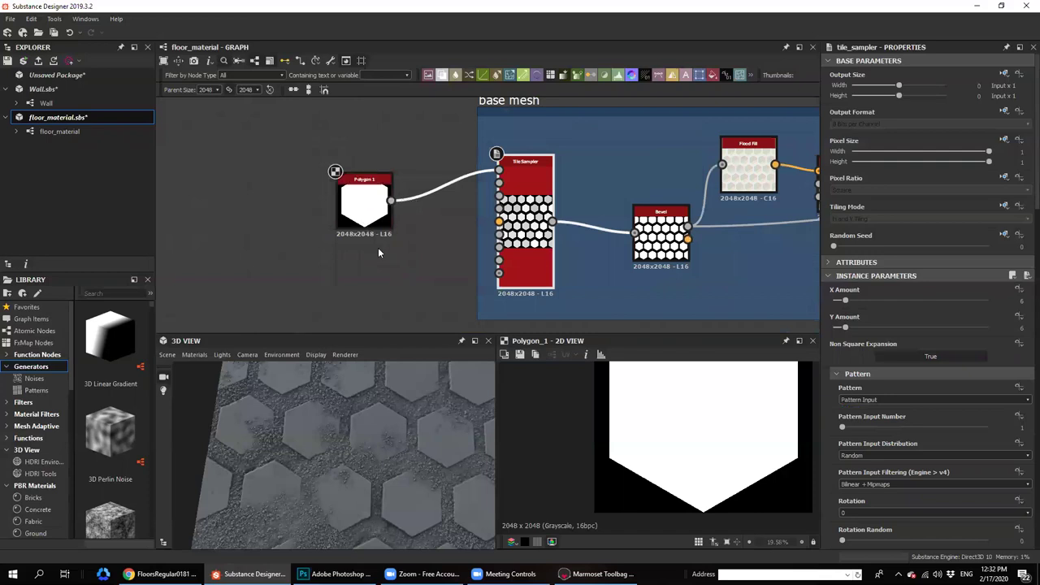
scroll(377, 245, "up", 3)
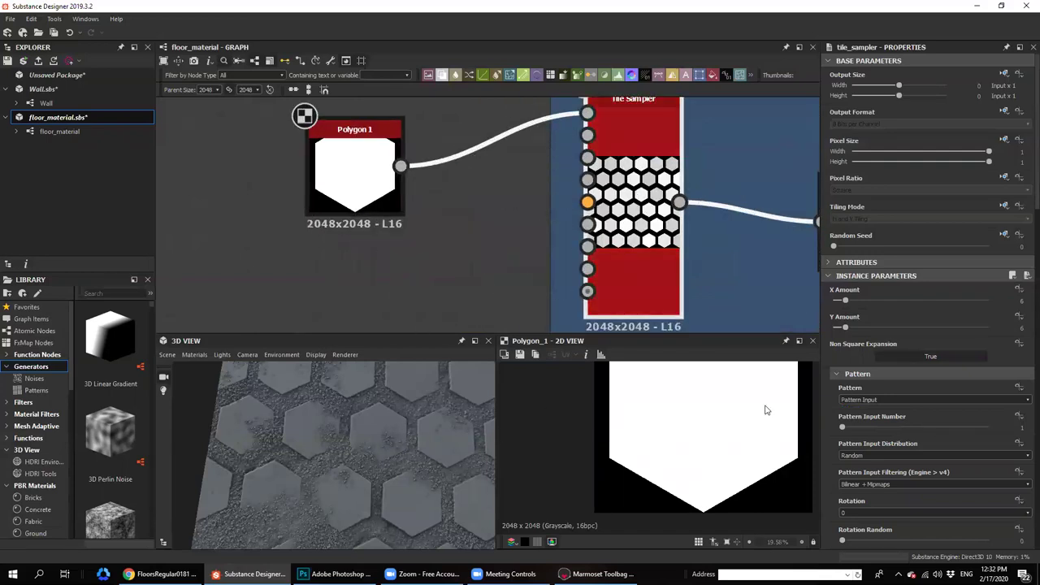
scroll(892, 438, "down", 10)
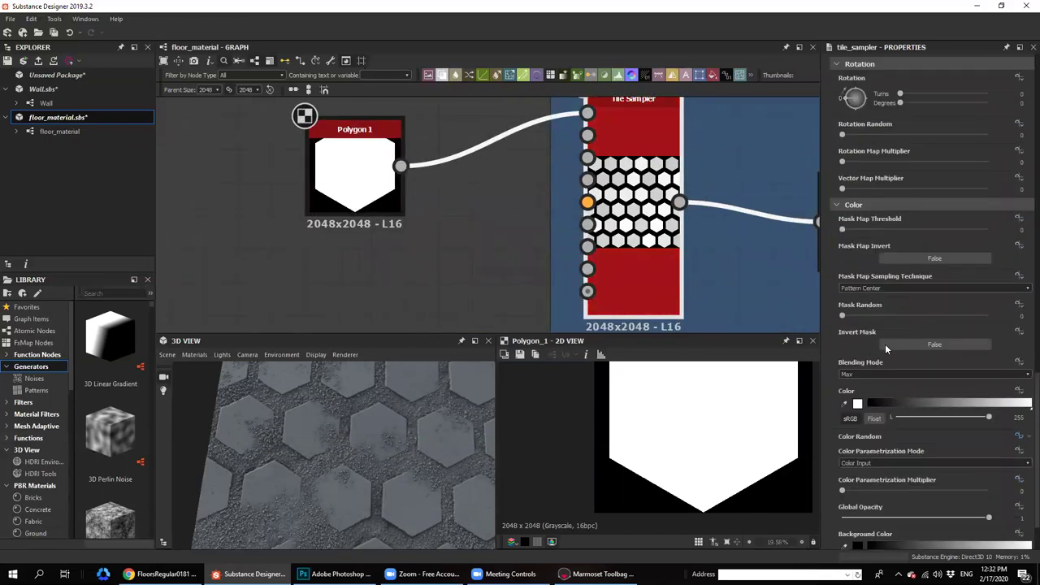
scroll(894, 244, "up", 10)
left_click_drag(857, 154, 859, 156)
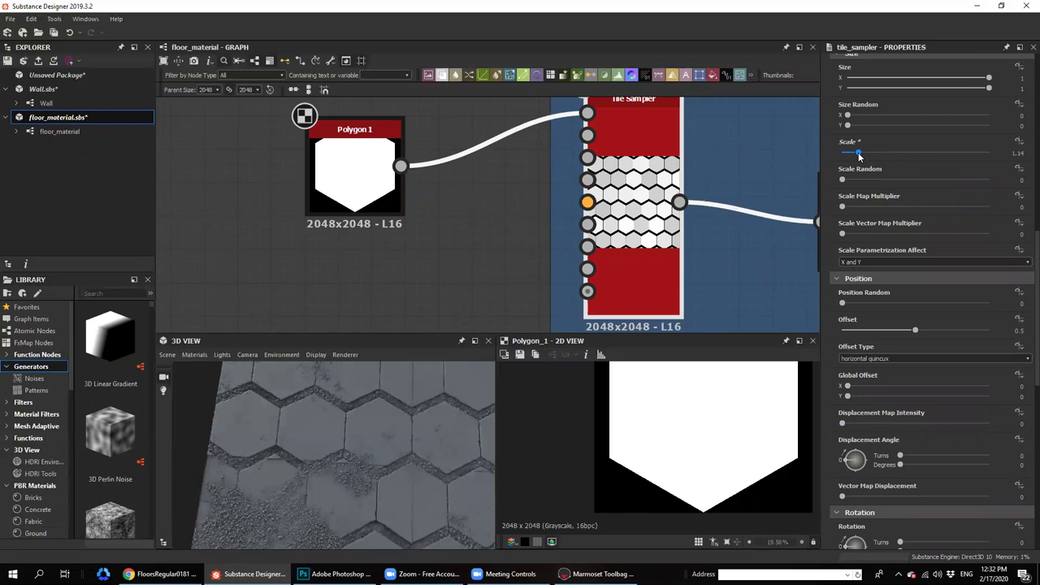
left_click_drag(988, 77, 973, 78)
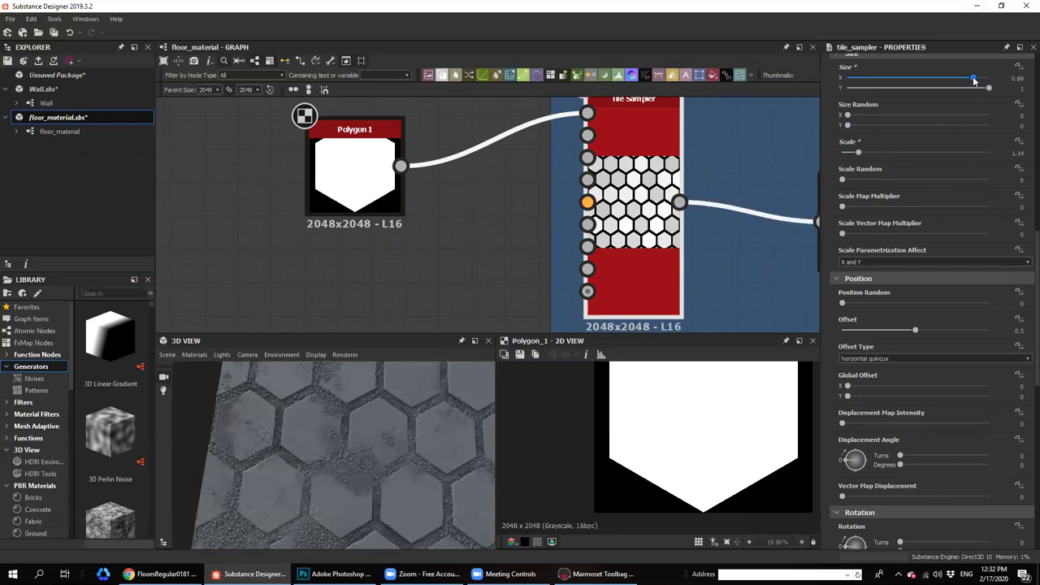
Examine the hexagonal tile surface in the 3D view from several angles and distances
scroll(396, 450, "down", 2)
left_click_drag(395, 449, 370, 443)
left_click_drag(398, 459, 338, 476)
scroll(354, 478, "down", 3)
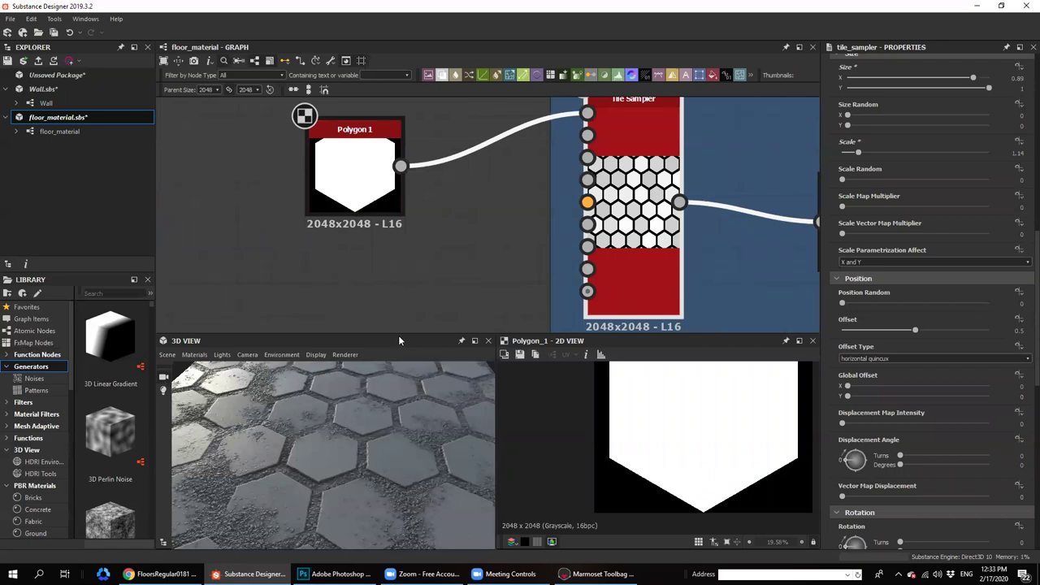
left_click_drag(379, 455, 364, 476)
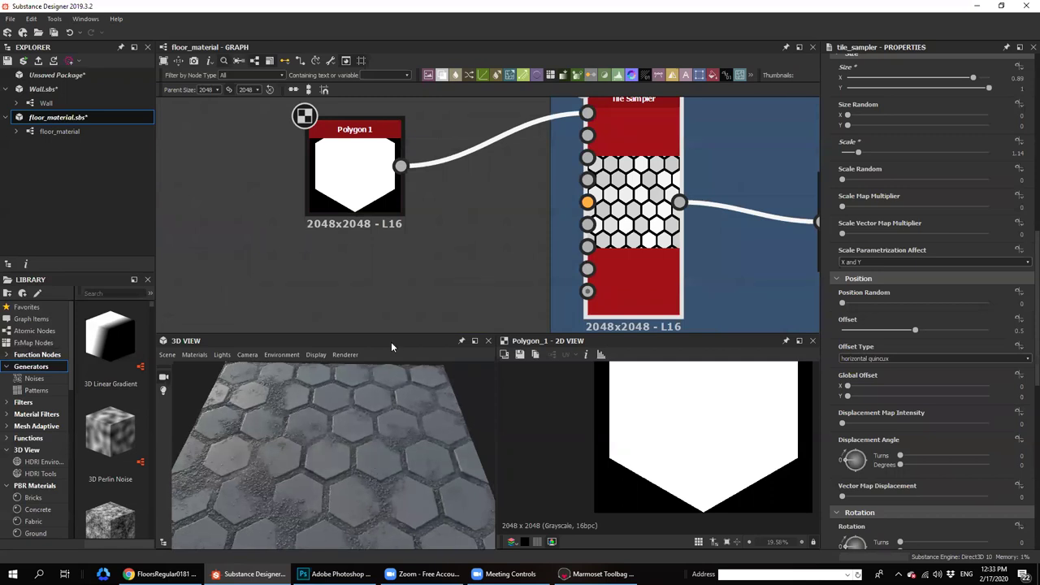
left_click_drag(406, 334, 409, 354)
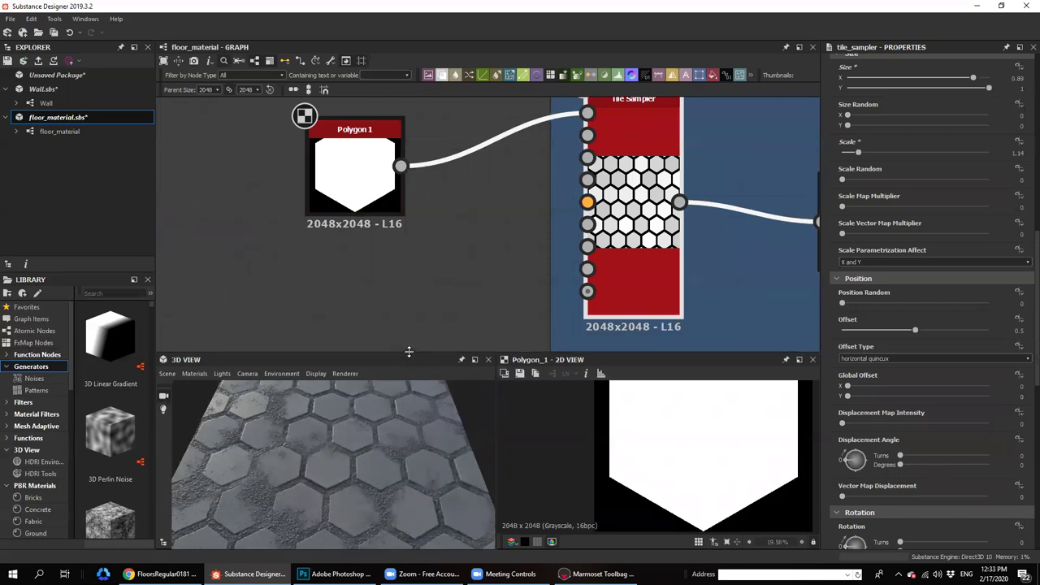